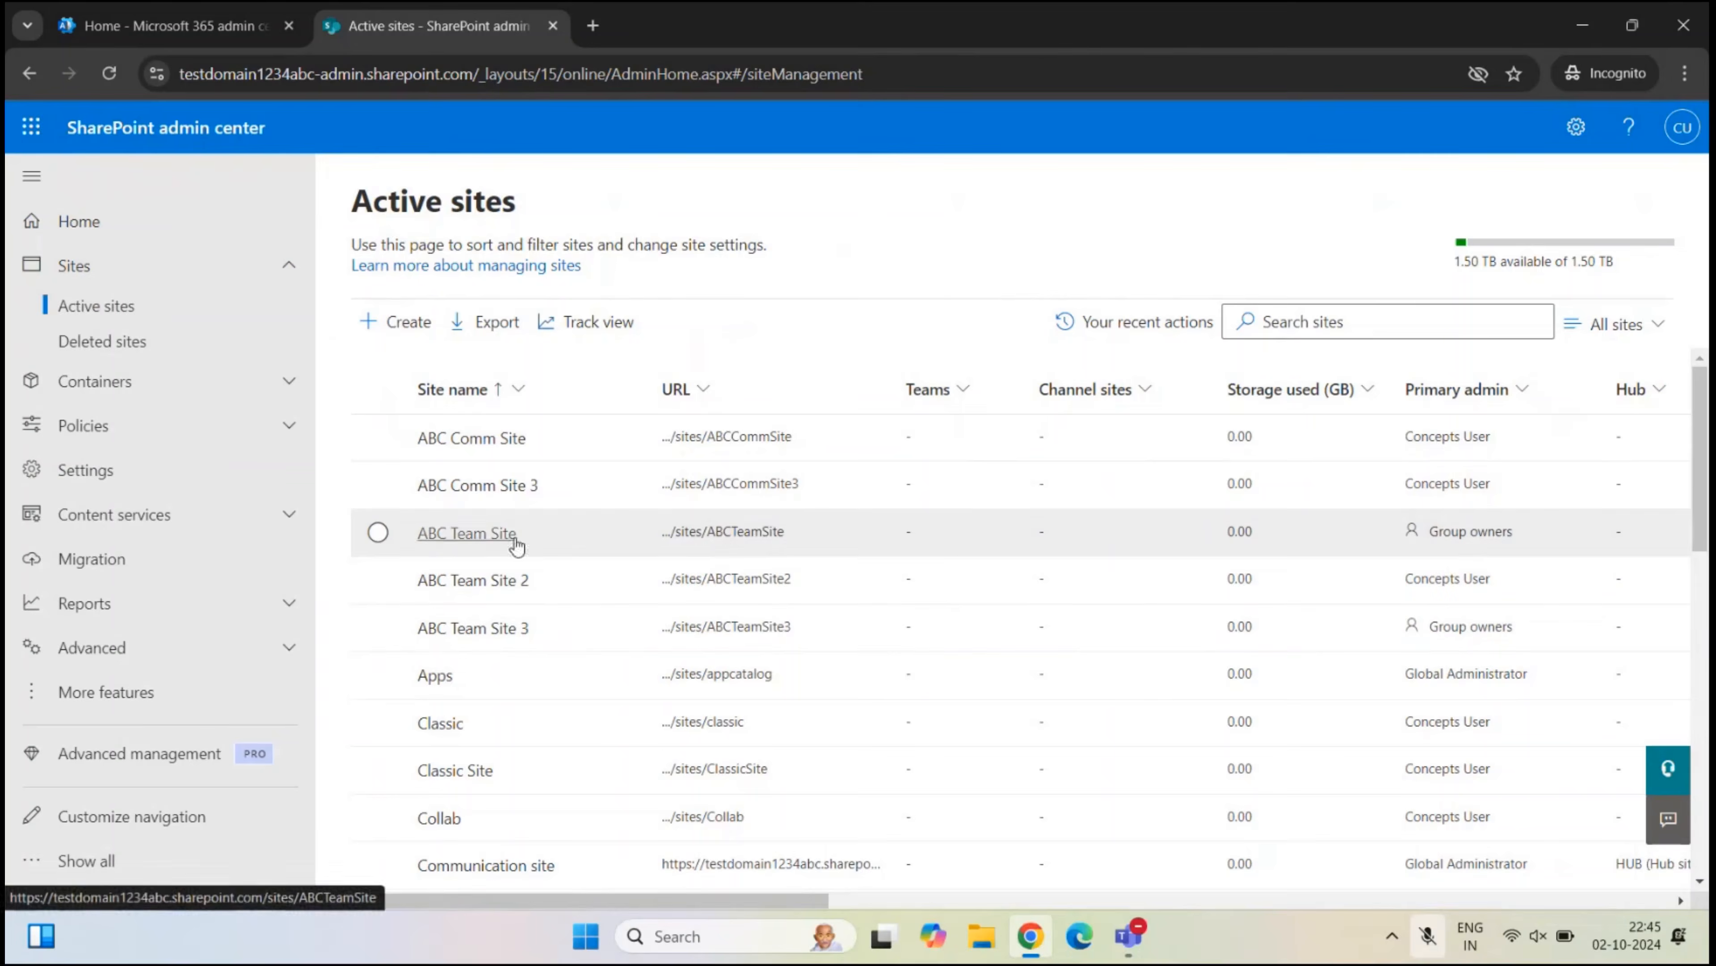
- Delete ABC Team Site from the active sites and select it in the deleted sites list
{"action": "left_click", "coordinate": [378, 532]}
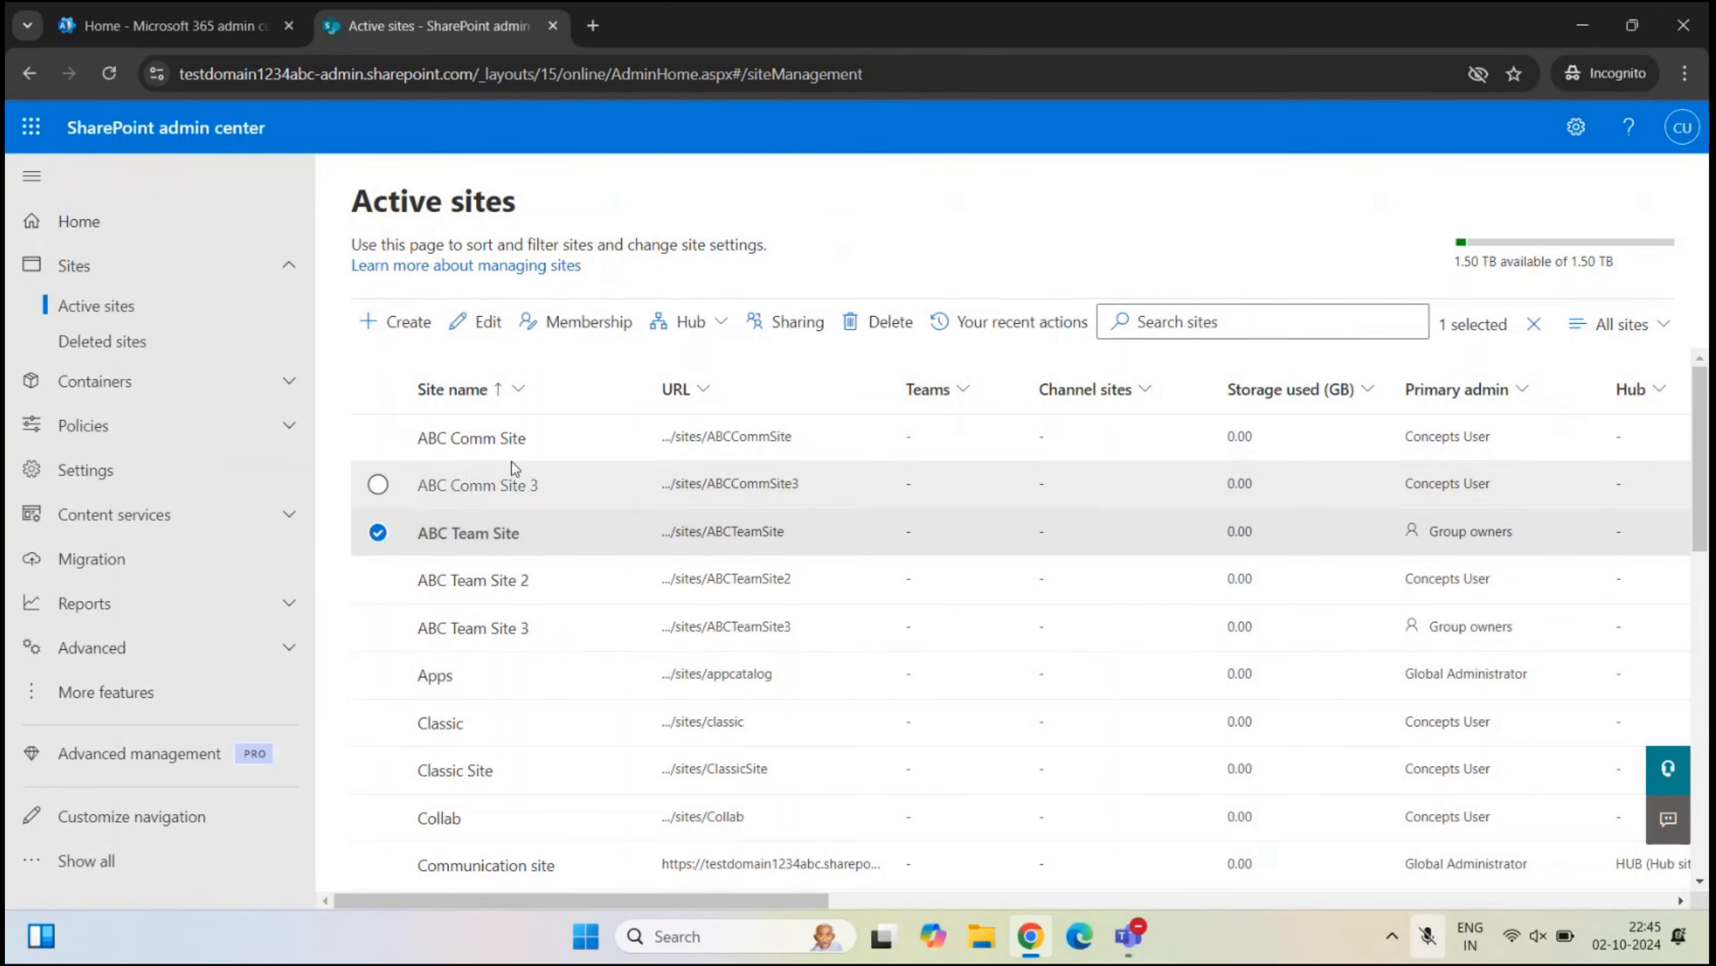
{"action": "left_click", "coordinate": [890, 325]}
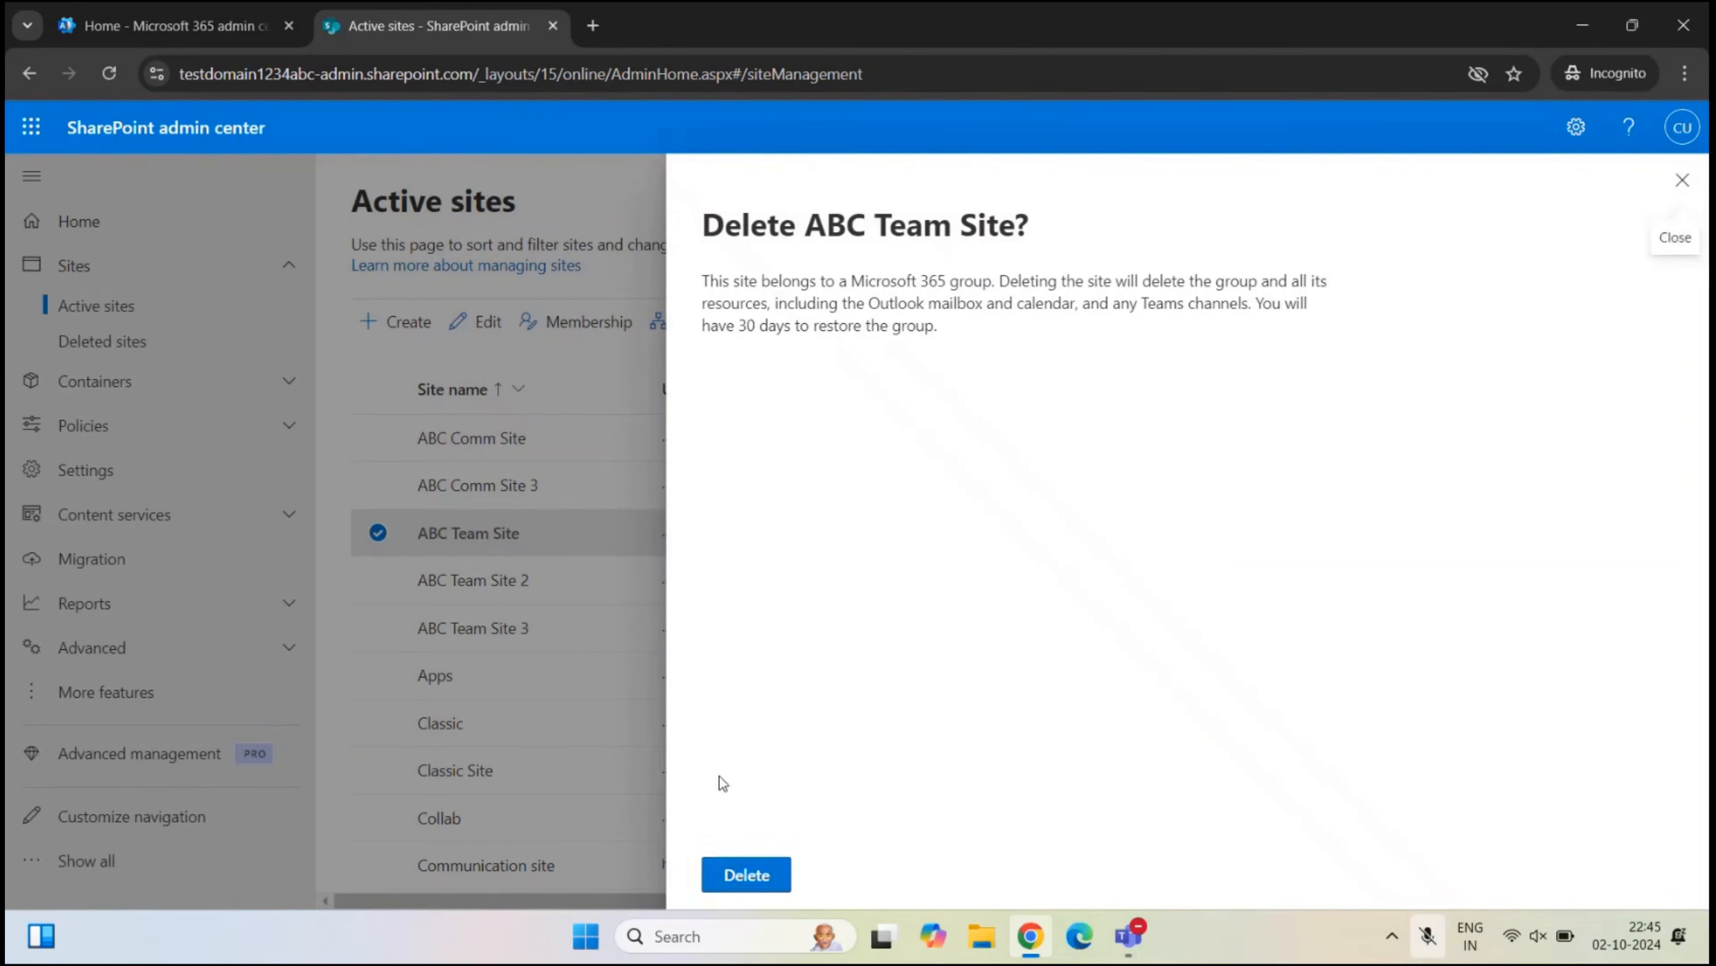
{"action": "left_click", "coordinate": [728, 873]}
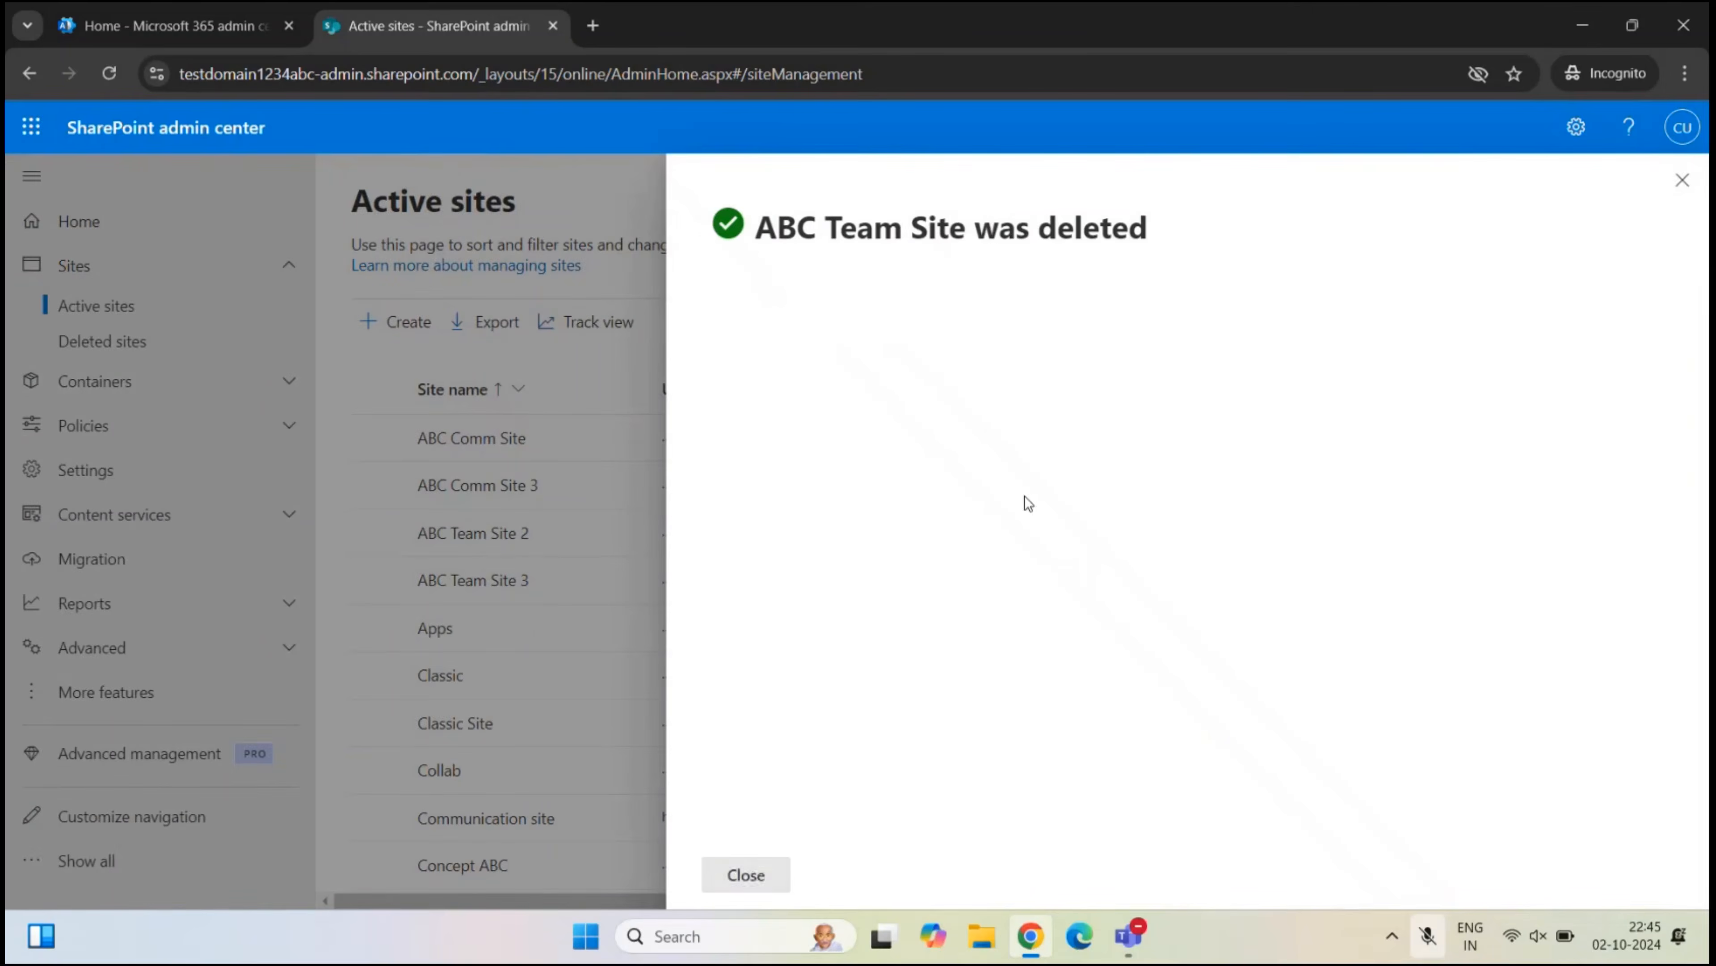
{"action": "left_click", "coordinate": [750, 876]}
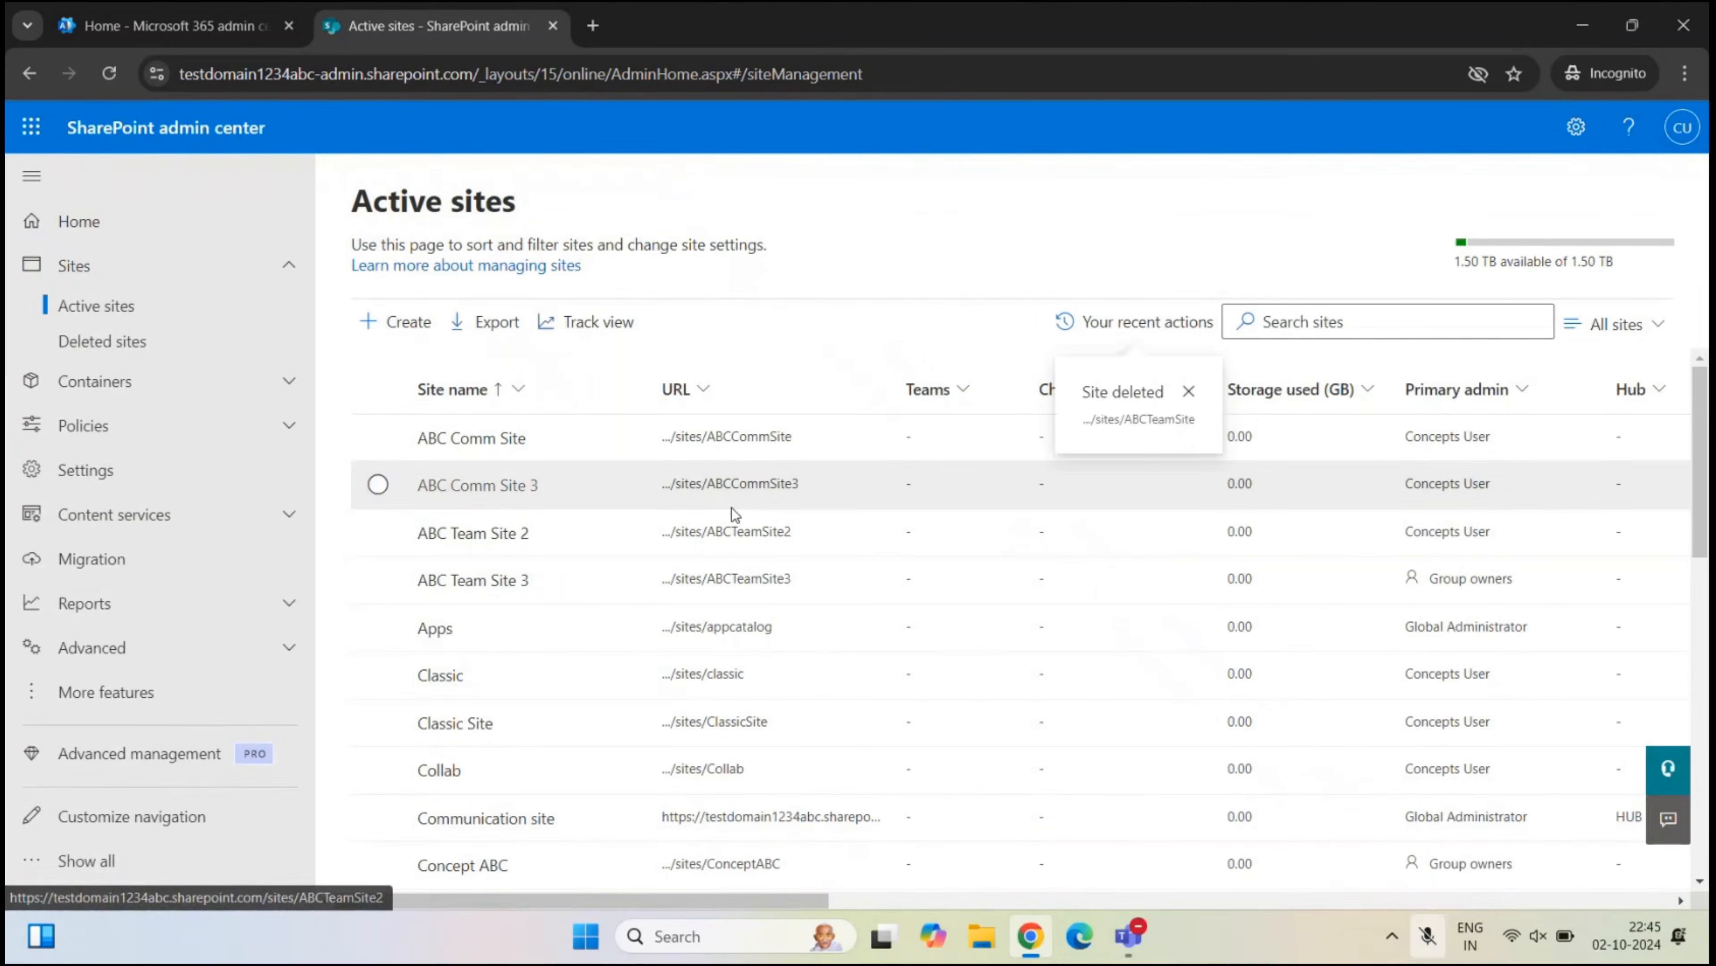
{"action": "left_click", "coordinate": [175, 355]}
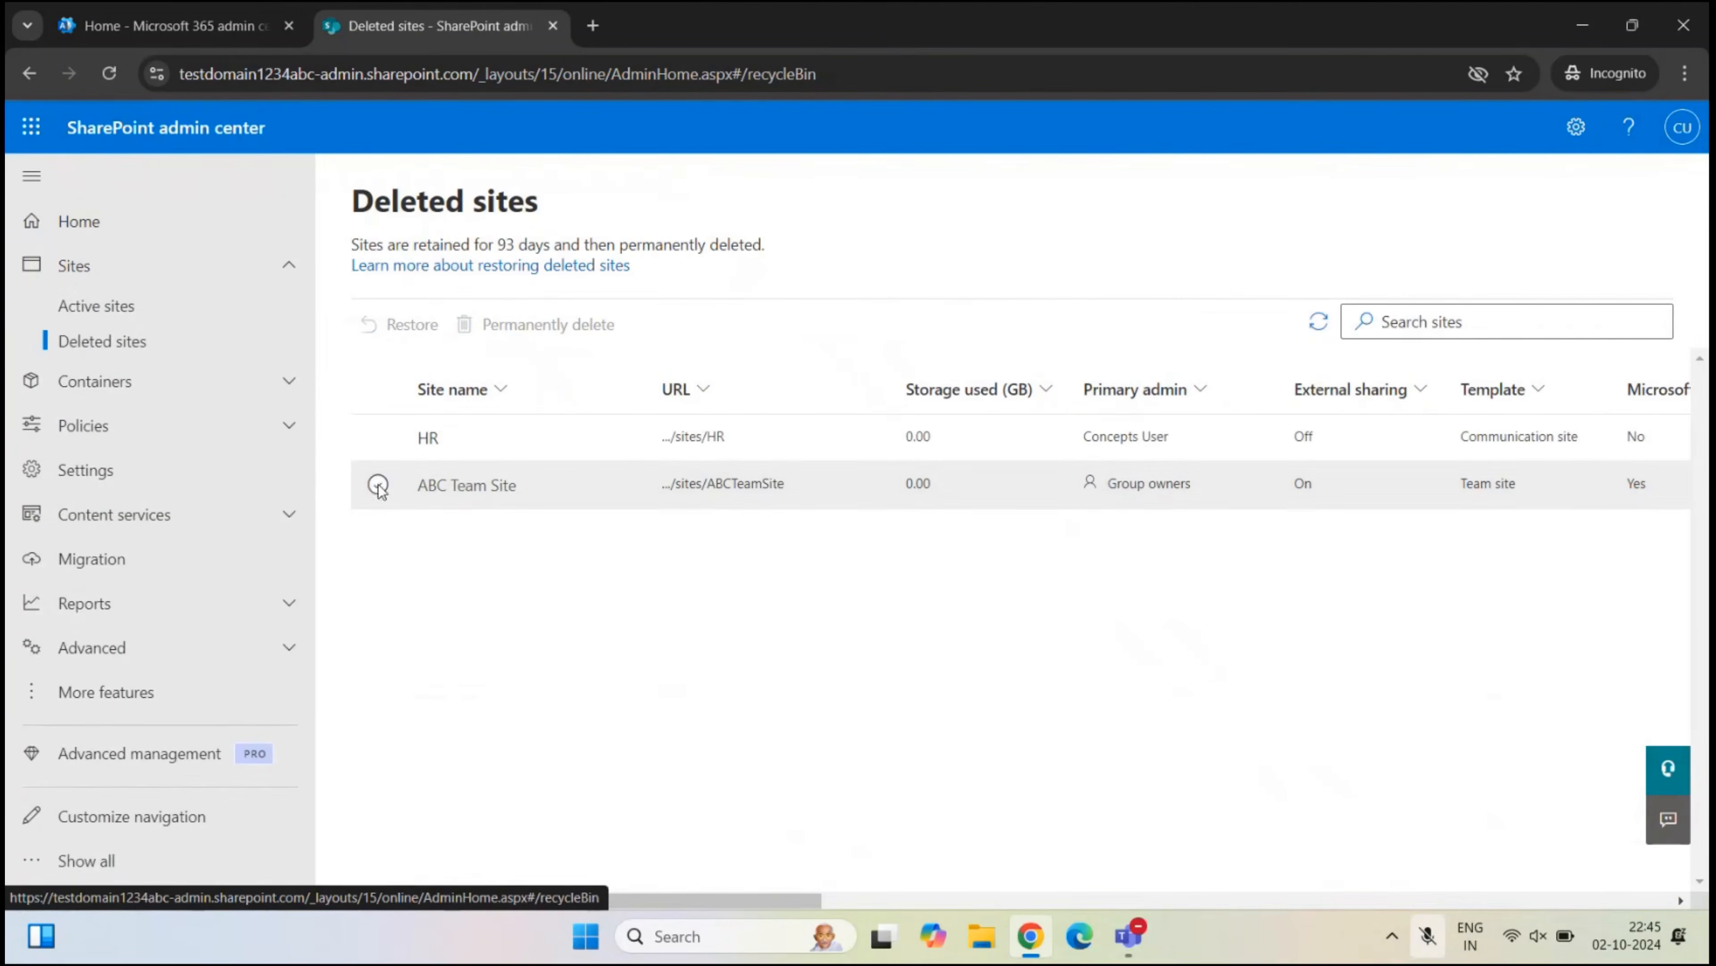
{"action": "left_click", "coordinate": [377, 484]}
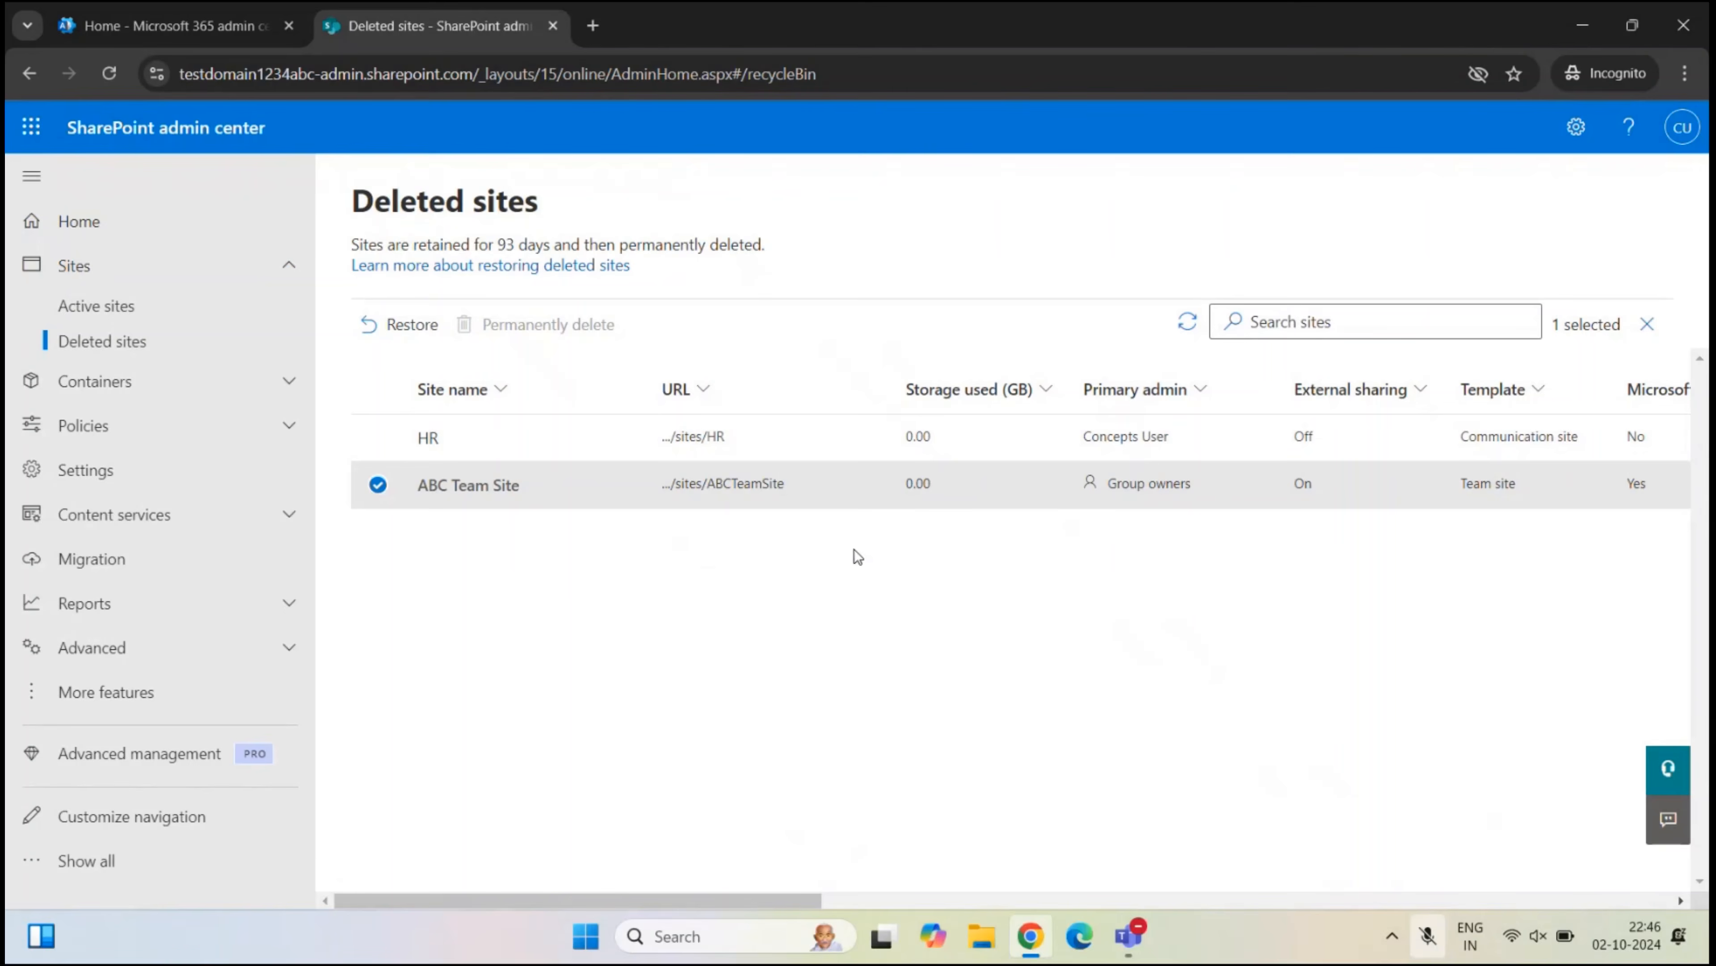
- Switch to the Microsoft 365 admin center and open the deleted groups list in the Microsoft Entra admin center
{"action": "left_click", "coordinate": [215, 34]}
{"action": "scroll", "coordinate": [131, 666], "scroll_direction": "down", "scroll_amount": 5}
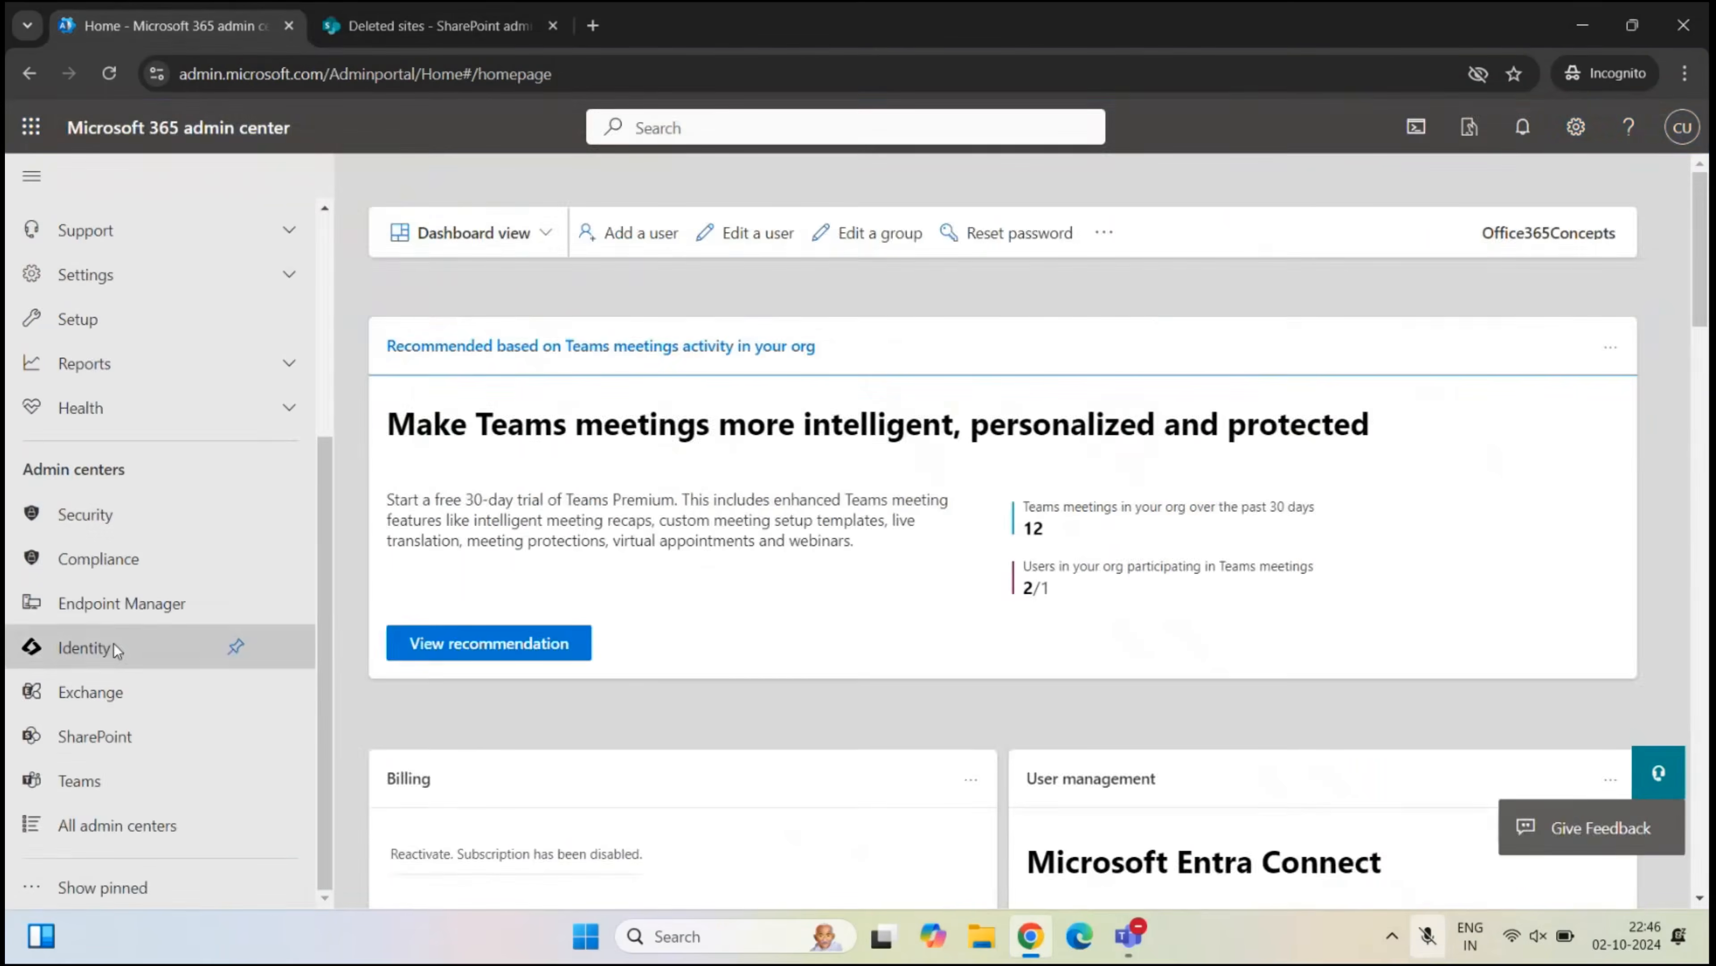
{"action": "left_click", "coordinate": [129, 661]}
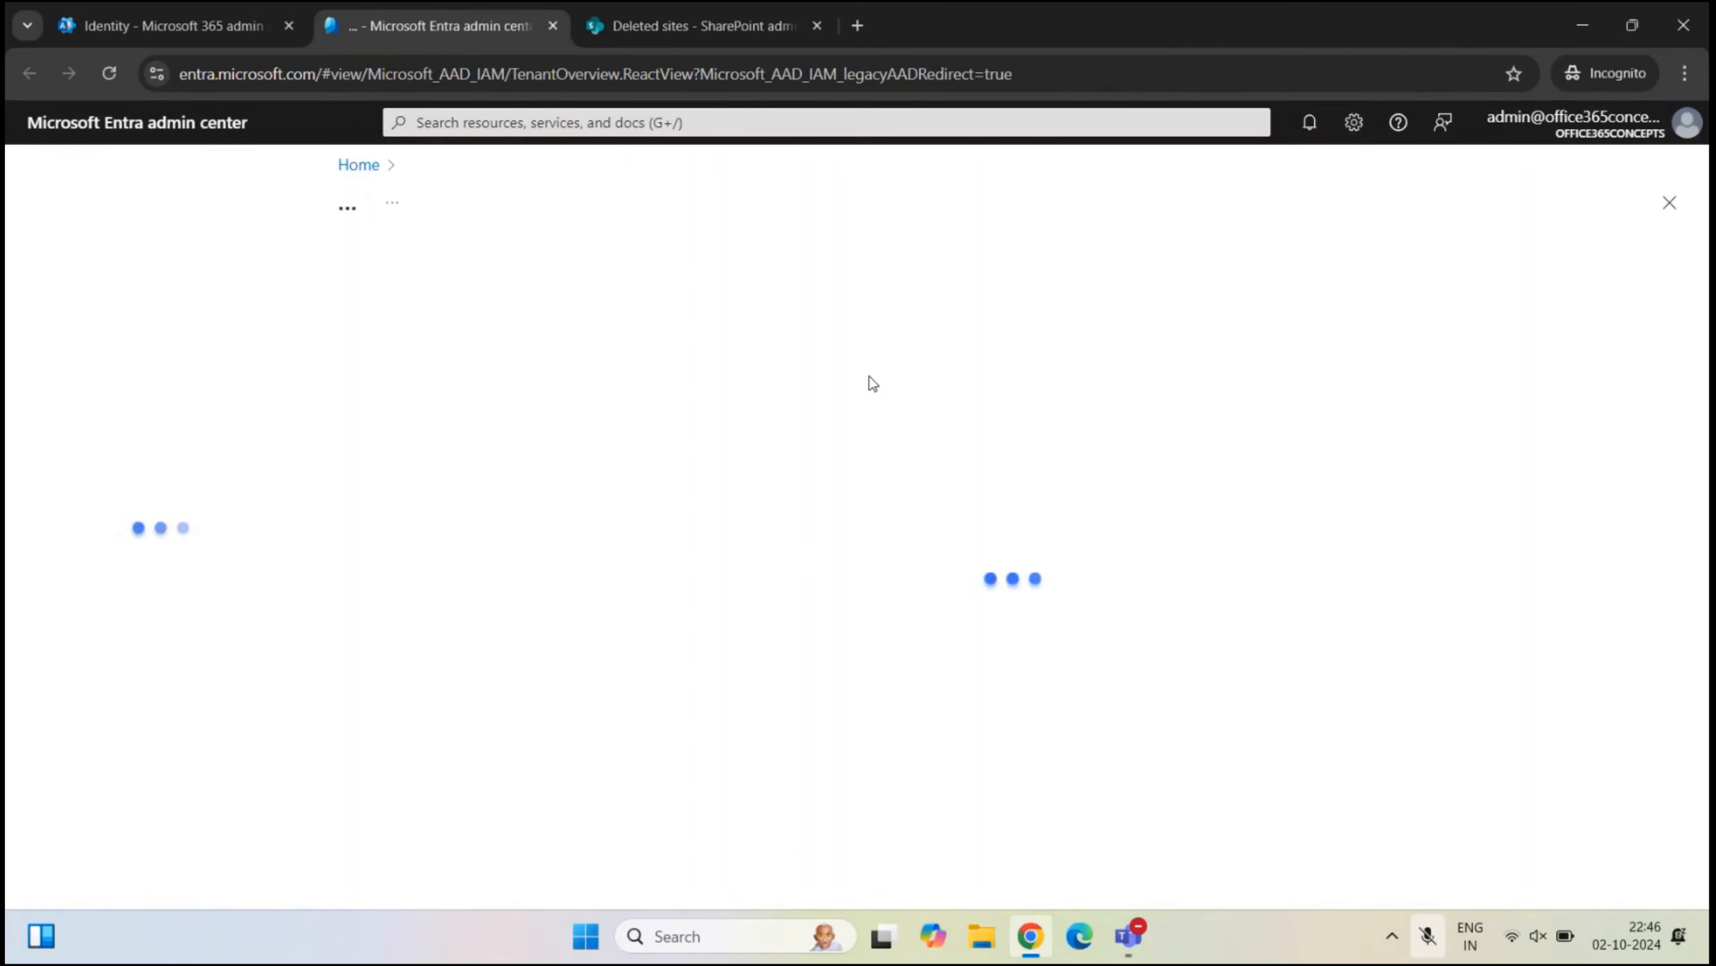
{"action": "left_click", "coordinate": [91, 536]}
{"action": "left_click", "coordinate": [120, 659]}
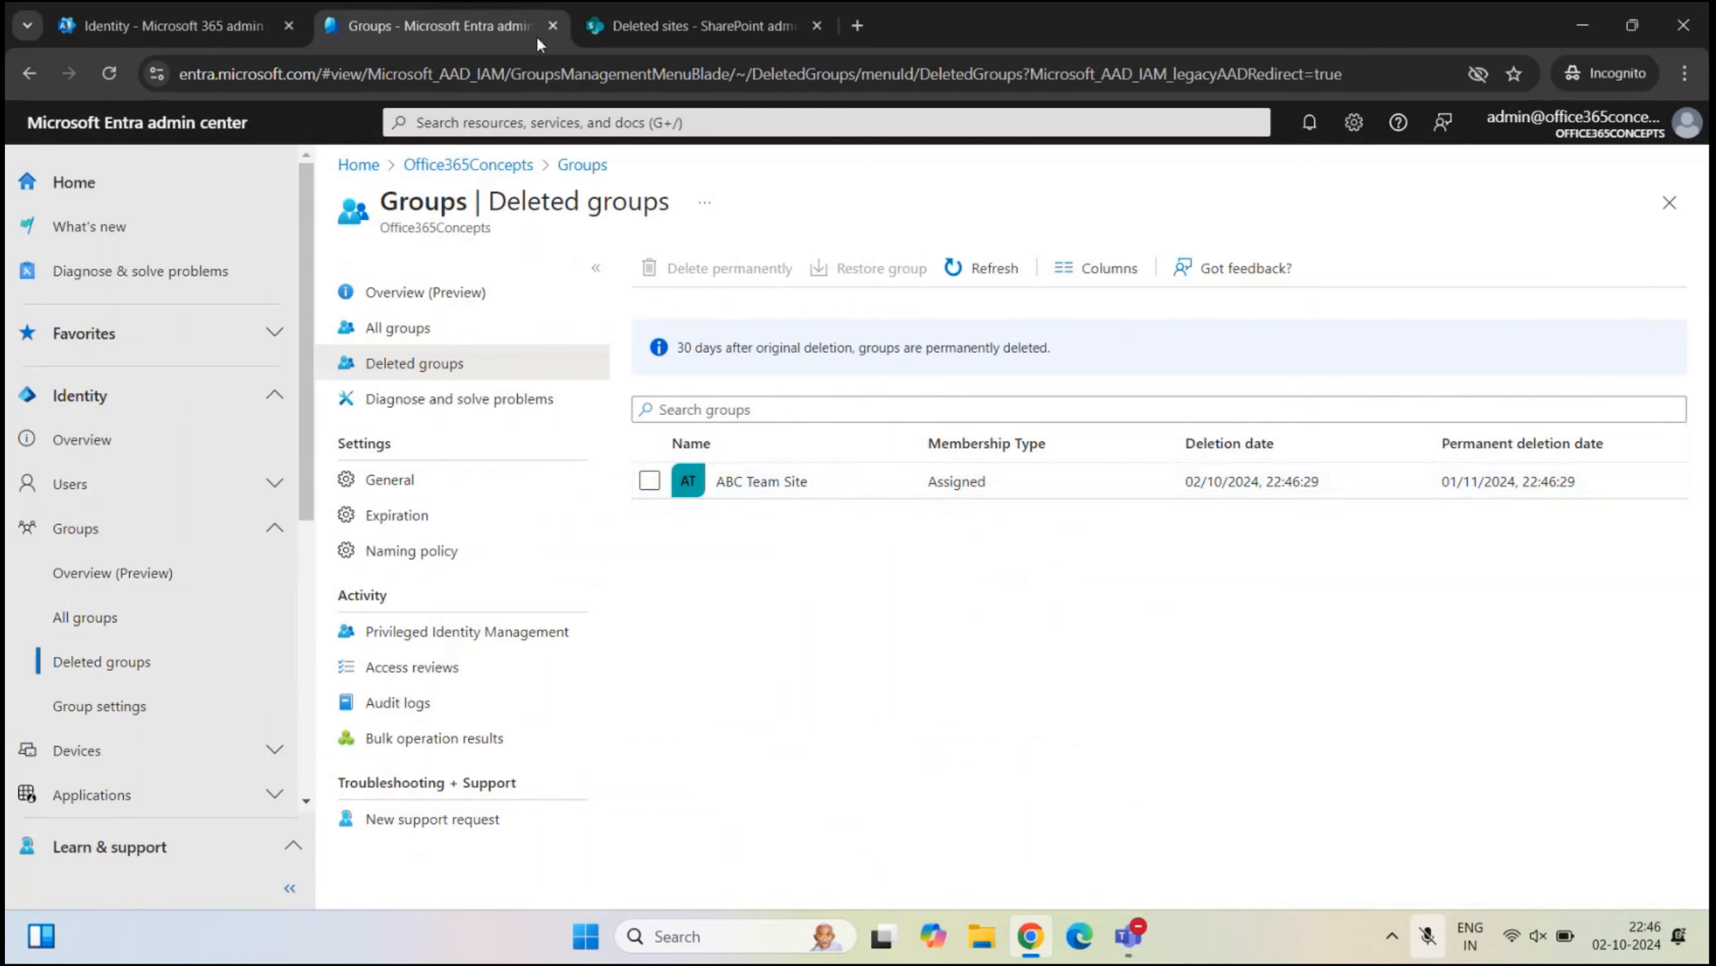
- Compare the ABC Team Site entries in SharePoint's deleted sites and Microsoft Entra's deleted groups, including their retention periods
{"action": "left_click", "coordinate": [597, 29]}
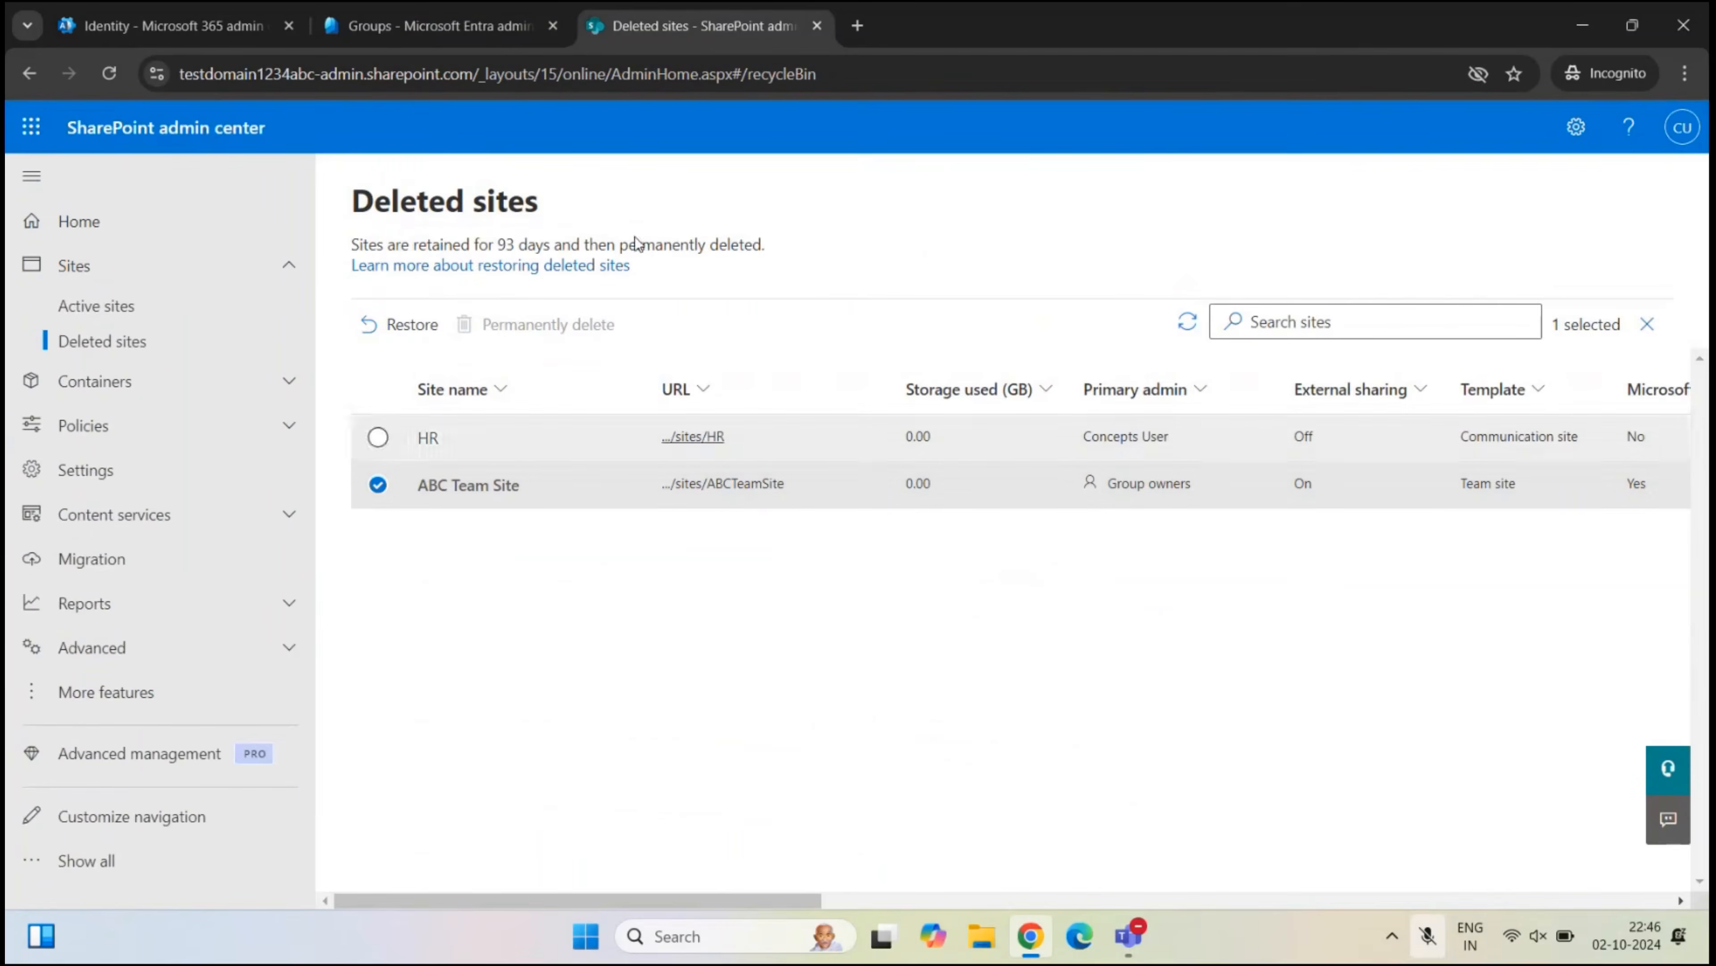
{"action": "left_click", "coordinate": [425, 29]}
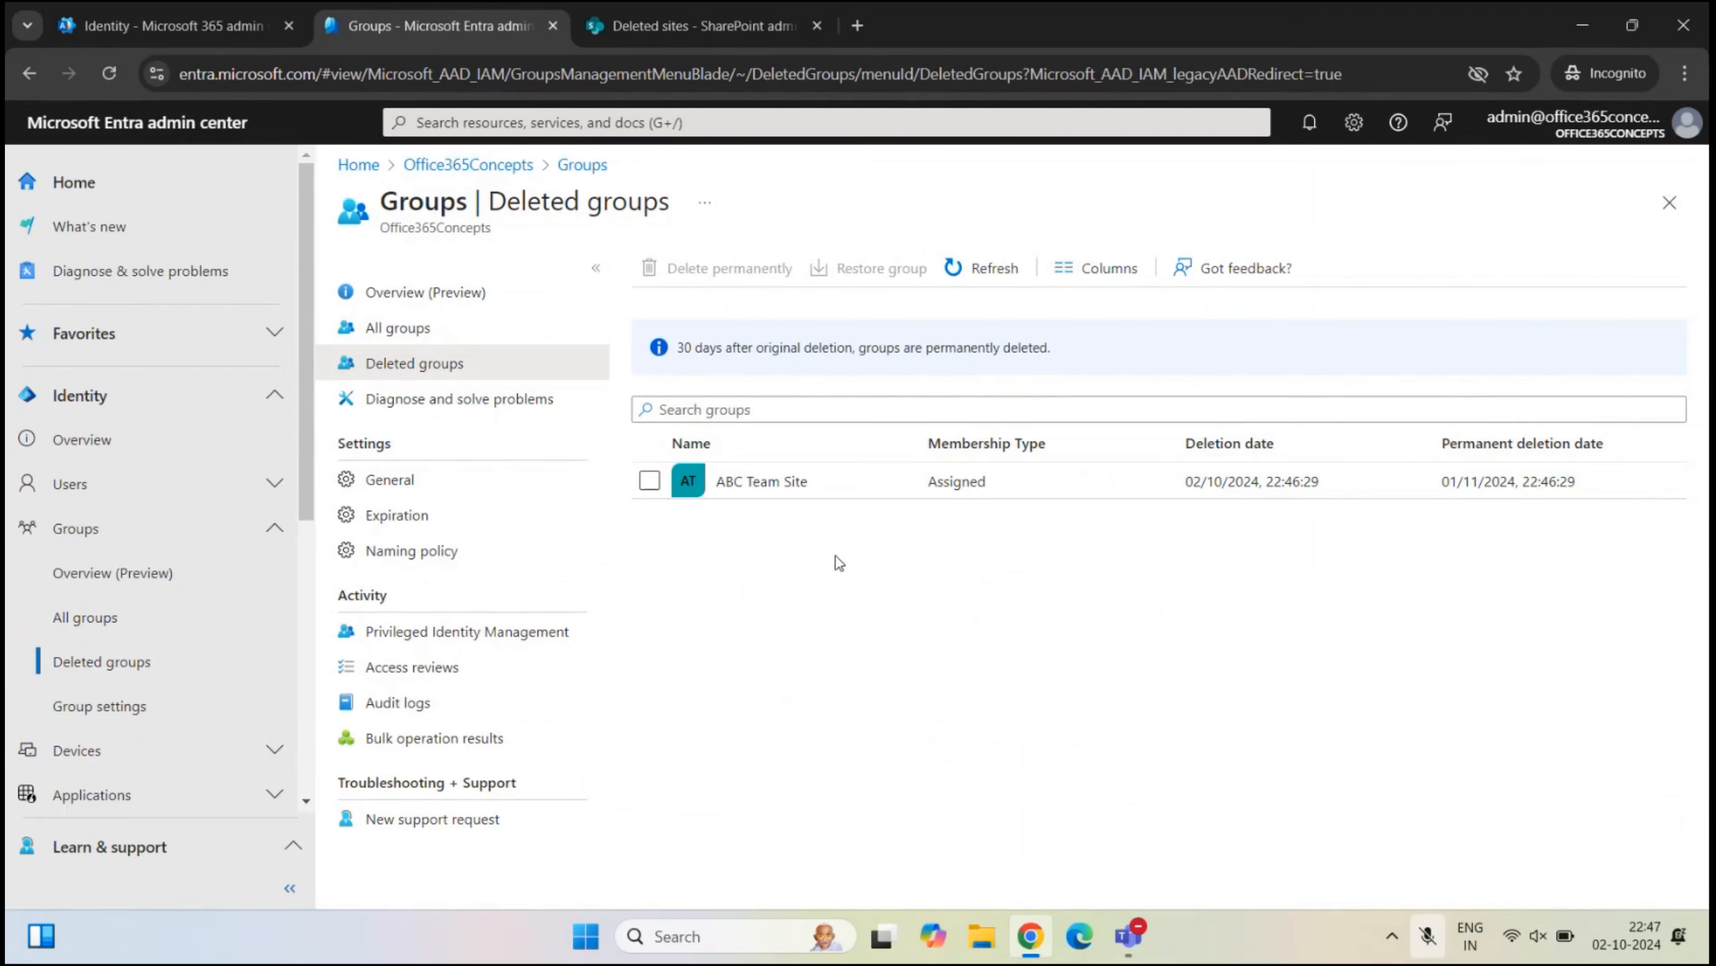
{"action": "left_click", "coordinate": [682, 31]}
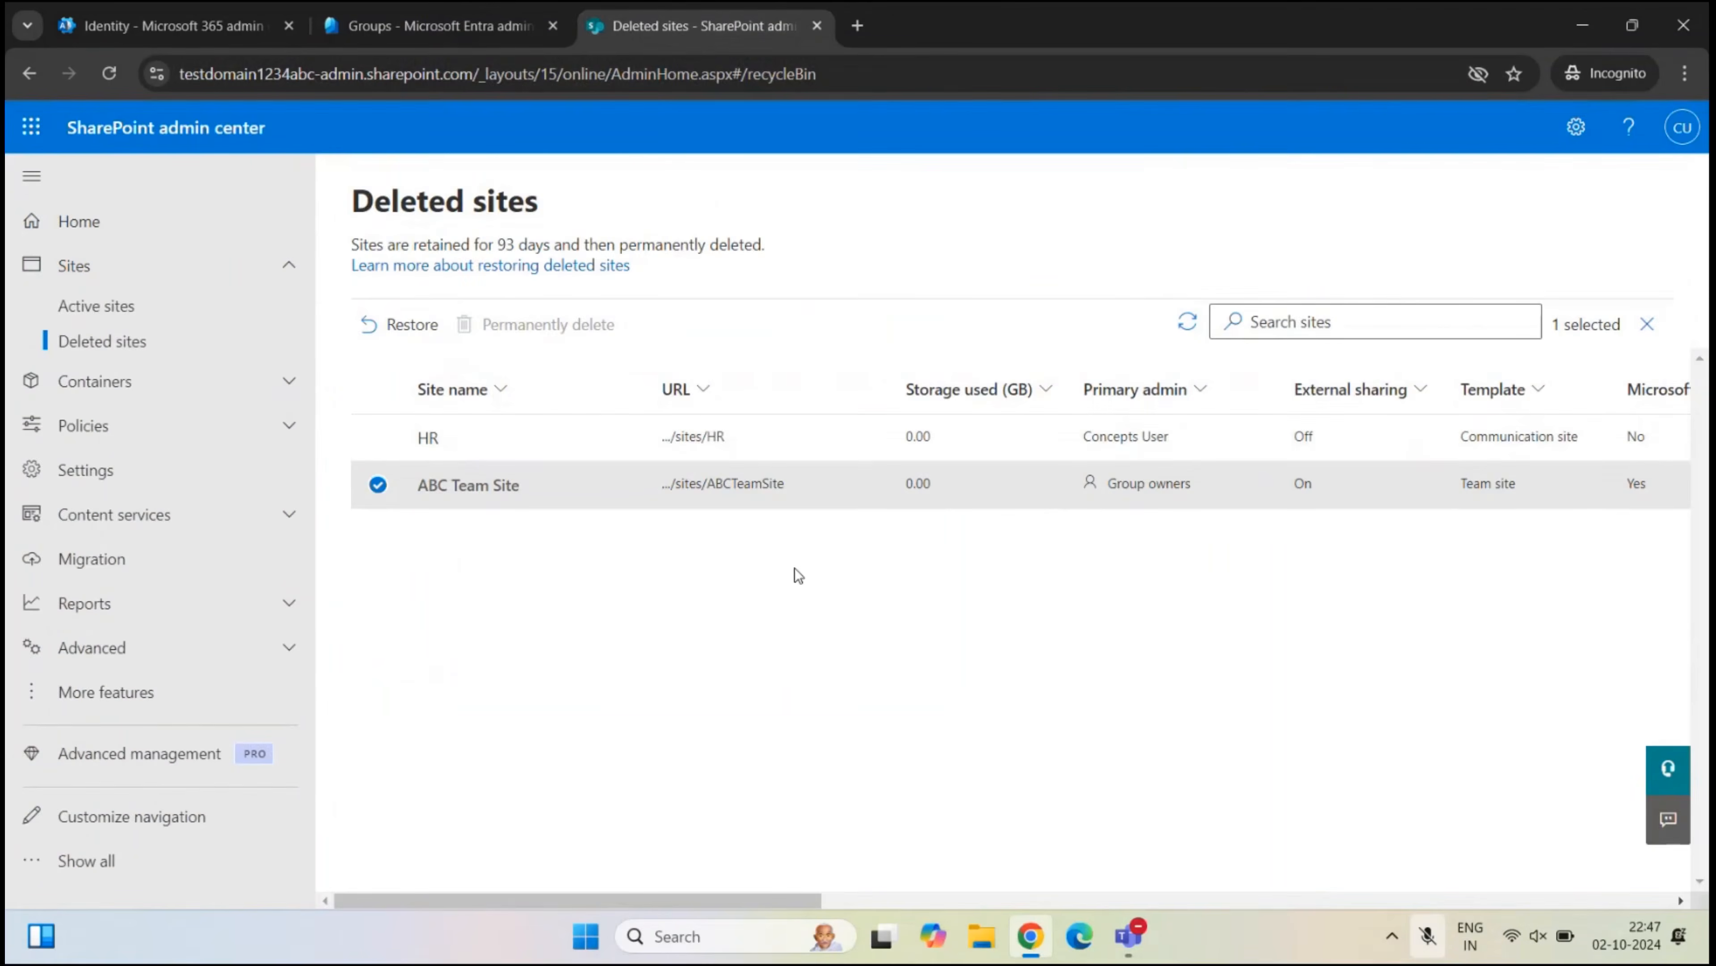
{"action": "left_click", "coordinate": [459, 37]}
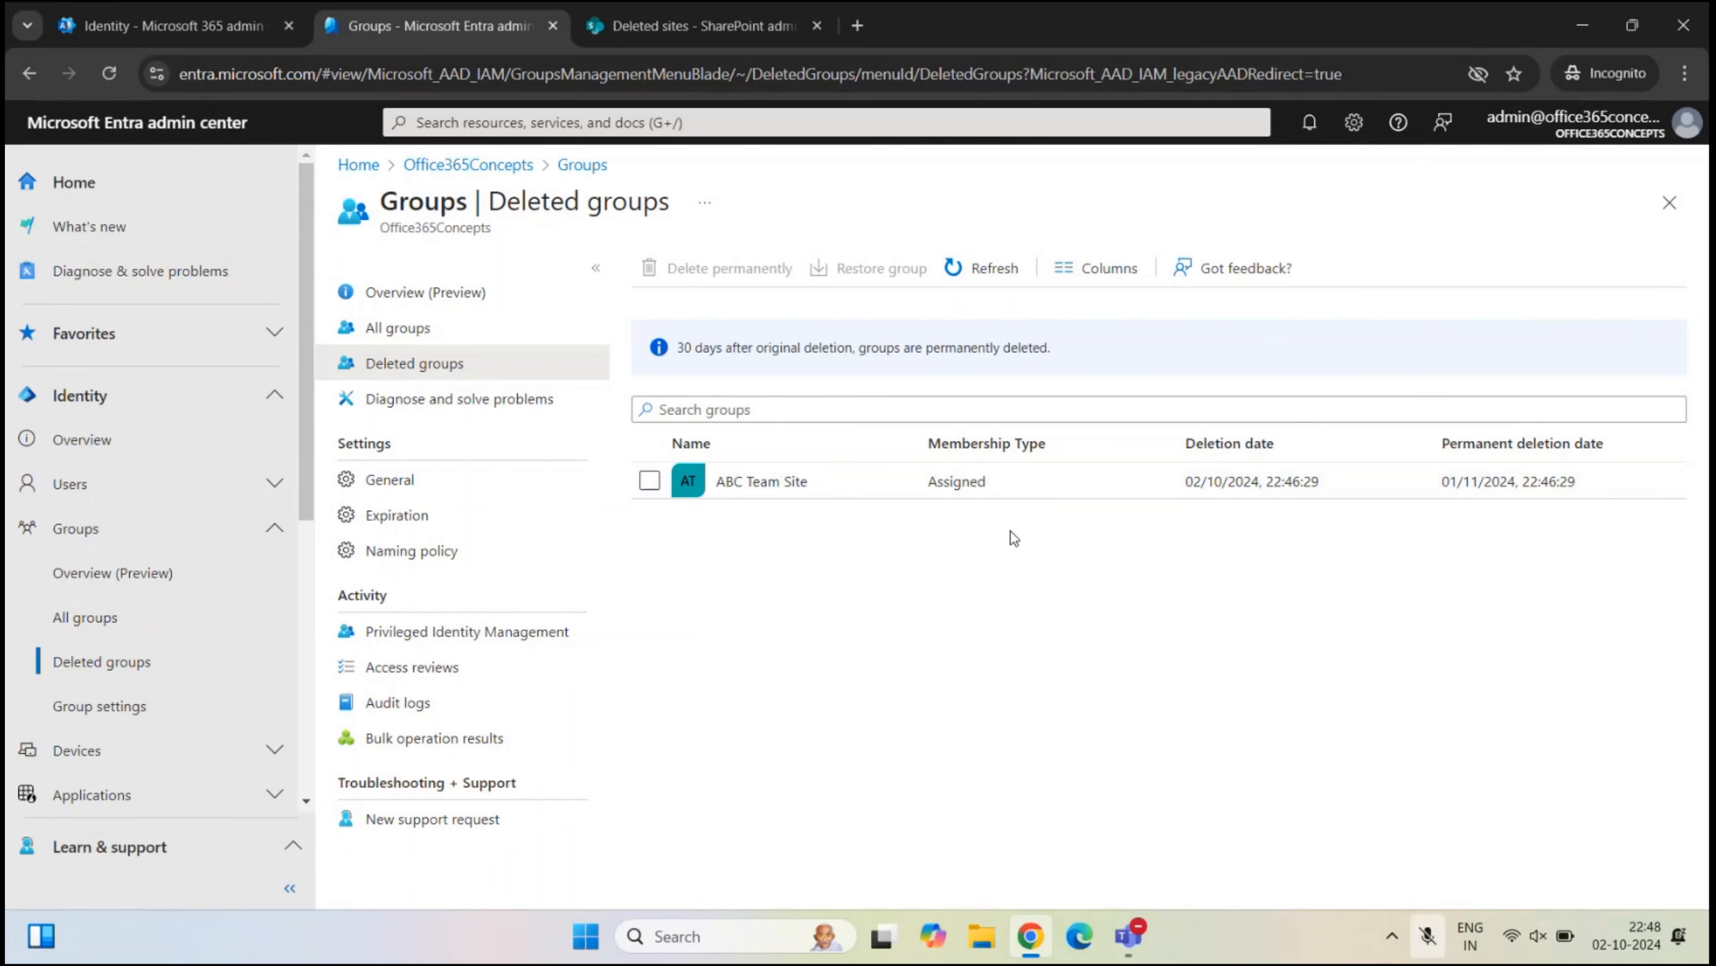
{"action": "left_click", "coordinate": [641, 27]}
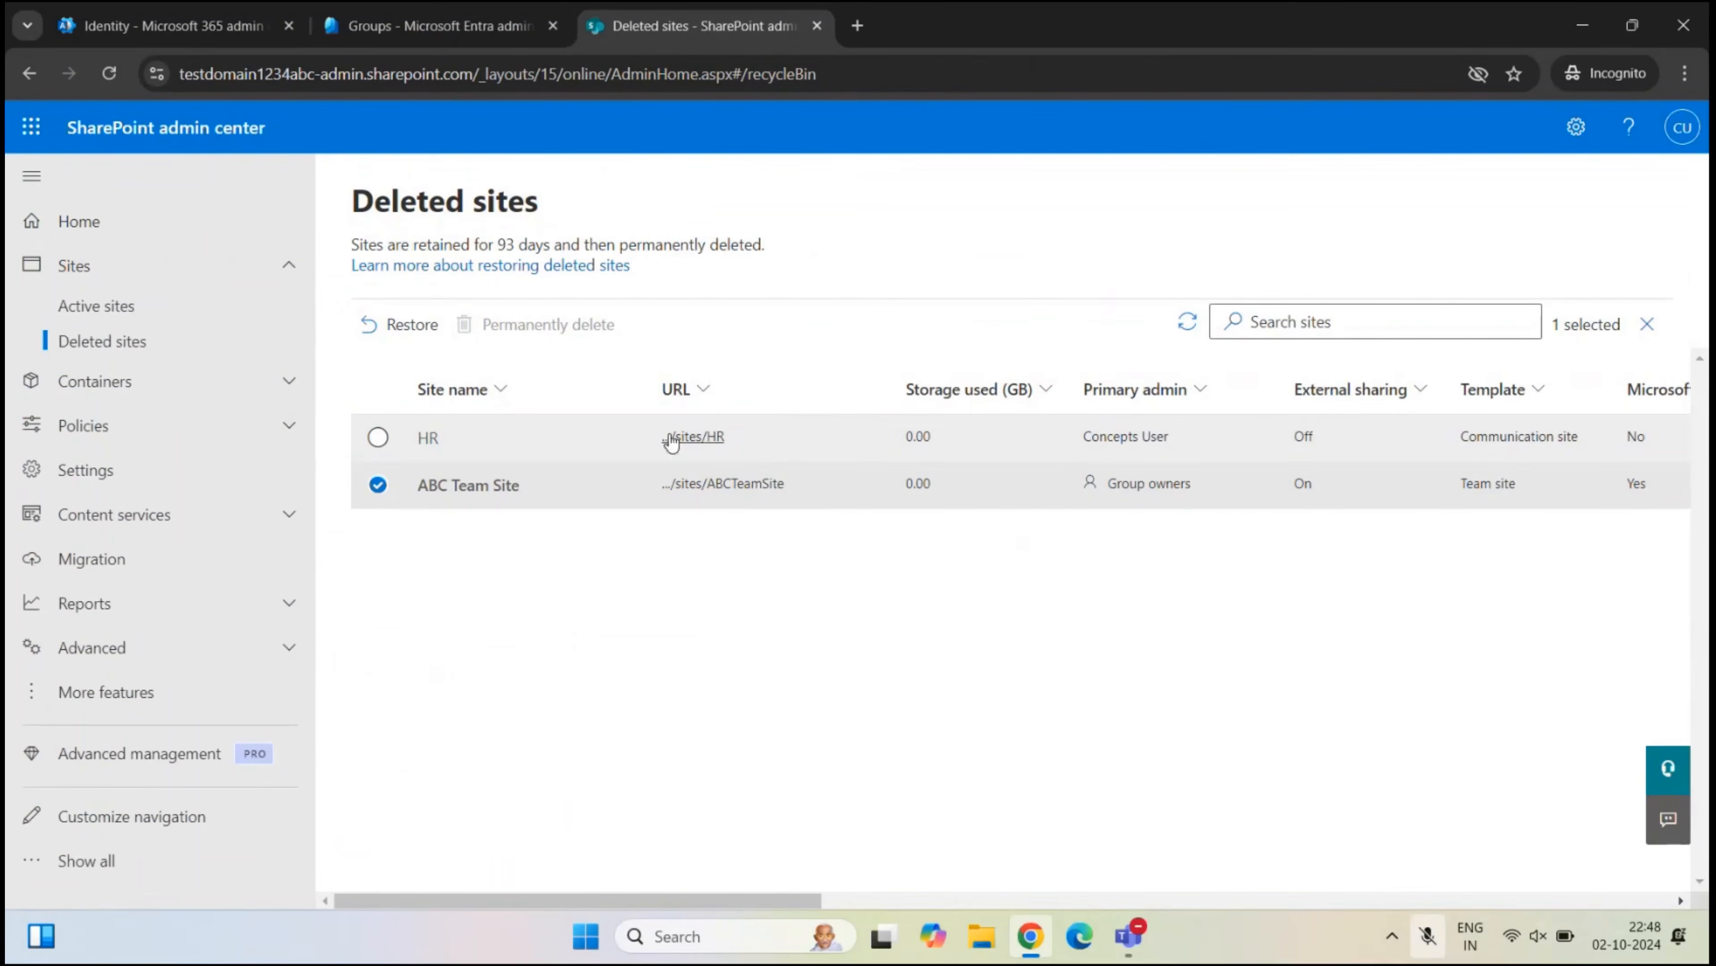
- Return to SharePoint's active sites and delete the communication site ABC Comm Site
{"action": "left_click", "coordinate": [129, 309]}
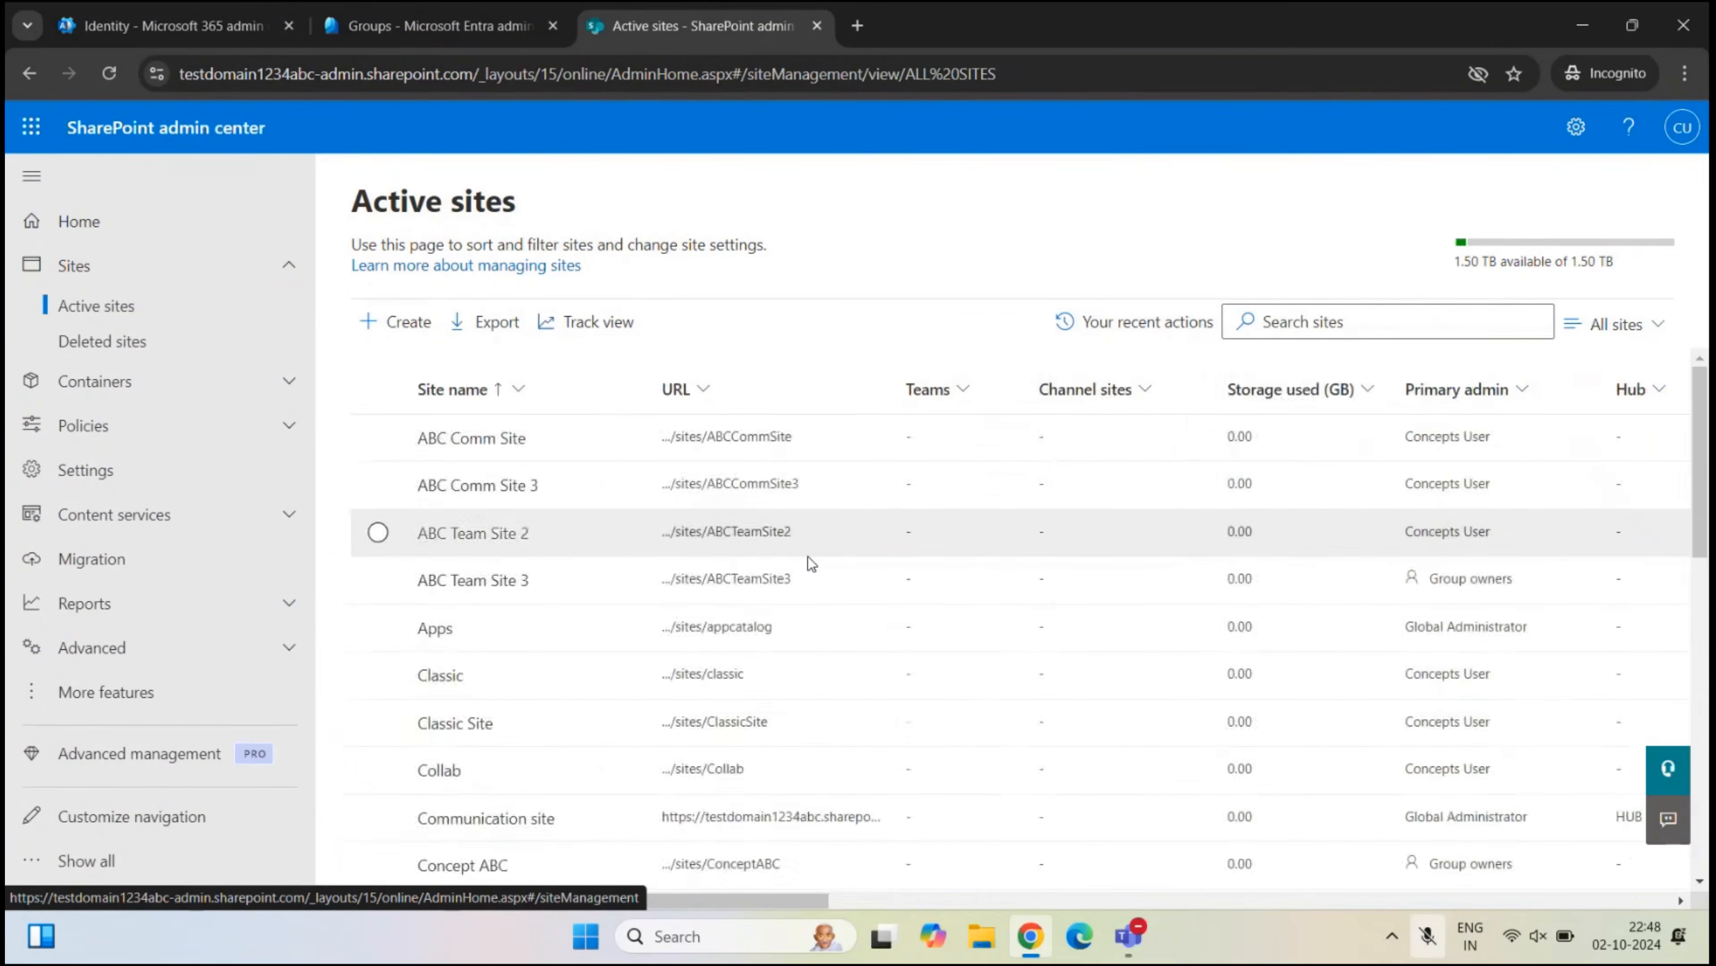
{"action": "scroll", "coordinate": [807, 557], "scroll_direction": "right", "scroll_amount": 10}
{"action": "scroll", "coordinate": [808, 557], "scroll_direction": "right", "scroll_amount": 1}
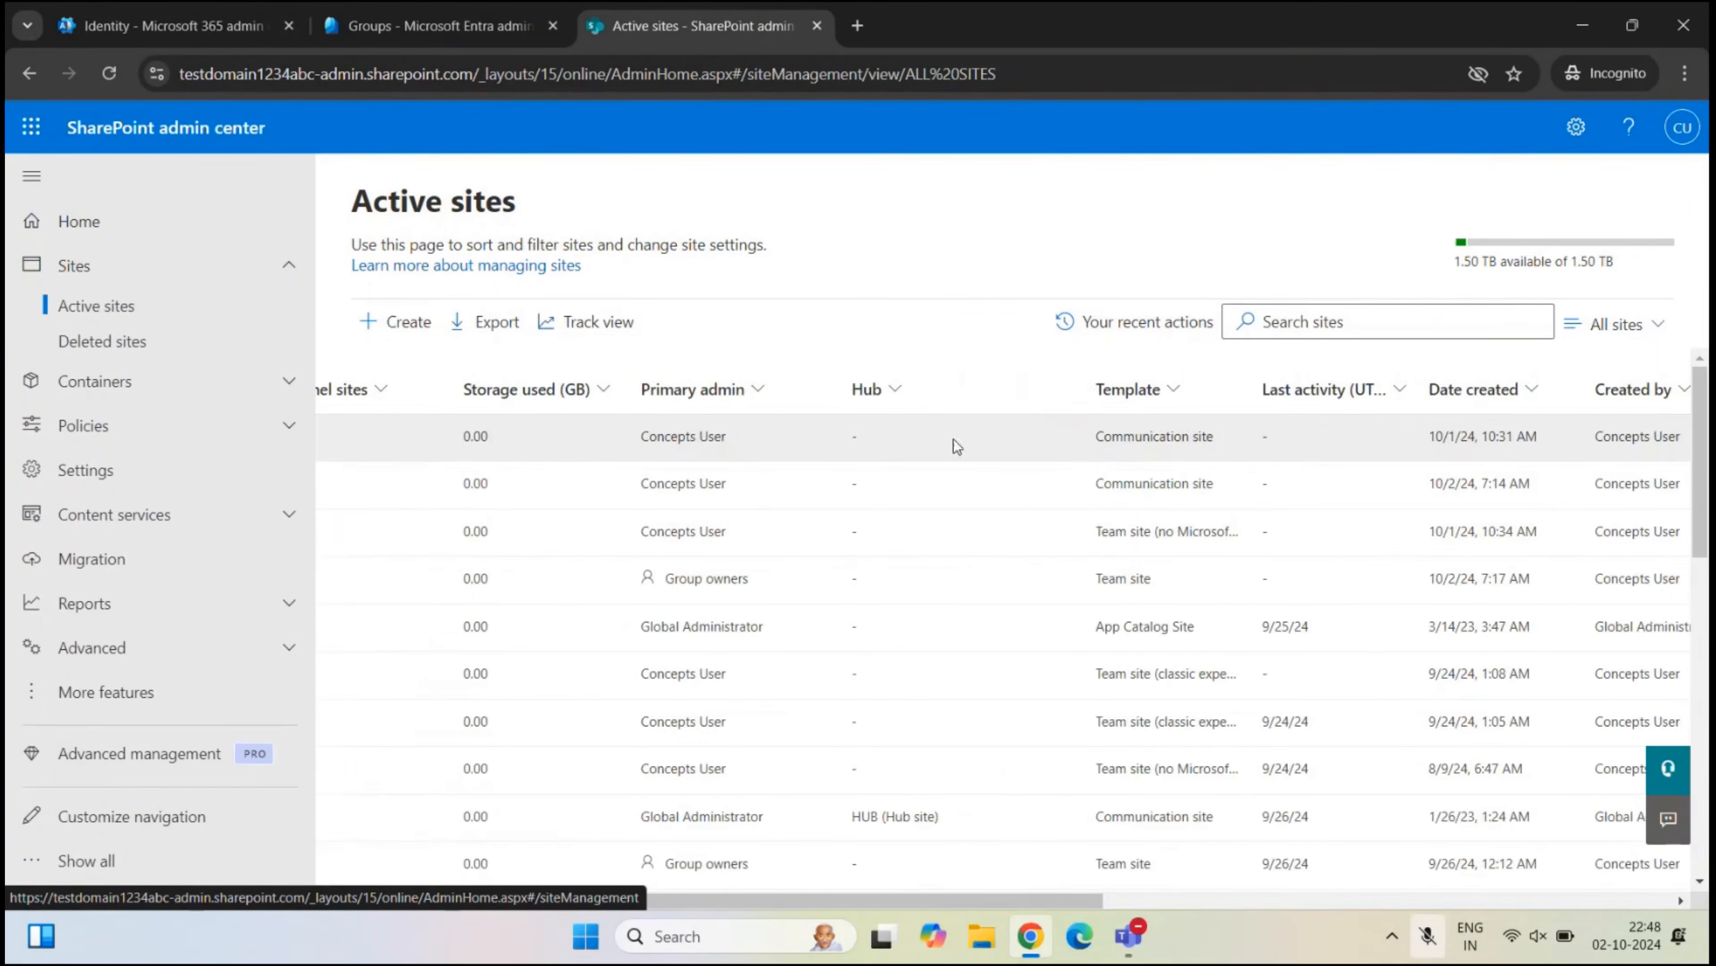
{"action": "scroll", "coordinate": [954, 439], "scroll_direction": "left", "scroll_amount": 11}
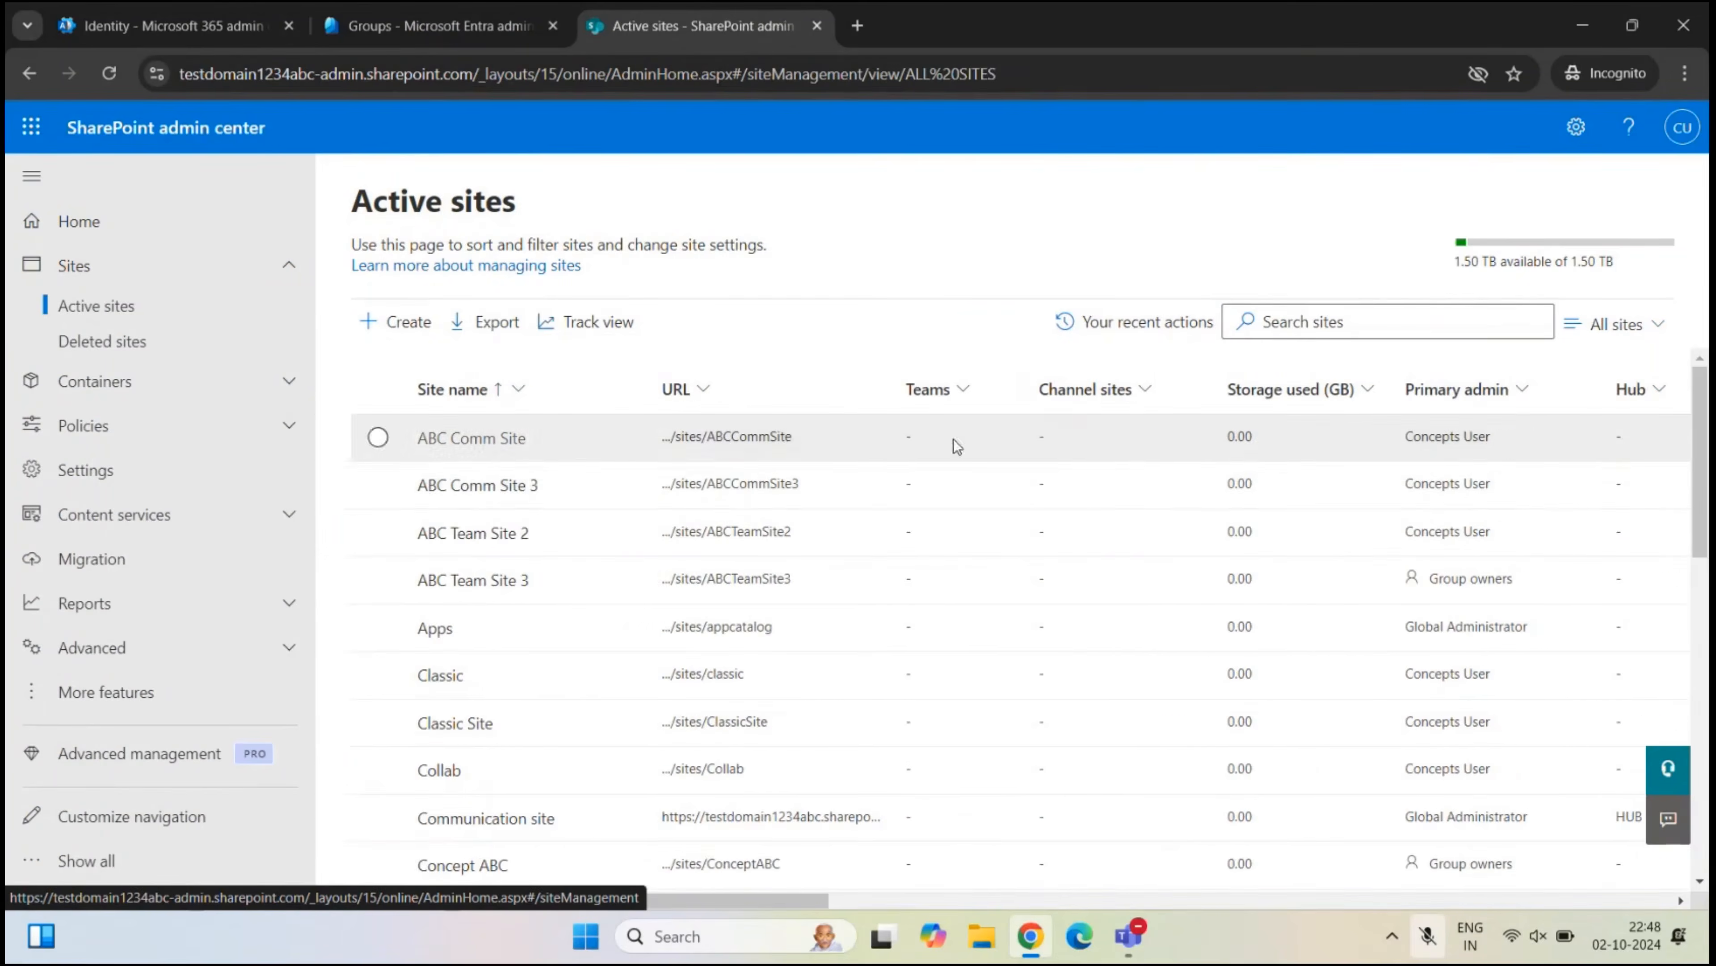
{"action": "left_click", "coordinate": [378, 438]}
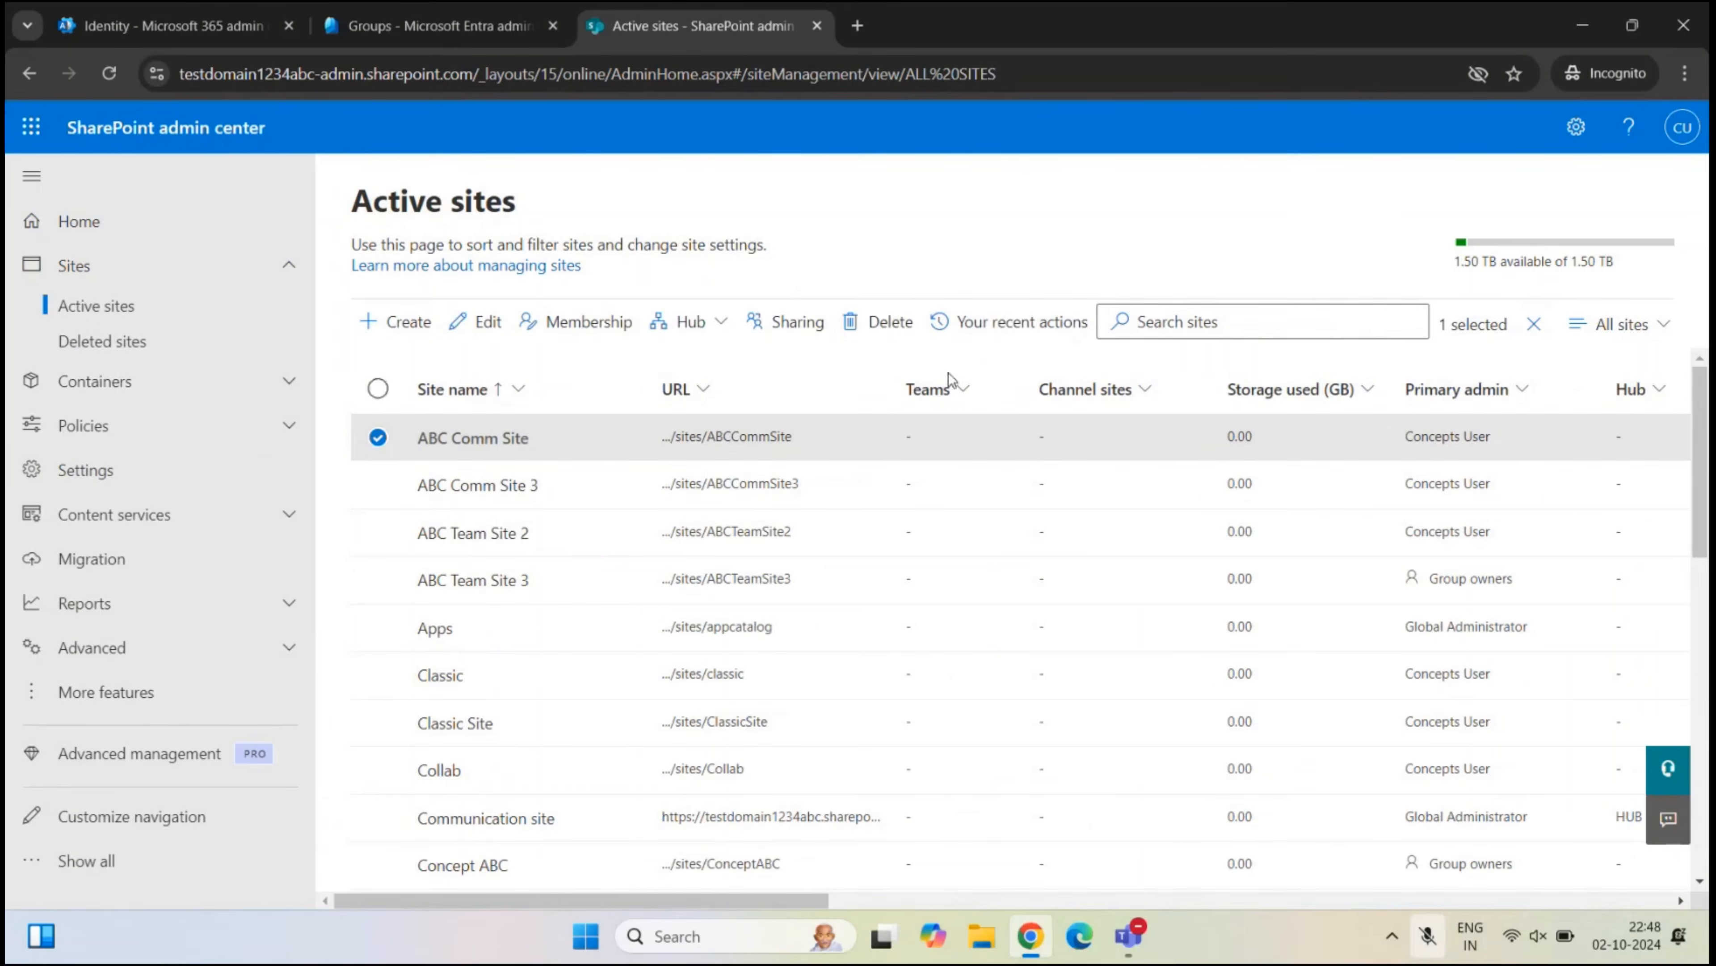
{"action": "left_click", "coordinate": [895, 331]}
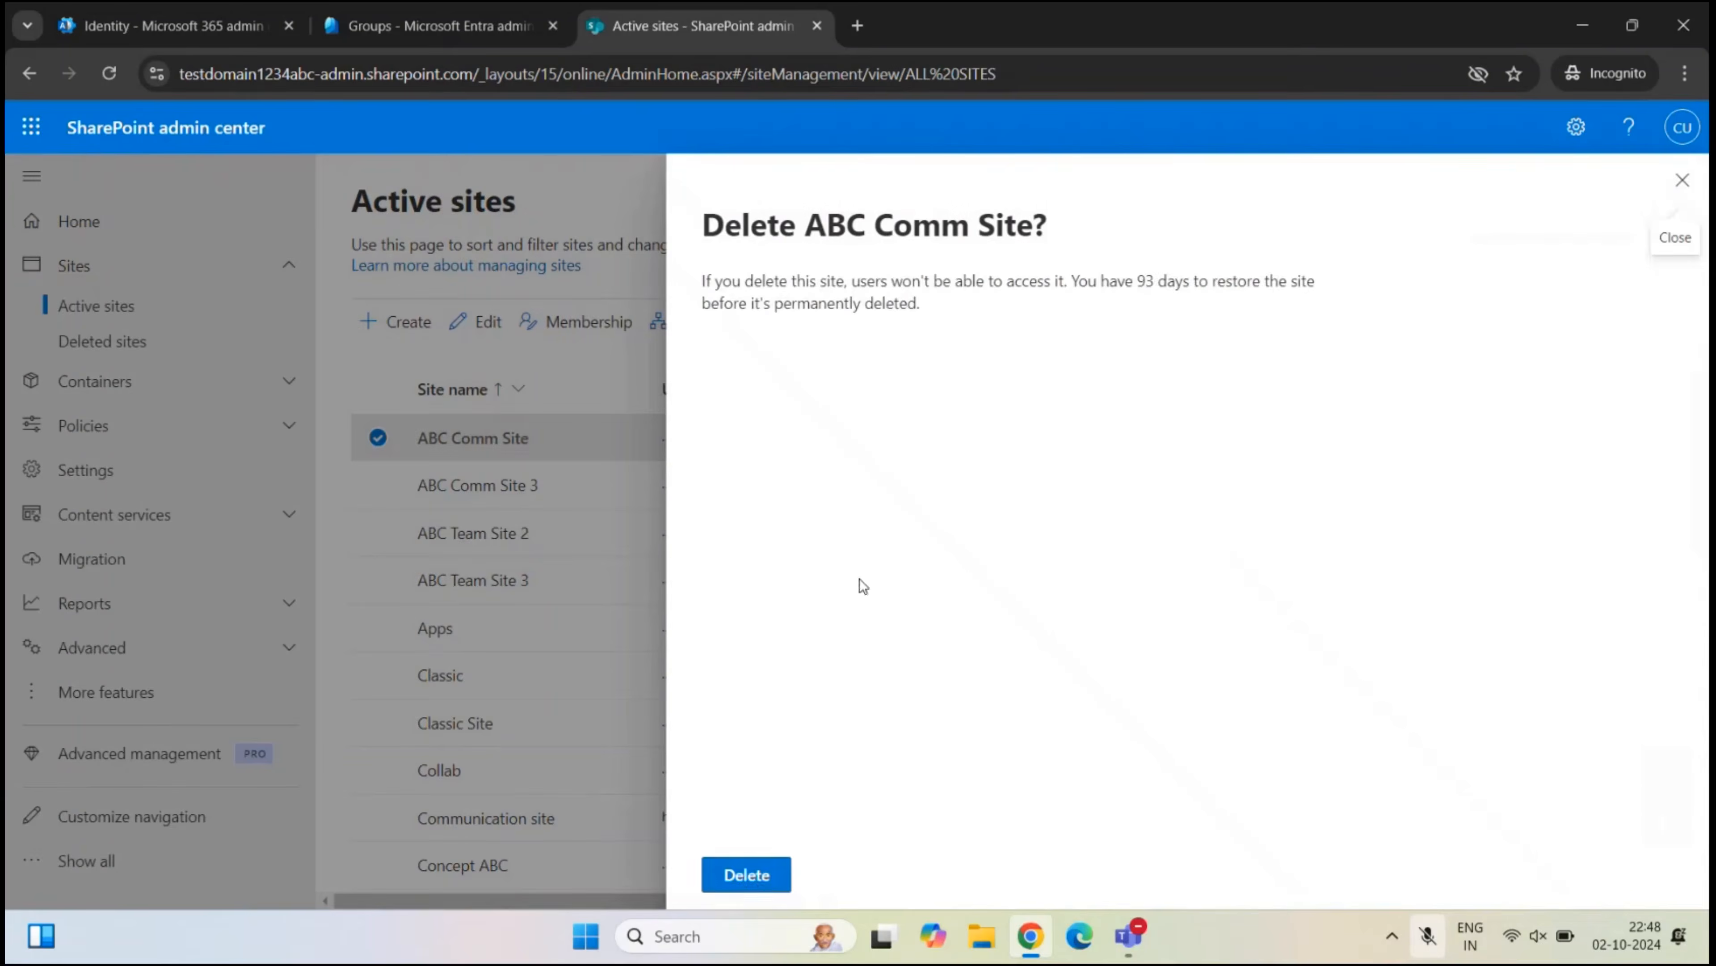
{"action": "left_click", "coordinate": [748, 876]}
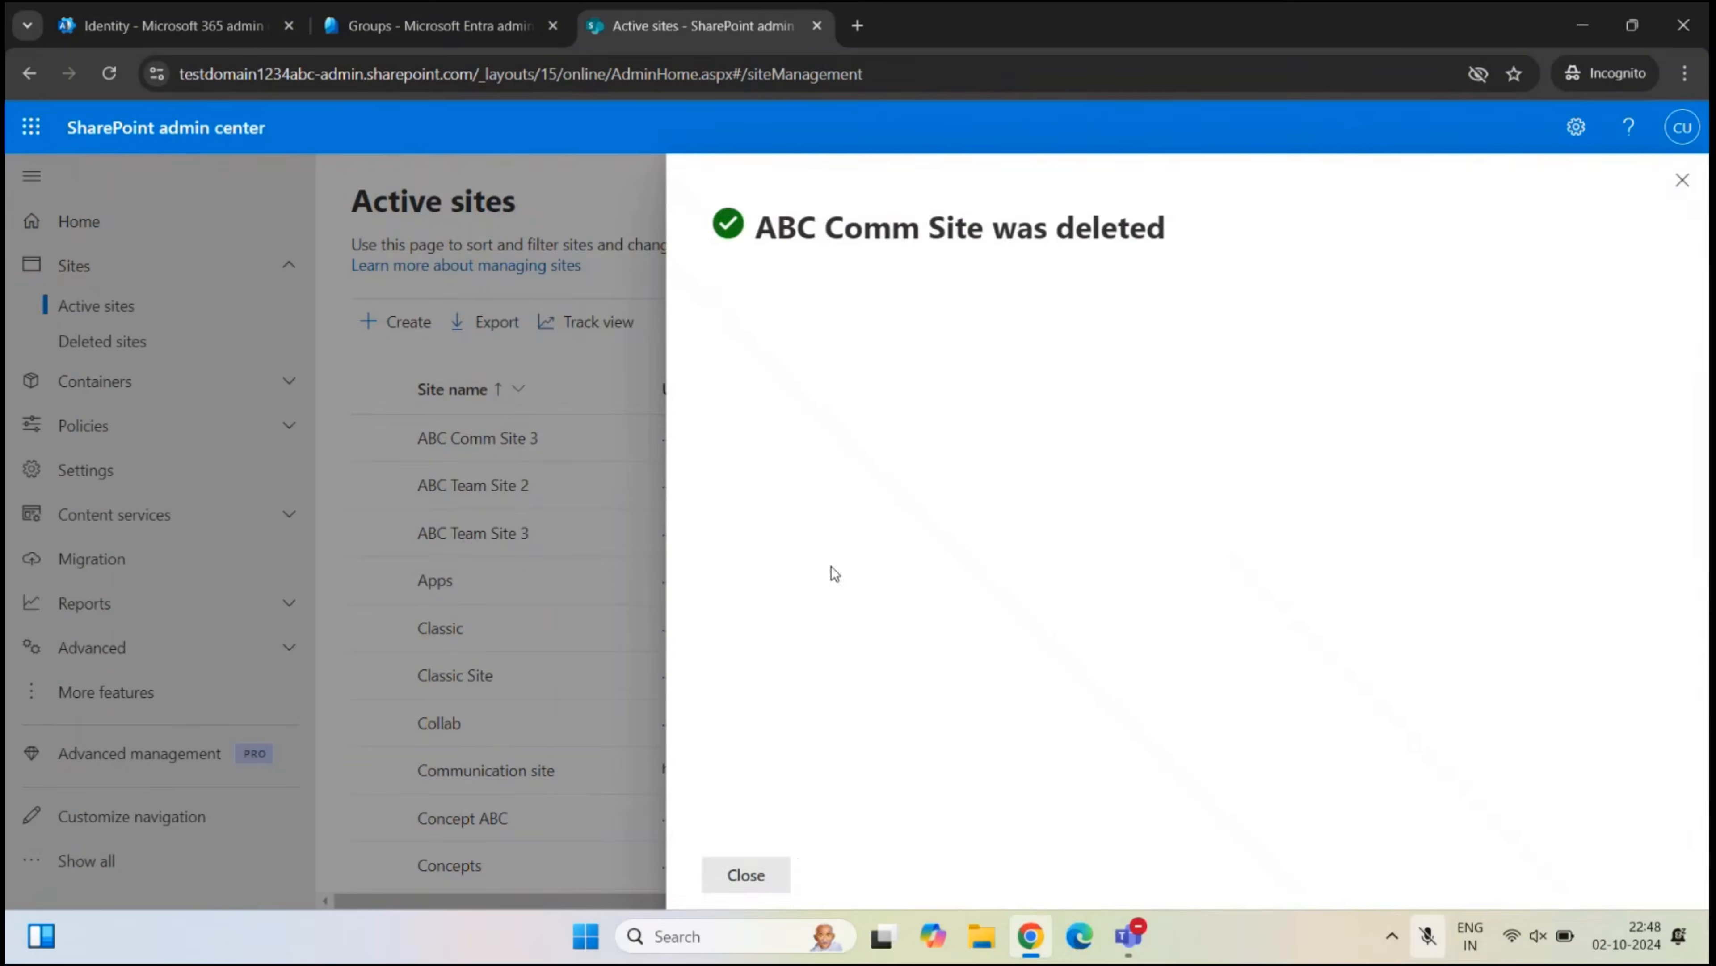
{"action": "left_click", "coordinate": [778, 875]}
- Select ABC Comm Site among the deleted sites and check its URL in a separate browser tab
{"action": "left_click", "coordinate": [195, 342]}
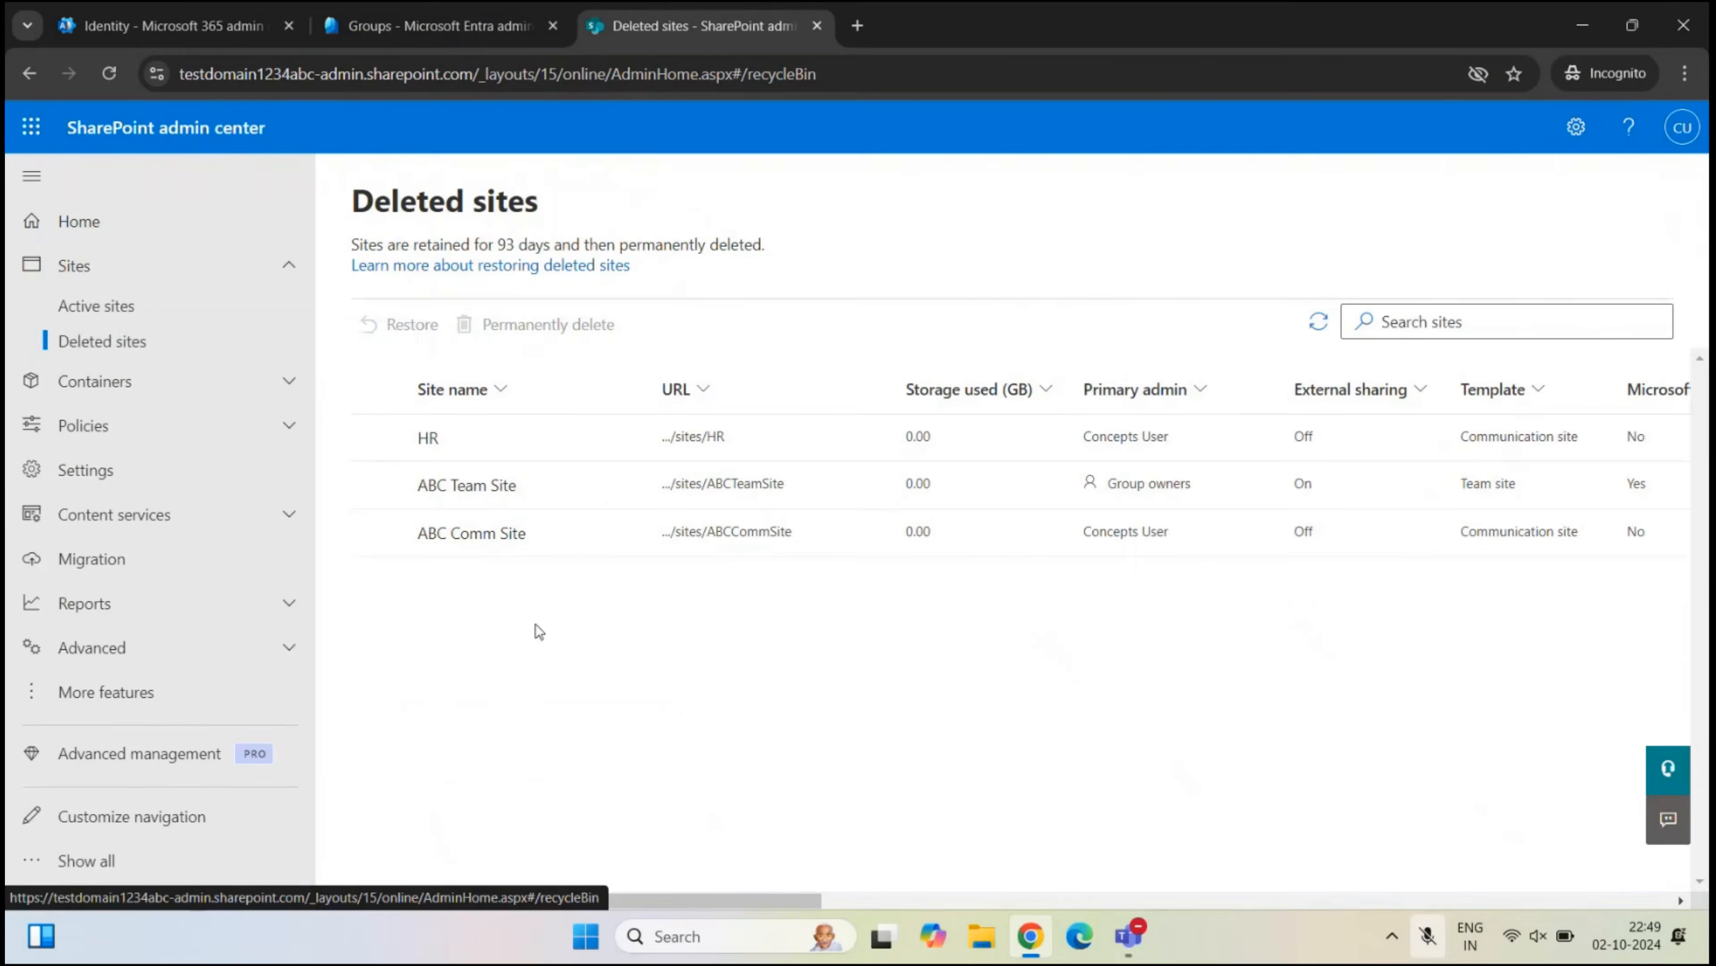
{"action": "left_click", "coordinate": [377, 541]}
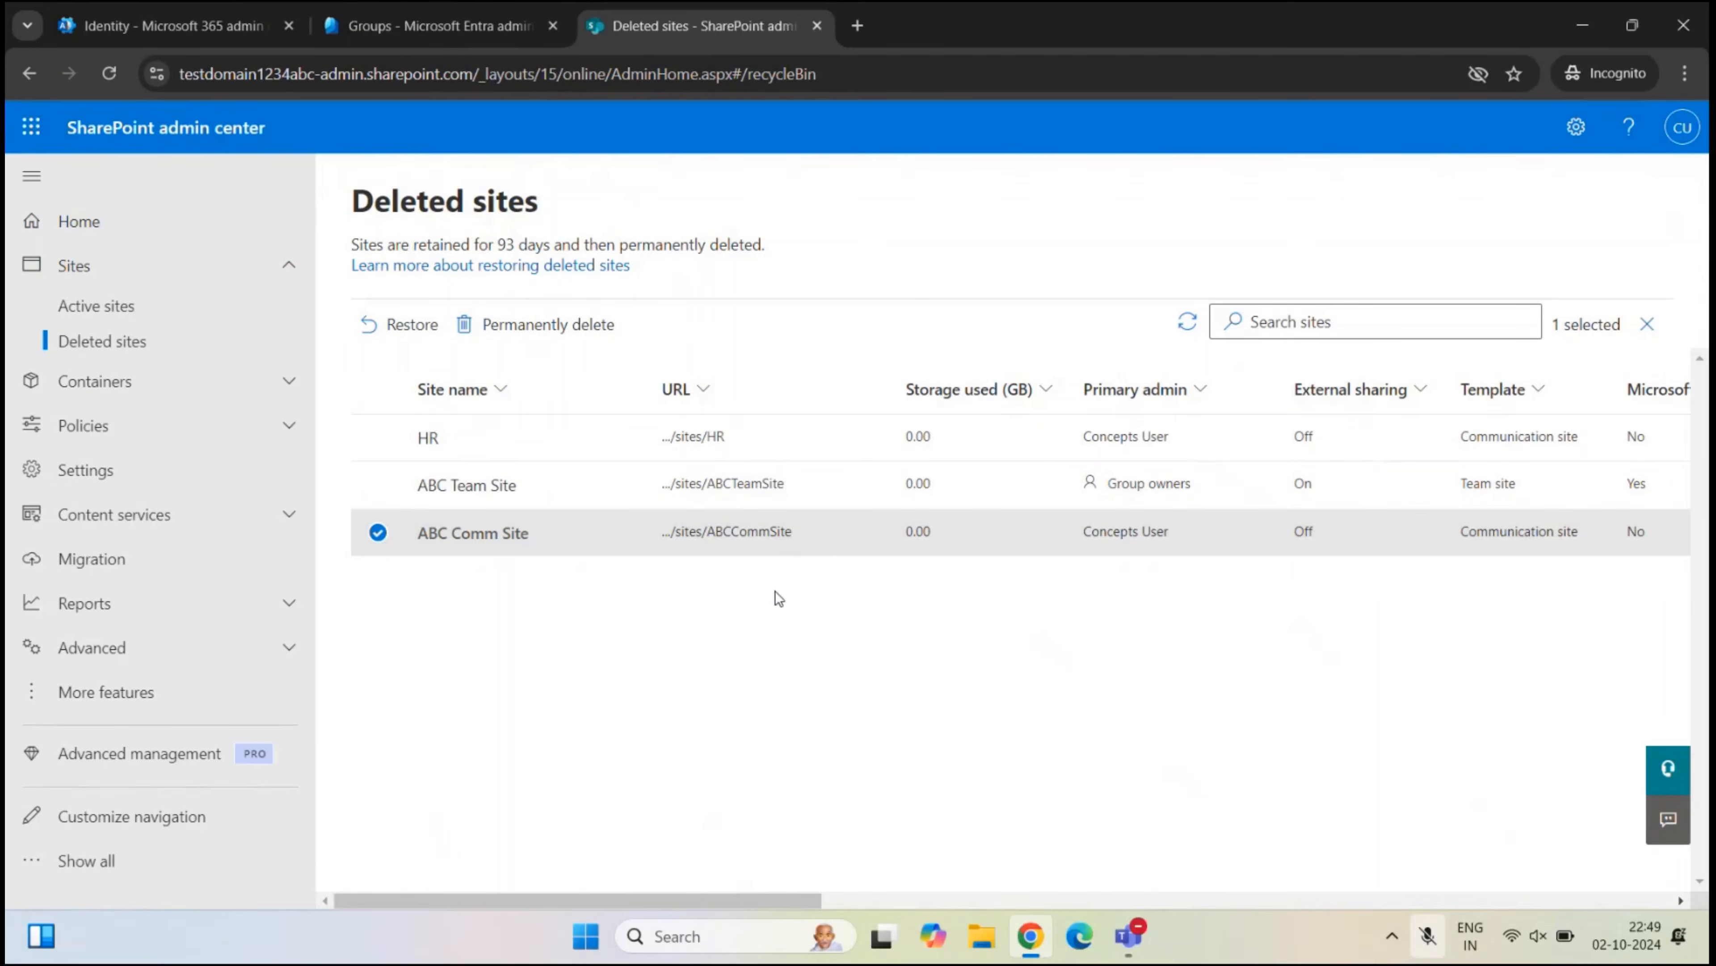
{"action": "left_click", "coordinate": [741, 541], "text": "ctrl"}
{"action": "left_click", "coordinate": [1038, 28]}
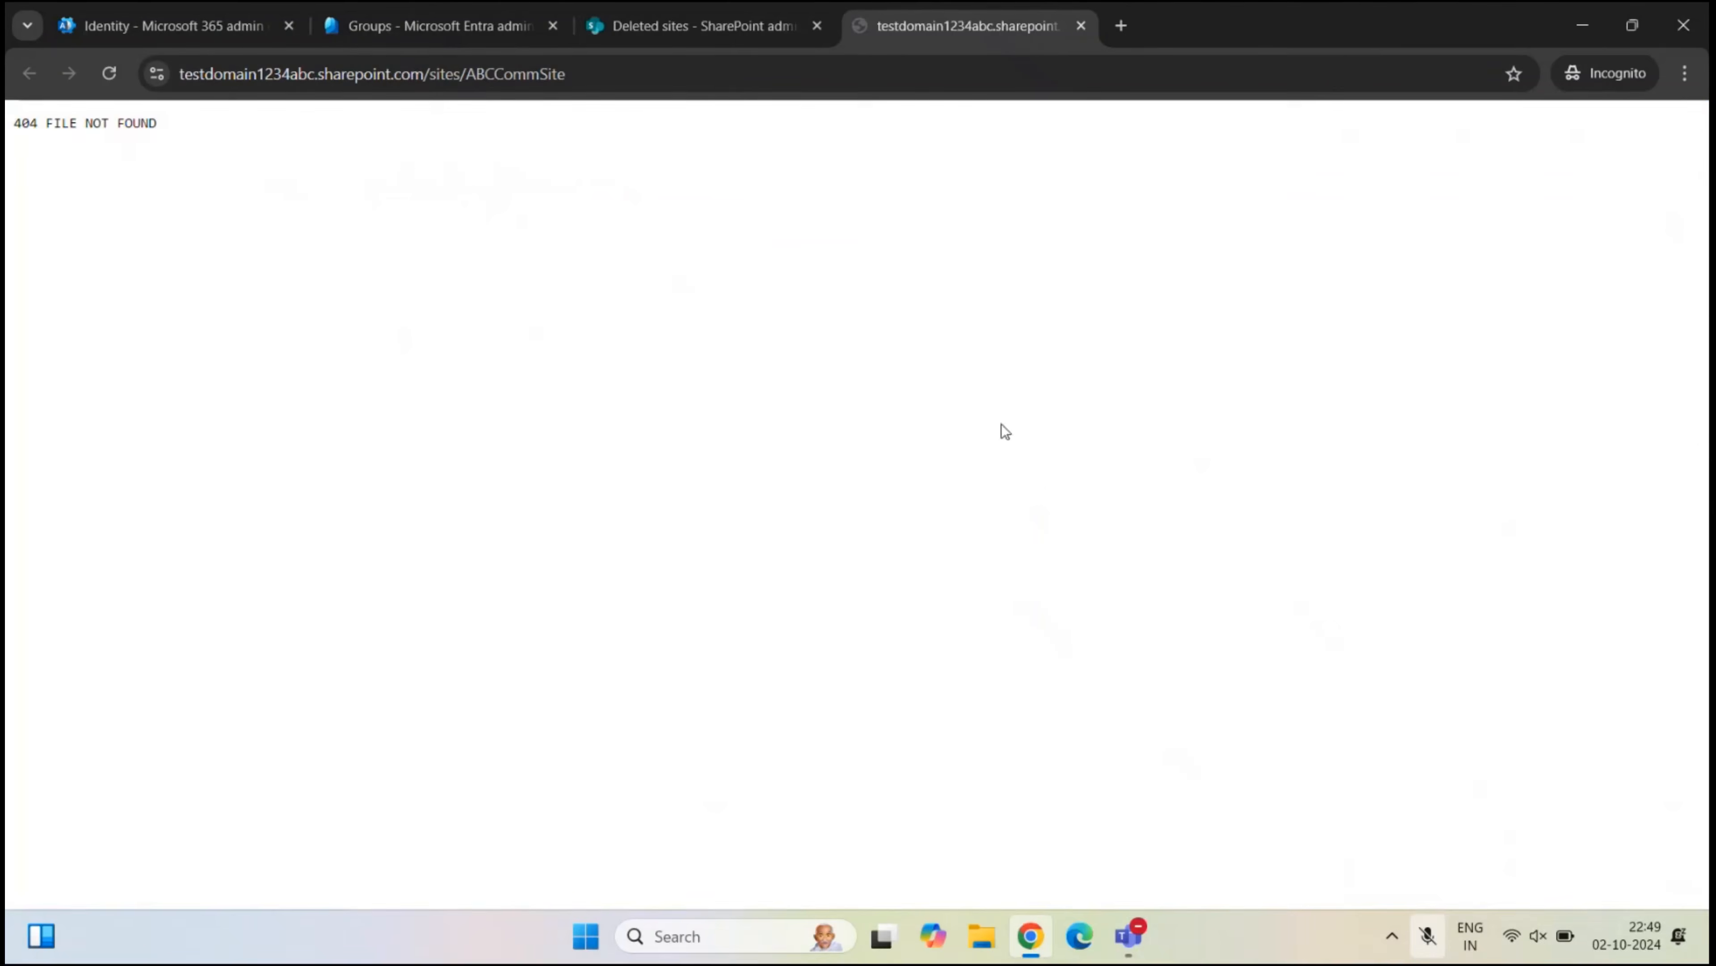
{"action": "left_click_drag", "start_coordinate": [12, 123], "coordinate": [162, 123]}
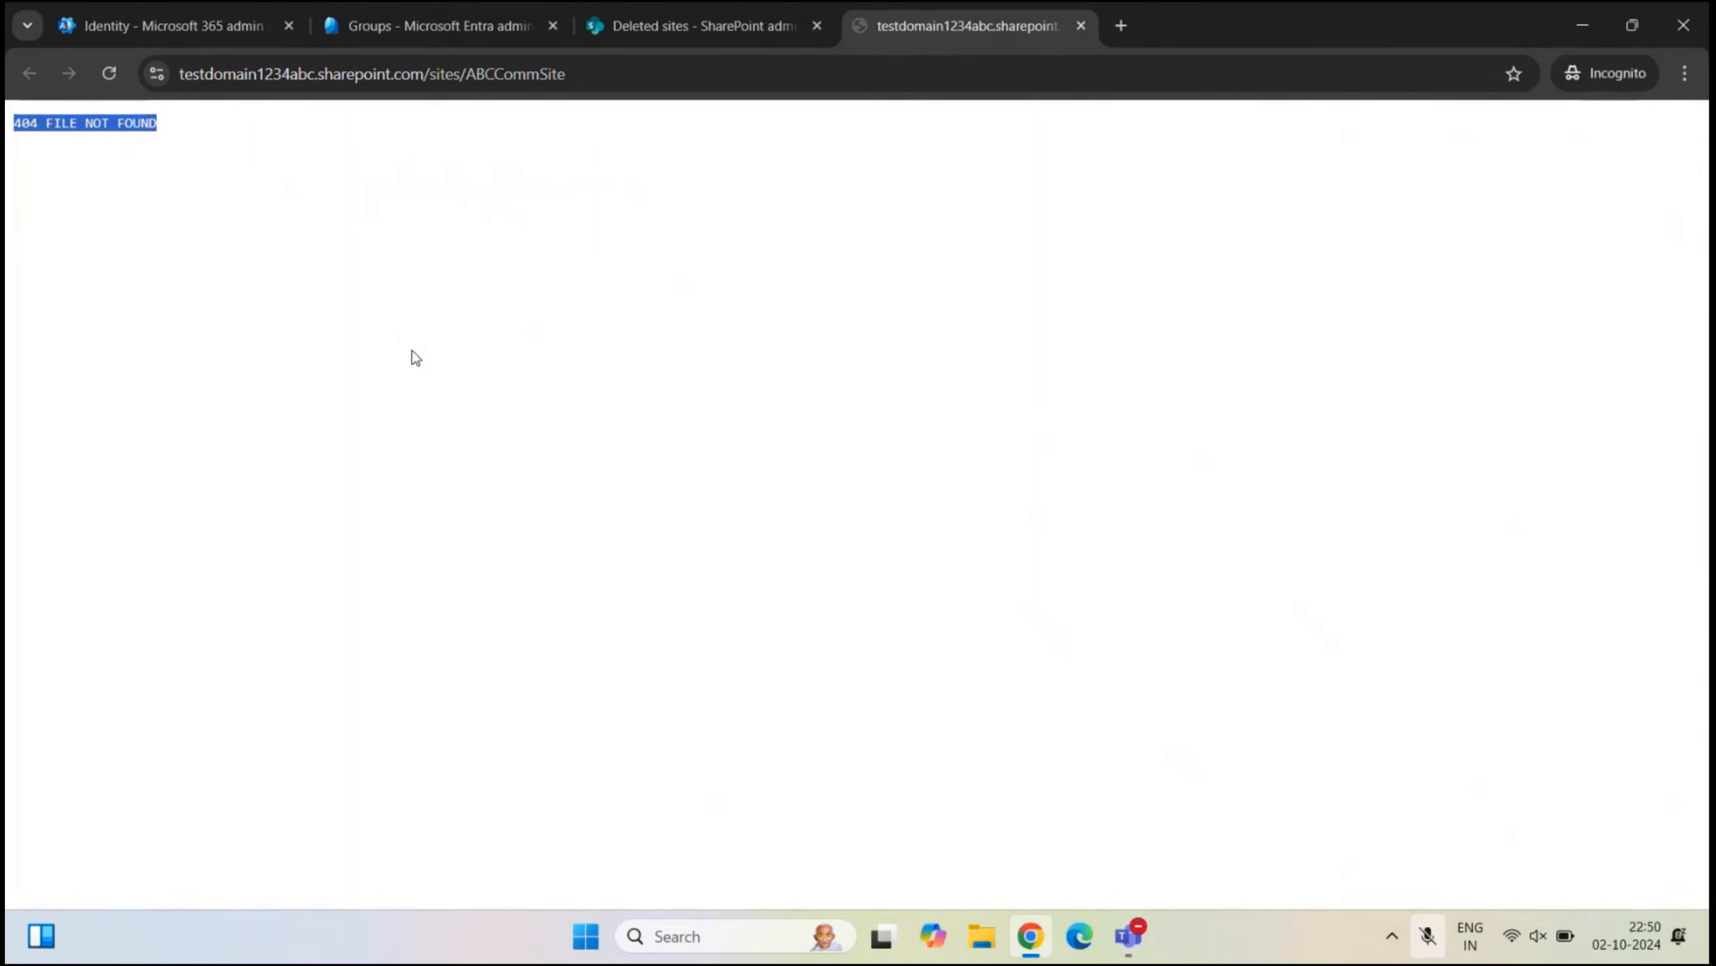
{"action": "left_click", "coordinate": [1081, 26]}
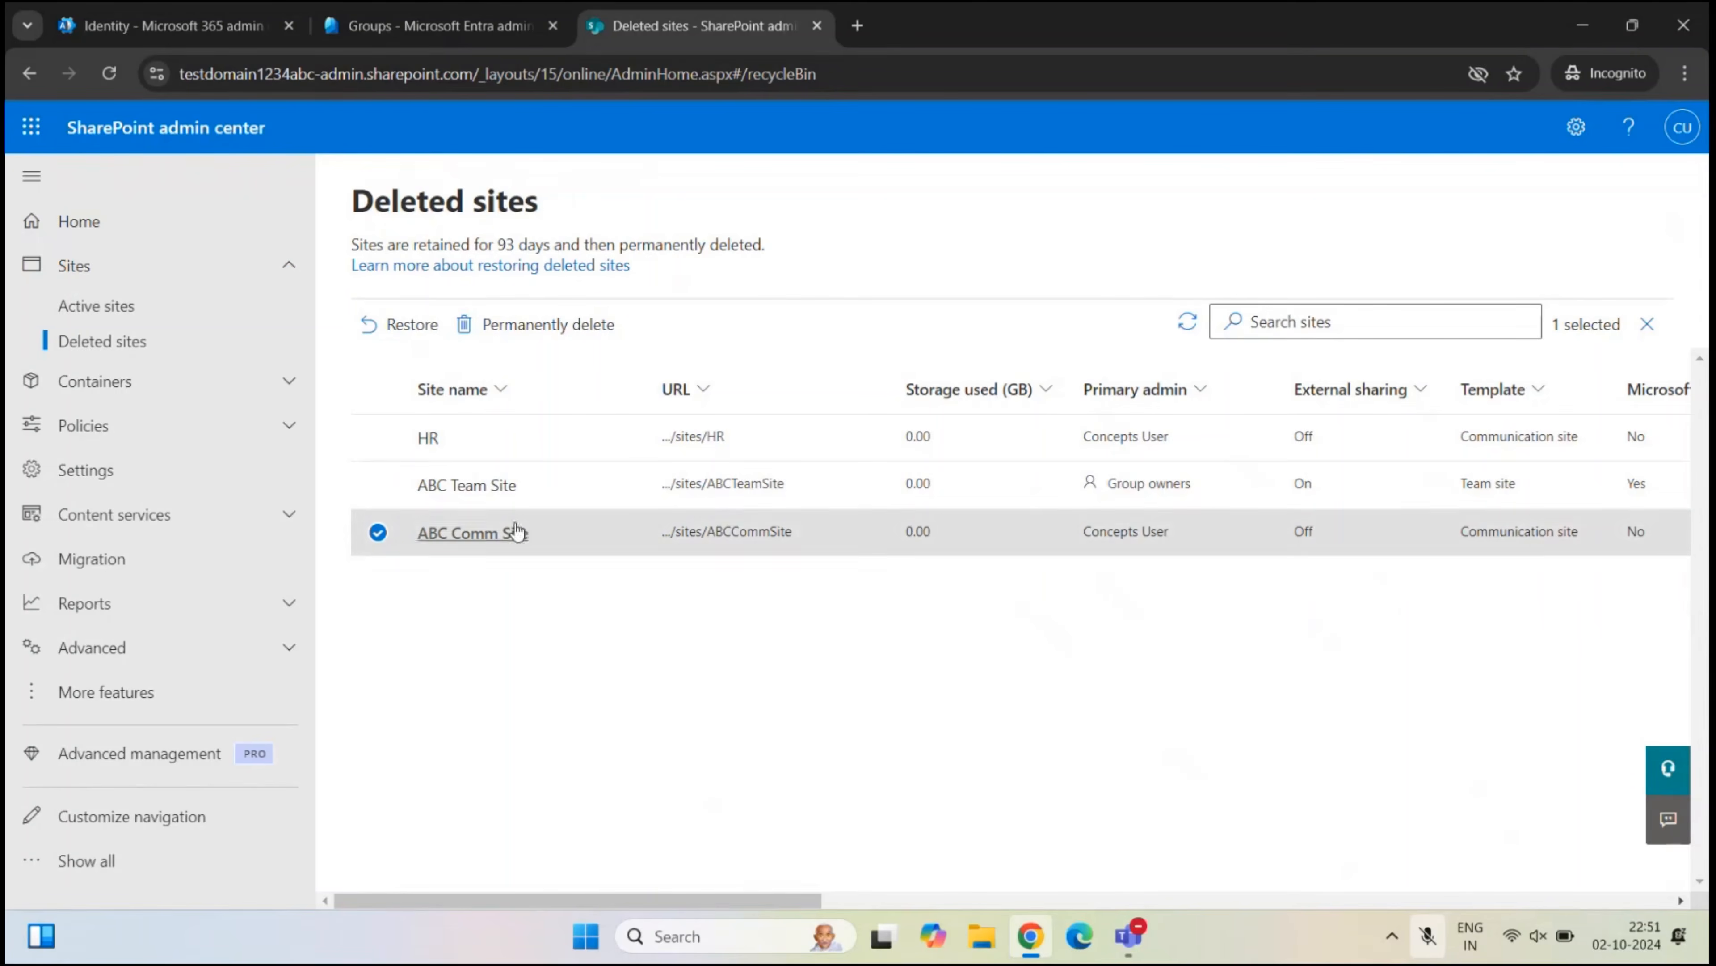
{"action": "left_click", "coordinate": [378, 532]}
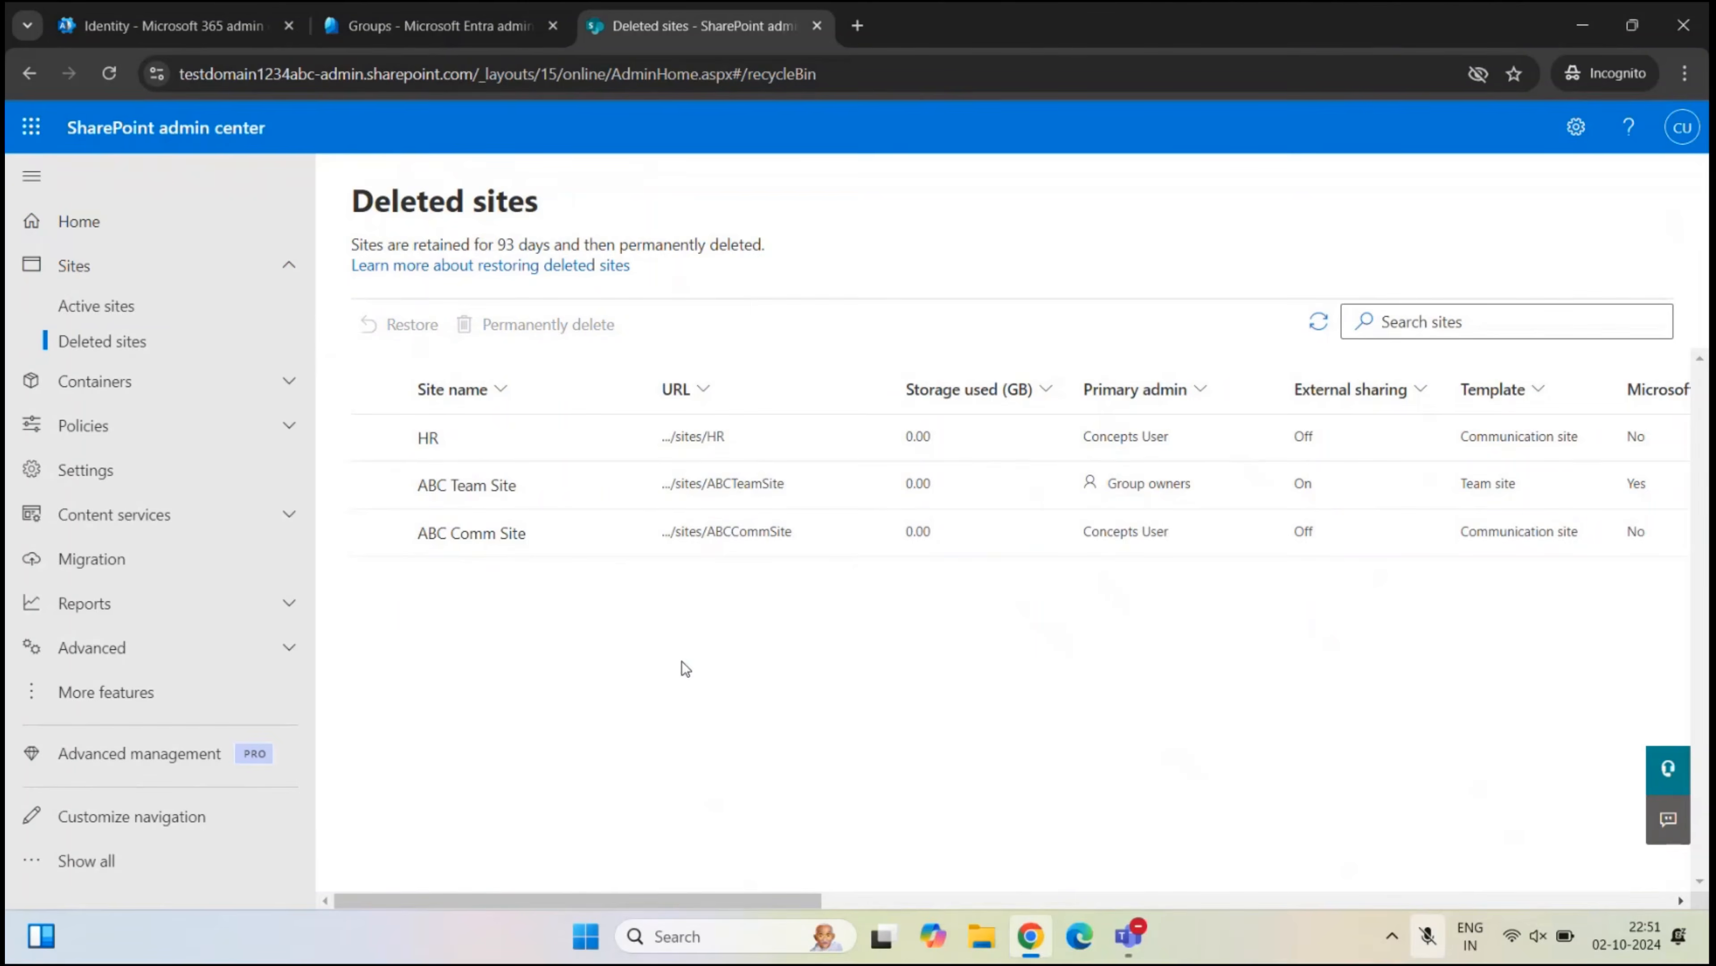
- Delete ABC Team Site 2 from the active sites and open the deleted sites list
{"action": "left_click", "coordinate": [155, 308]}
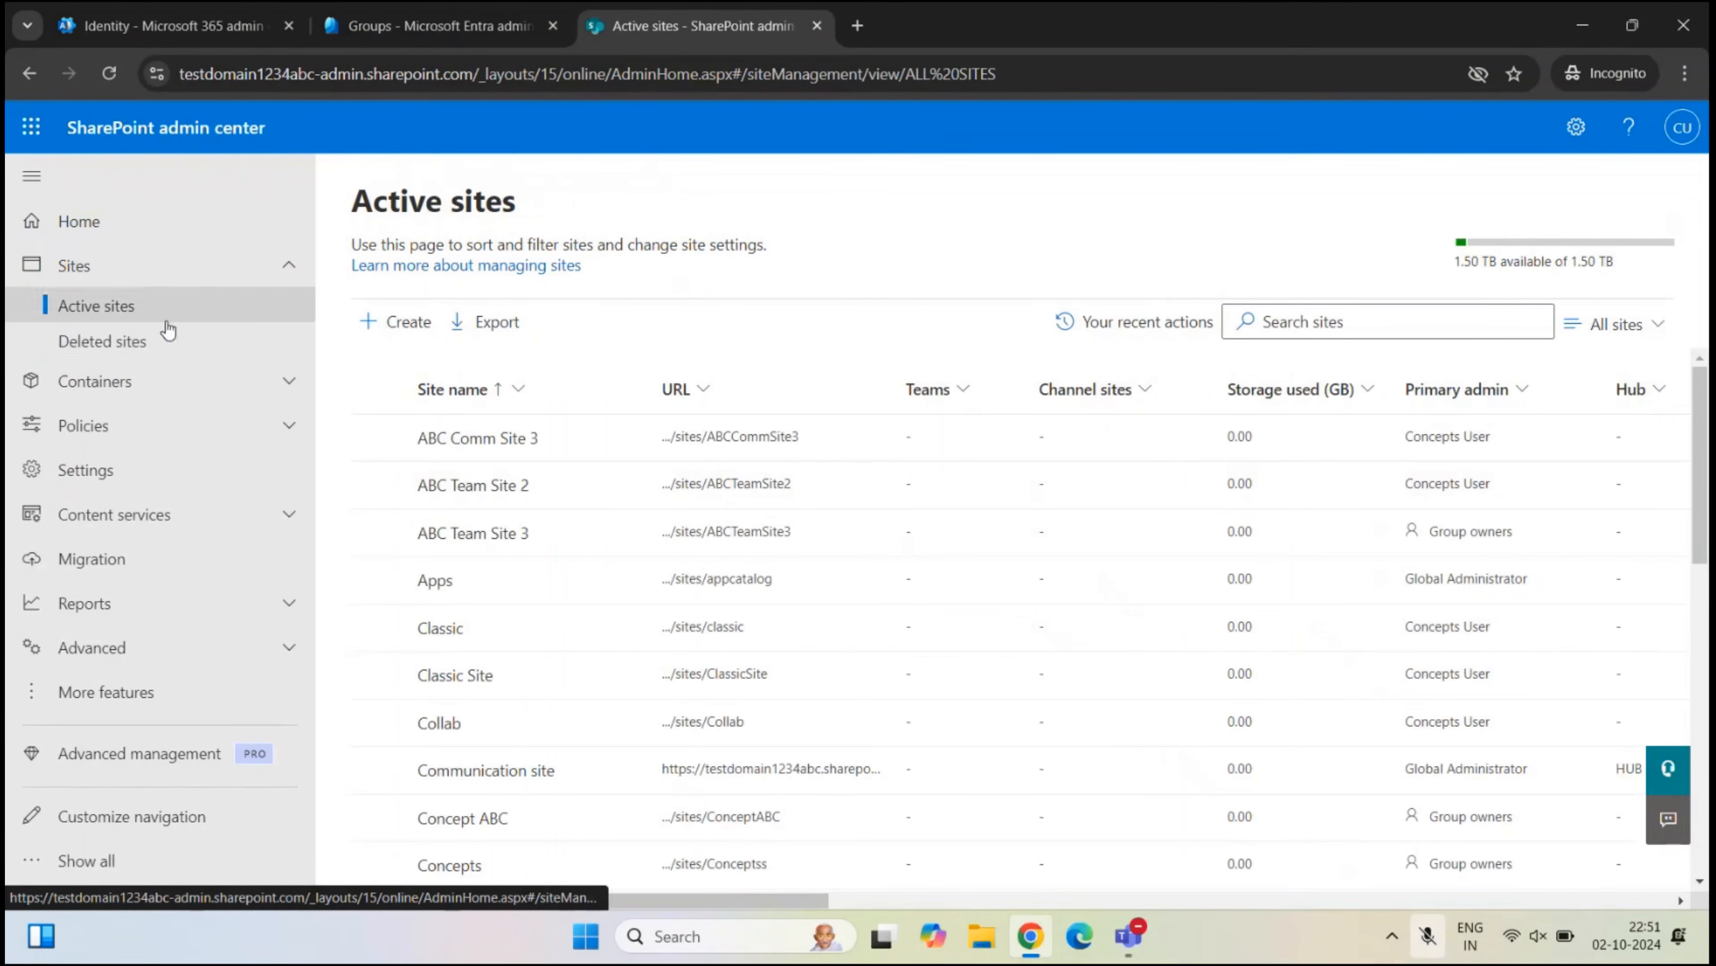
{"action": "scroll", "coordinate": [918, 603], "scroll_direction": "right", "scroll_amount": 5}
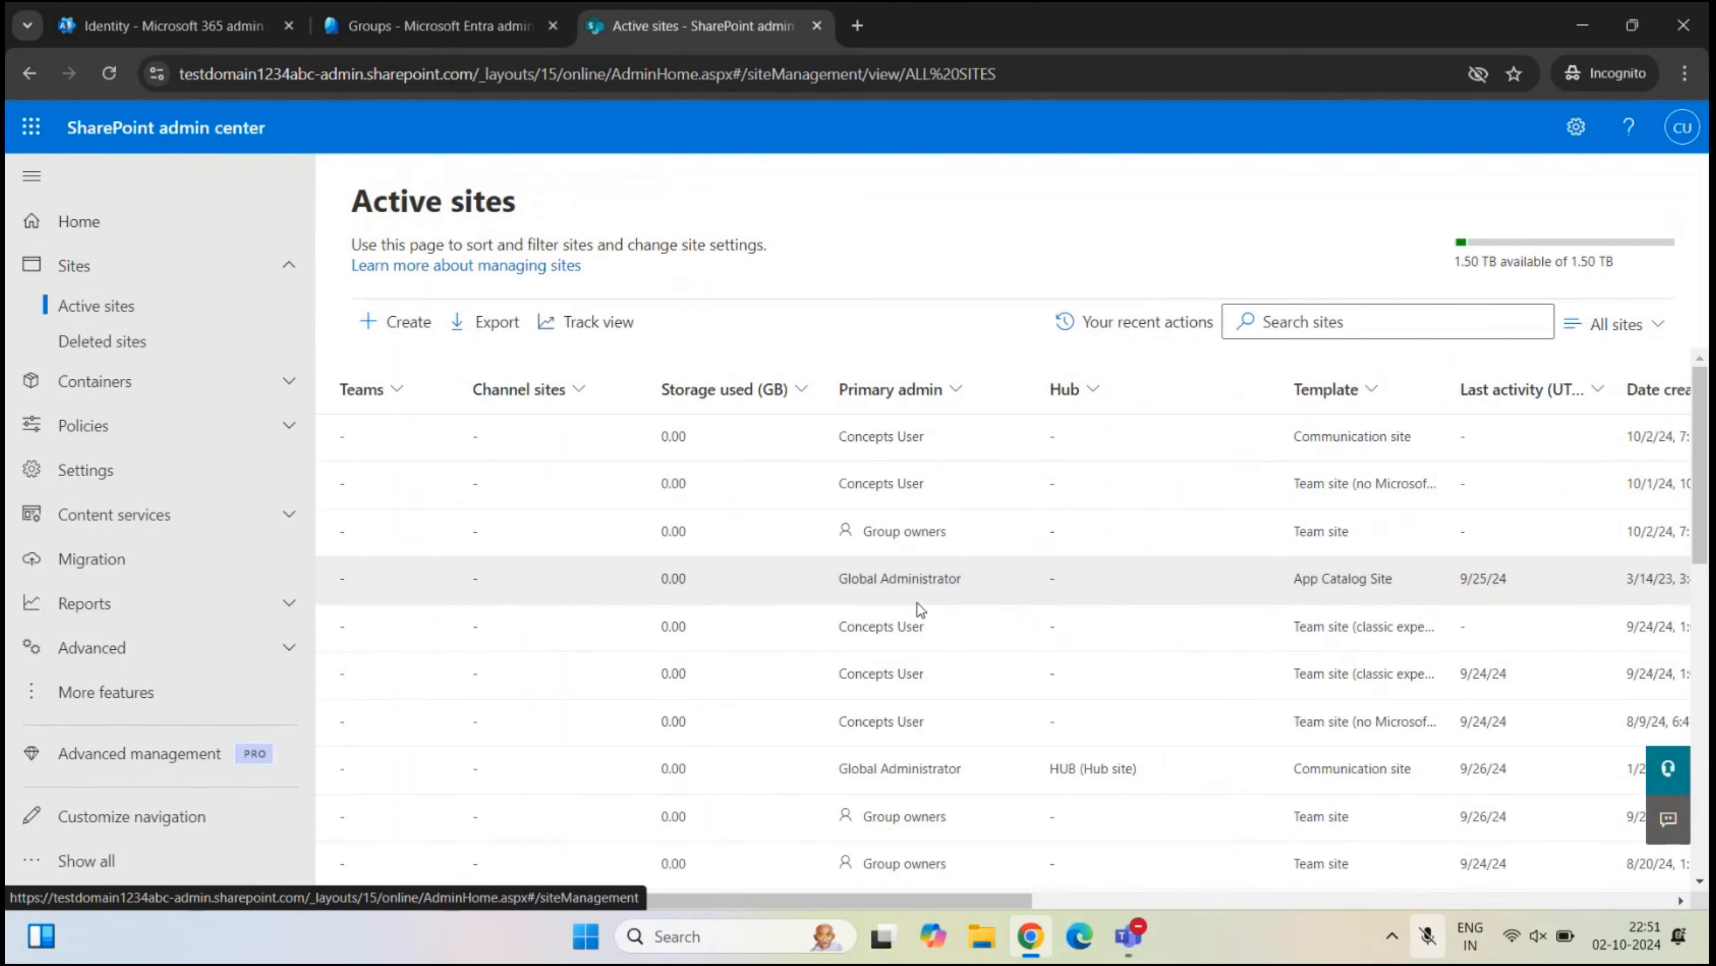
{"action": "scroll", "coordinate": [917, 603], "scroll_direction": "left", "scroll_amount": 5}
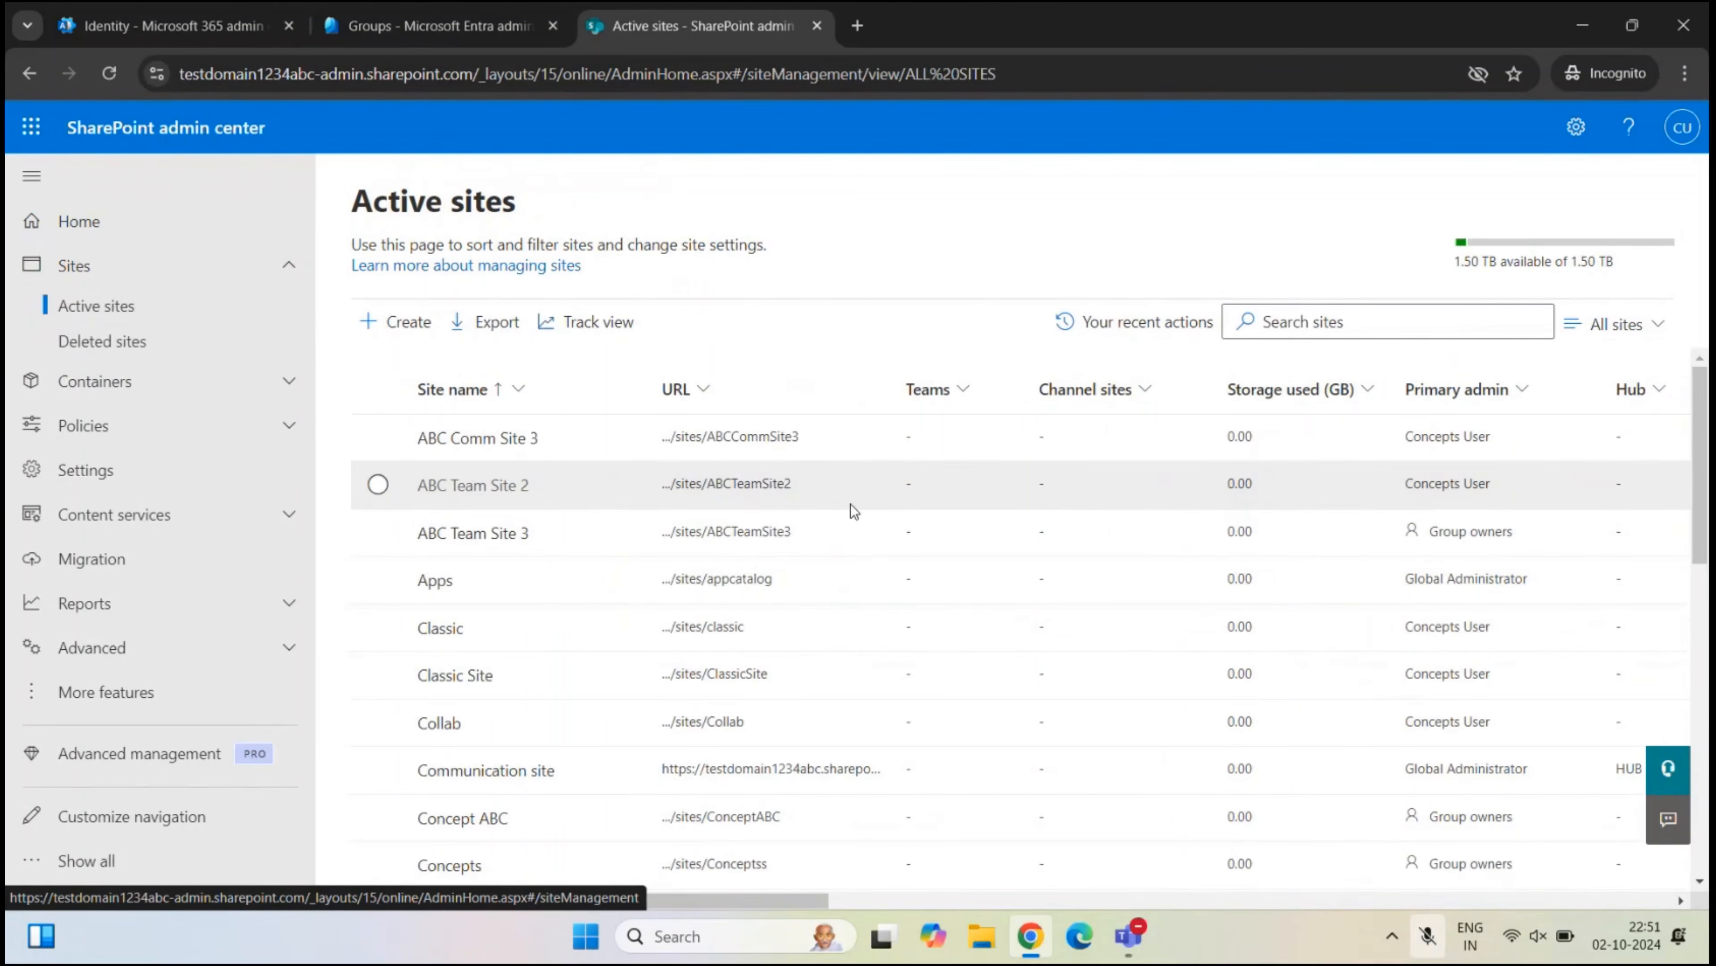
{"action": "left_click", "coordinate": [378, 484]}
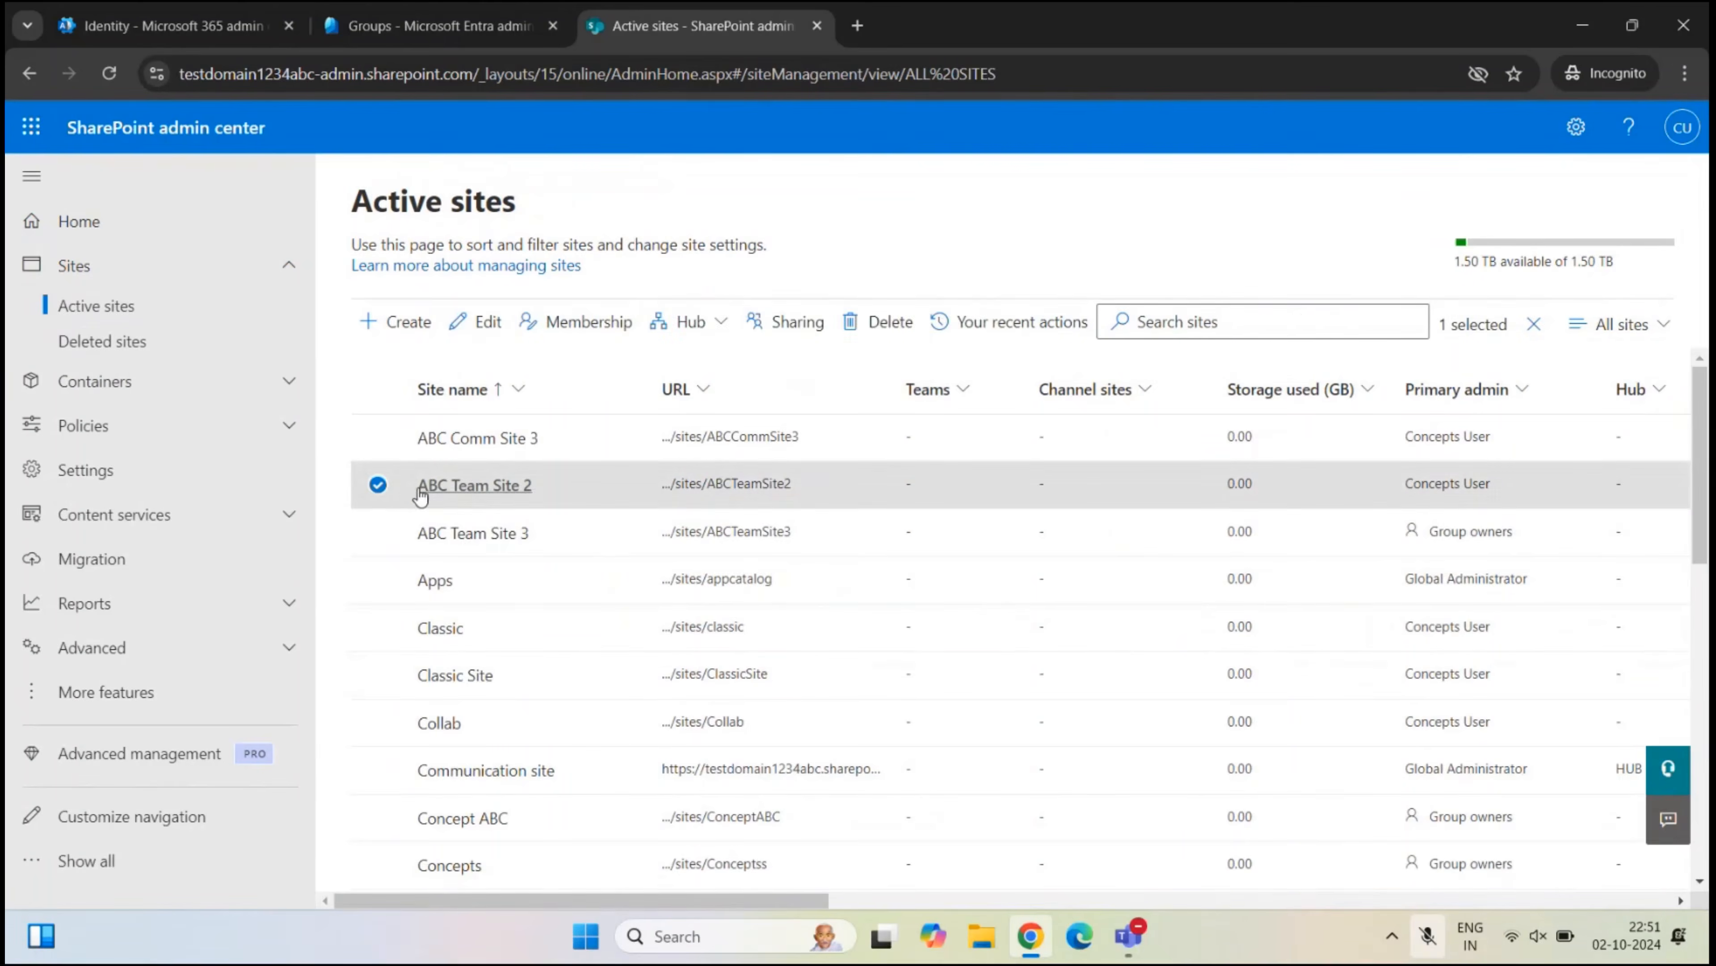
{"action": "left_click", "coordinate": [876, 331]}
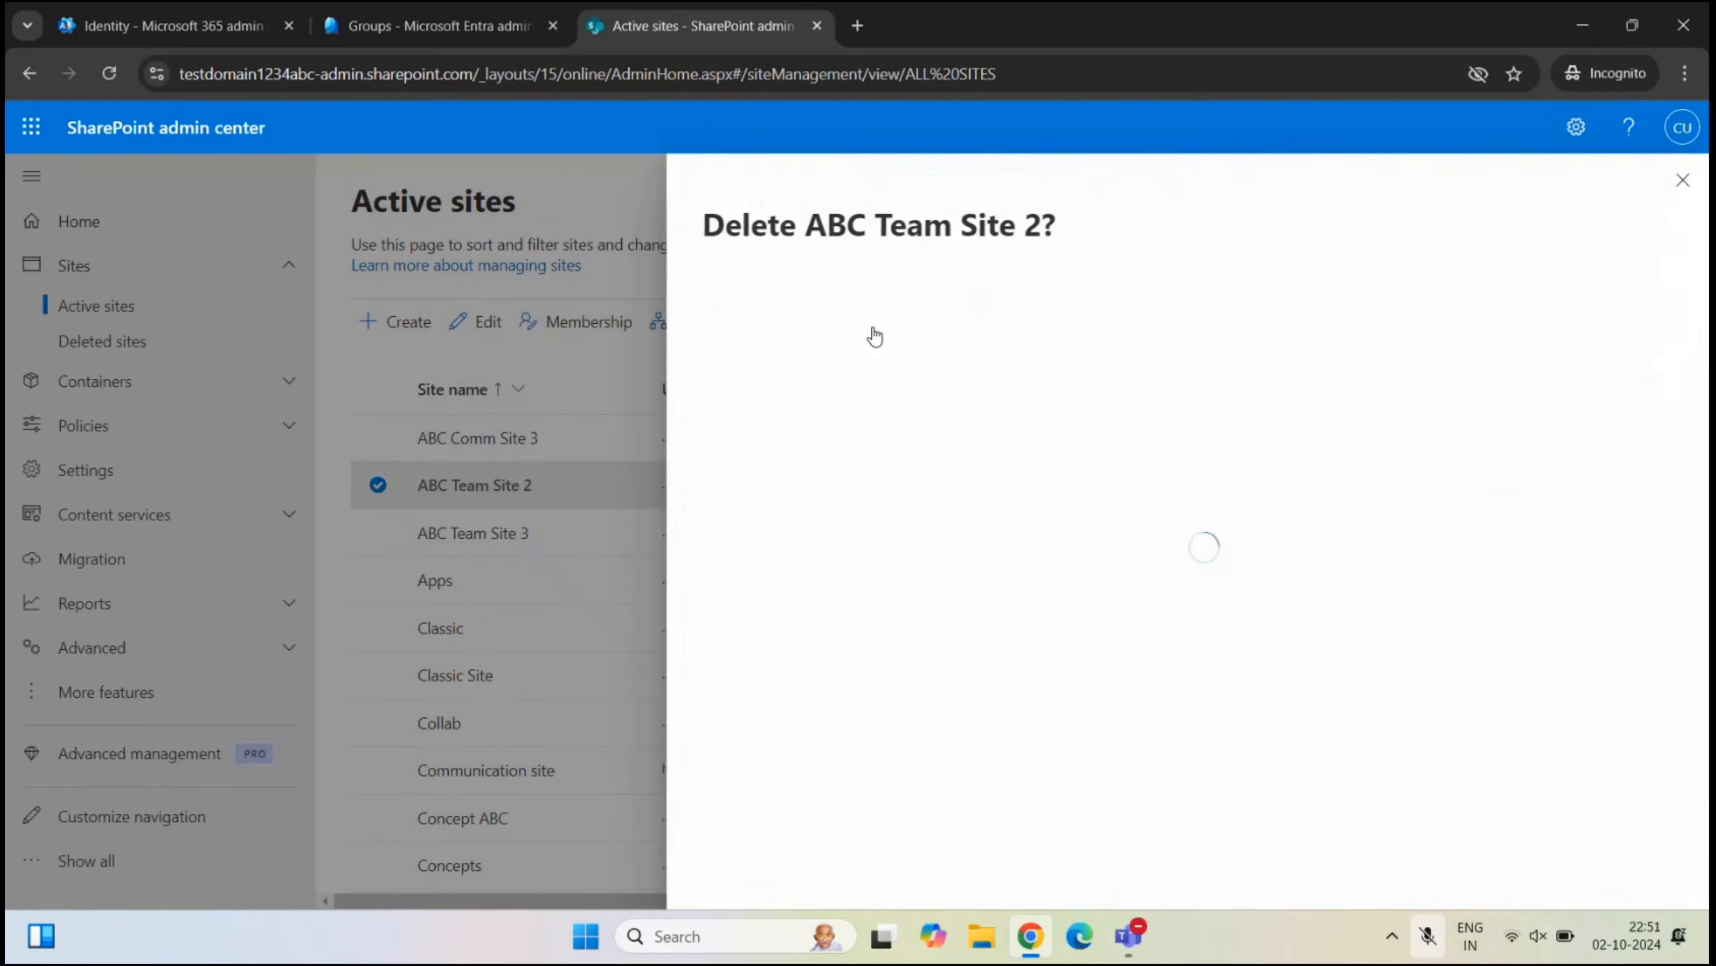
{"action": "left_click", "coordinate": [758, 874]}
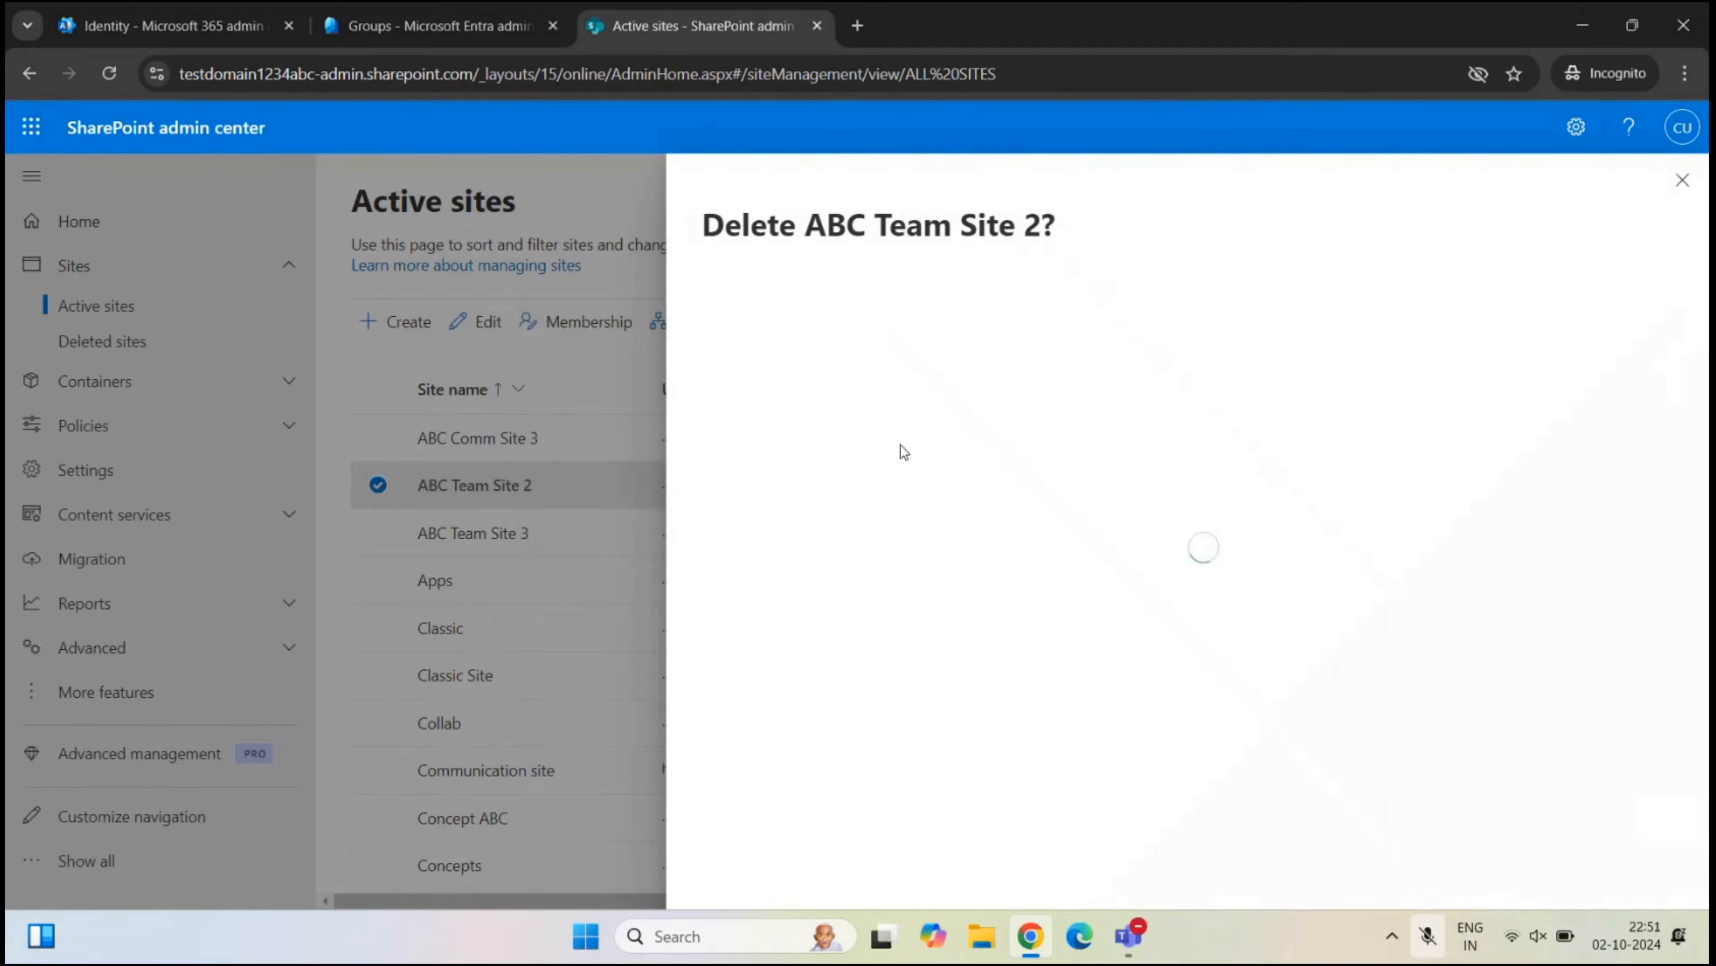
{"action": "left_click", "coordinate": [747, 873]}
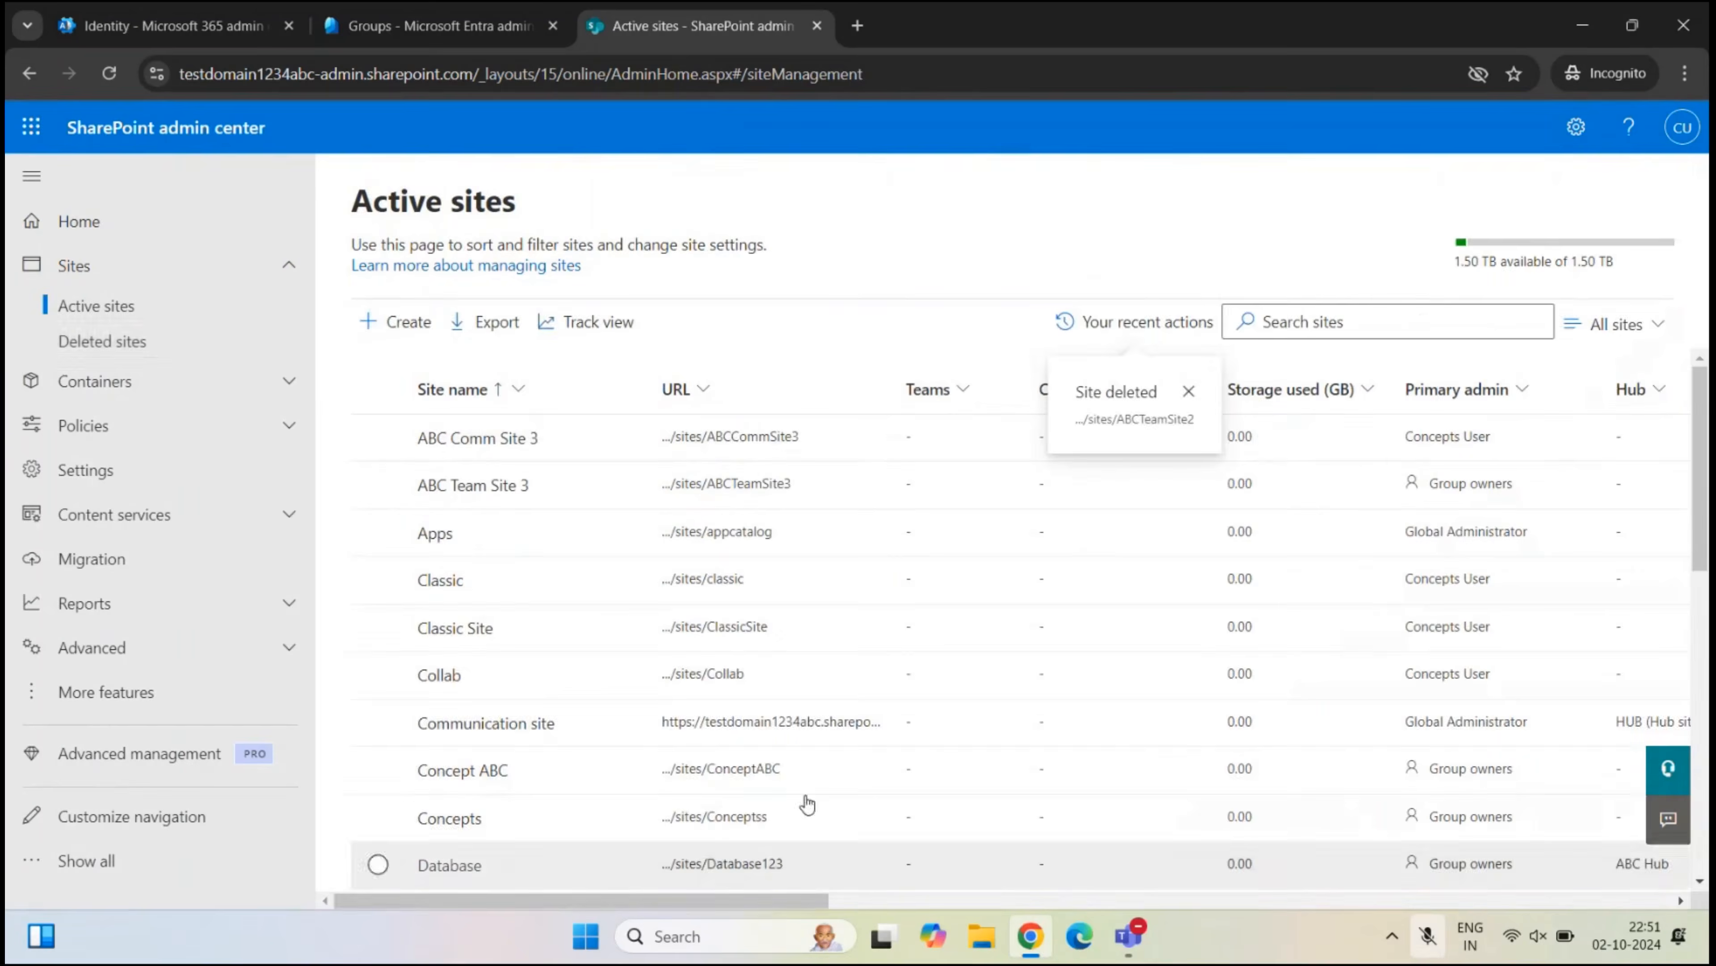
{"action": "left_click", "coordinate": [139, 346]}
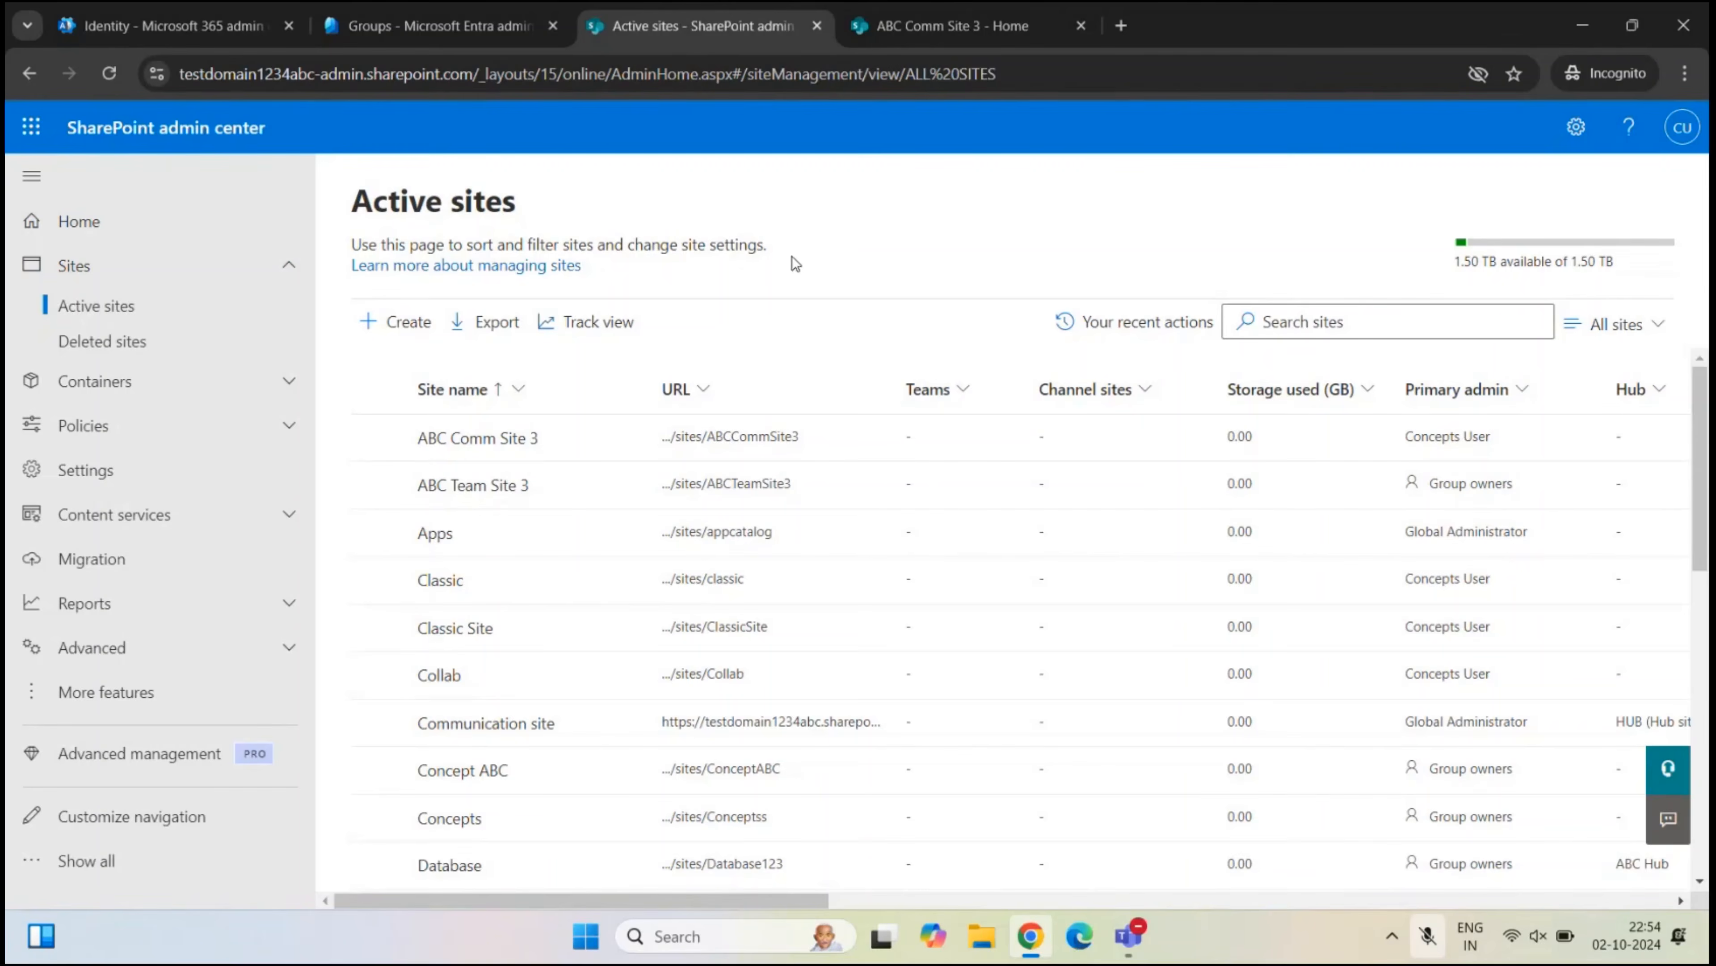
- Show the site owners in the site access settings of ABC Comm Site 3
{"action": "left_click", "coordinate": [1046, 34]}
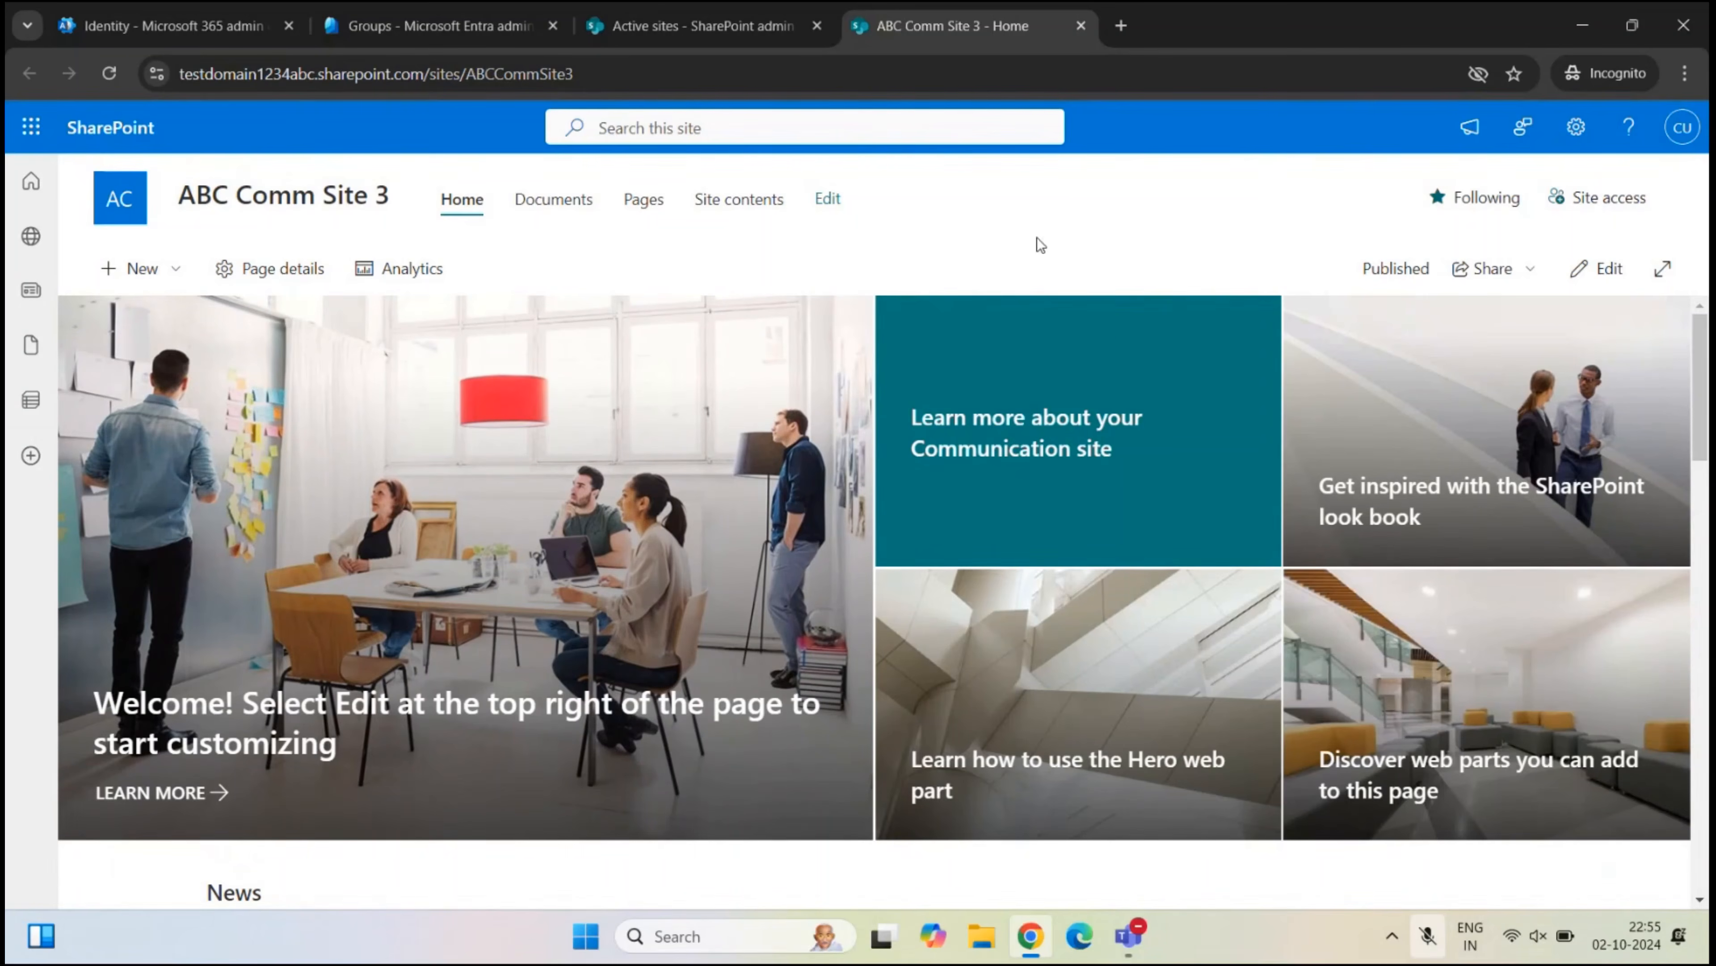
{"action": "left_click", "coordinate": [1592, 199]}
{"action": "left_click", "coordinate": [1372, 319]}
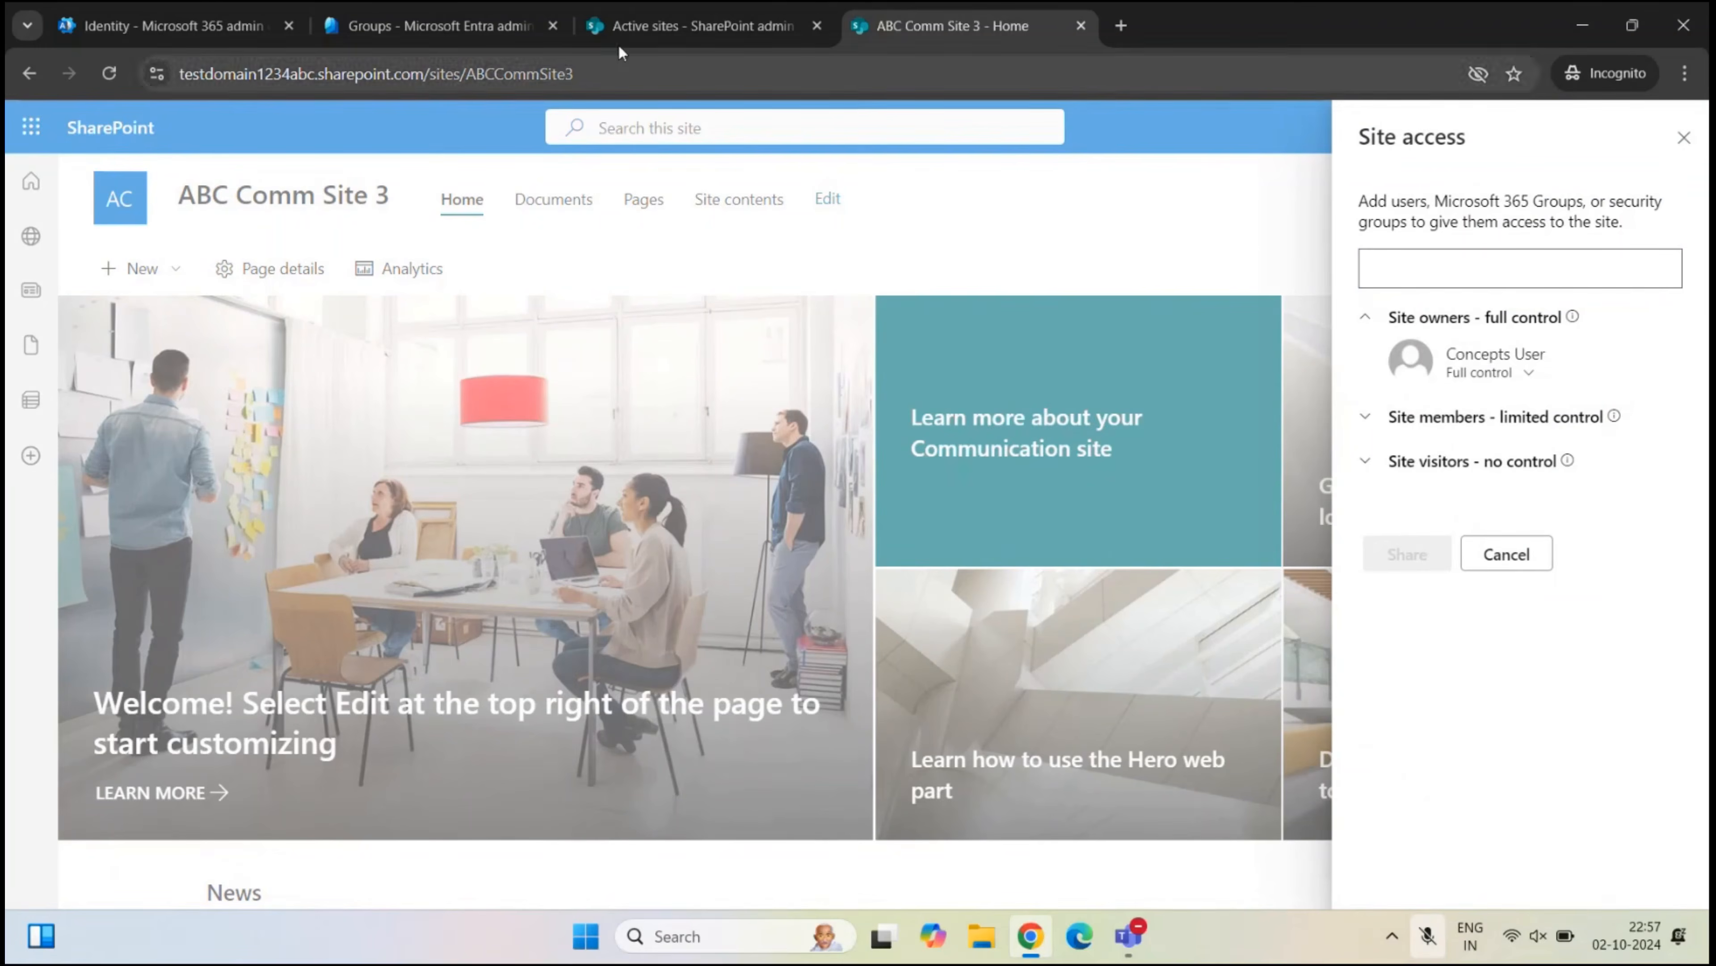
- Select ABC Comm Site 3 among the active sites in the SharePoint admin center and view its site admins
{"action": "left_click", "coordinate": [632, 30]}
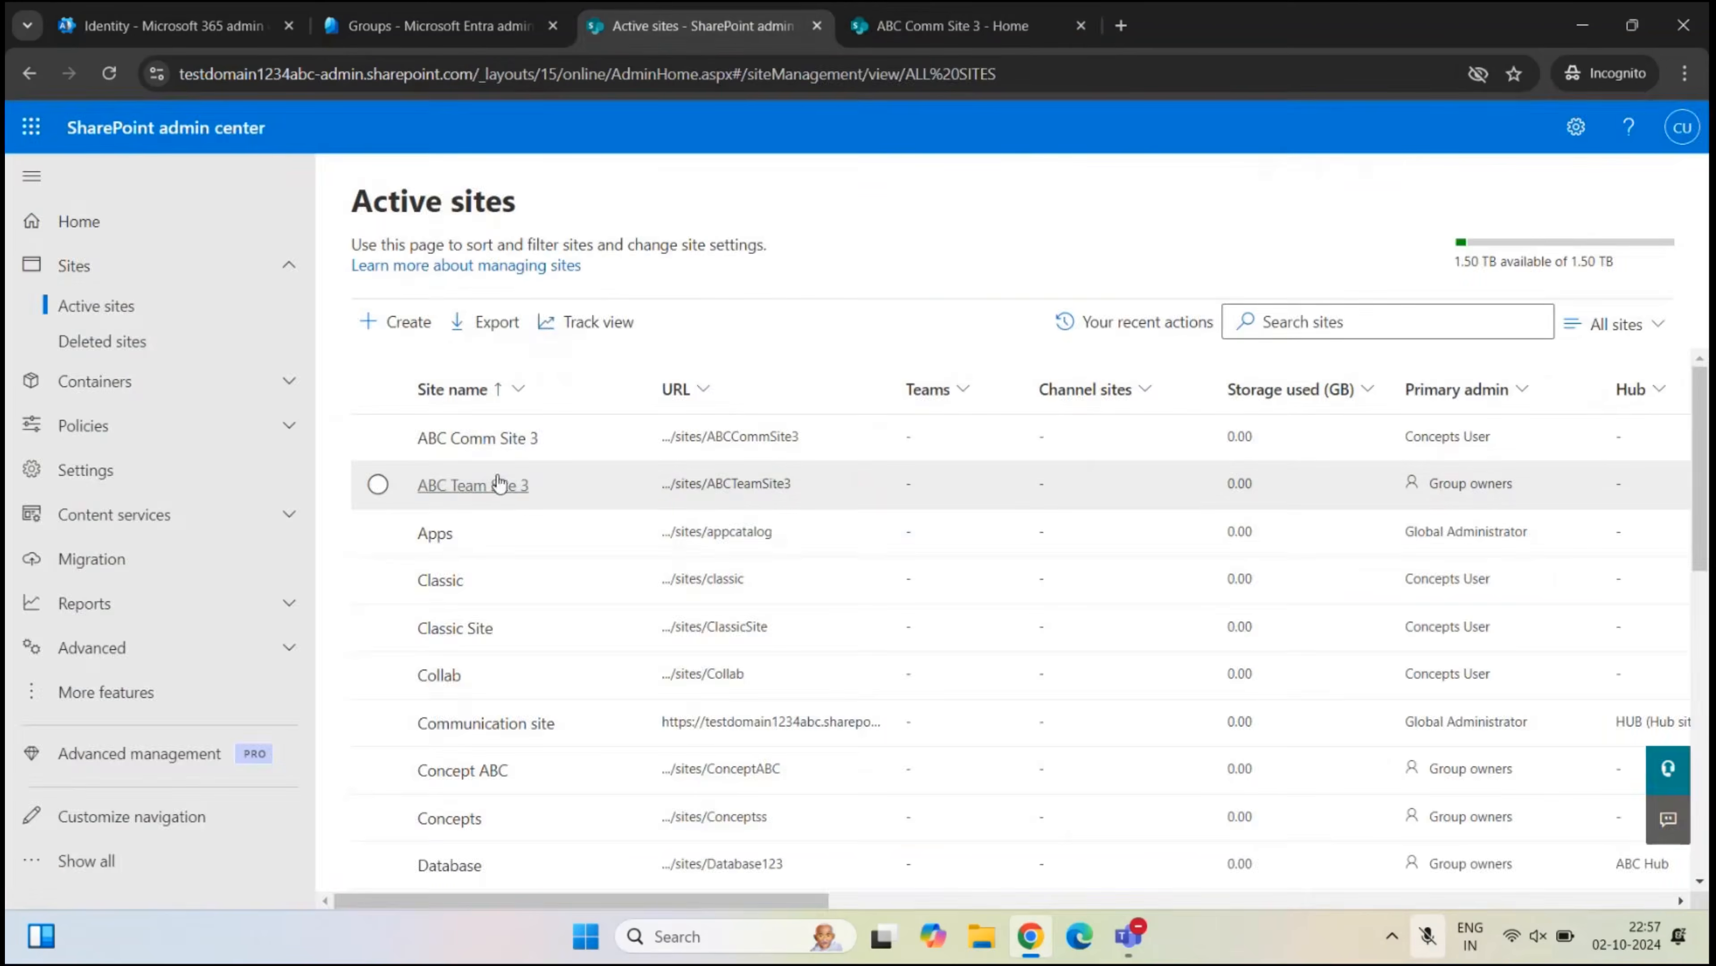
{"action": "key", "text": "ctrl+Tab"}
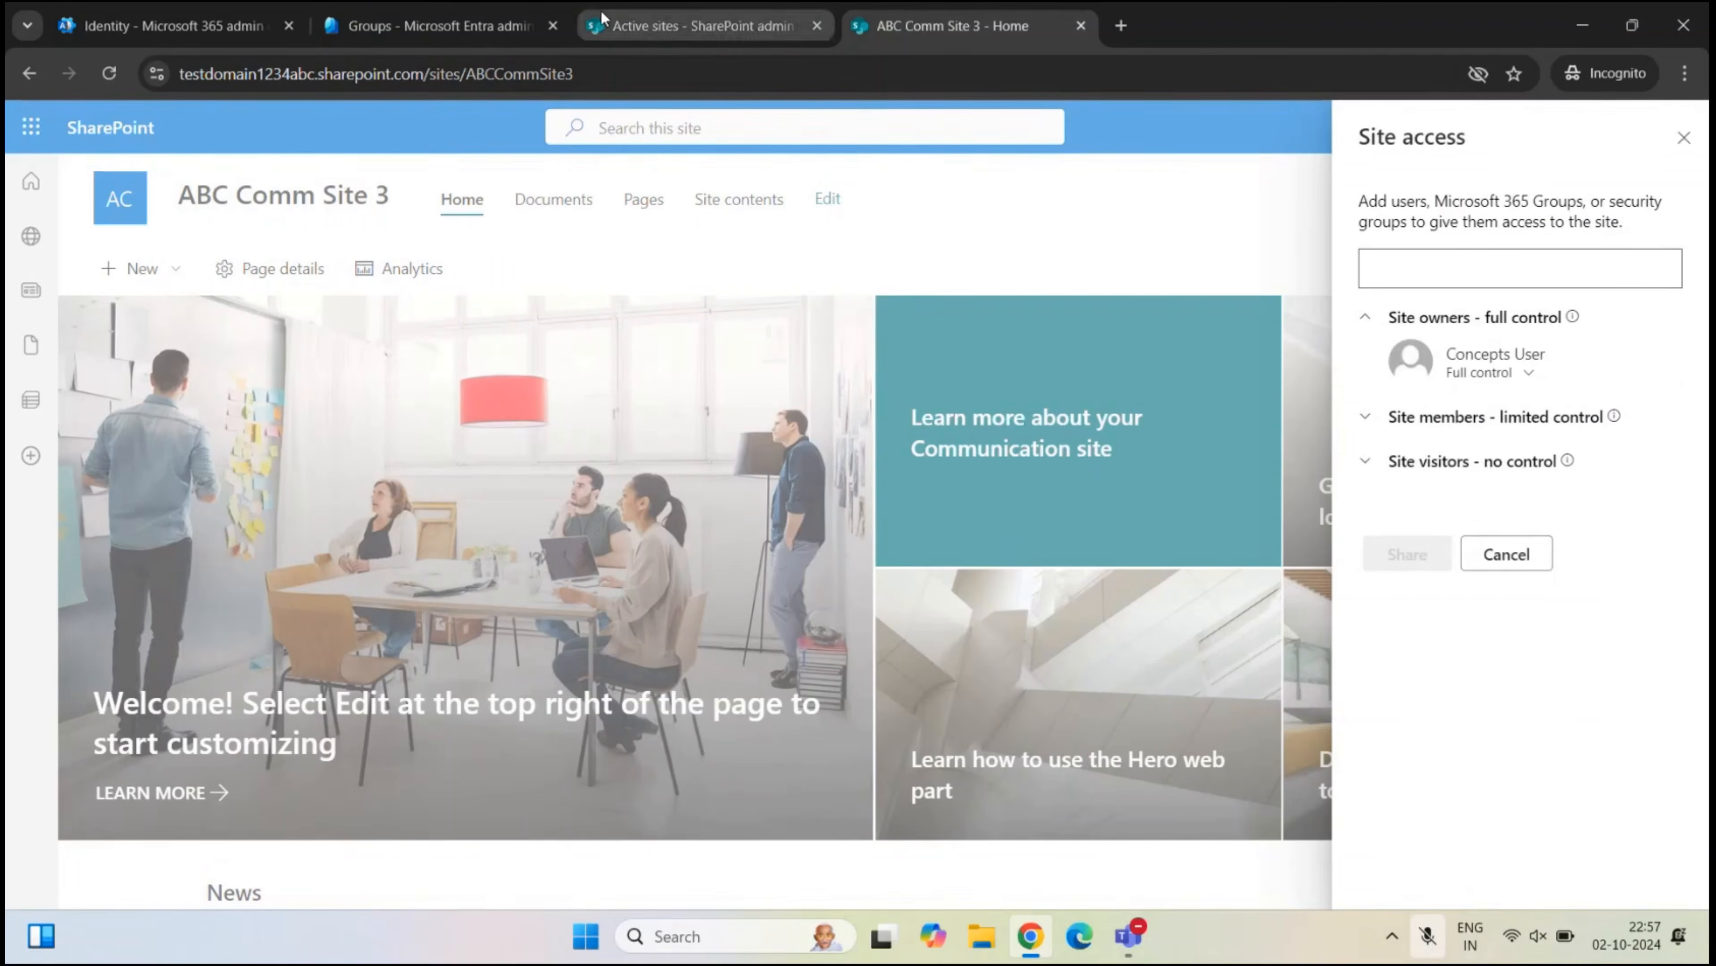
{"action": "left_click", "coordinate": [649, 25]}
{"action": "left_click", "coordinate": [378, 437]}
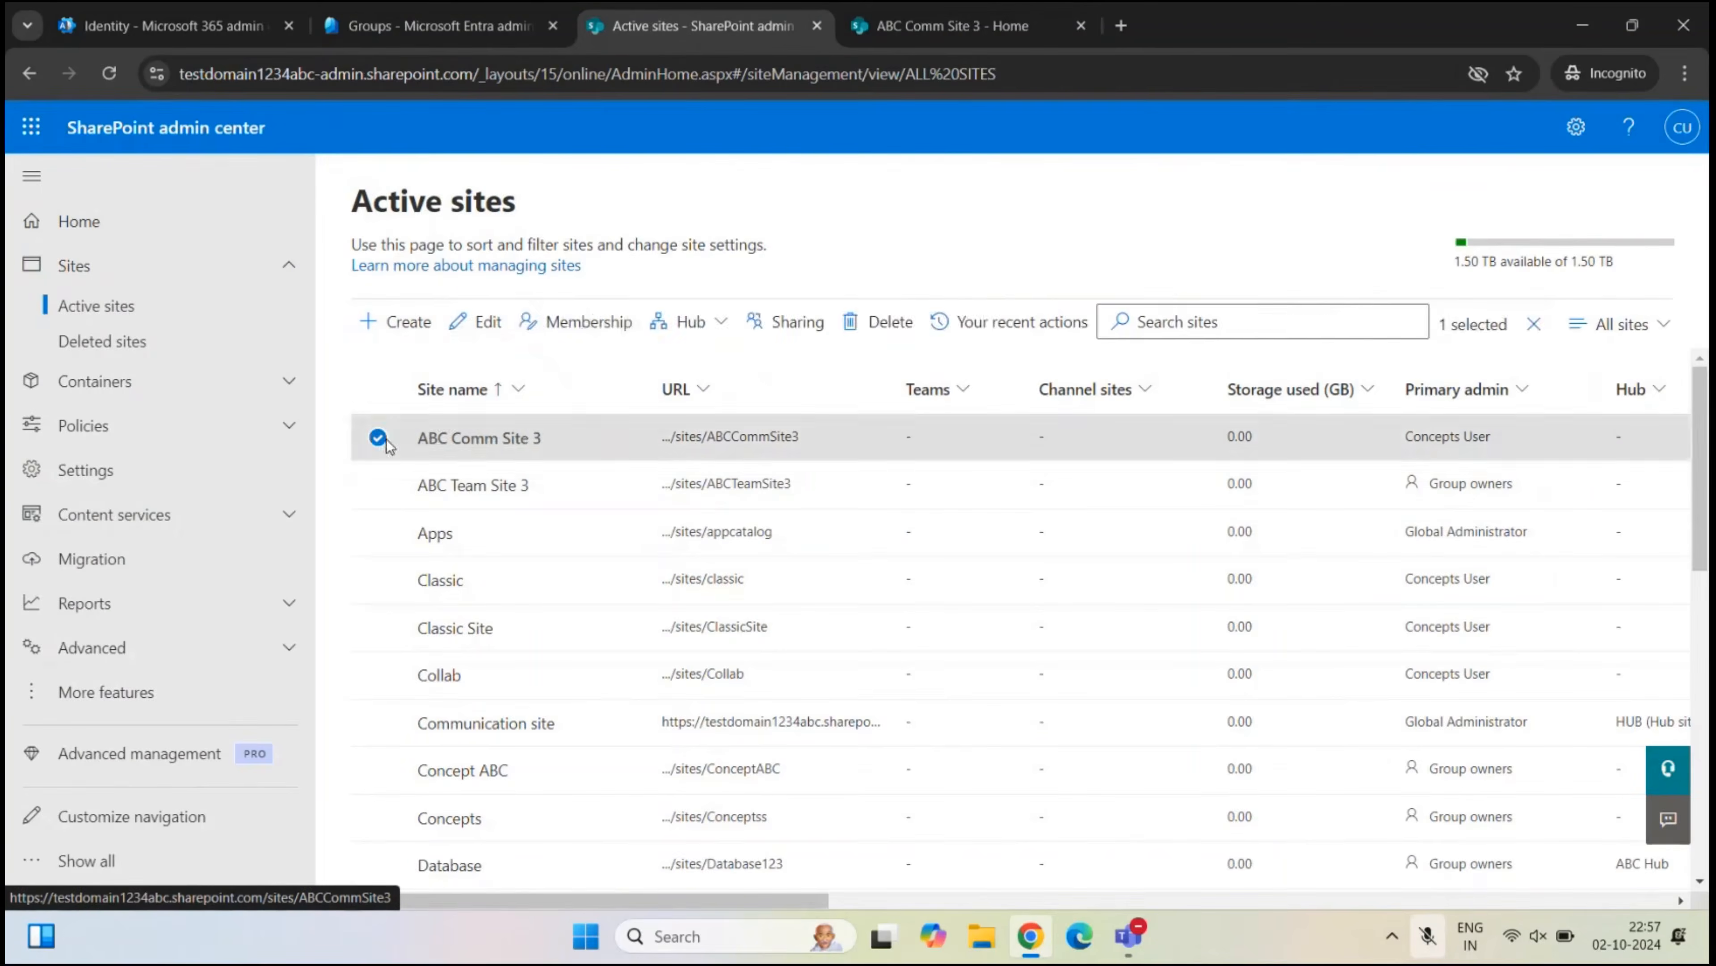
{"action": "left_click", "coordinate": [574, 325]}
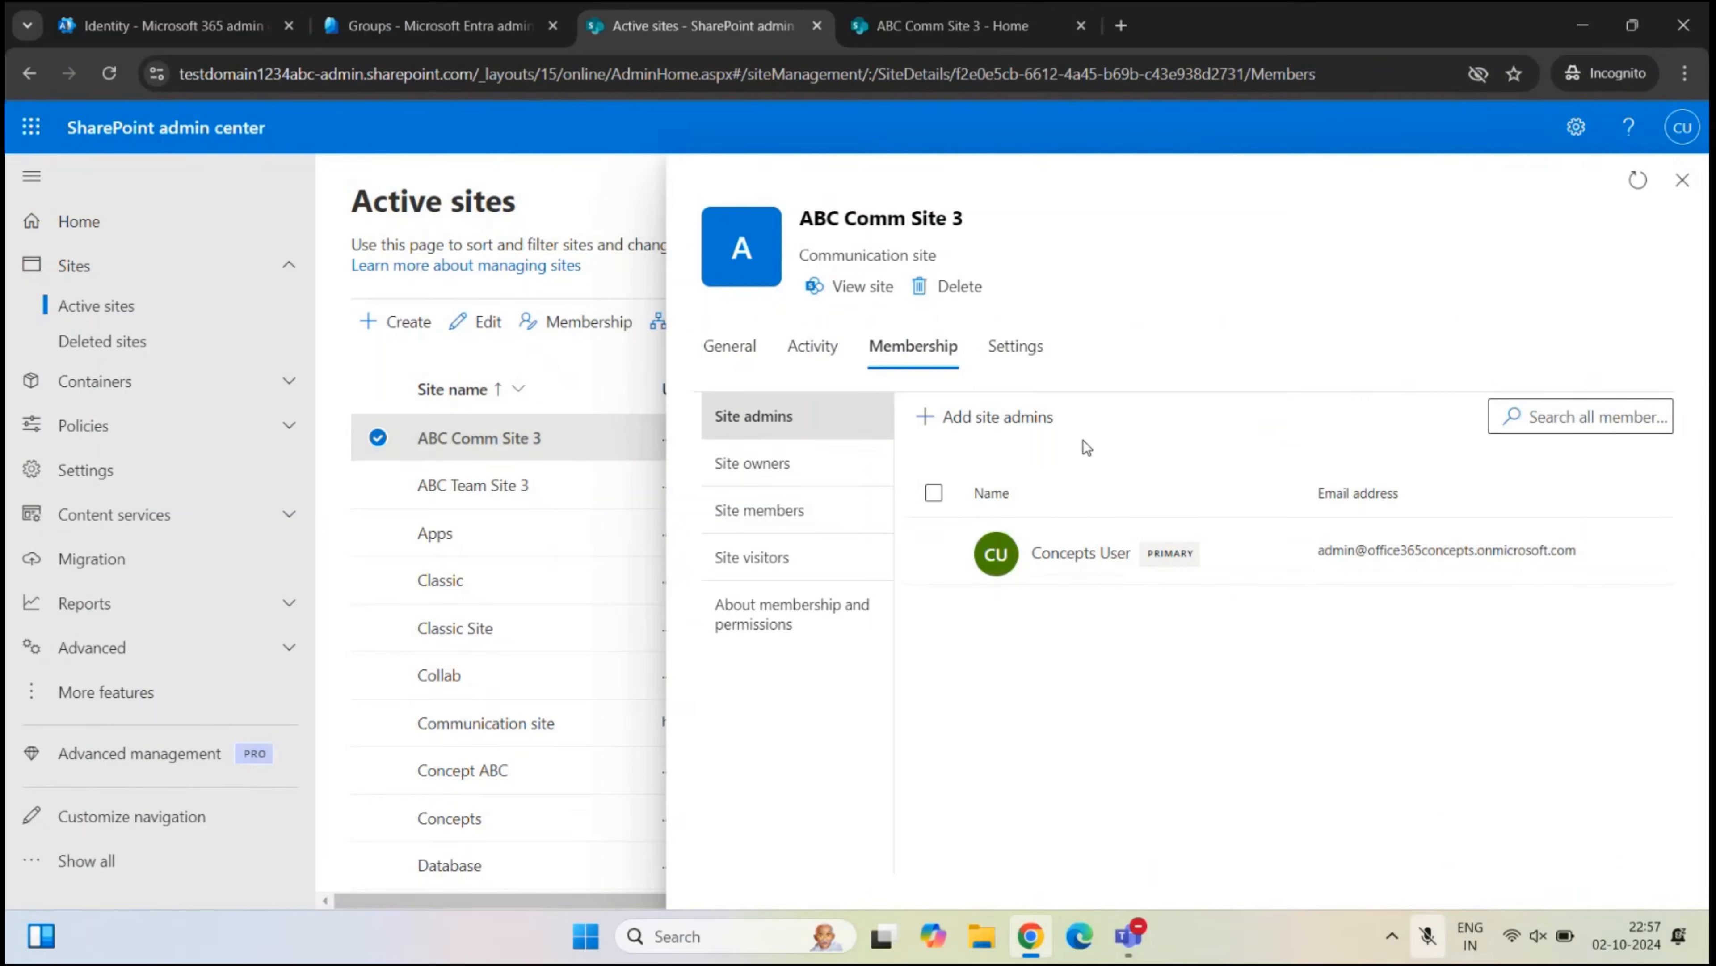
- Return to ABC Comm Site 3 and delete the site with its associated content from its site information
{"action": "left_click", "coordinate": [1033, 27]}
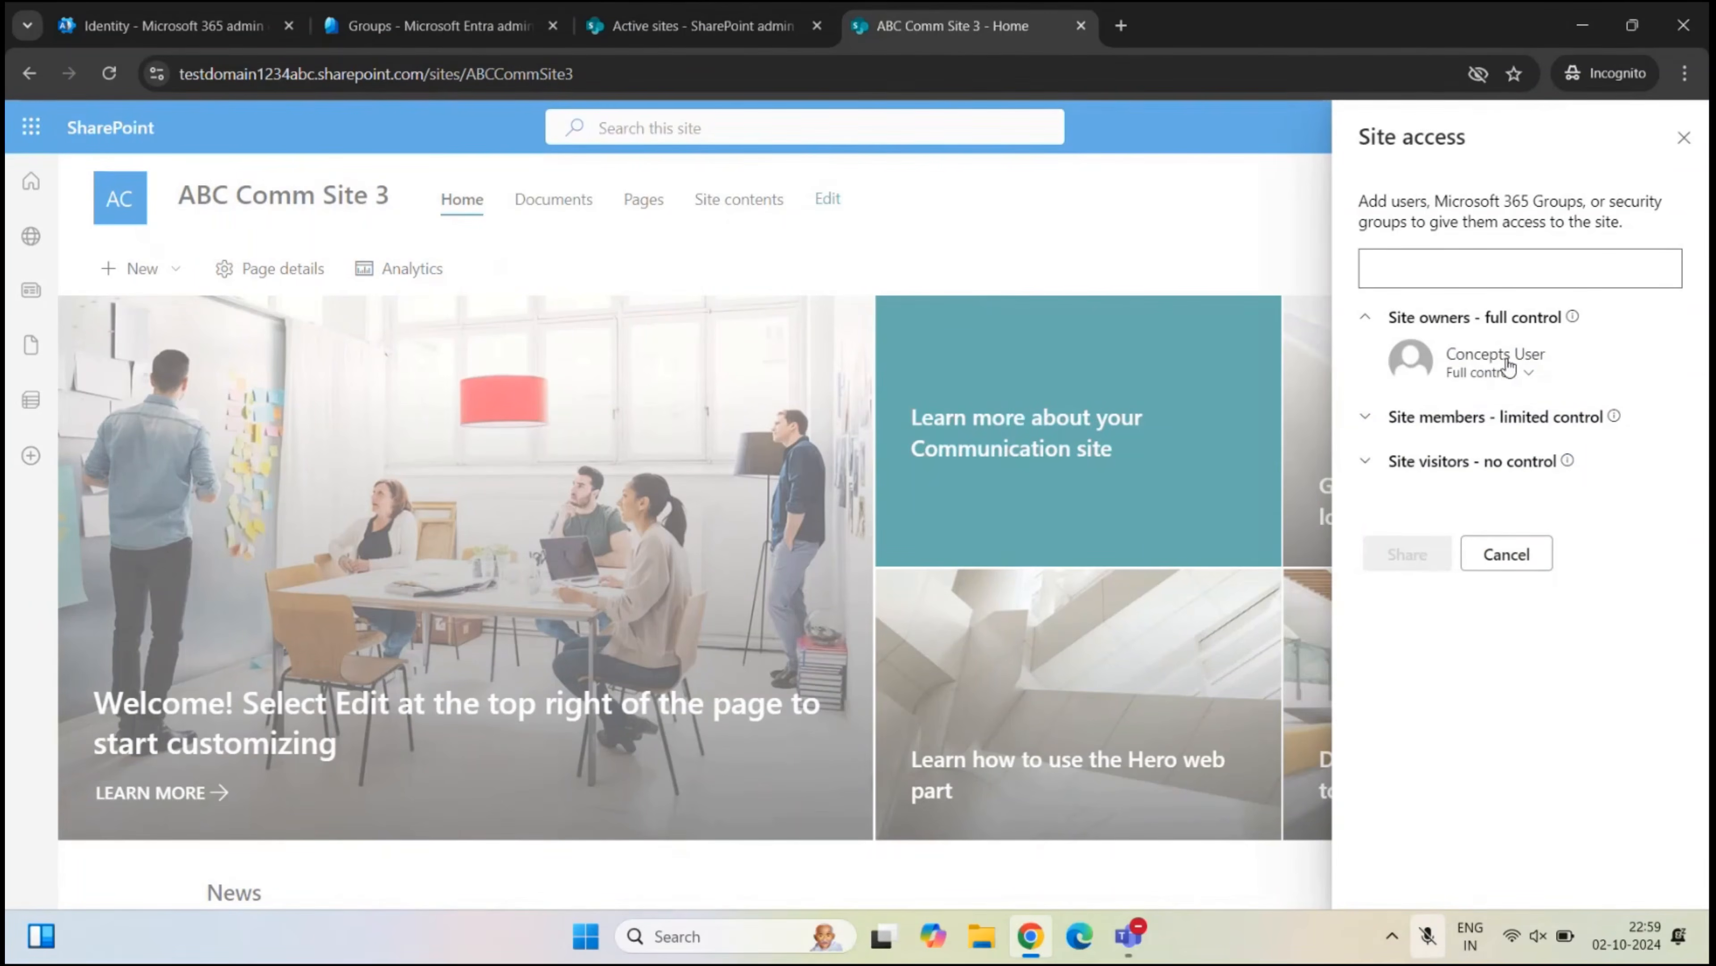
{"action": "left_click", "coordinate": [1683, 138]}
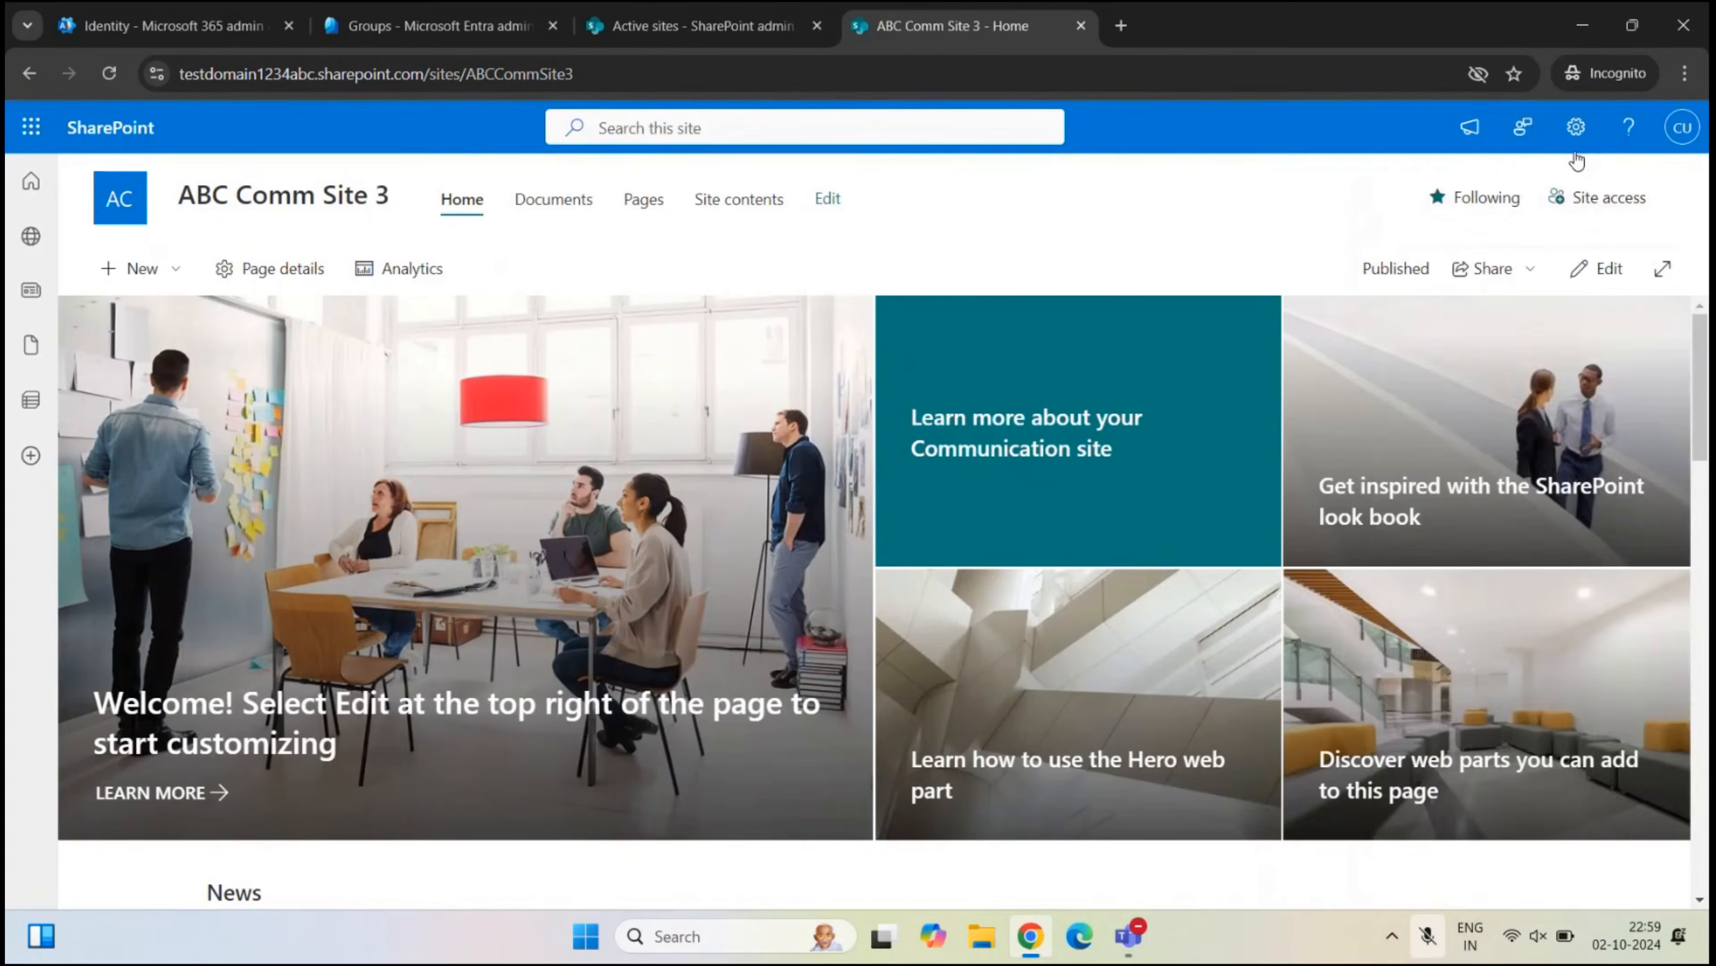
{"action": "left_click", "coordinate": [1576, 127]}
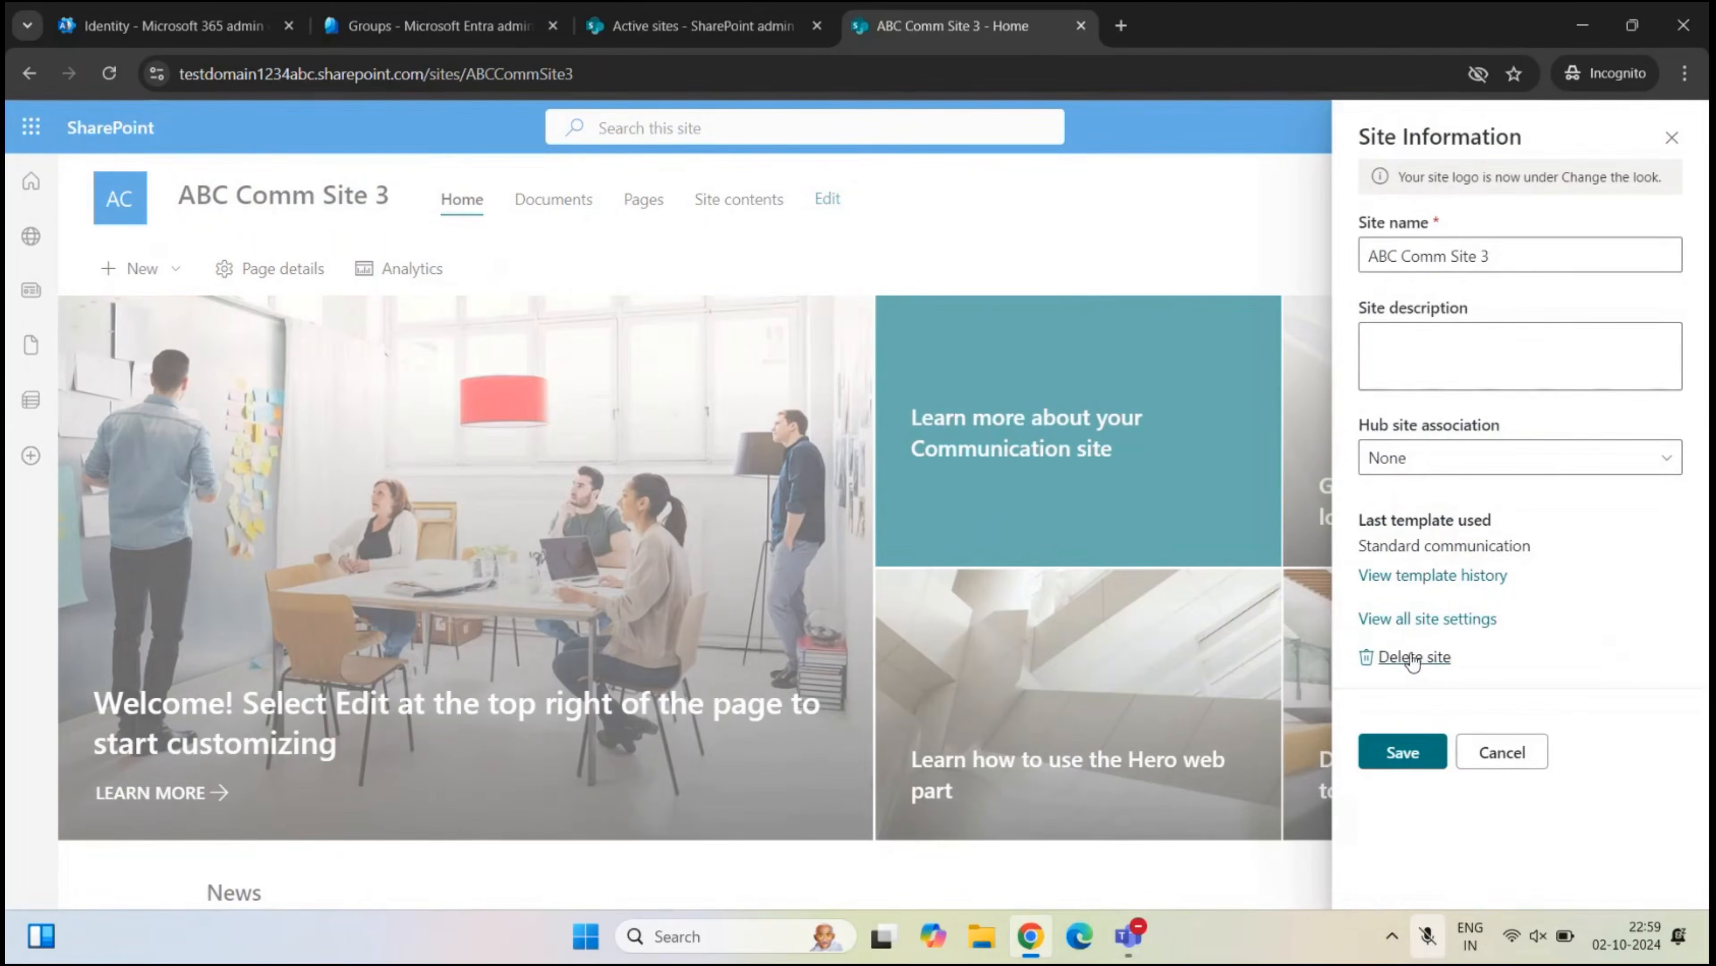
{"action": "left_click", "coordinate": [1412, 656]}
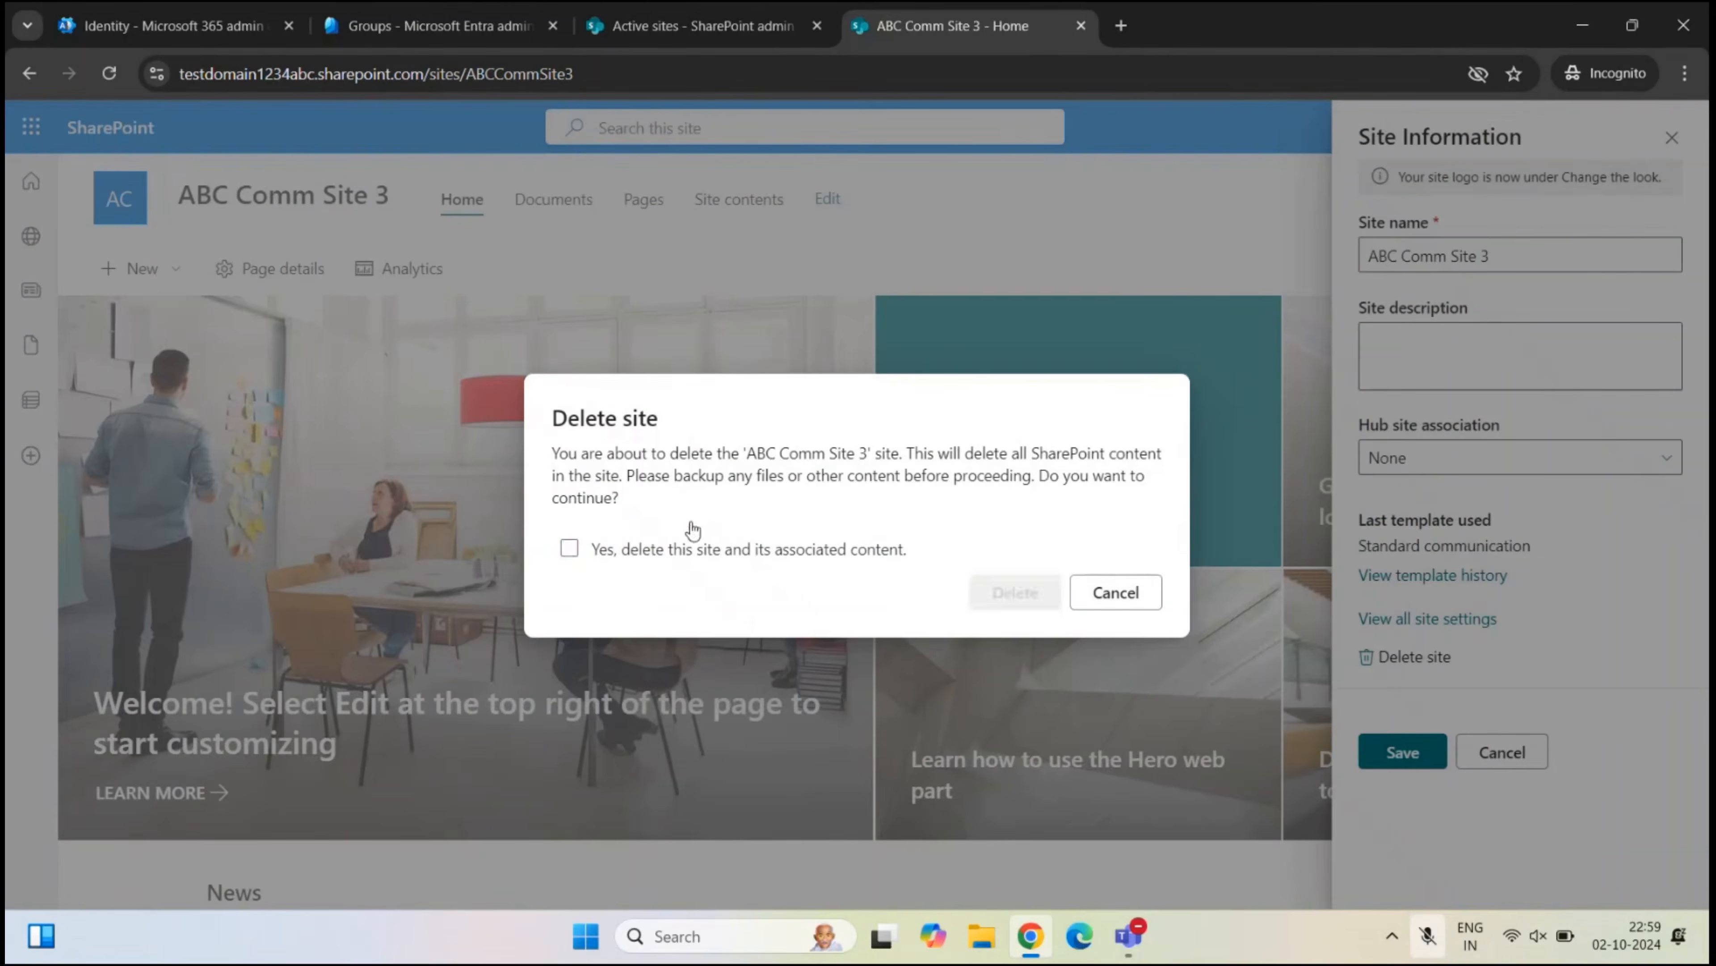
{"action": "left_click", "coordinate": [570, 548]}
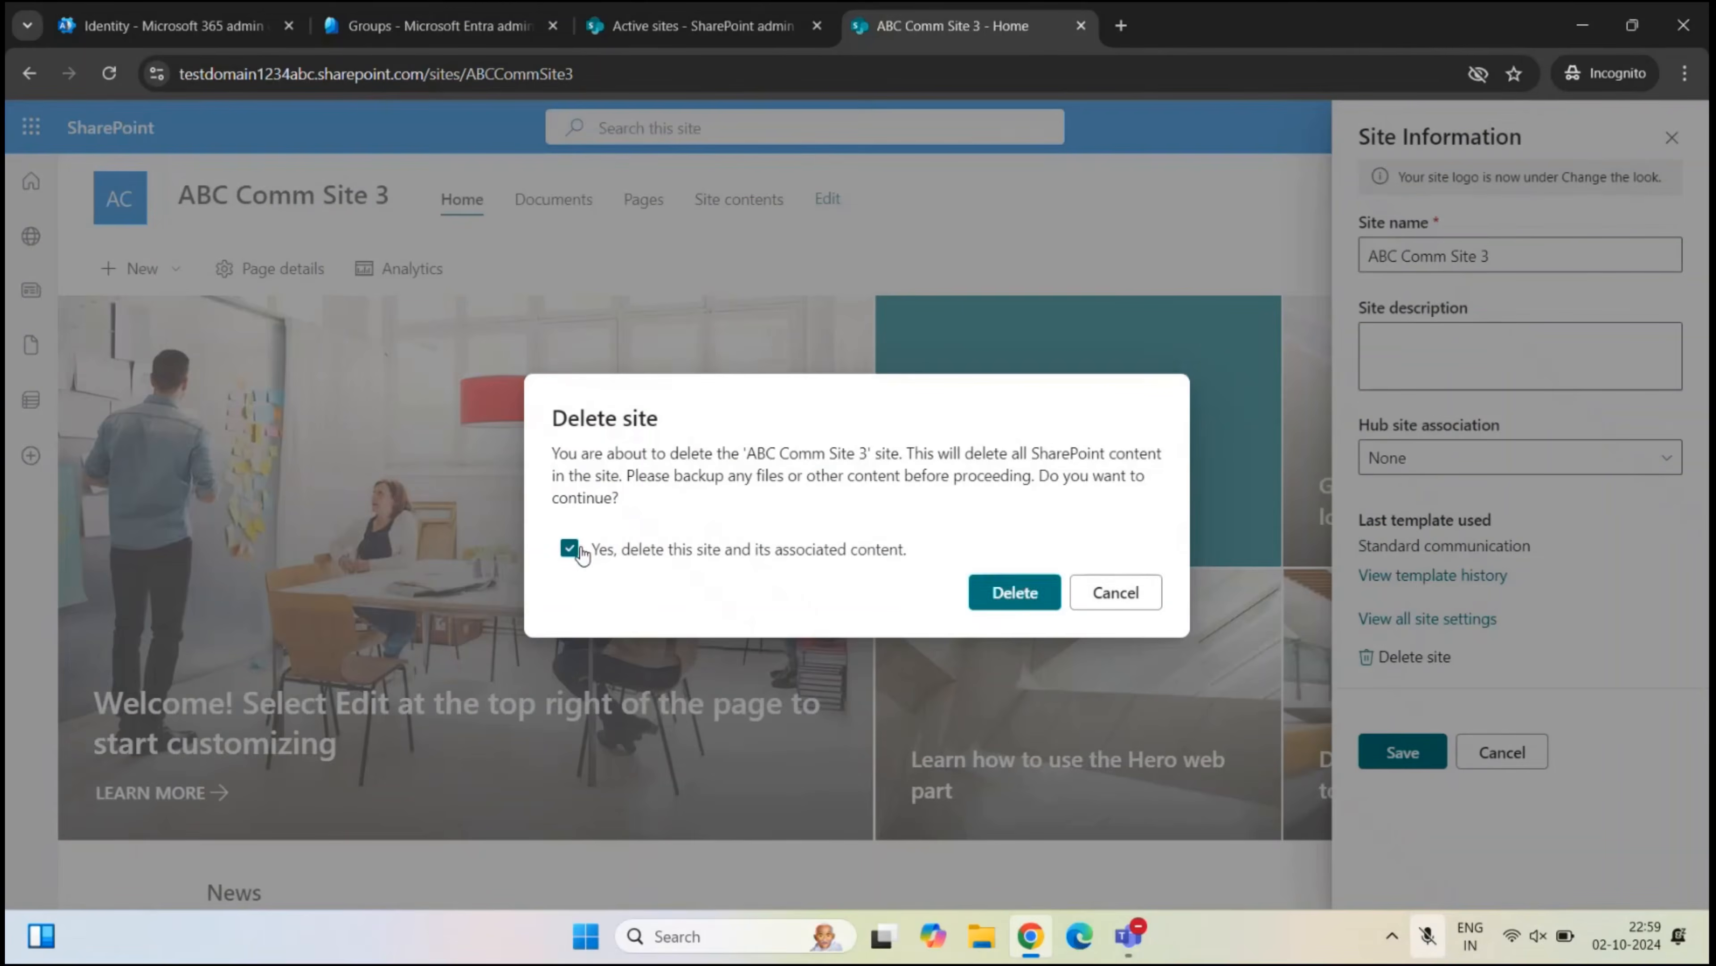
{"action": "left_click", "coordinate": [1001, 610]}
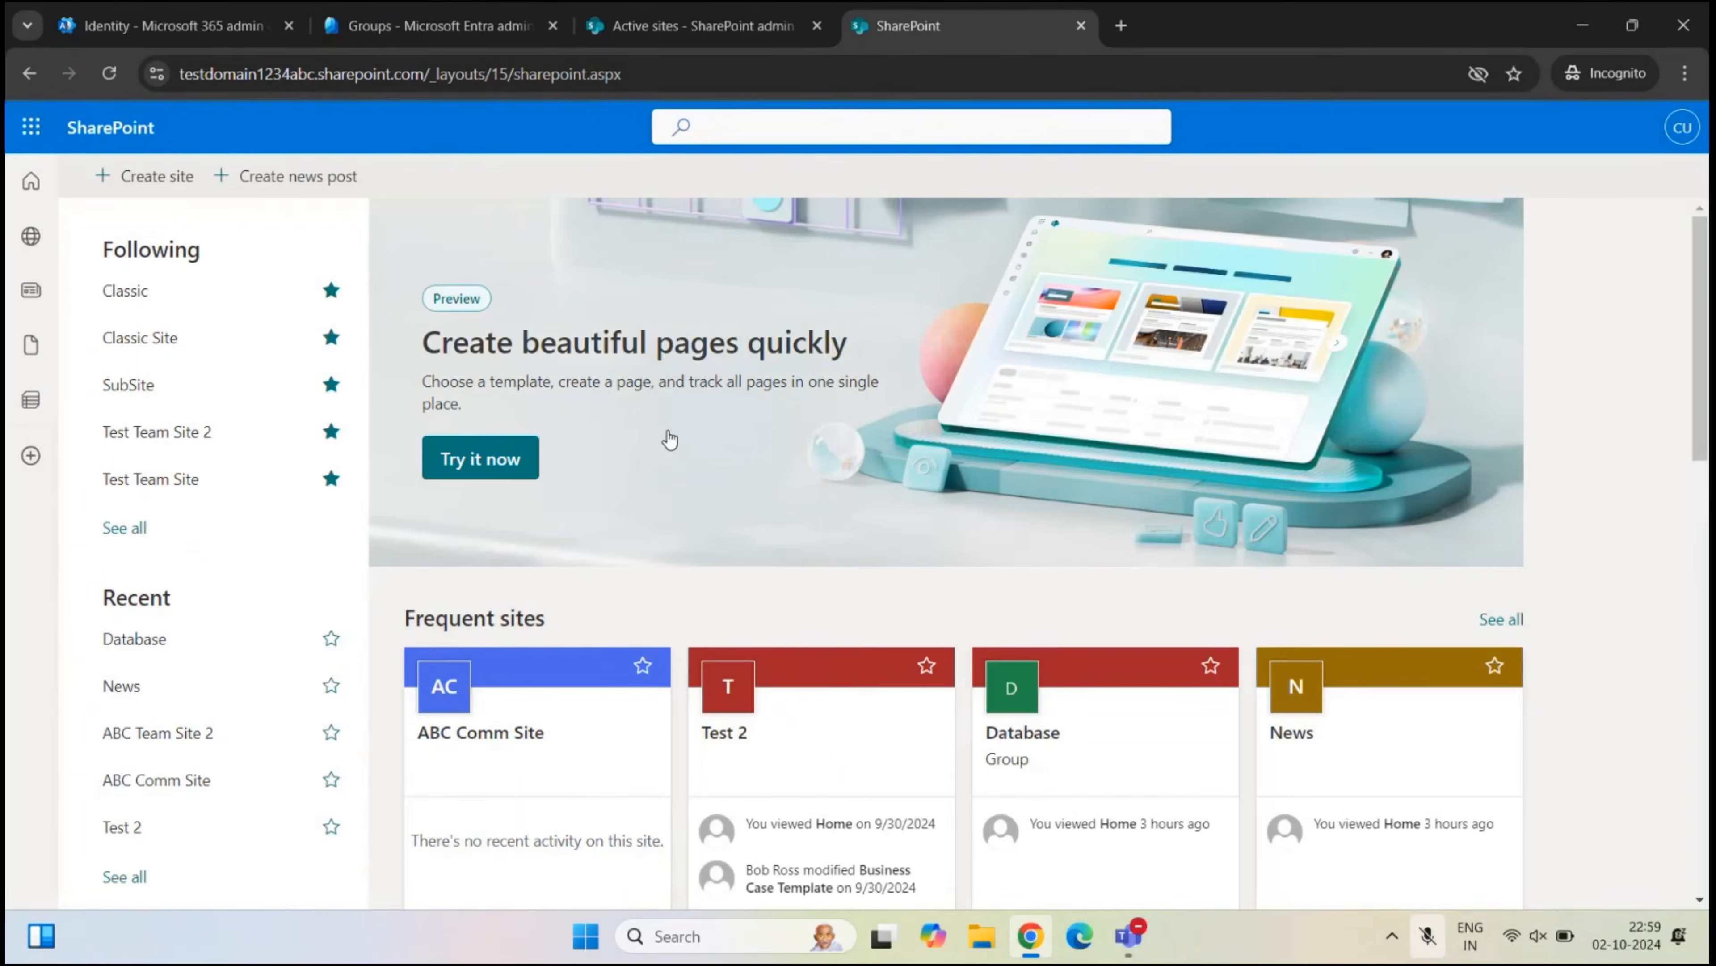
- Return to the SharePoint admin center, close the site details and check the deleted sites for ABC Comm Site 3
{"action": "left_click", "coordinate": [635, 28]}
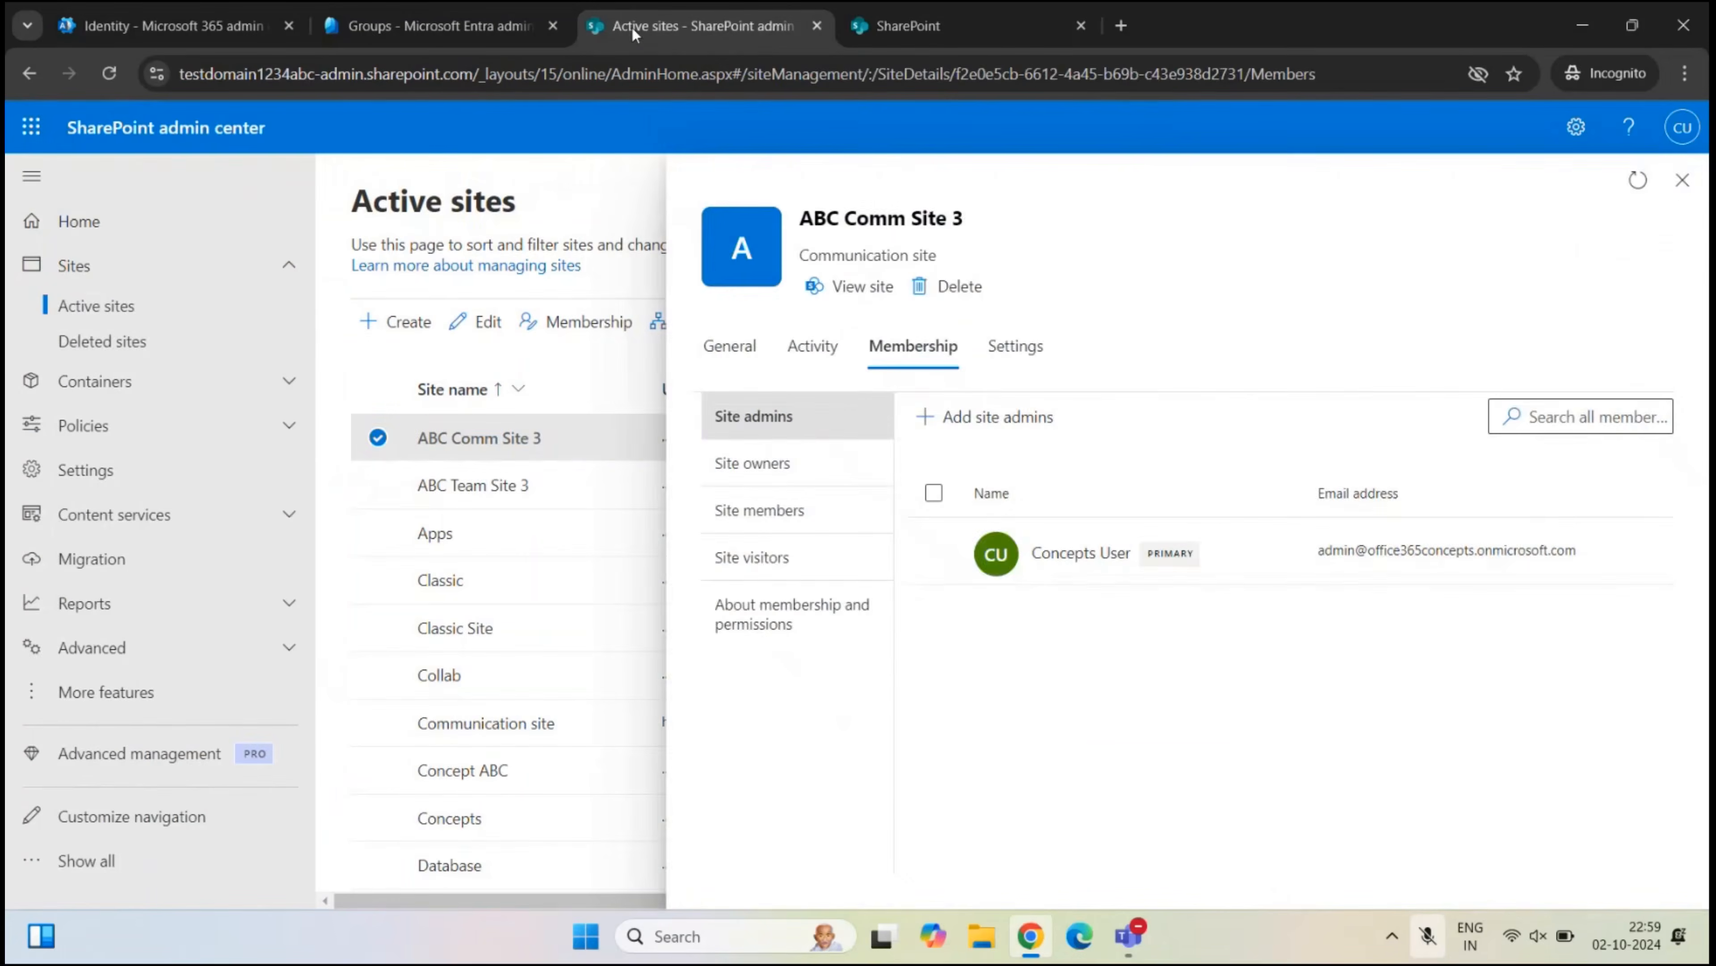
{"action": "left_click", "coordinate": [1682, 180]}
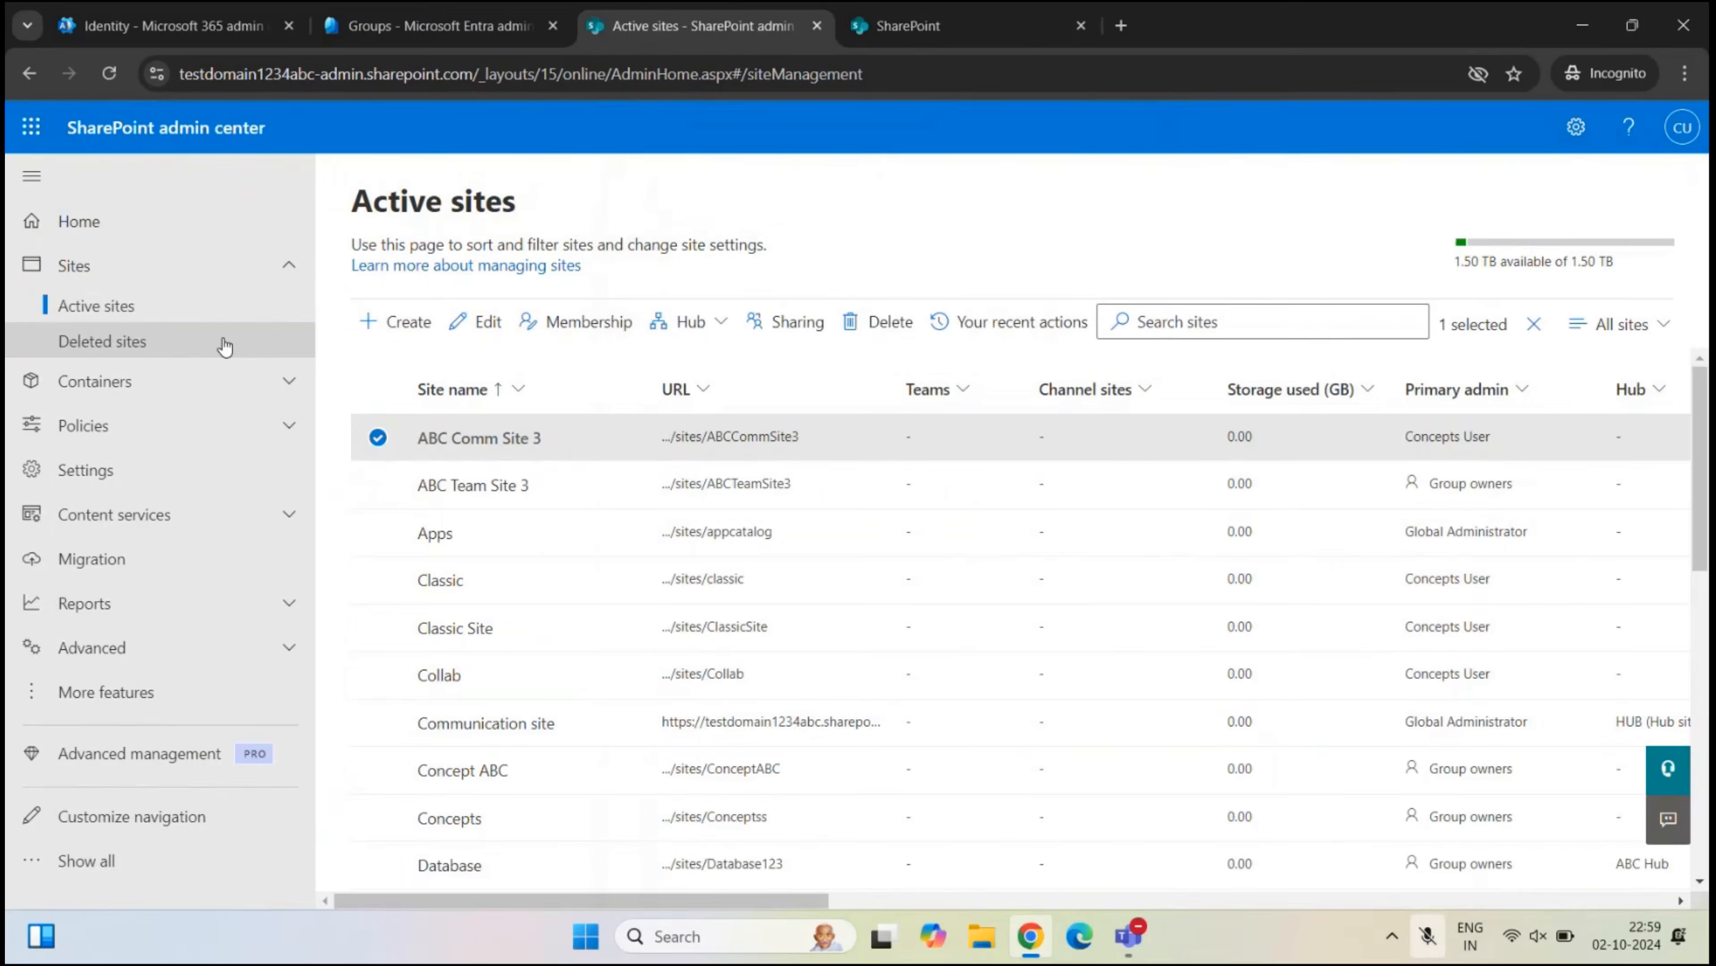
{"action": "left_click", "coordinate": [225, 346]}
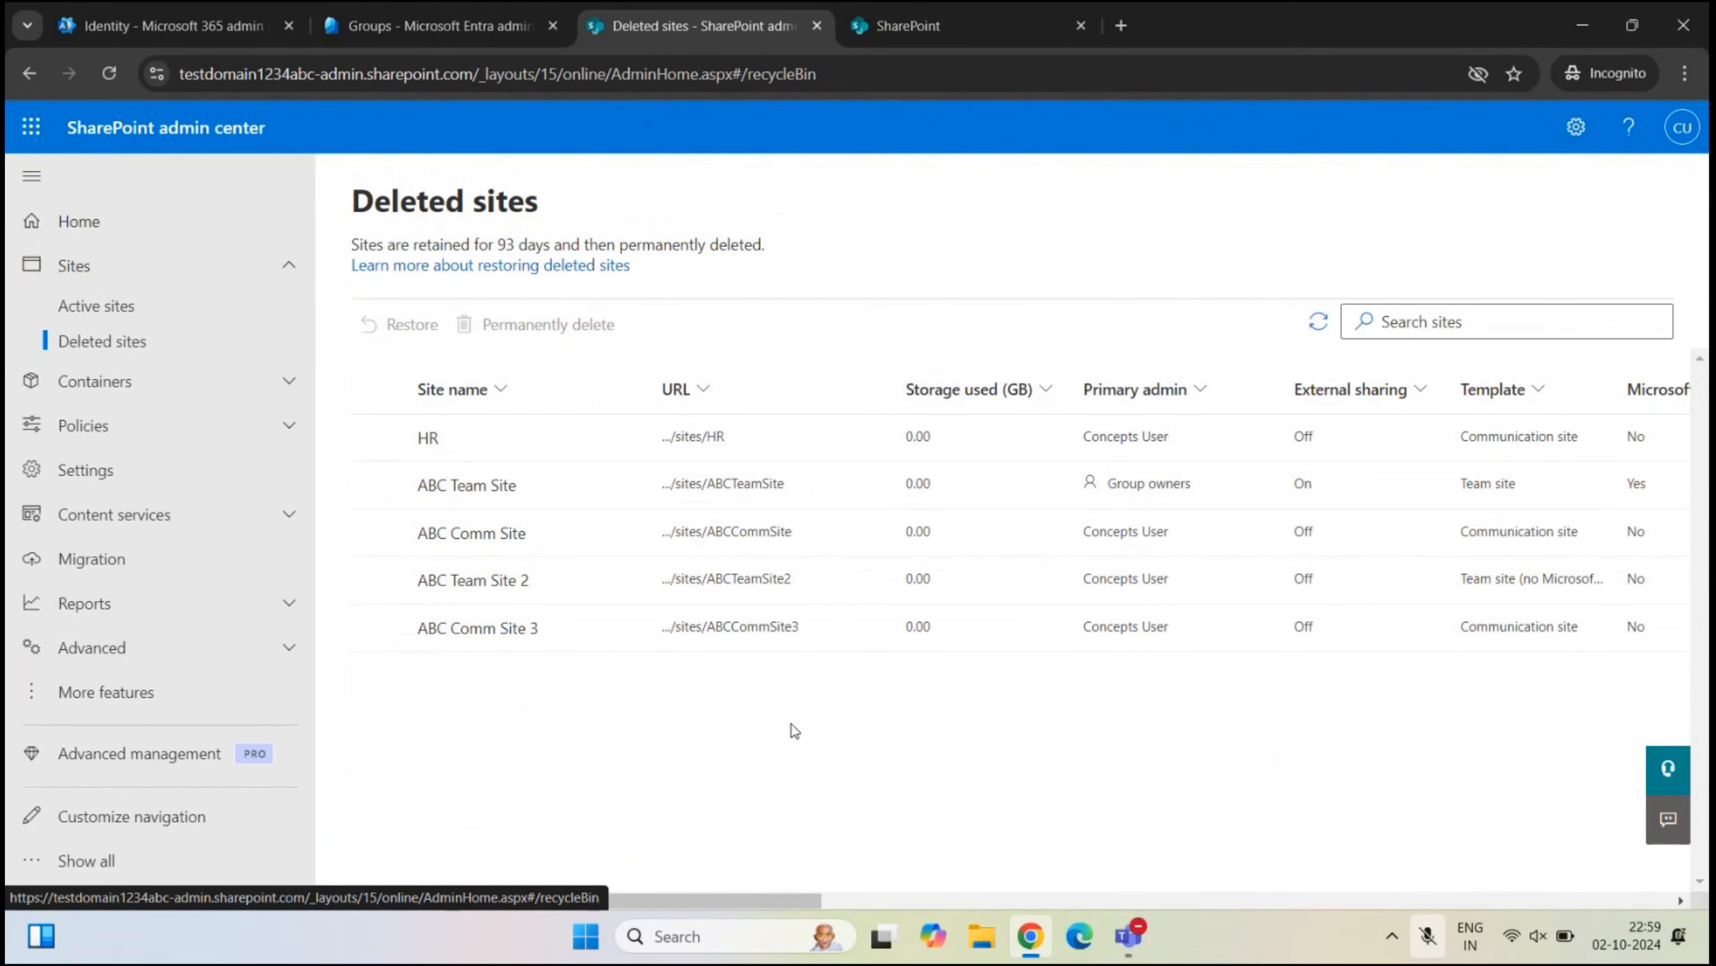
- Open ABC Team Site 3 from the active sites and close the leftover SharePoint start page
{"action": "left_click", "coordinate": [103, 304]}
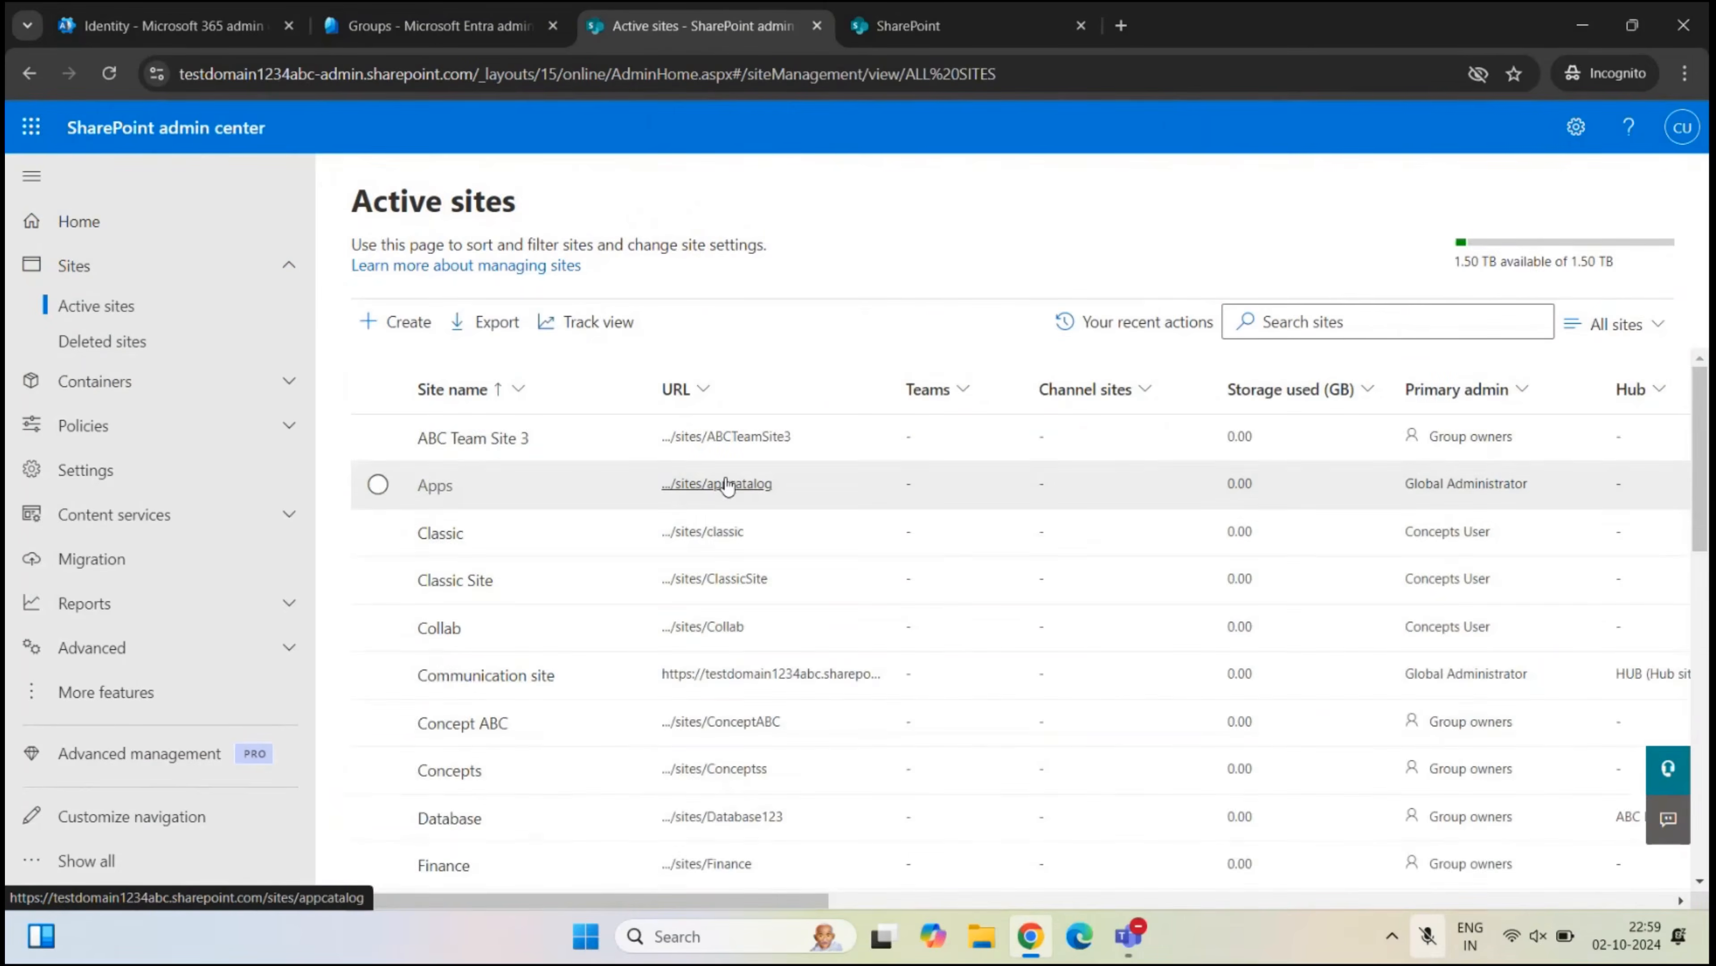
{"action": "scroll", "coordinate": [717, 553], "scroll_direction": "right", "scroll_amount": 4}
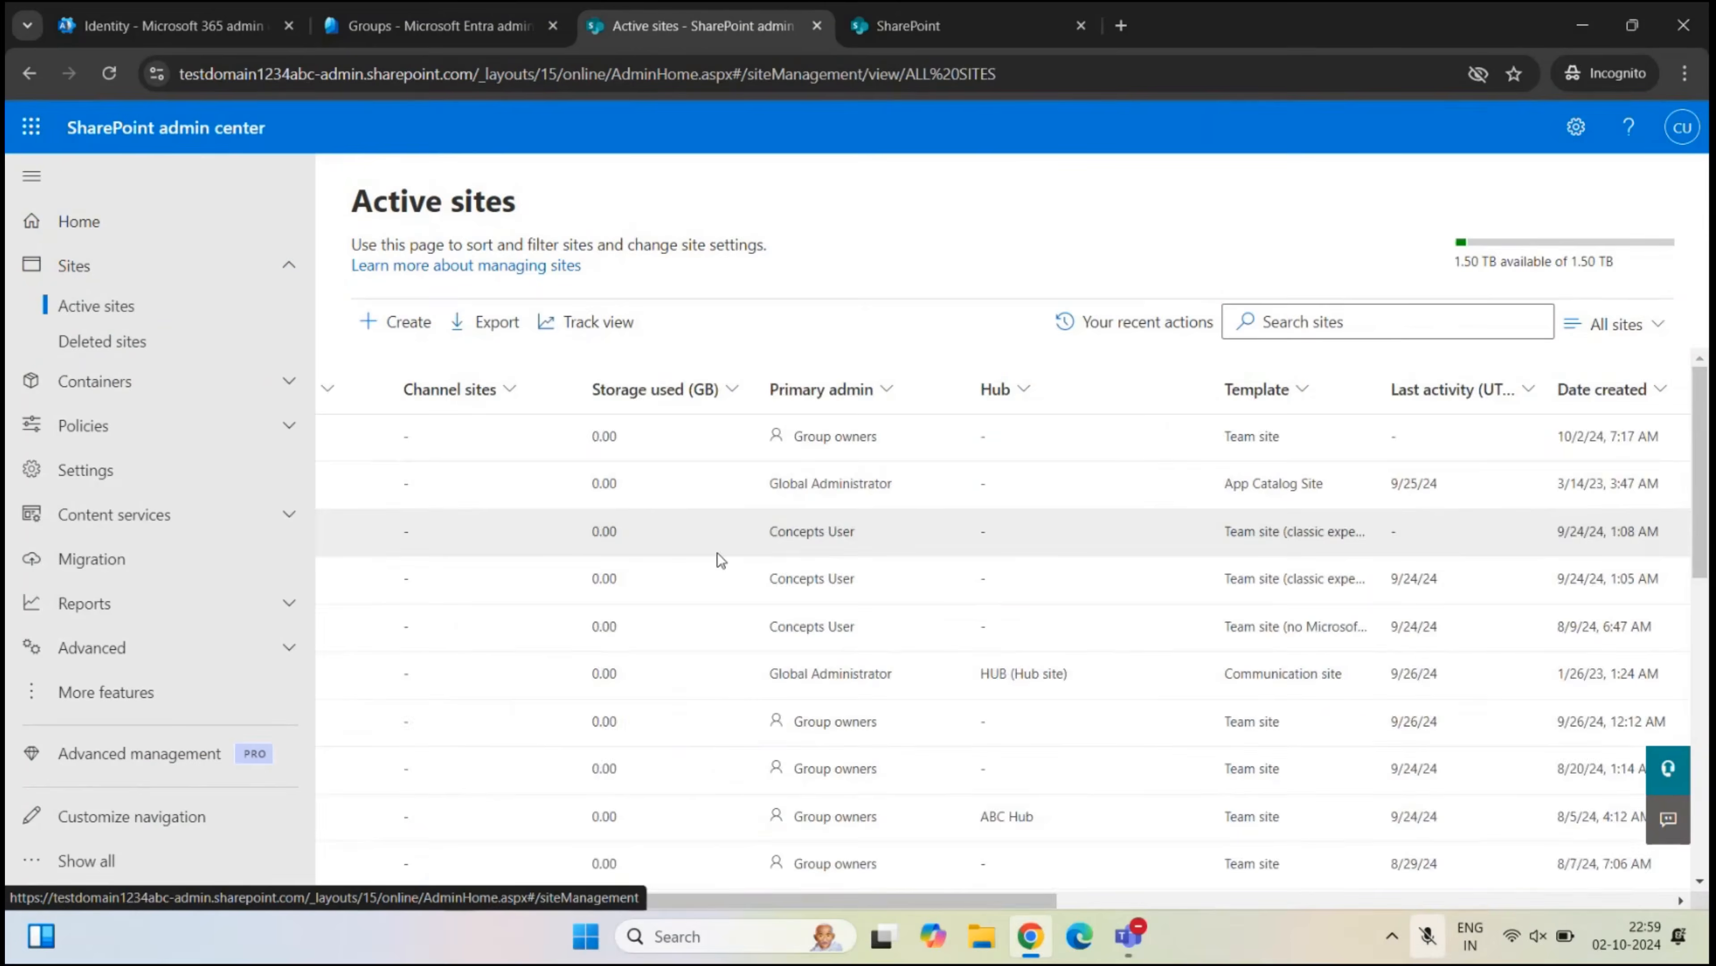
{"action": "scroll", "coordinate": [721, 559], "scroll_direction": "left", "scroll_amount": 4}
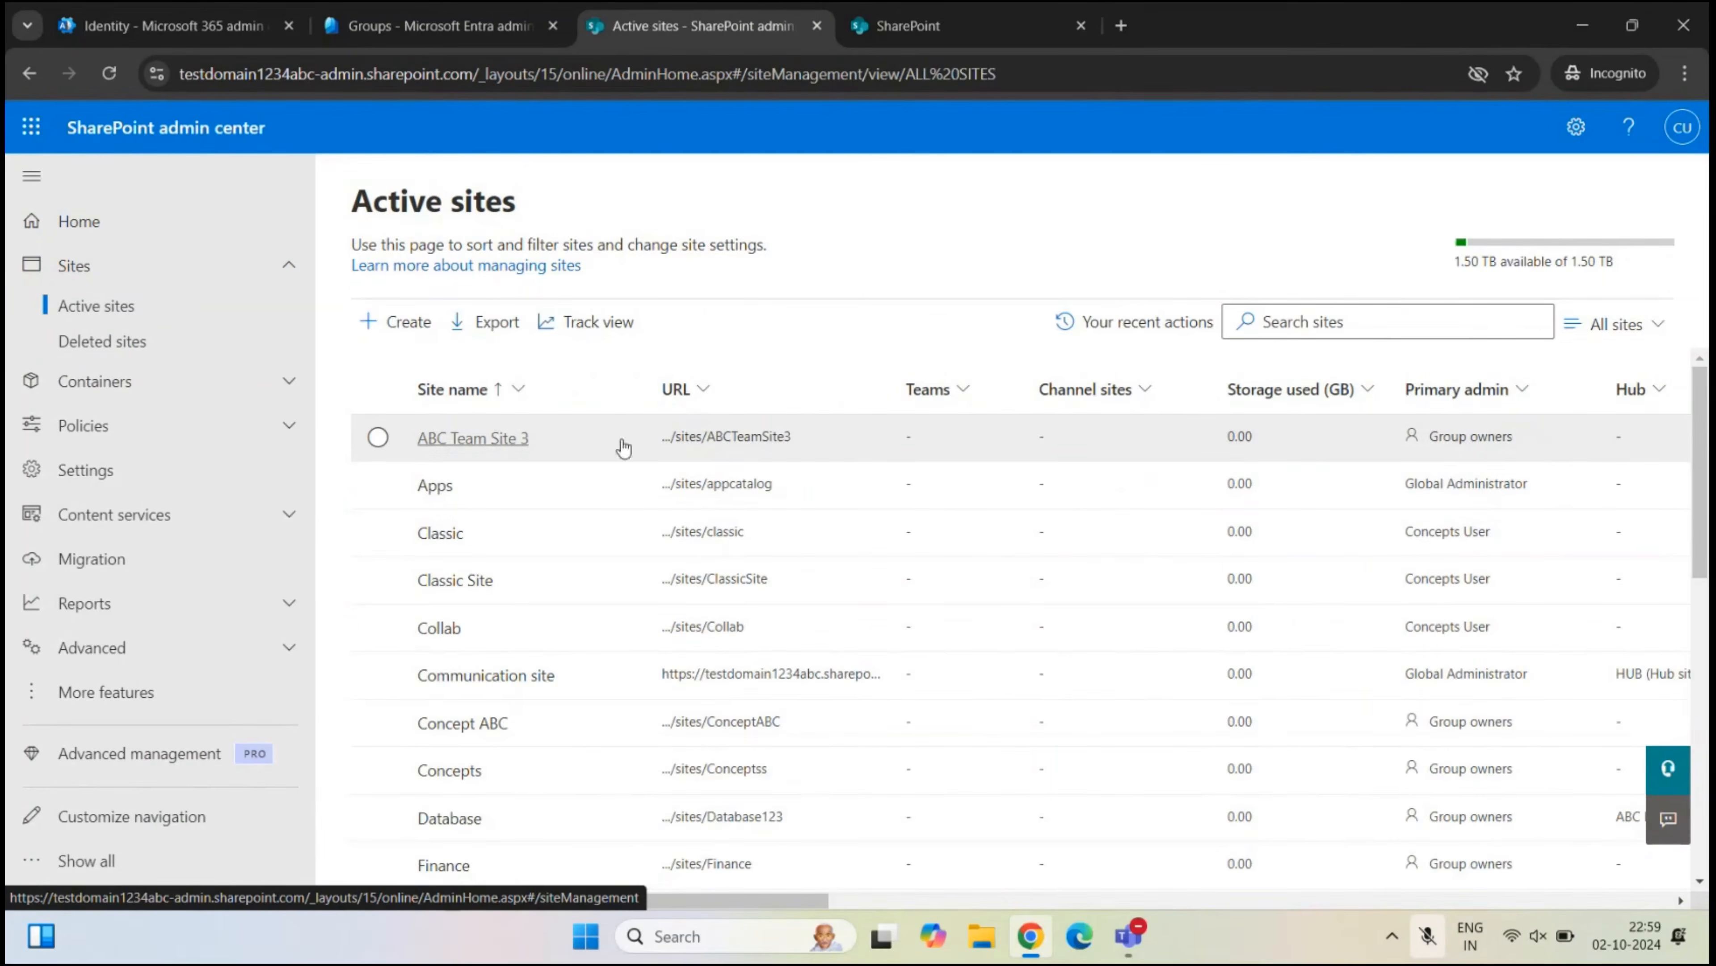
{"action": "left_click", "coordinate": [715, 446]}
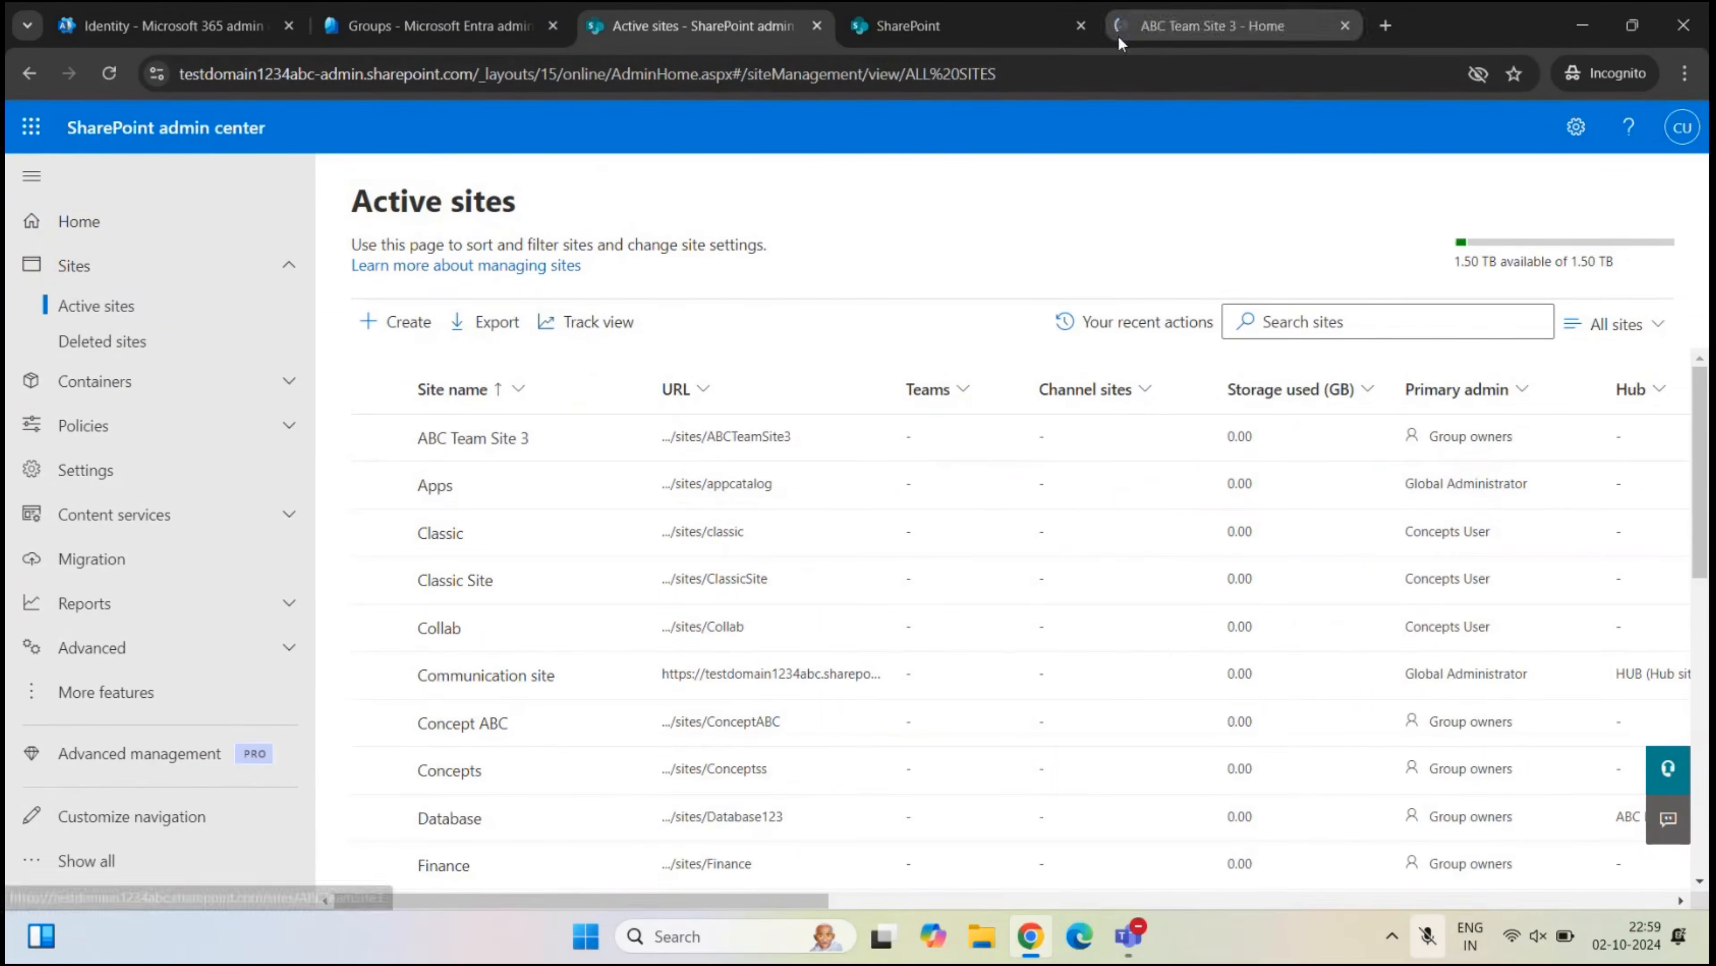
{"action": "left_click", "coordinate": [1081, 27]}
{"action": "left_click", "coordinate": [1070, 29]}
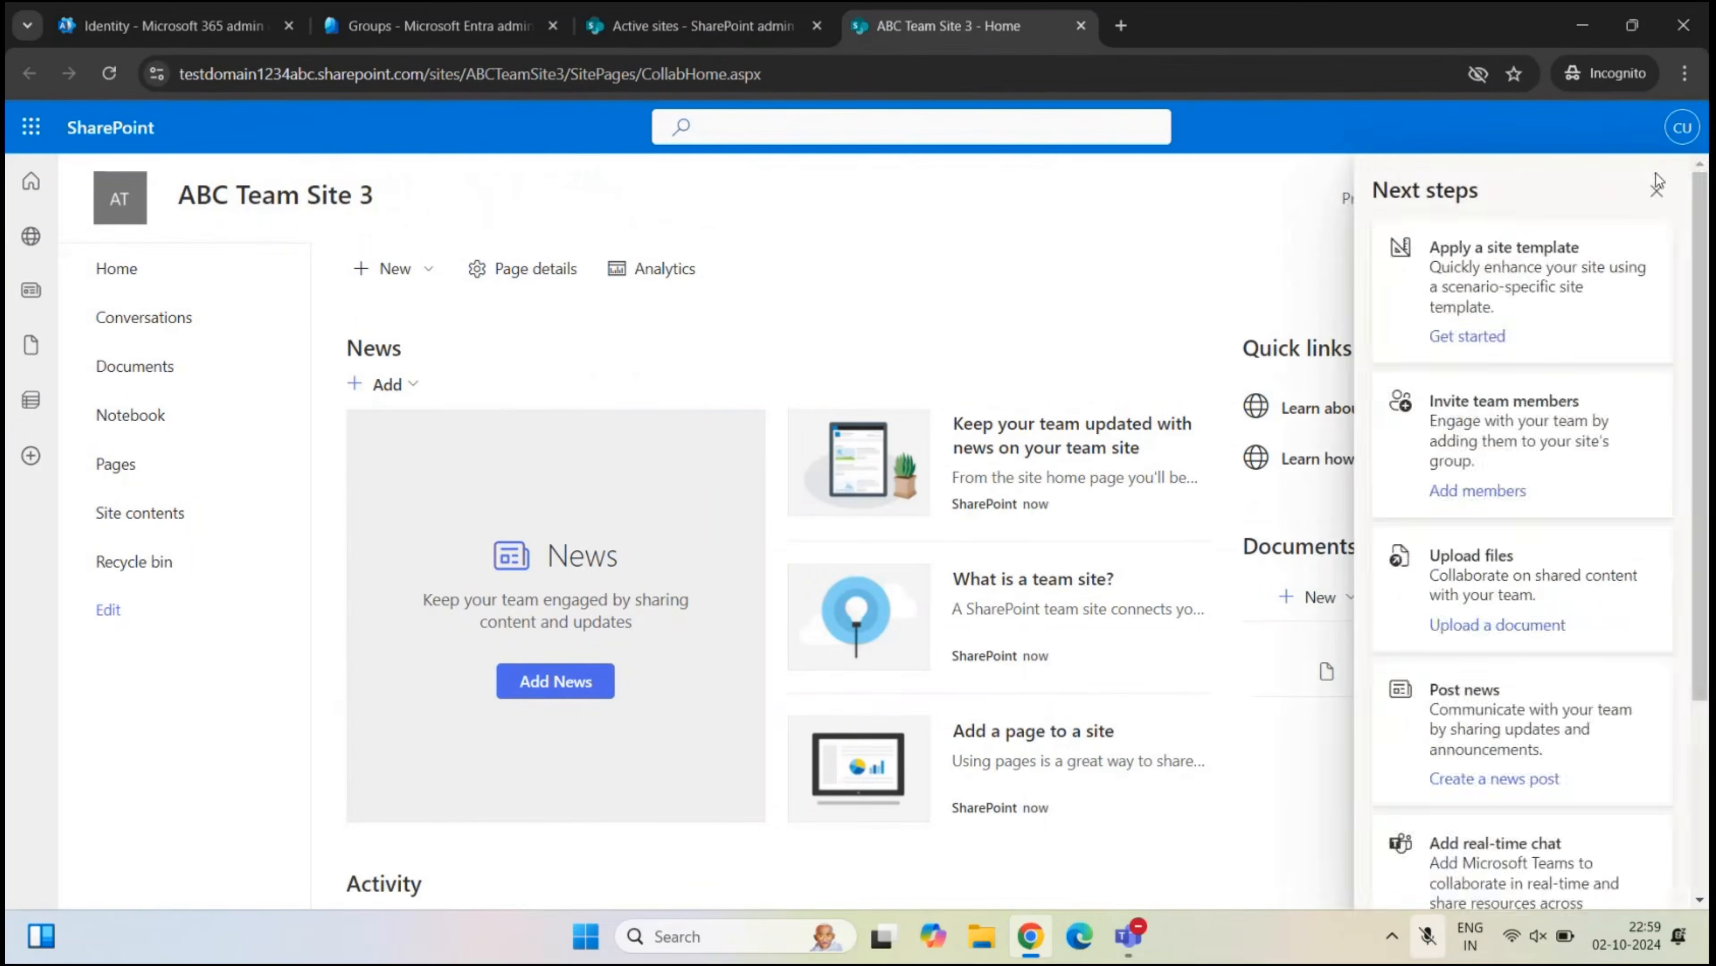
- Dismiss the next steps suggestions and review the group membership of ABC Team Site 3
{"action": "left_click", "coordinate": [1658, 194]}
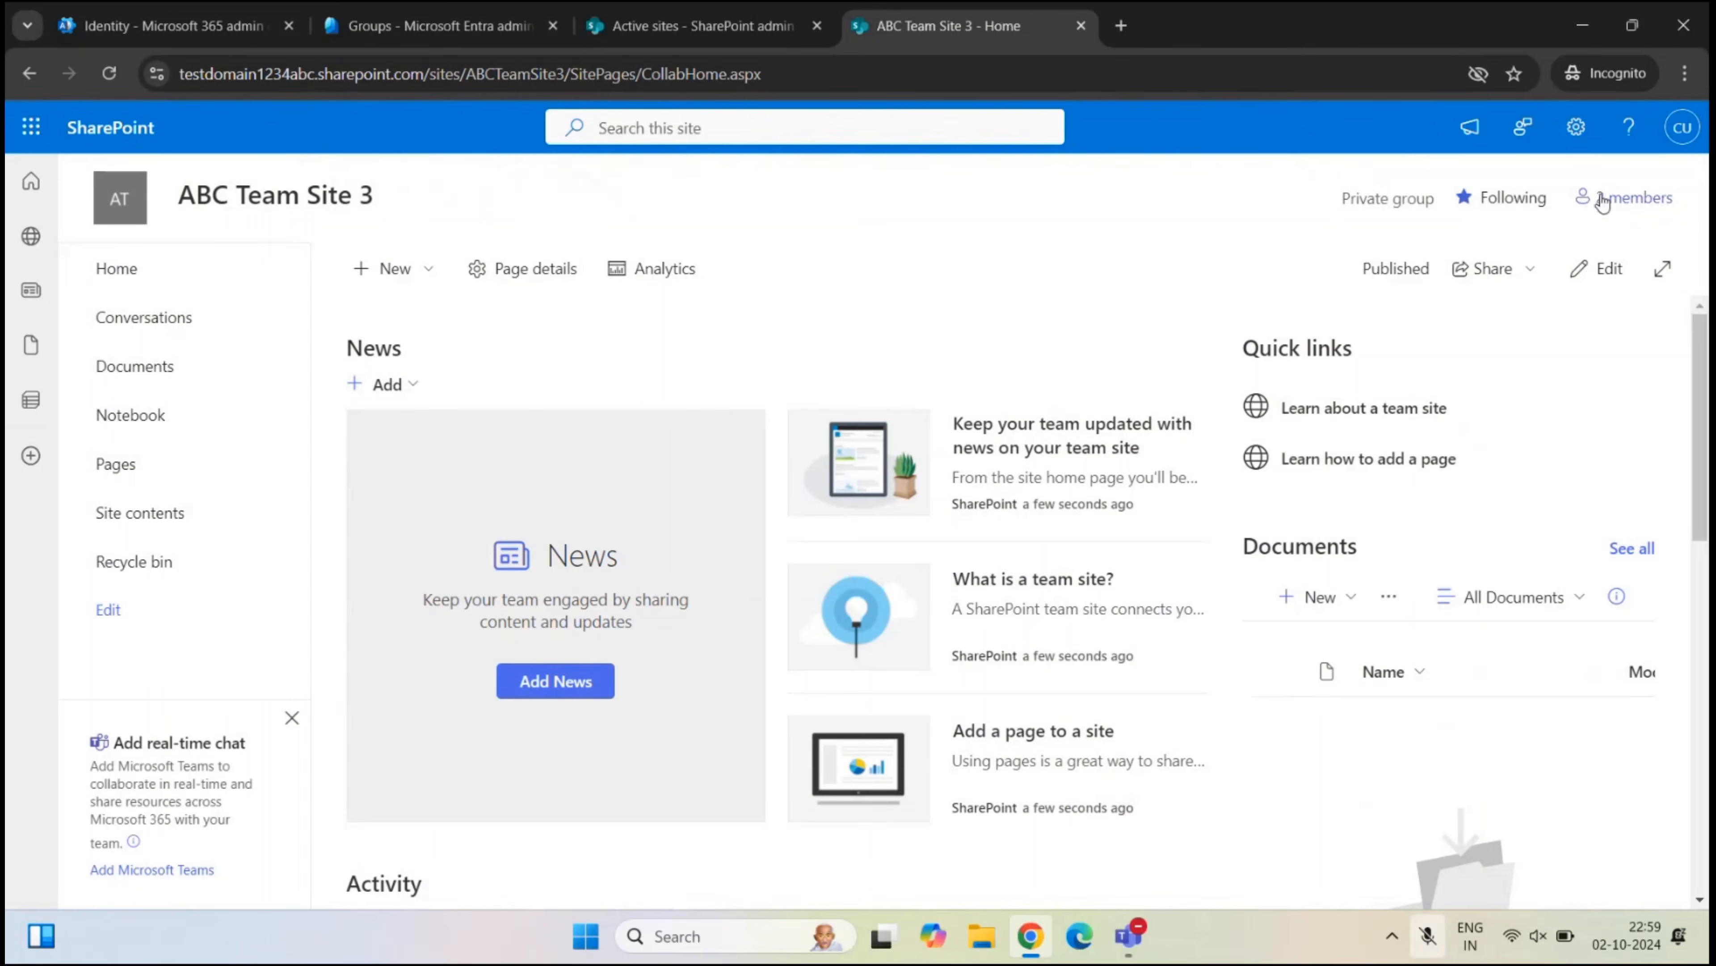
{"action": "left_click", "coordinate": [1621, 199]}
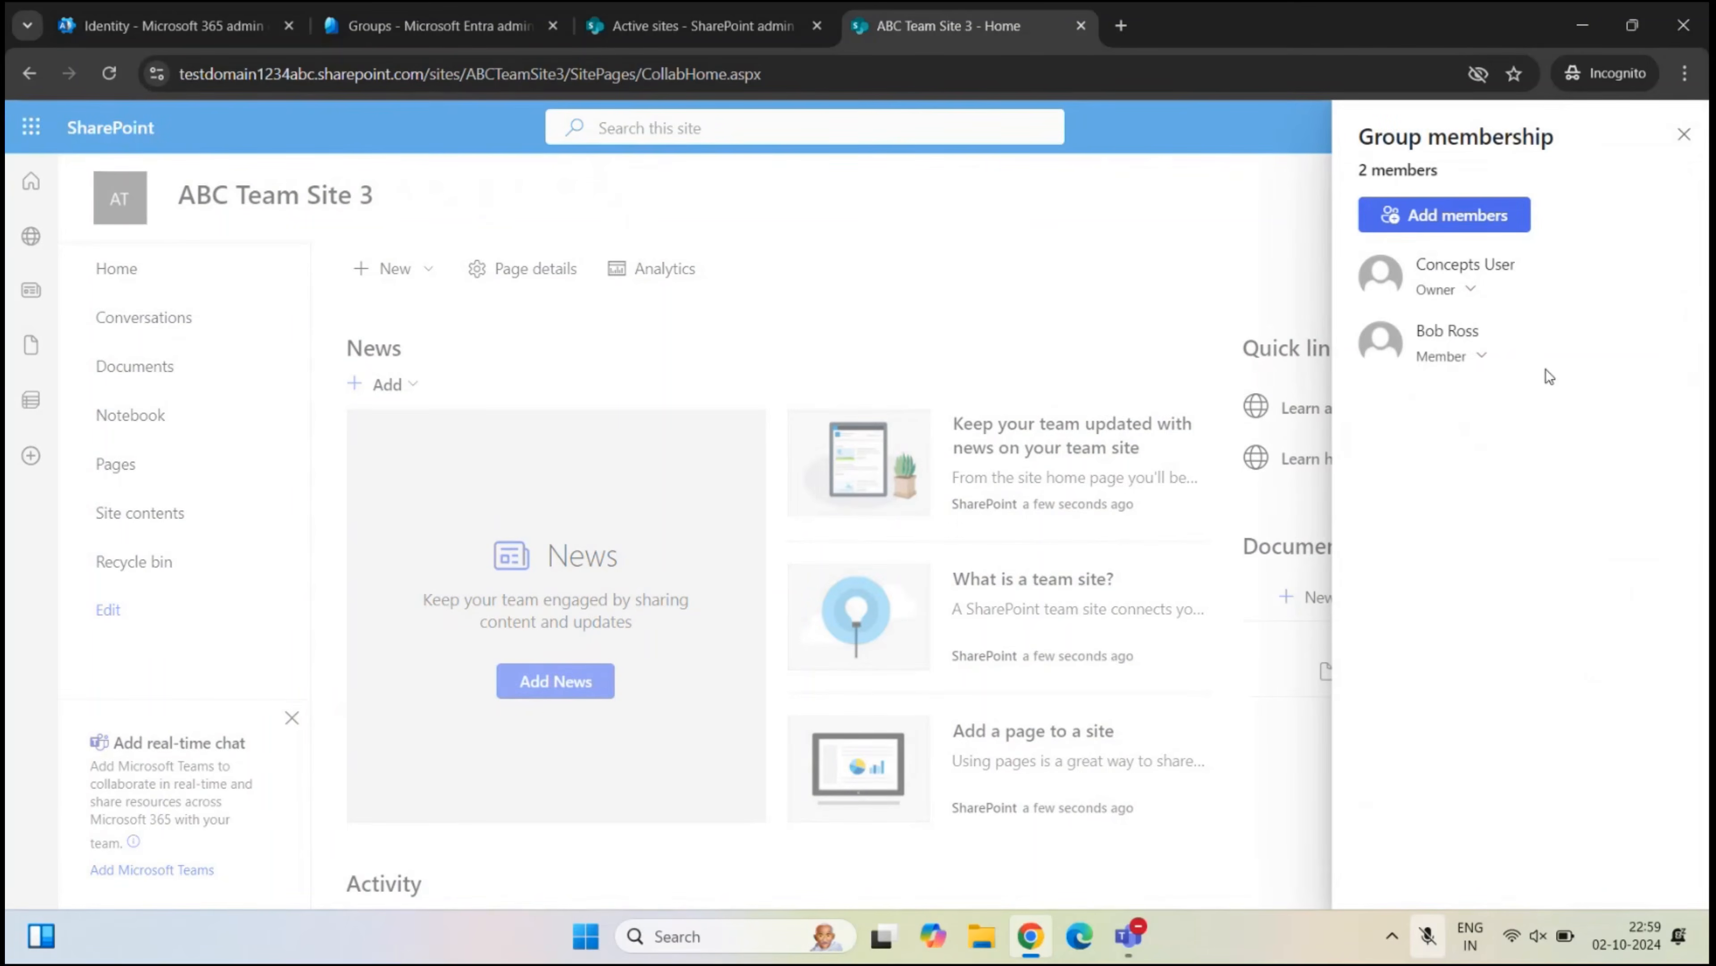
{"action": "left_click", "coordinate": [1684, 138]}
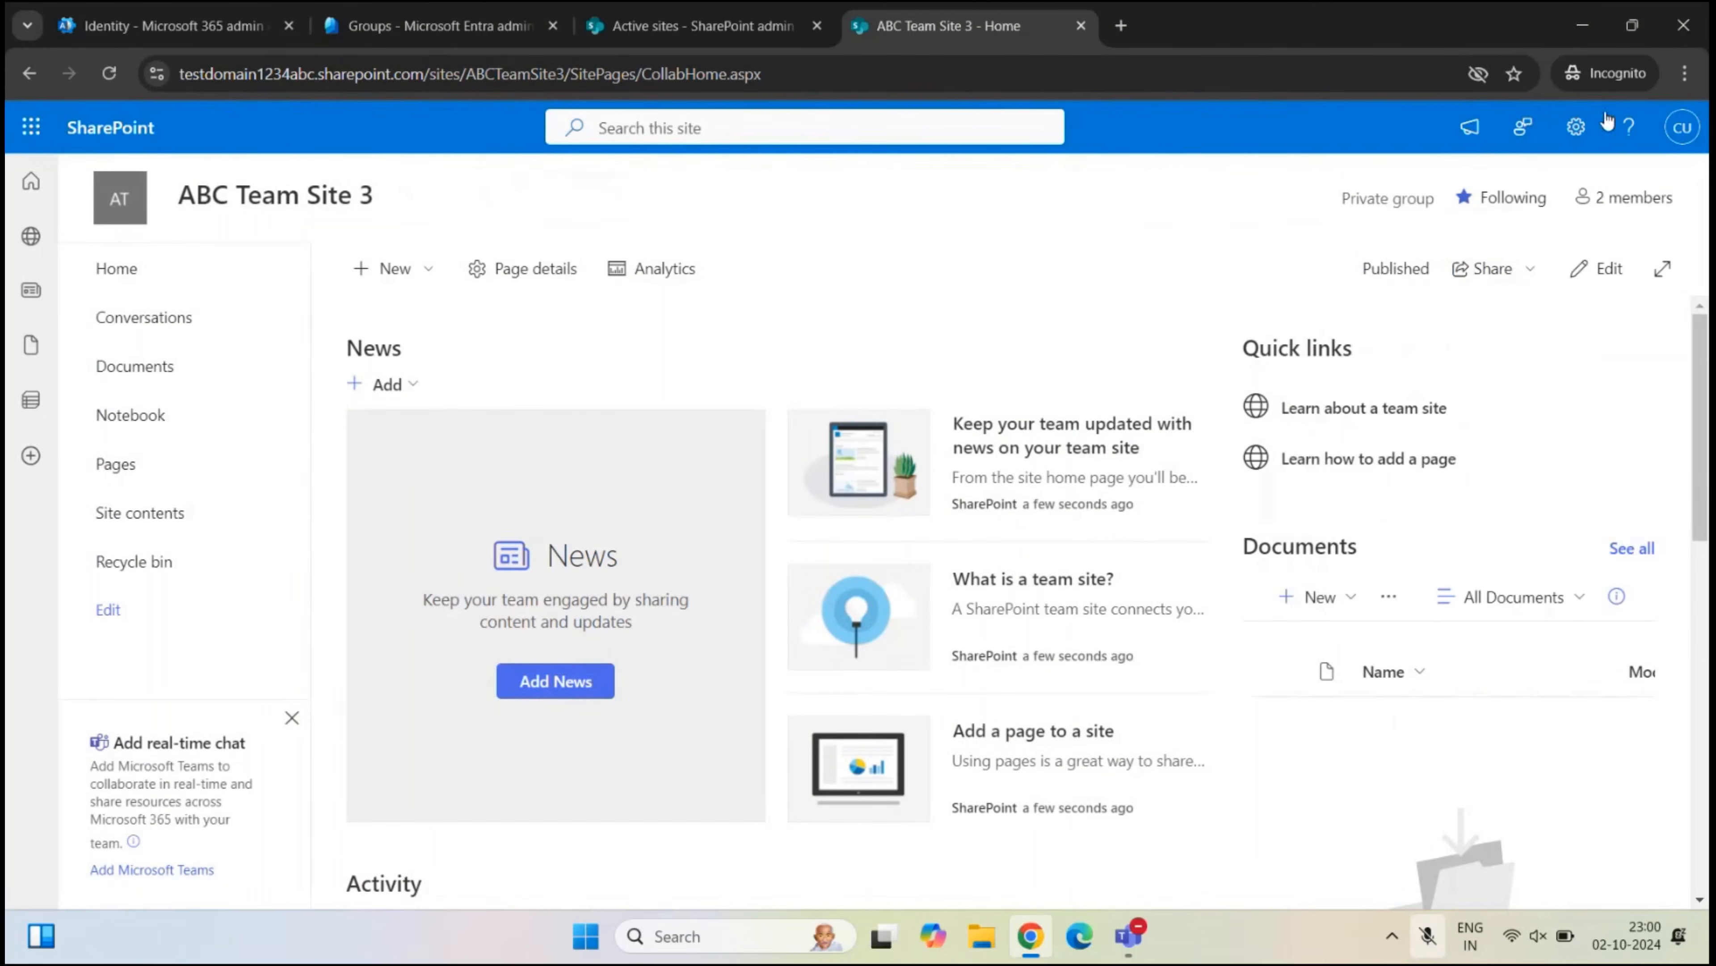
- Delete ABC Team Site 3 from its site information, including its Microsoft 365 group and all associated resources
{"action": "left_click", "coordinate": [1576, 127]}
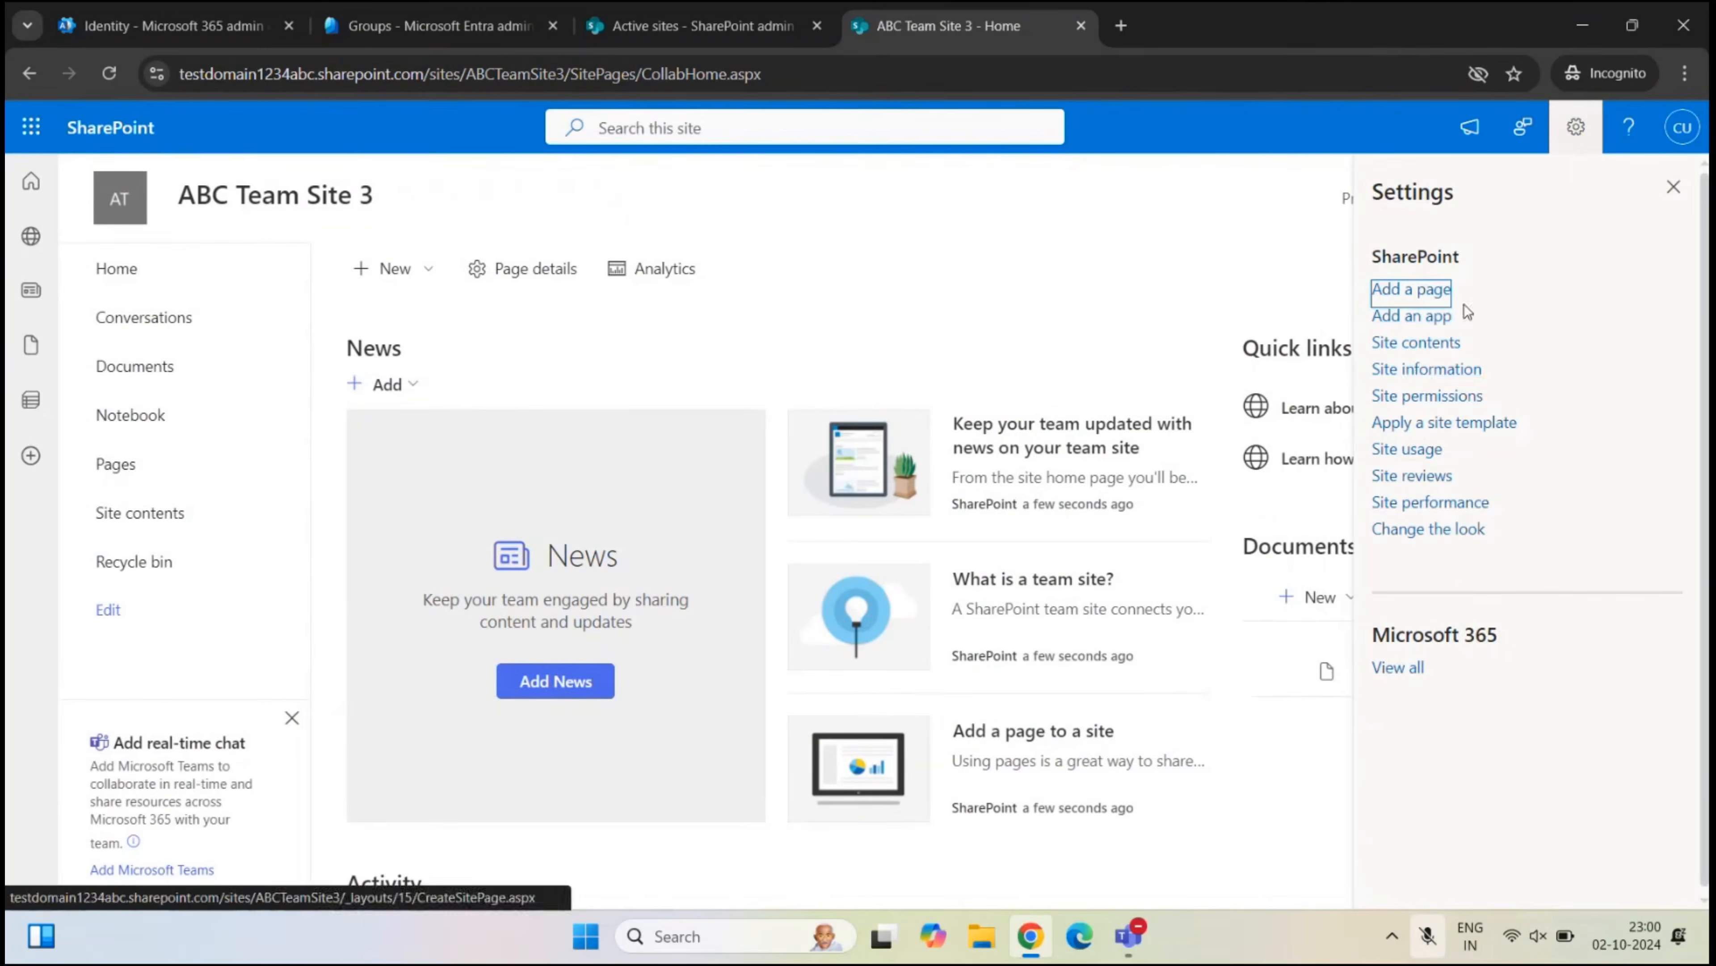
{"action": "left_click", "coordinate": [1420, 368]}
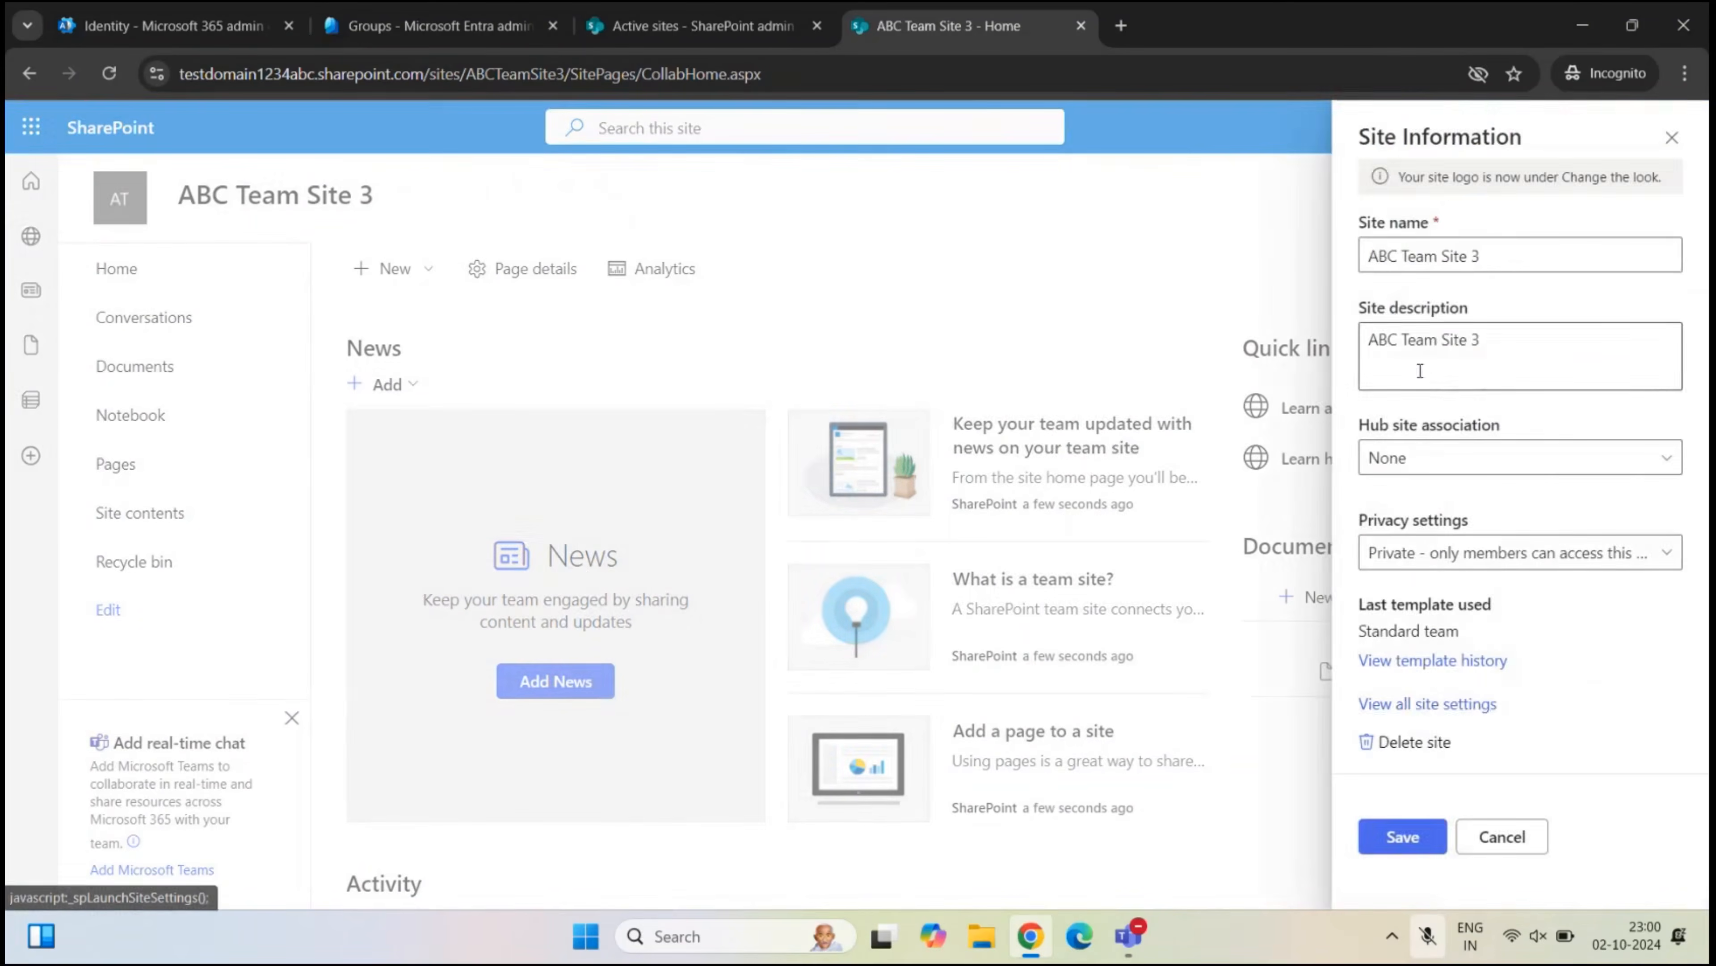
{"action": "left_click", "coordinate": [1396, 741]}
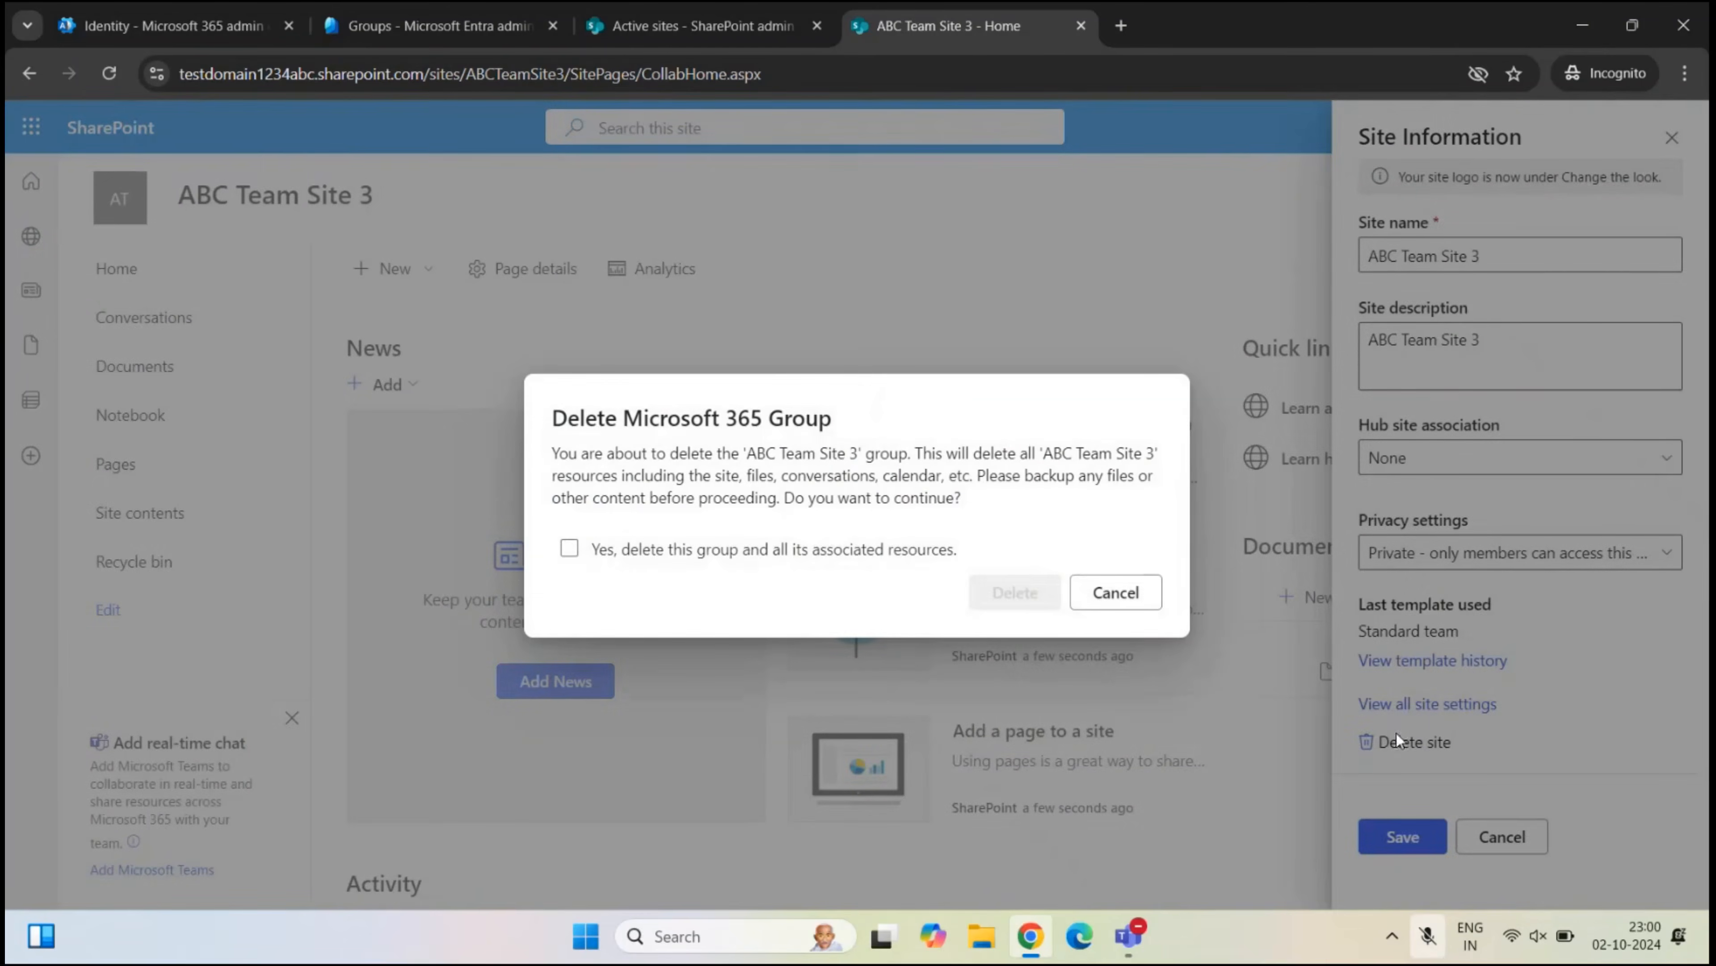
{"action": "left_click", "coordinate": [569, 548]}
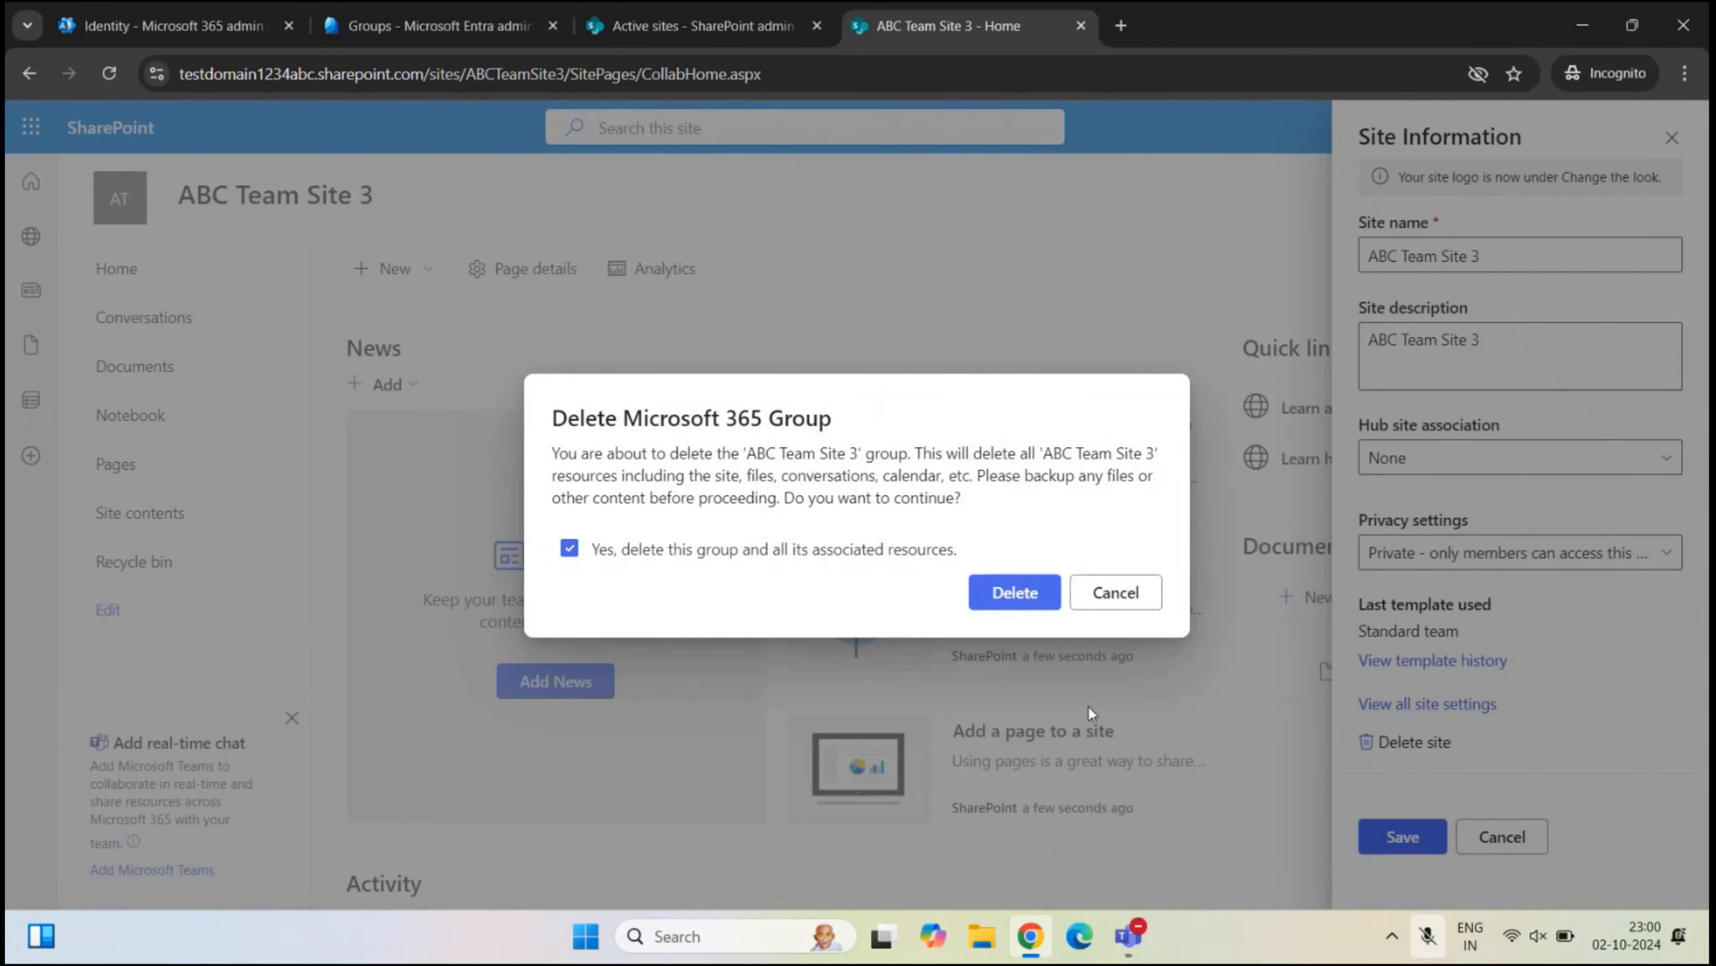
{"action": "left_click", "coordinate": [1003, 587]}
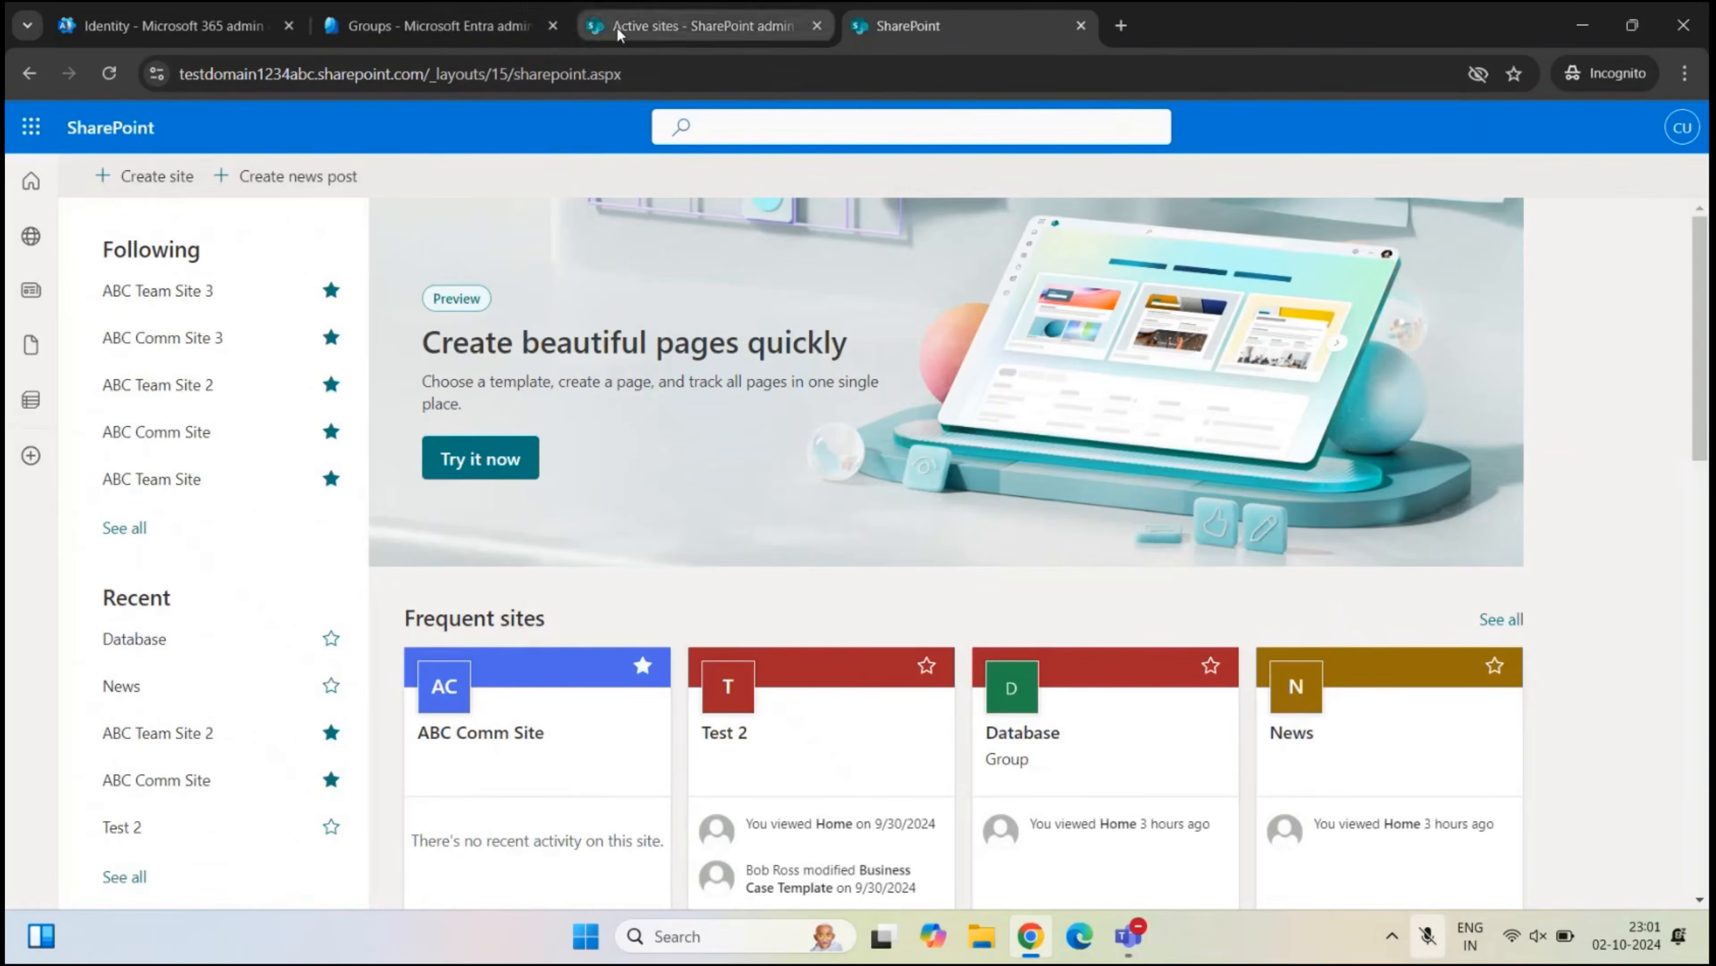
- Check SharePoint's deleted sites for ABC Team Site 3 and refresh the deleted groups in Microsoft Entra
{"action": "left_click", "coordinate": [703, 25]}
{"action": "left_click", "coordinate": [162, 340]}
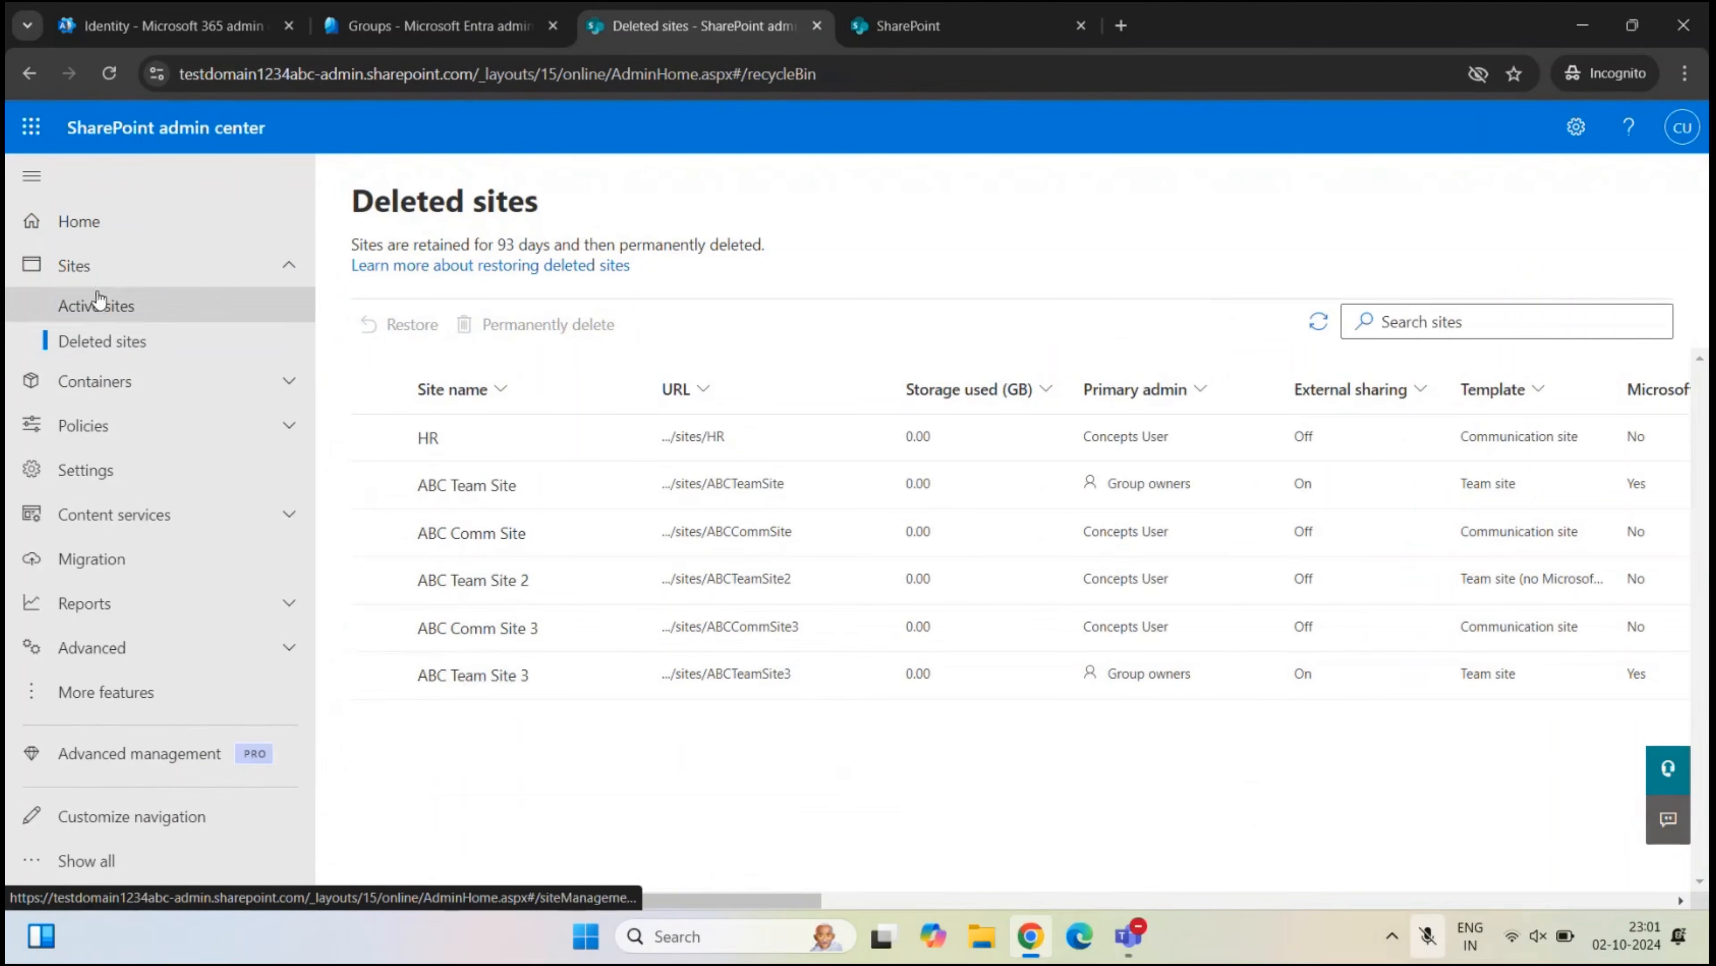
{"action": "left_click", "coordinate": [433, 26]}
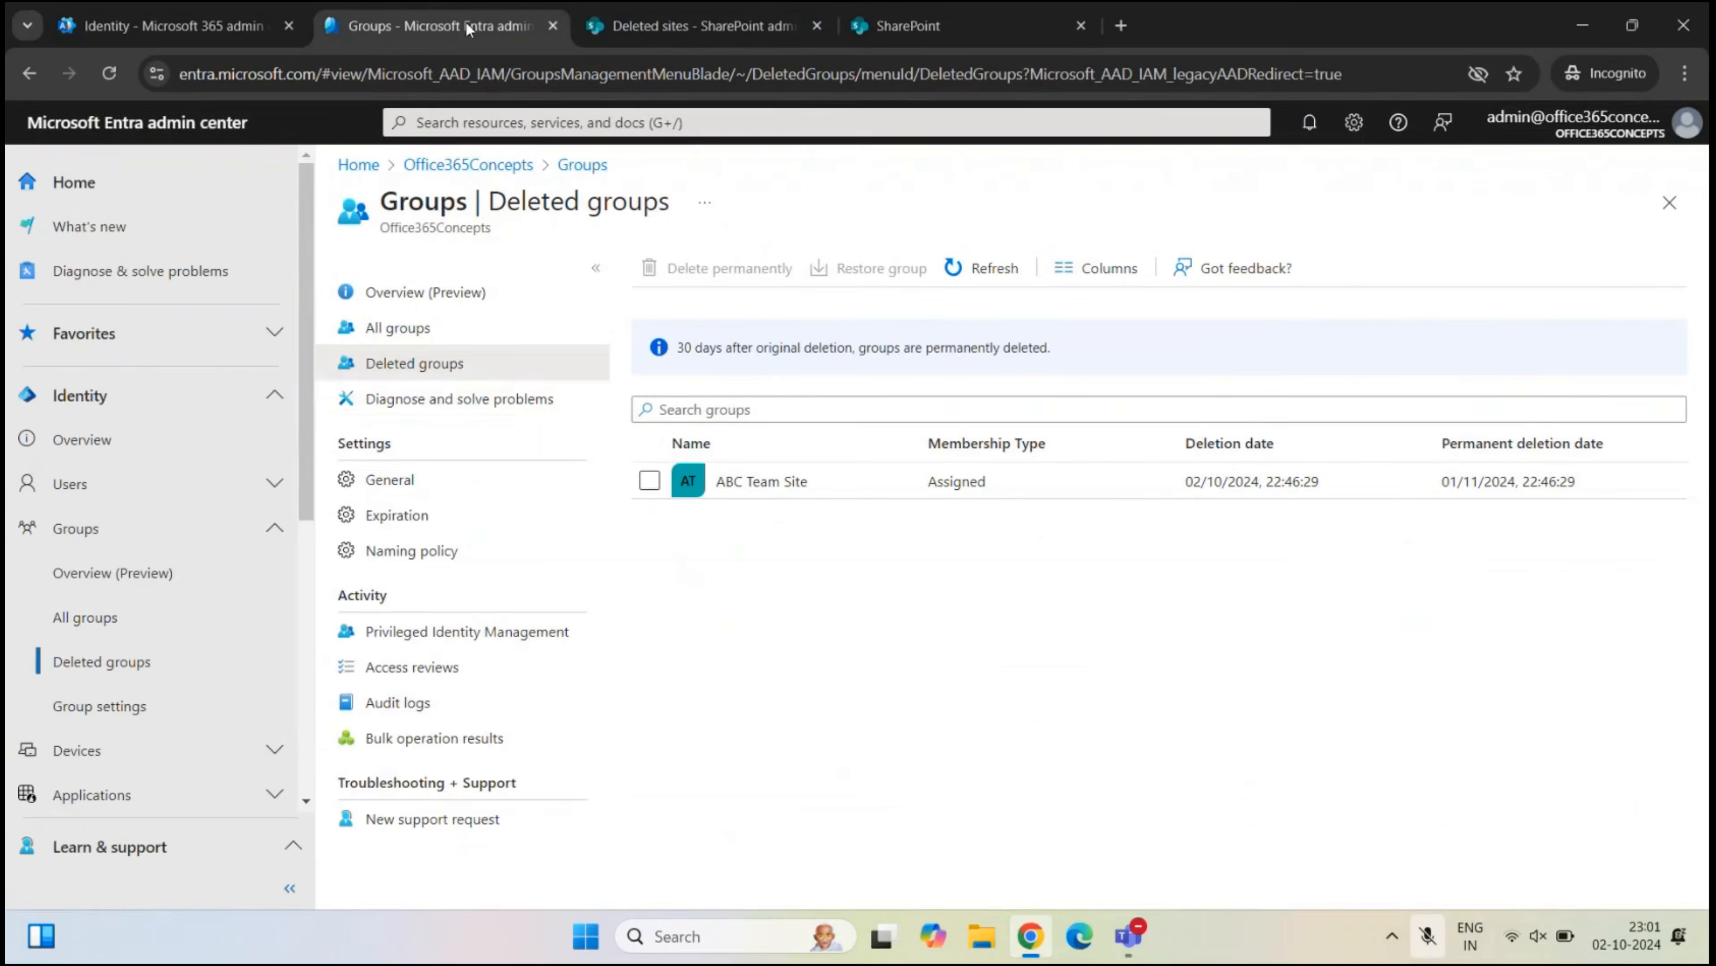
{"action": "left_click", "coordinate": [985, 268]}
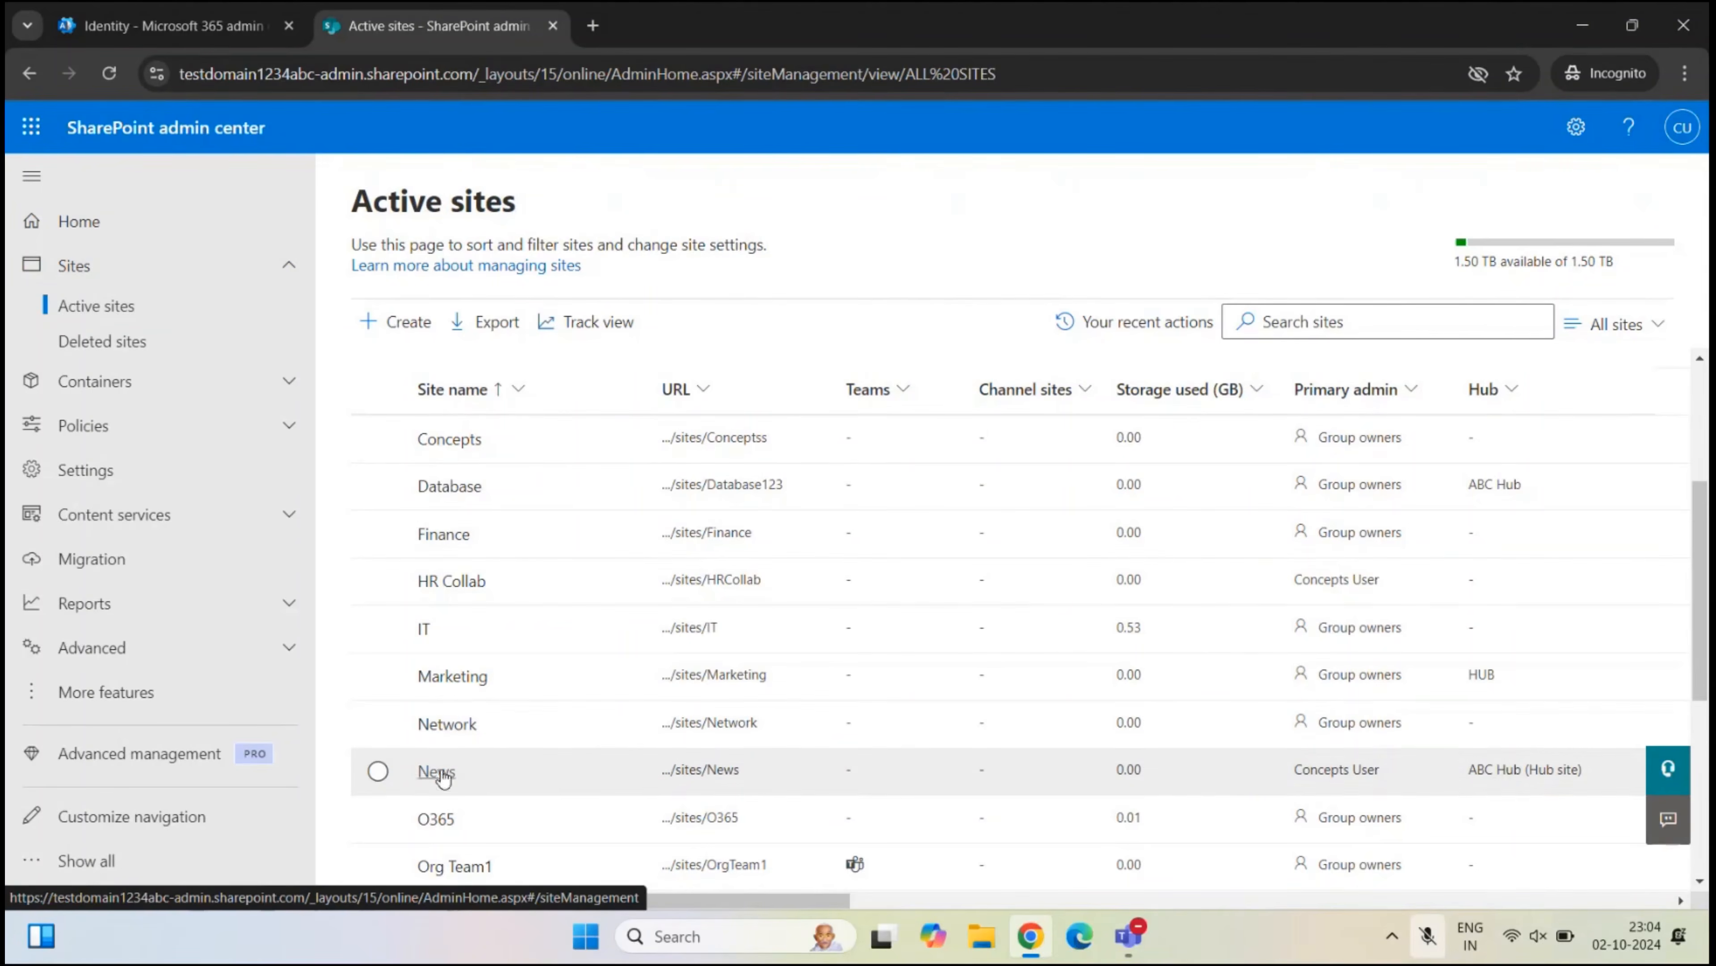
- Select the News hub site among the active sites to check its Delete option, and open its home page
{"action": "left_click", "coordinate": [380, 771]}
{"action": "mouse_move", "coordinate": [882, 321]}
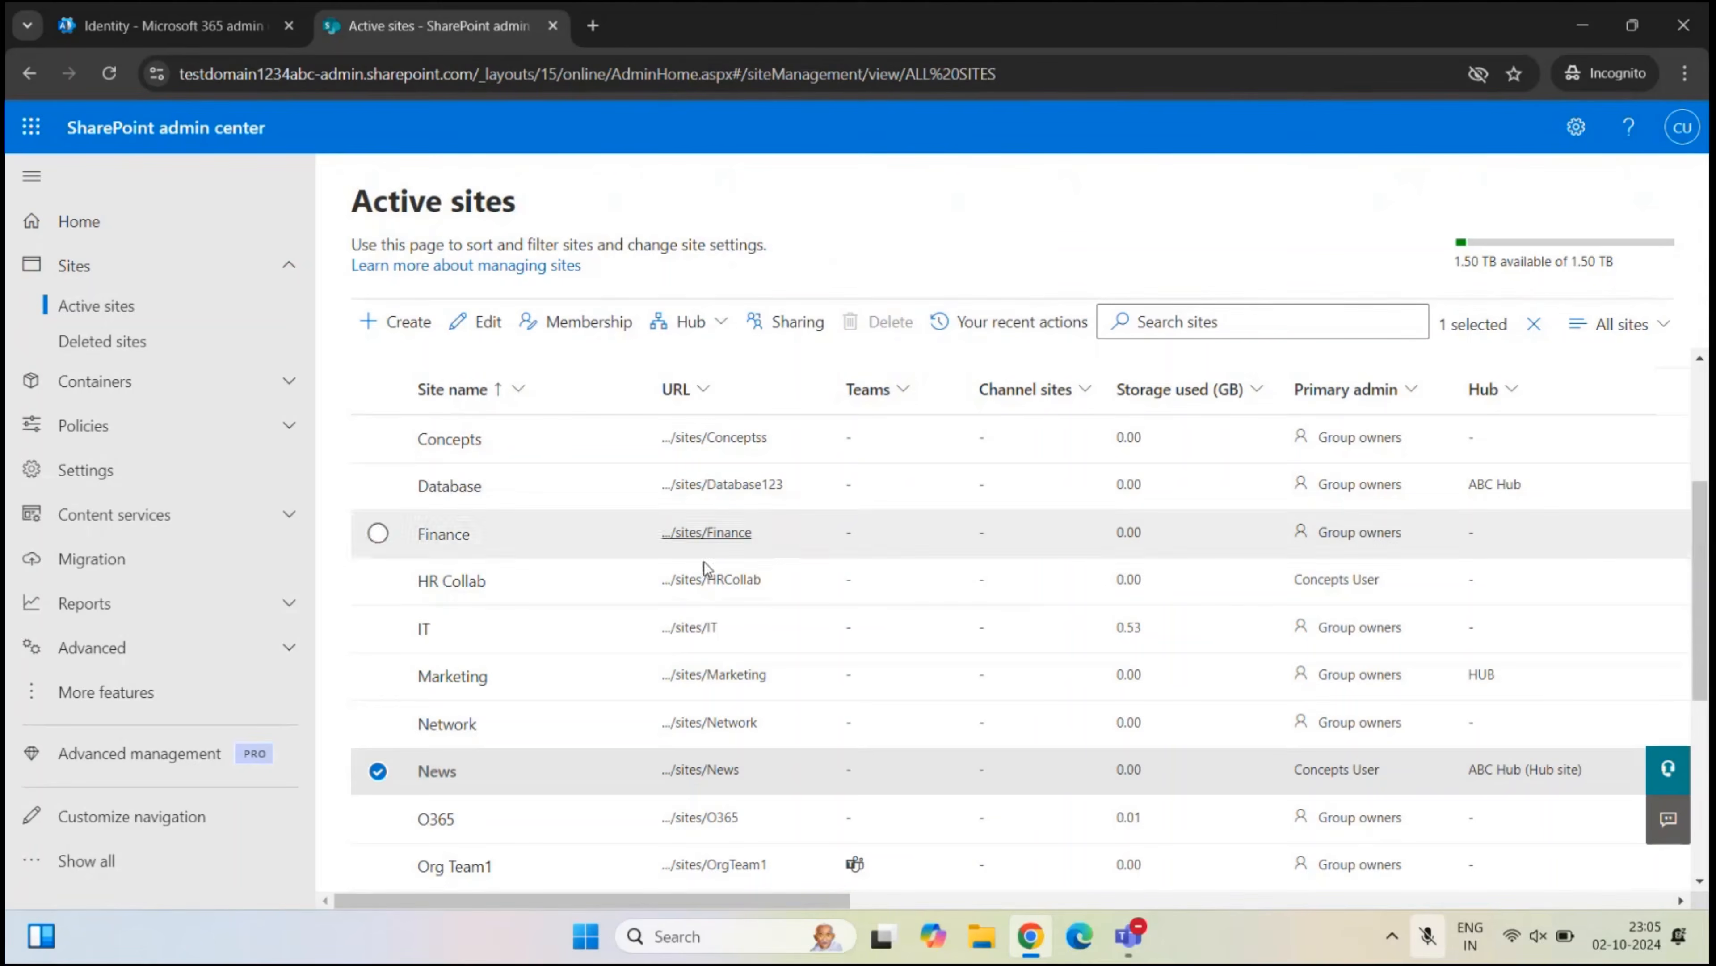
{"action": "left_click", "coordinate": [703, 775]}
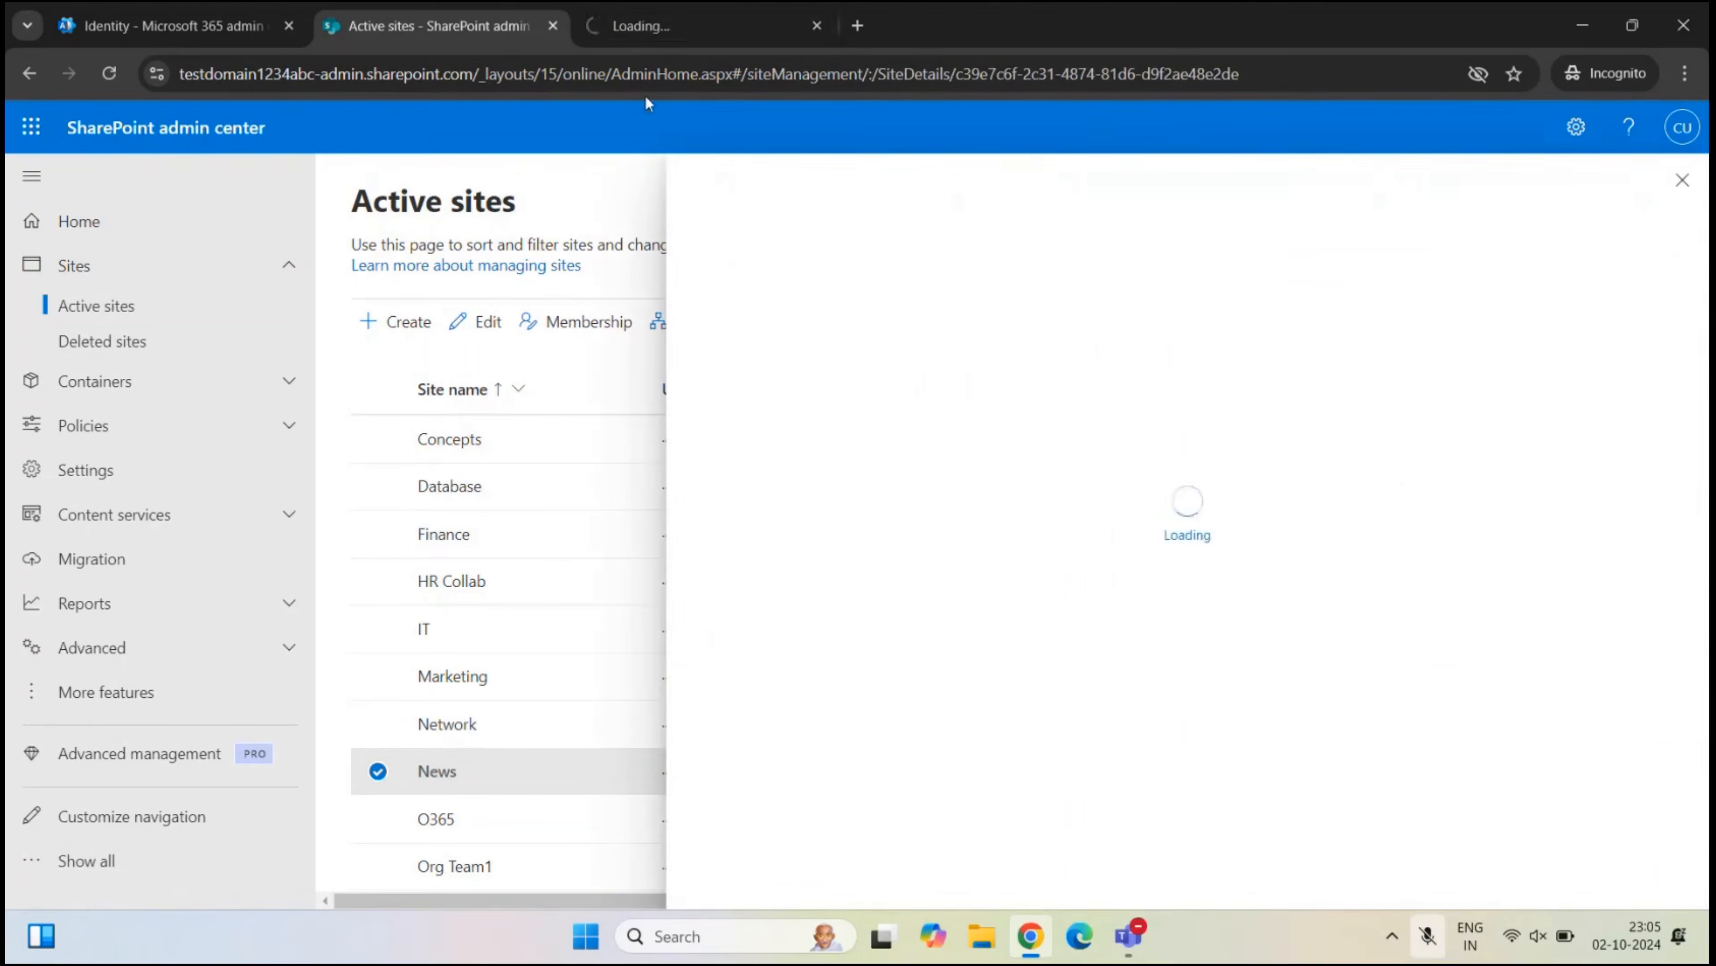
{"action": "left_click", "coordinate": [1684, 181]}
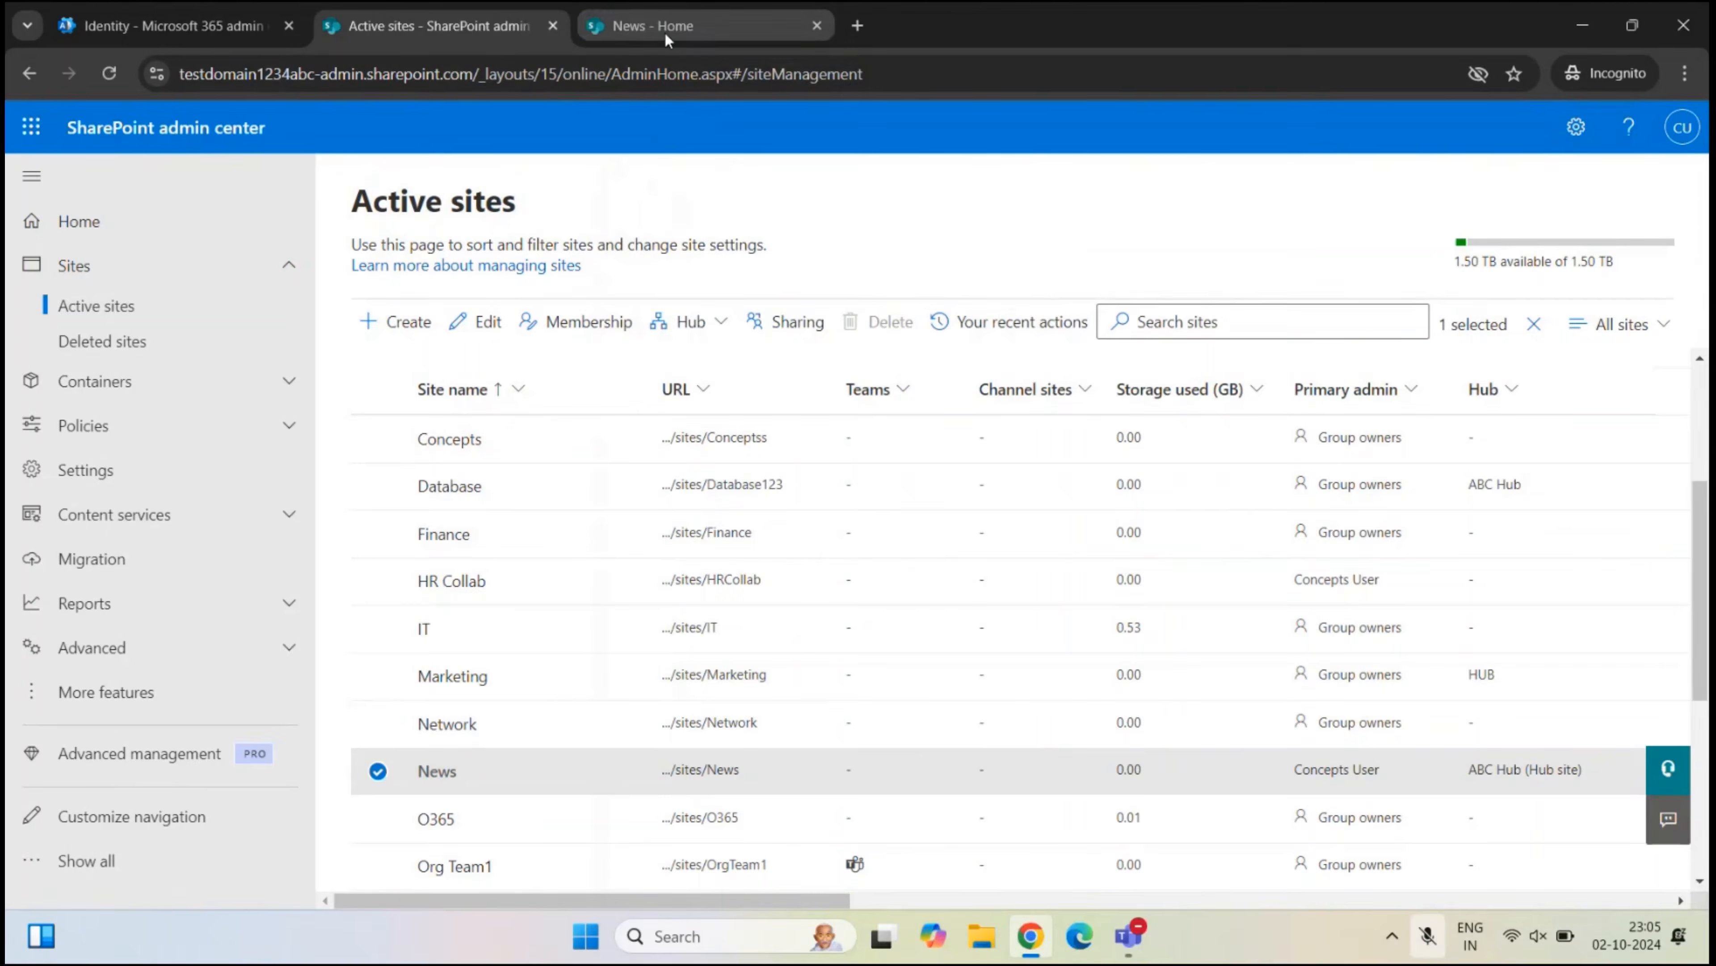
{"action": "left_click", "coordinate": [675, 26]}
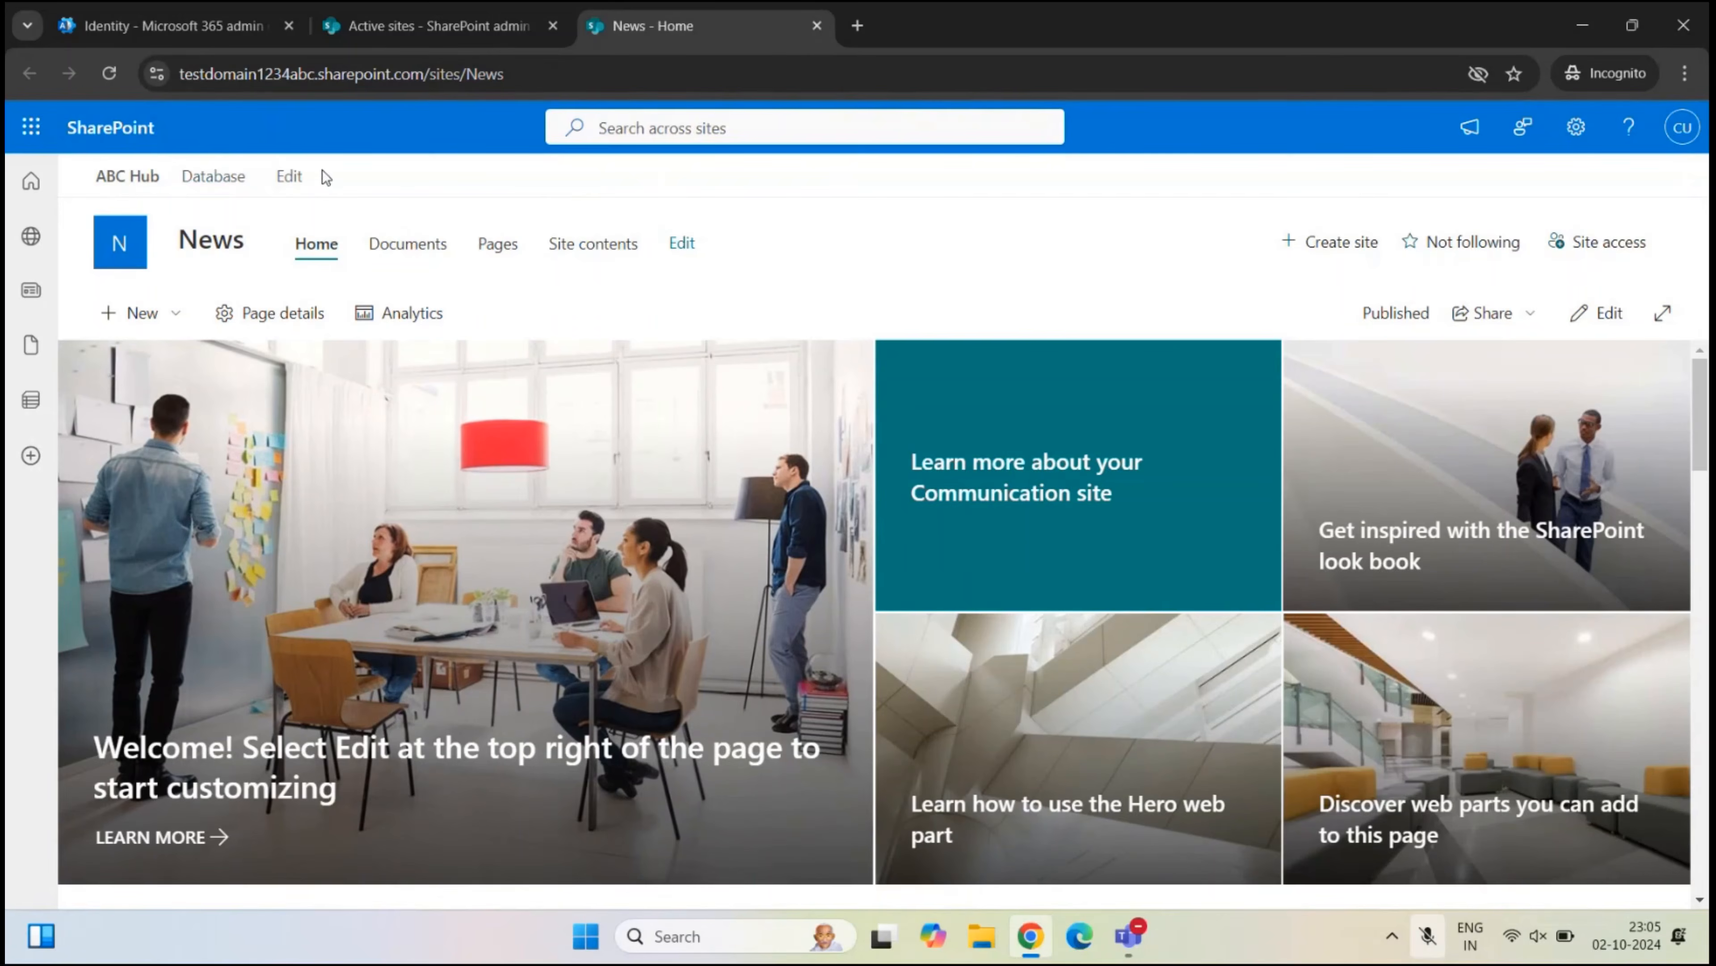
- Unregister the News site as a hub site in the admin center and reload its home page
{"action": "left_click", "coordinate": [436, 26]}
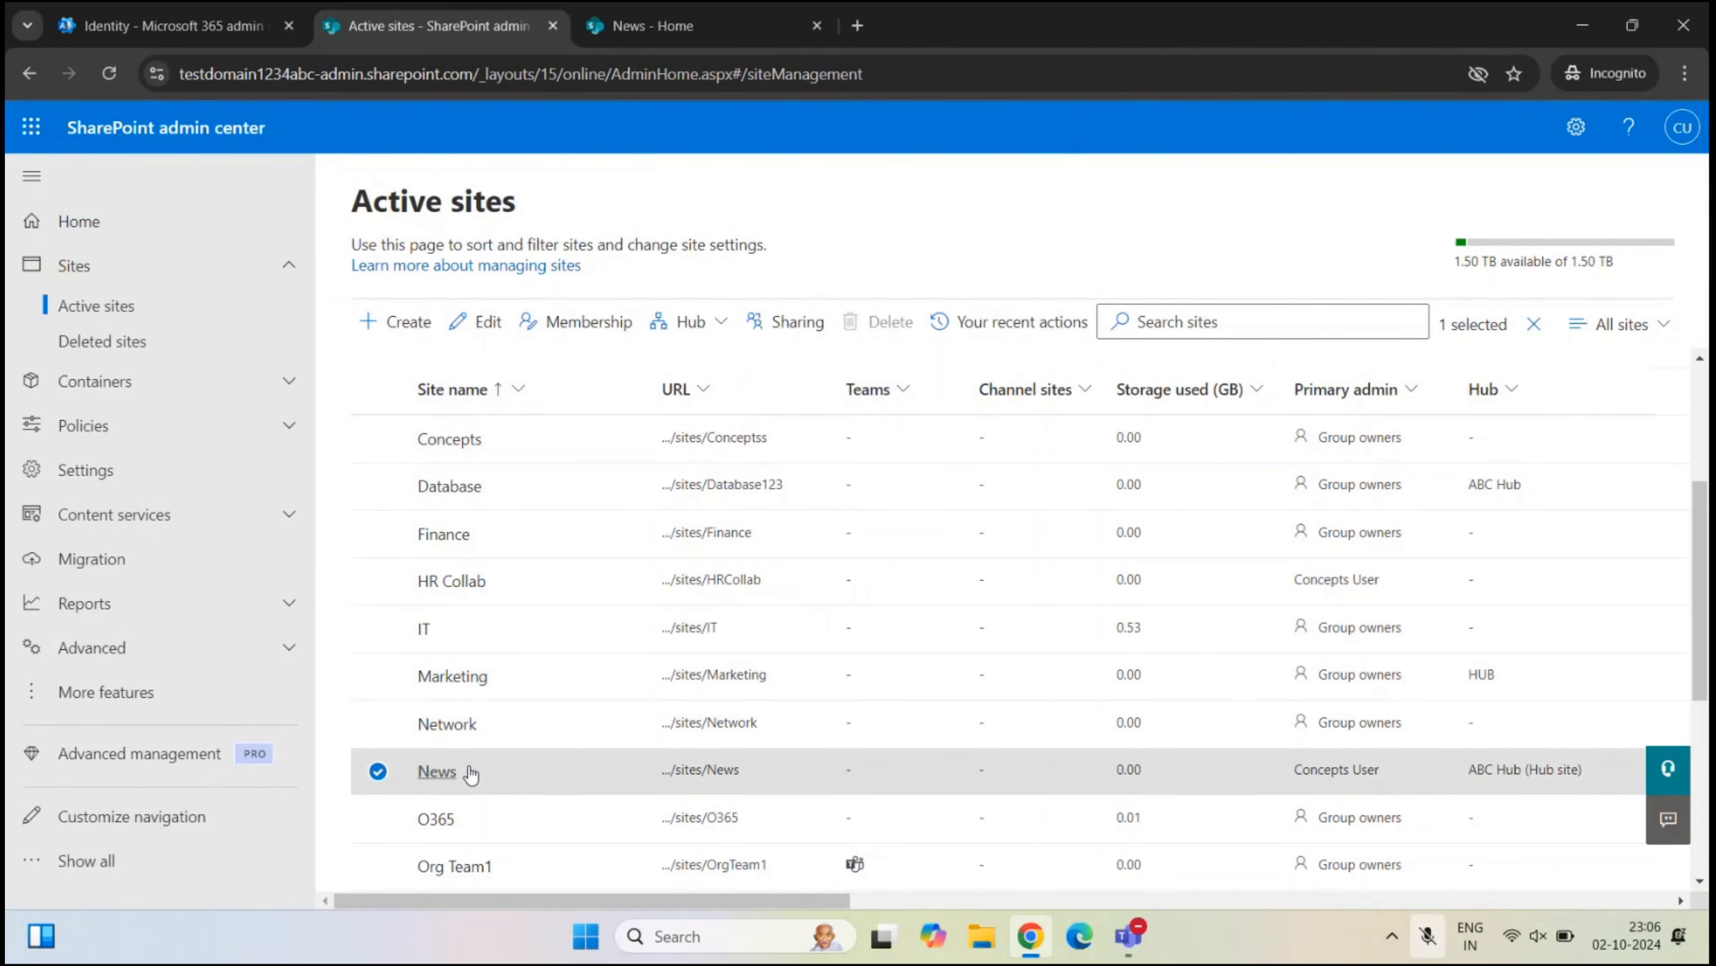
{"action": "left_click", "coordinate": [696, 336]}
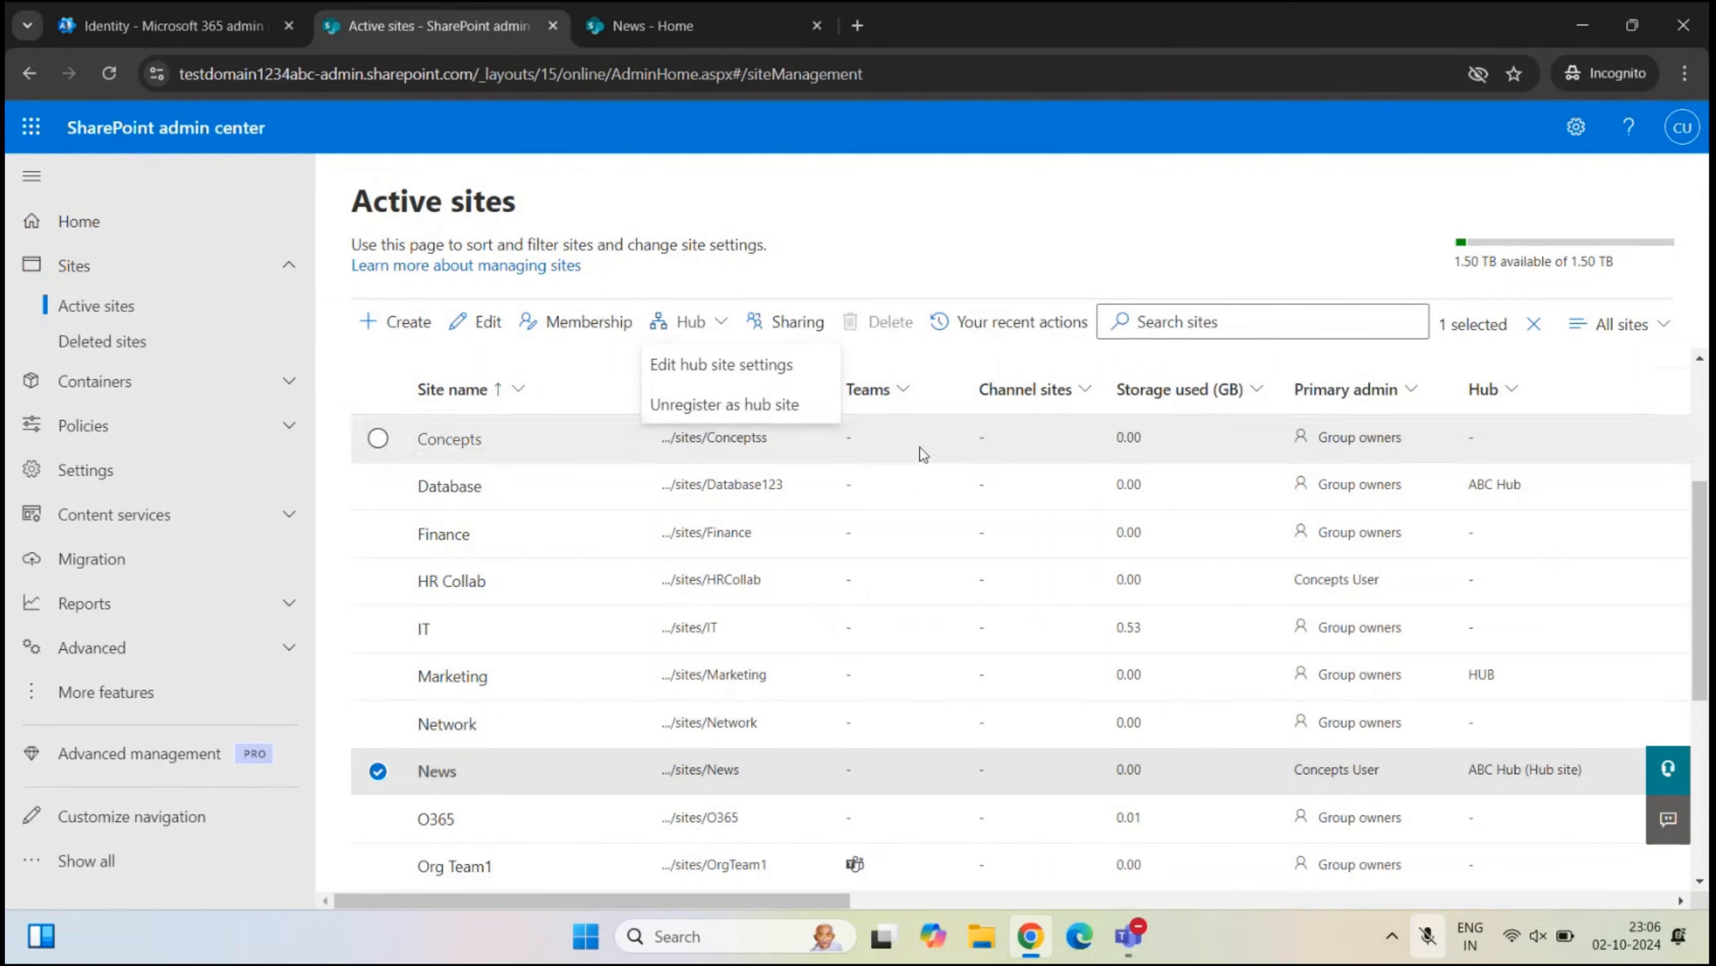
{"action": "left_click", "coordinate": [809, 406]}
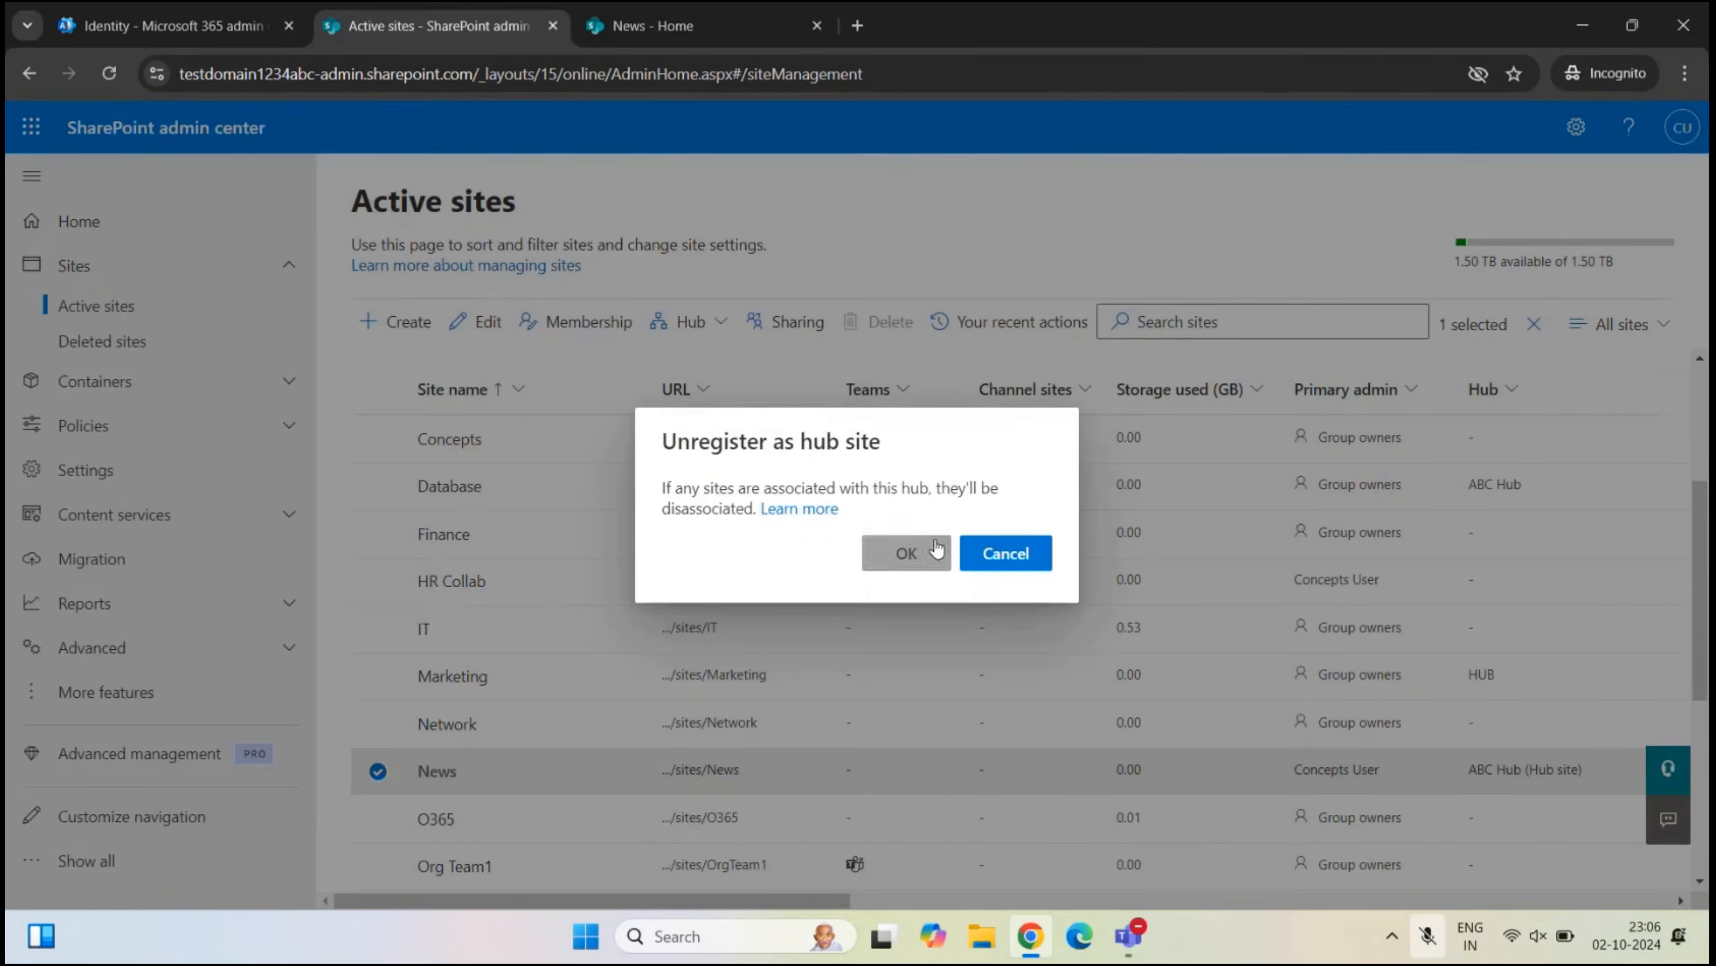
{"action": "left_click", "coordinate": [871, 548]}
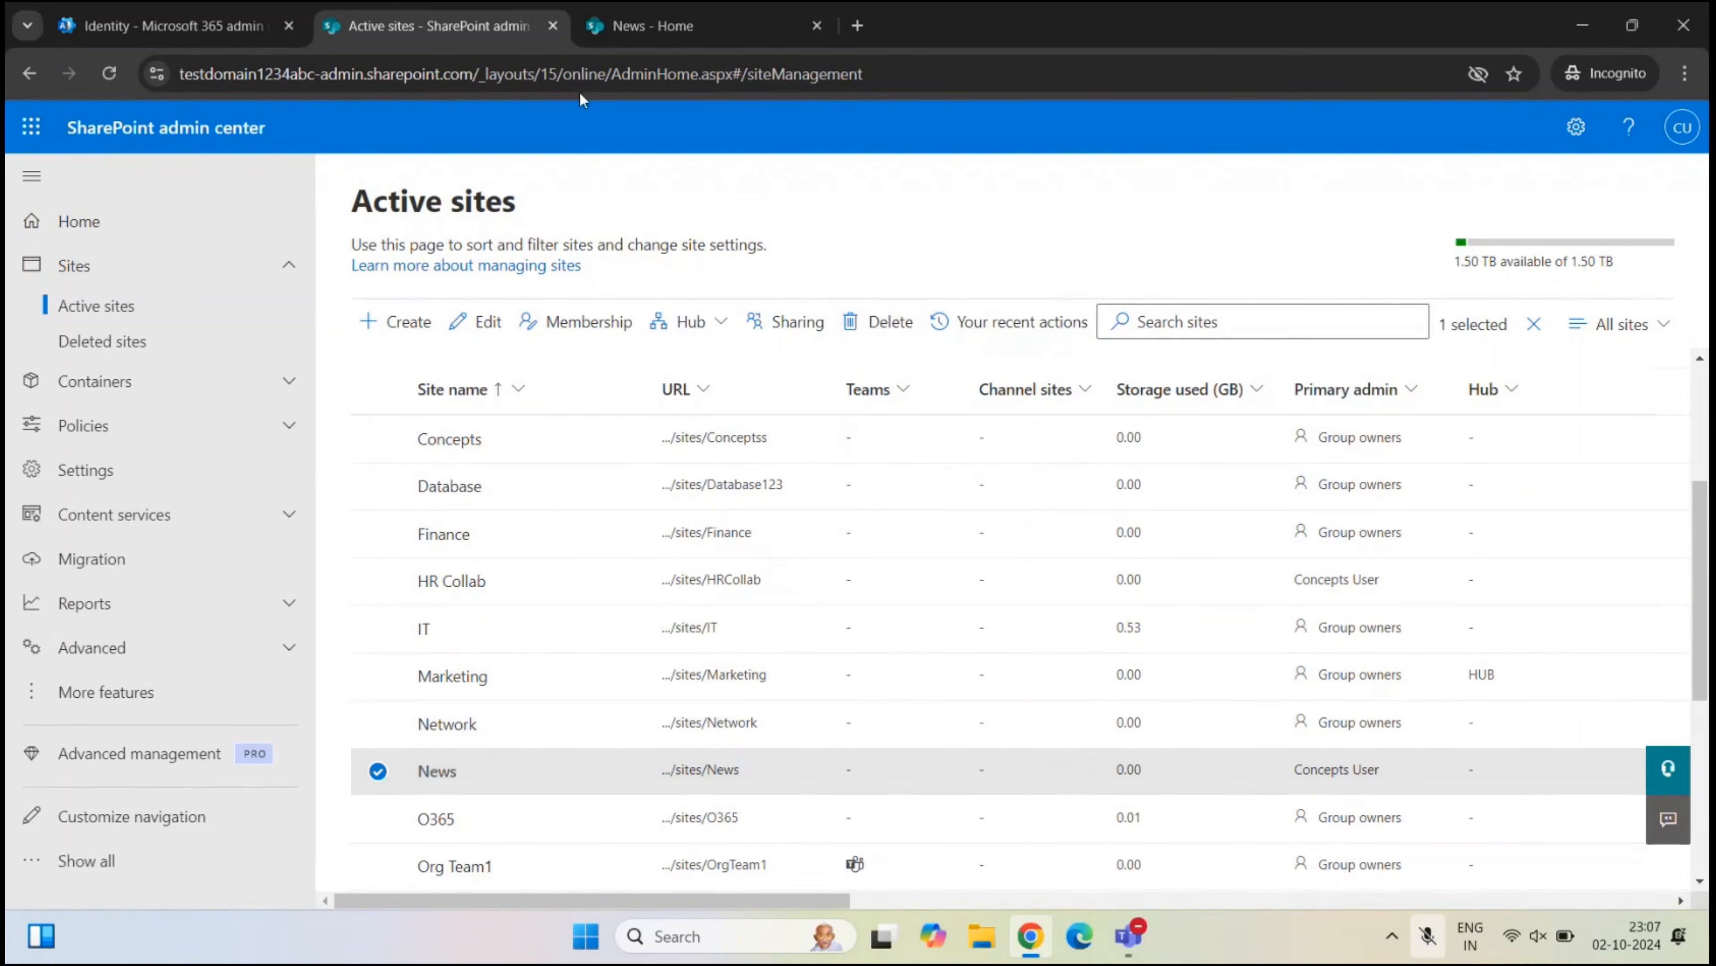
{"action": "left_click", "coordinate": [595, 26]}
{"action": "left_click", "coordinate": [111, 74]}
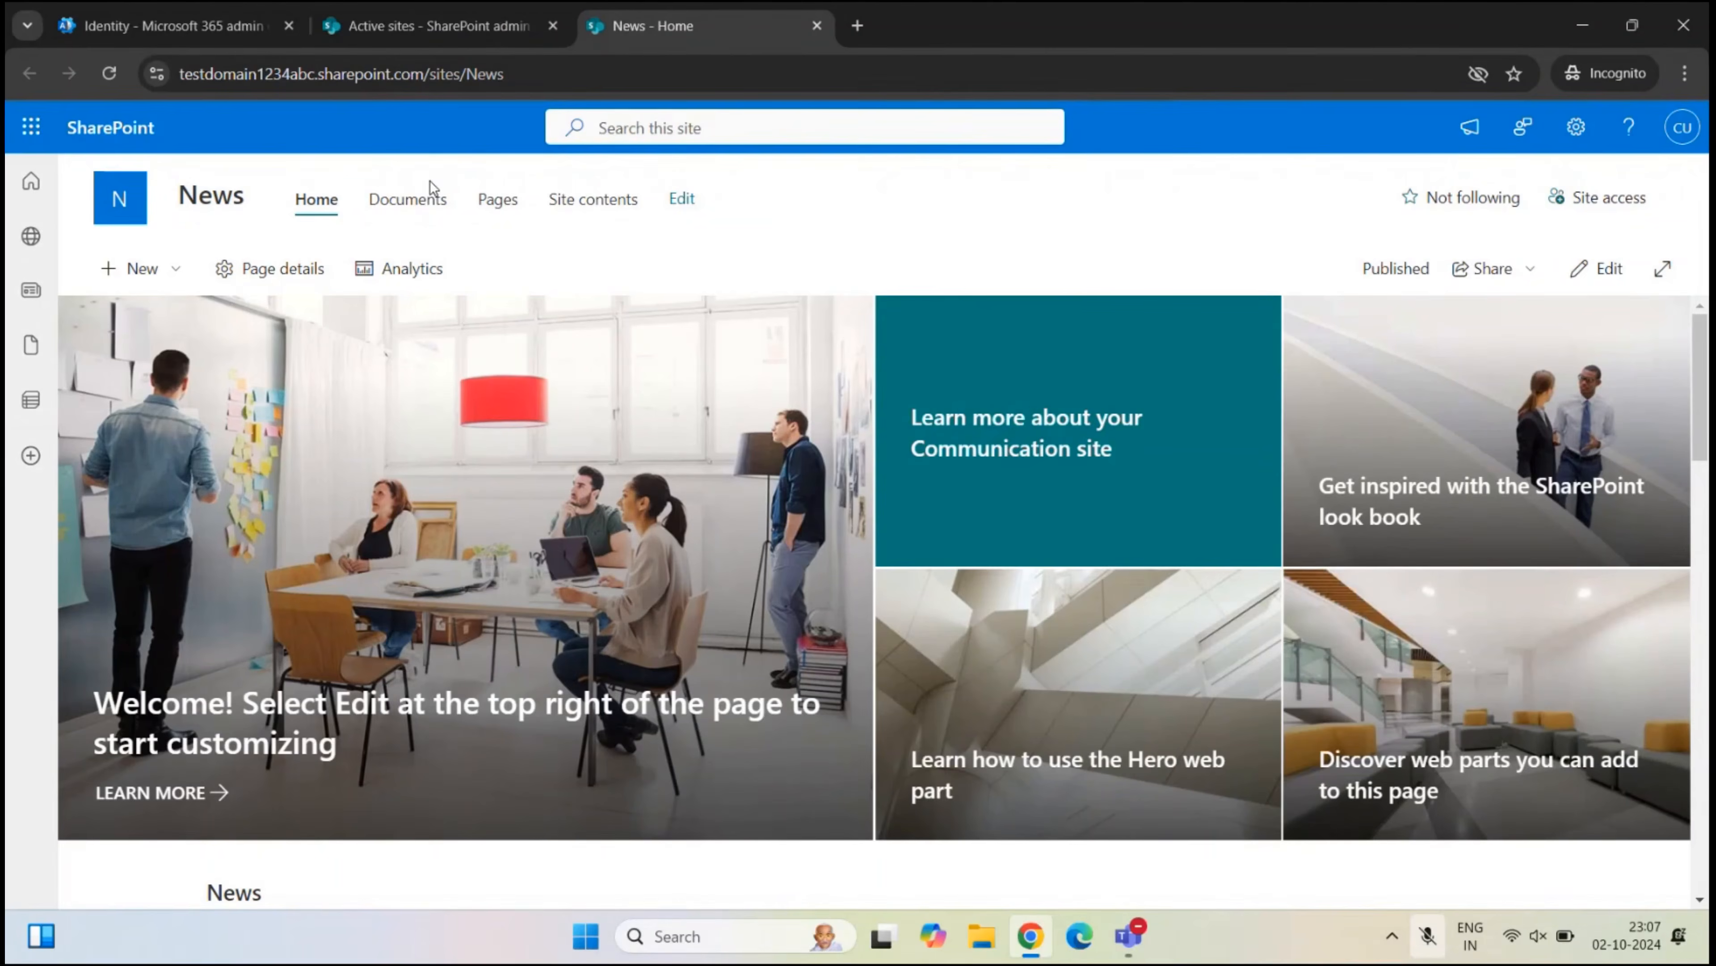
- Close the News details and open the Database team site from the active sites
{"action": "left_click", "coordinate": [419, 25]}
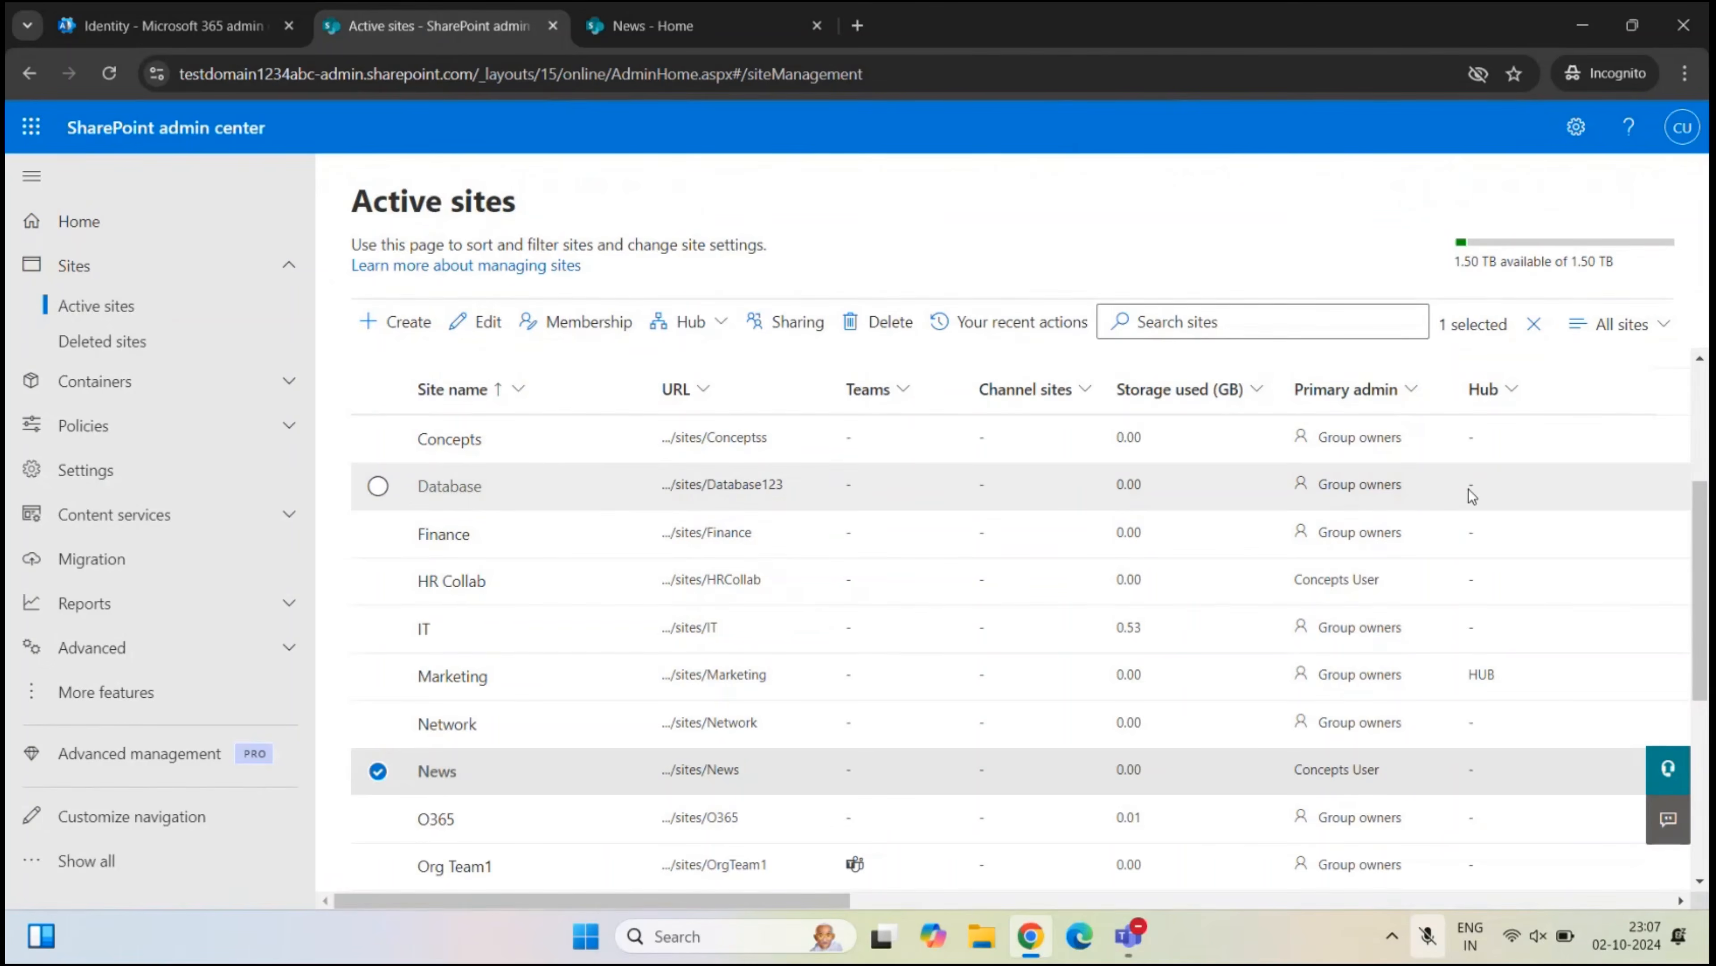
{"action": "left_click", "coordinate": [777, 481]}
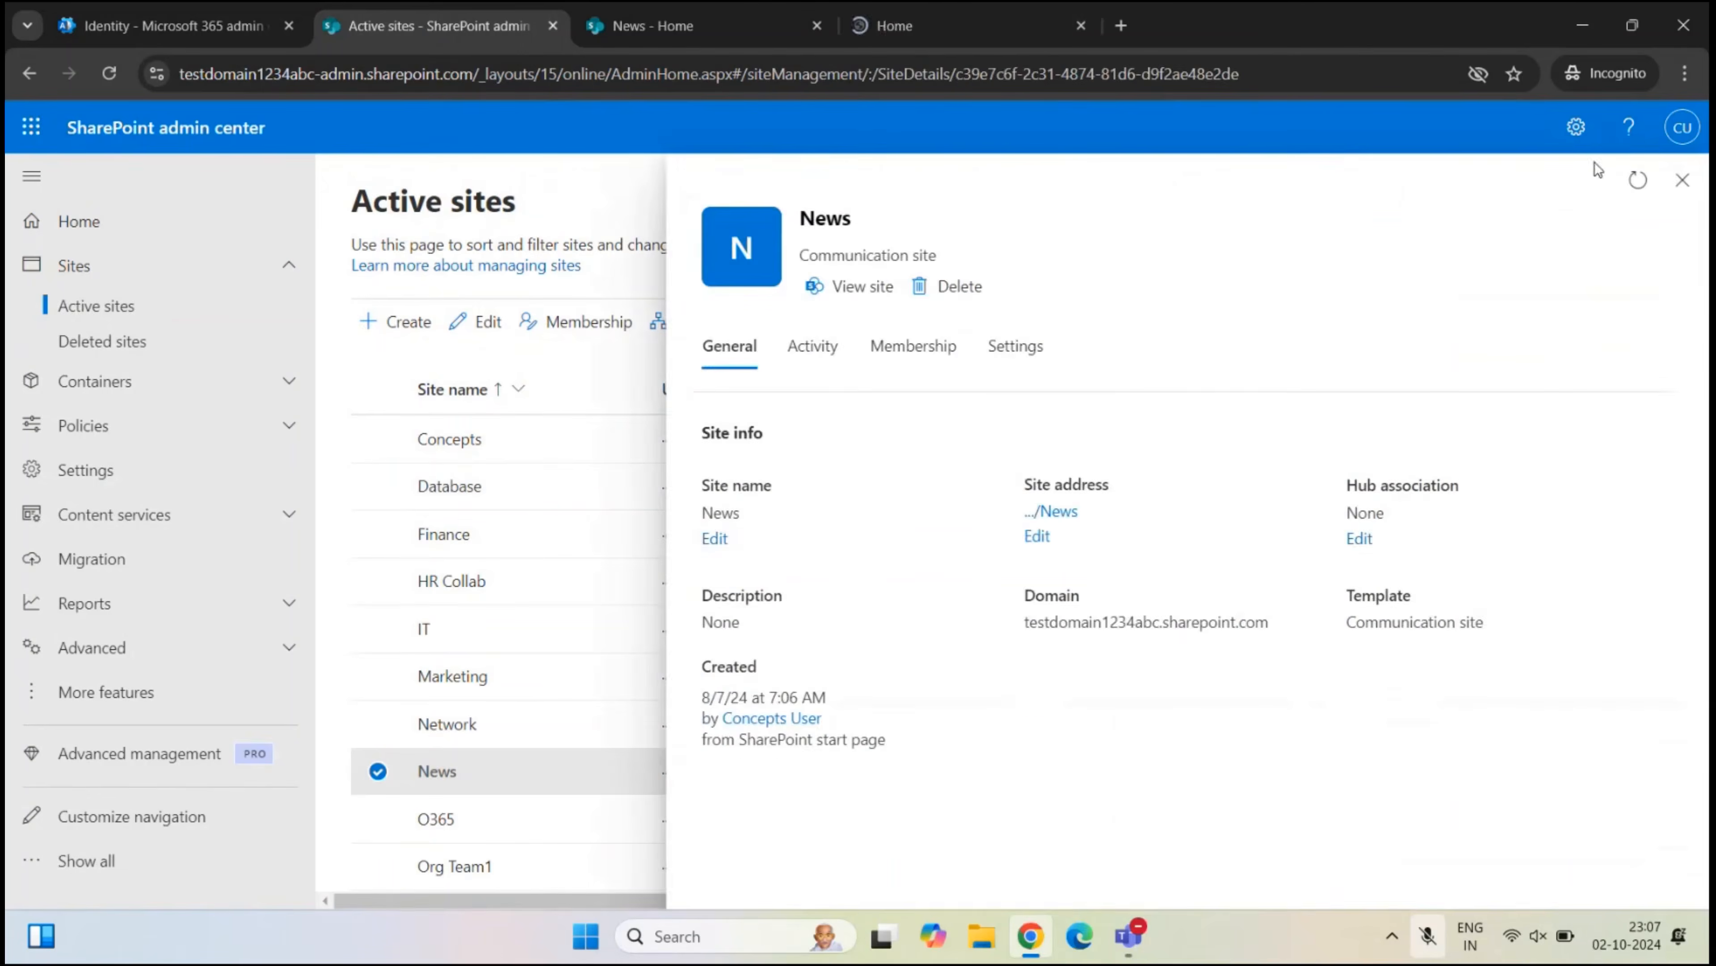
{"action": "left_click", "coordinate": [1684, 181]}
{"action": "left_click", "coordinate": [1034, 30]}
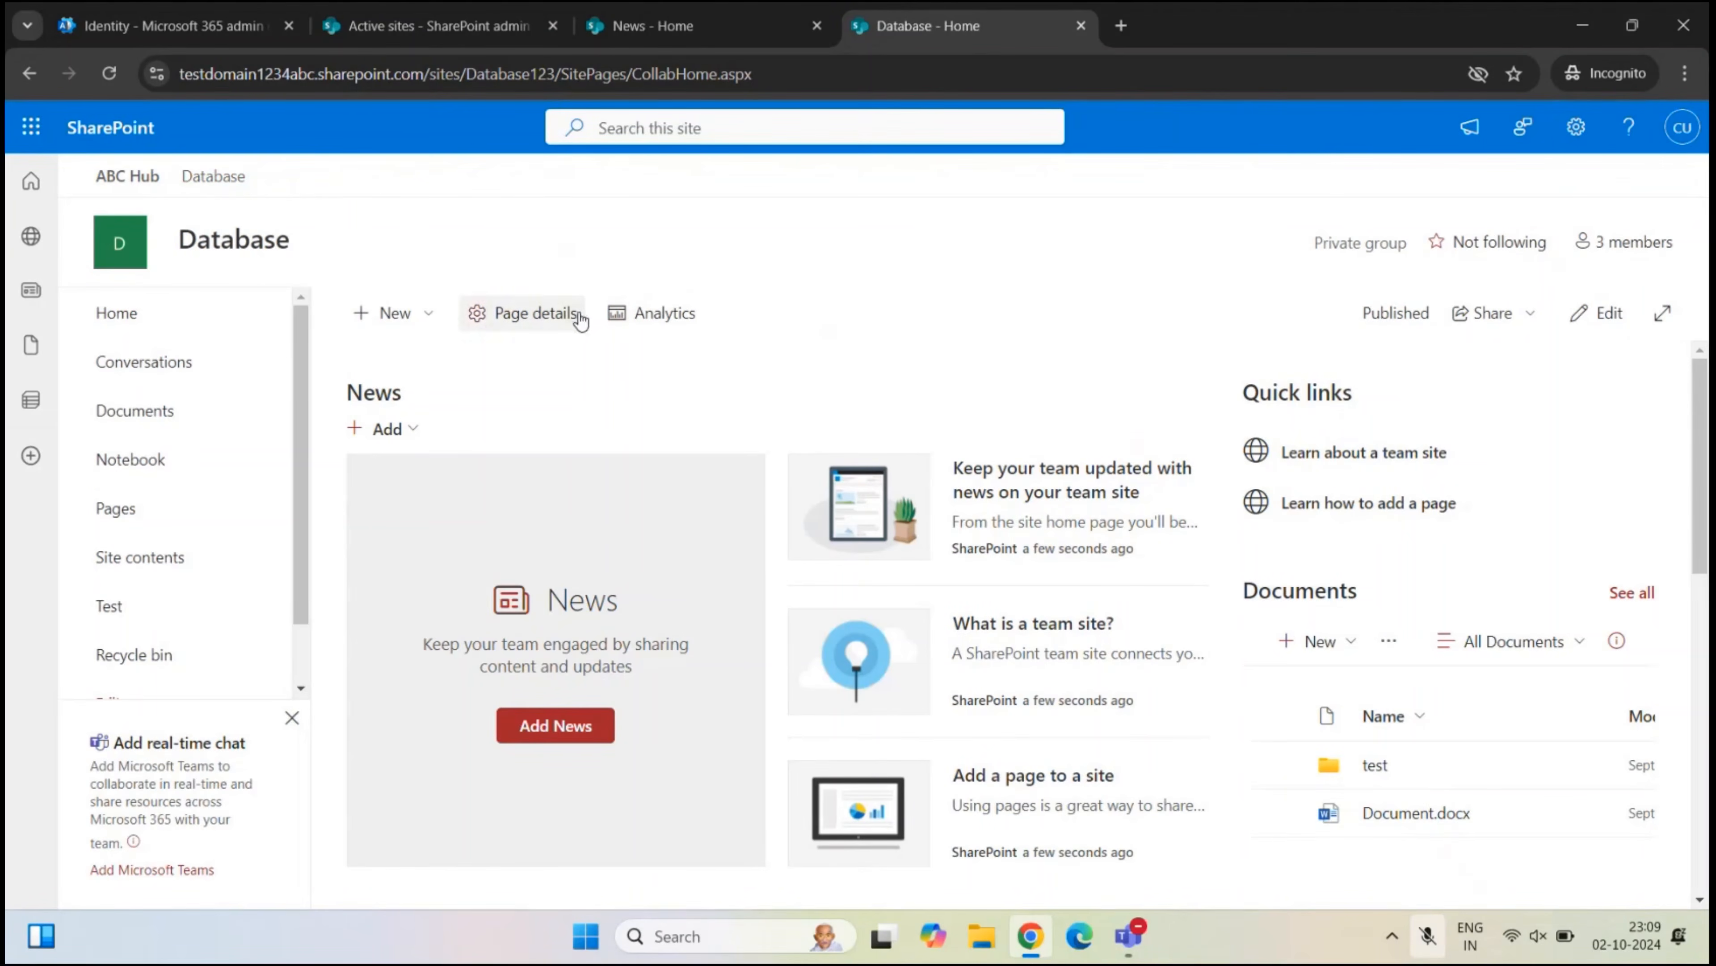
- Set the Database site's hub site association to None in its site information and save
{"action": "left_click", "coordinate": [1576, 127]}
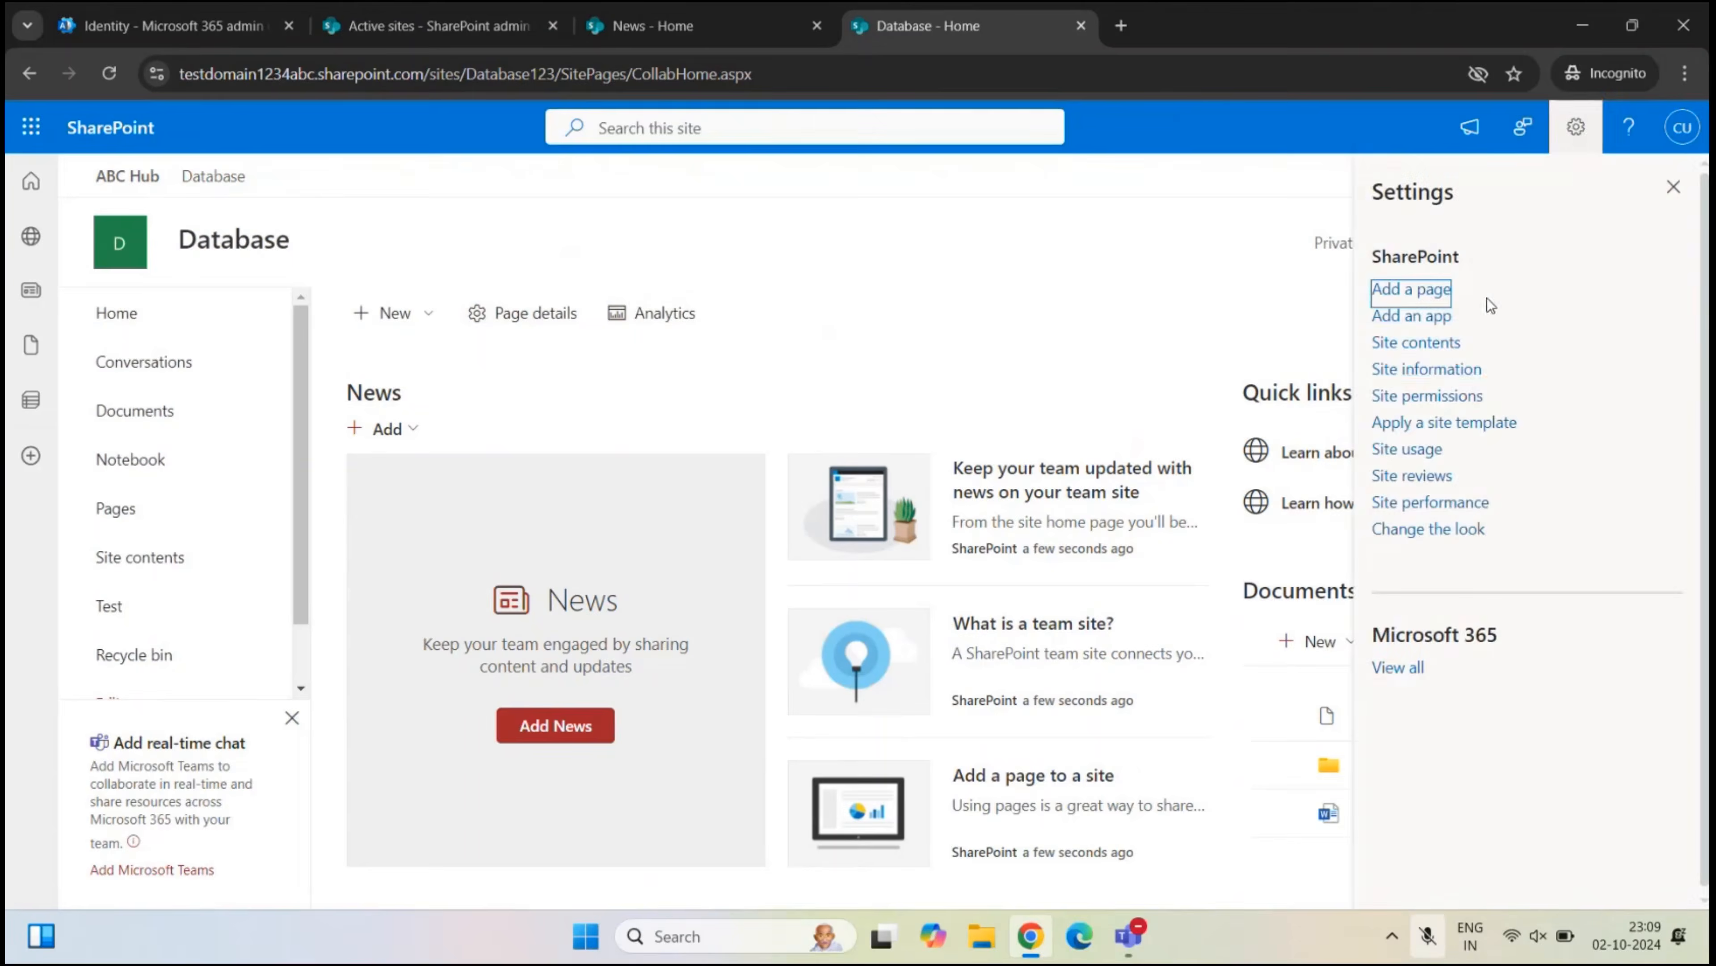
{"action": "left_click", "coordinate": [1427, 369]}
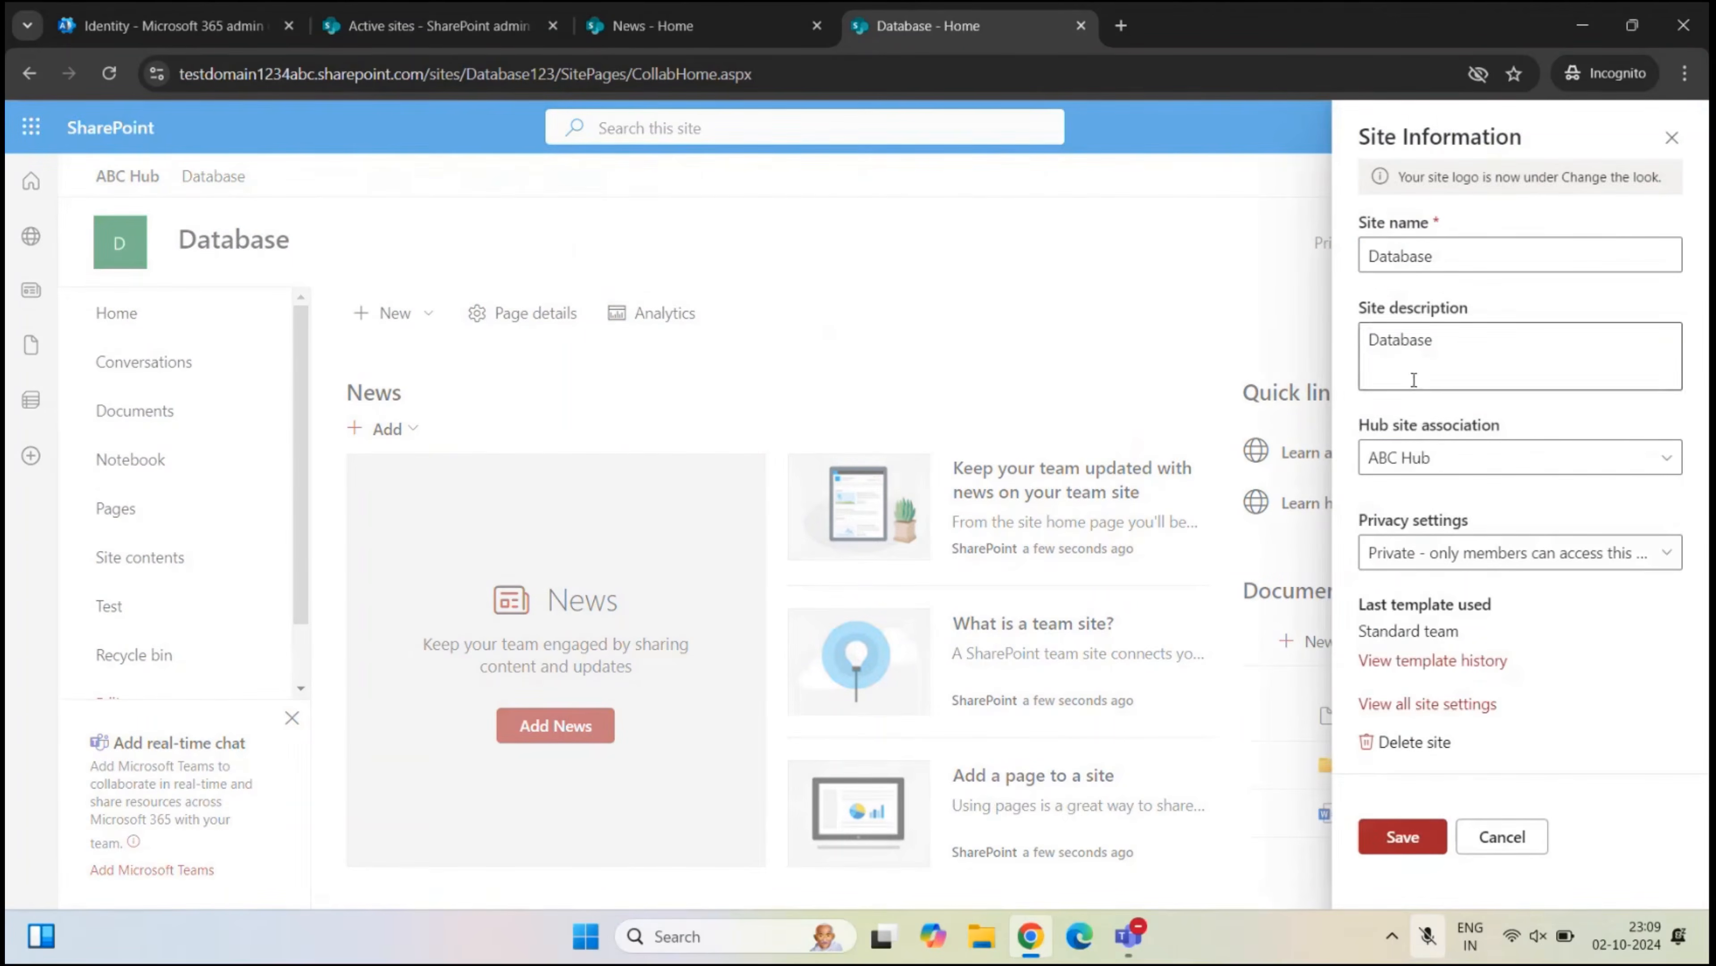
{"action": "left_click_drag", "start_coordinate": [1359, 426], "coordinate": [1494, 431]}
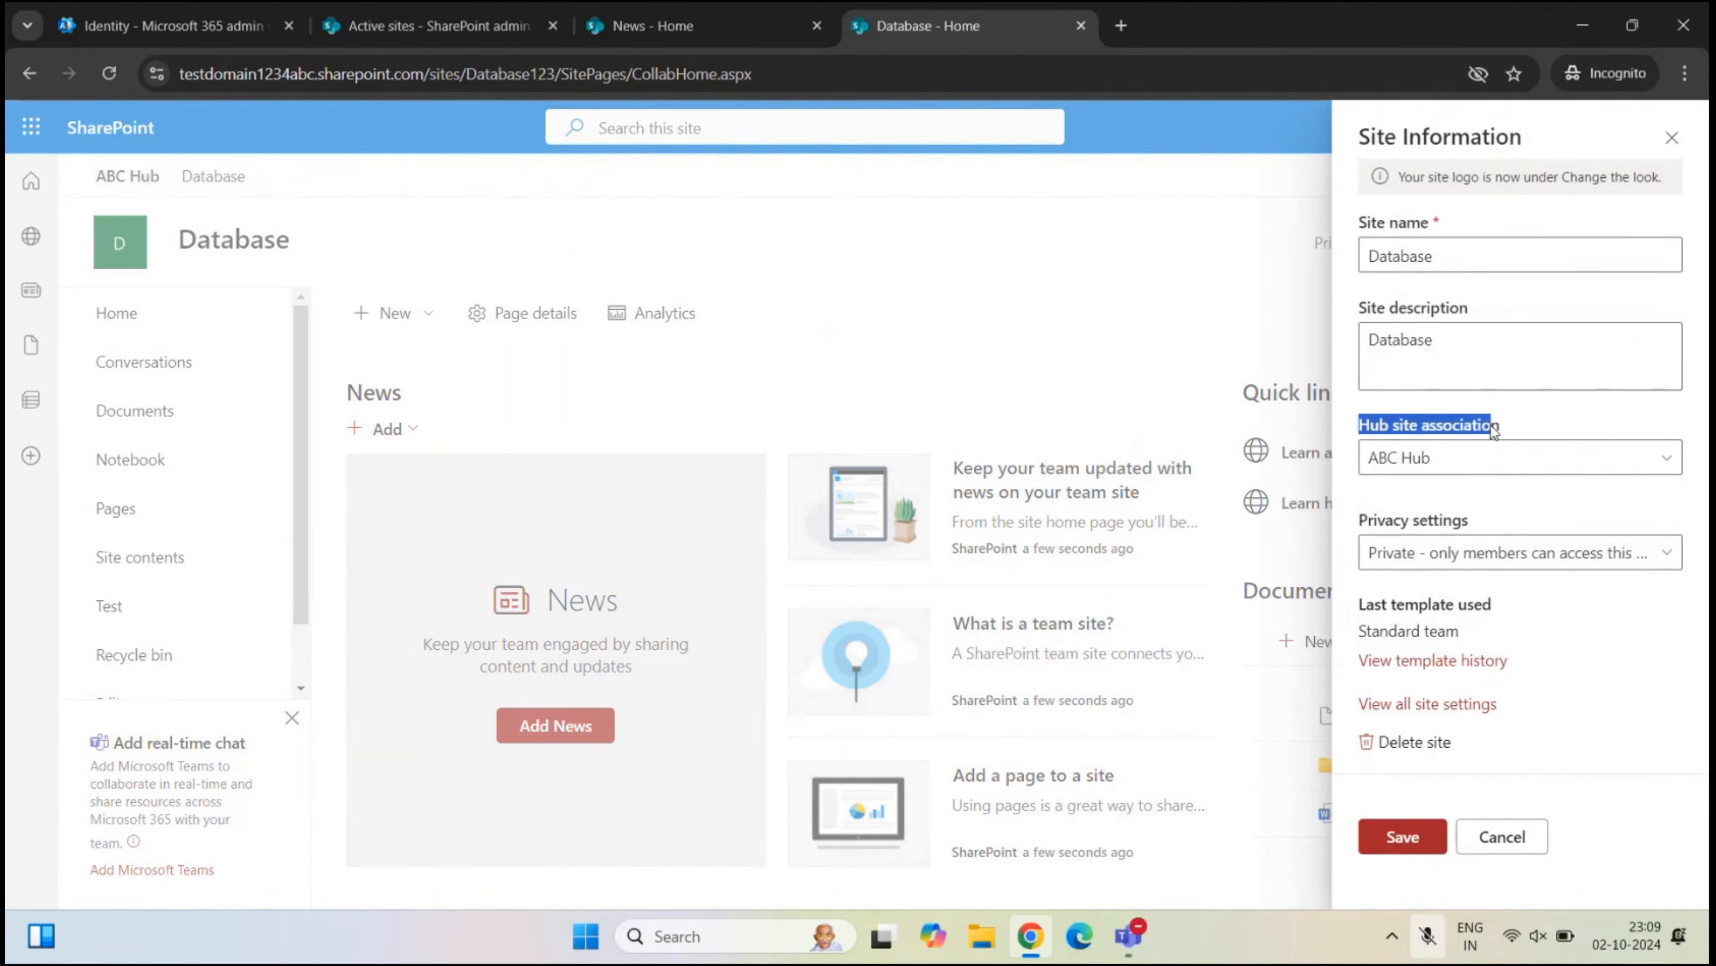
{"action": "left_click", "coordinate": [1436, 460]}
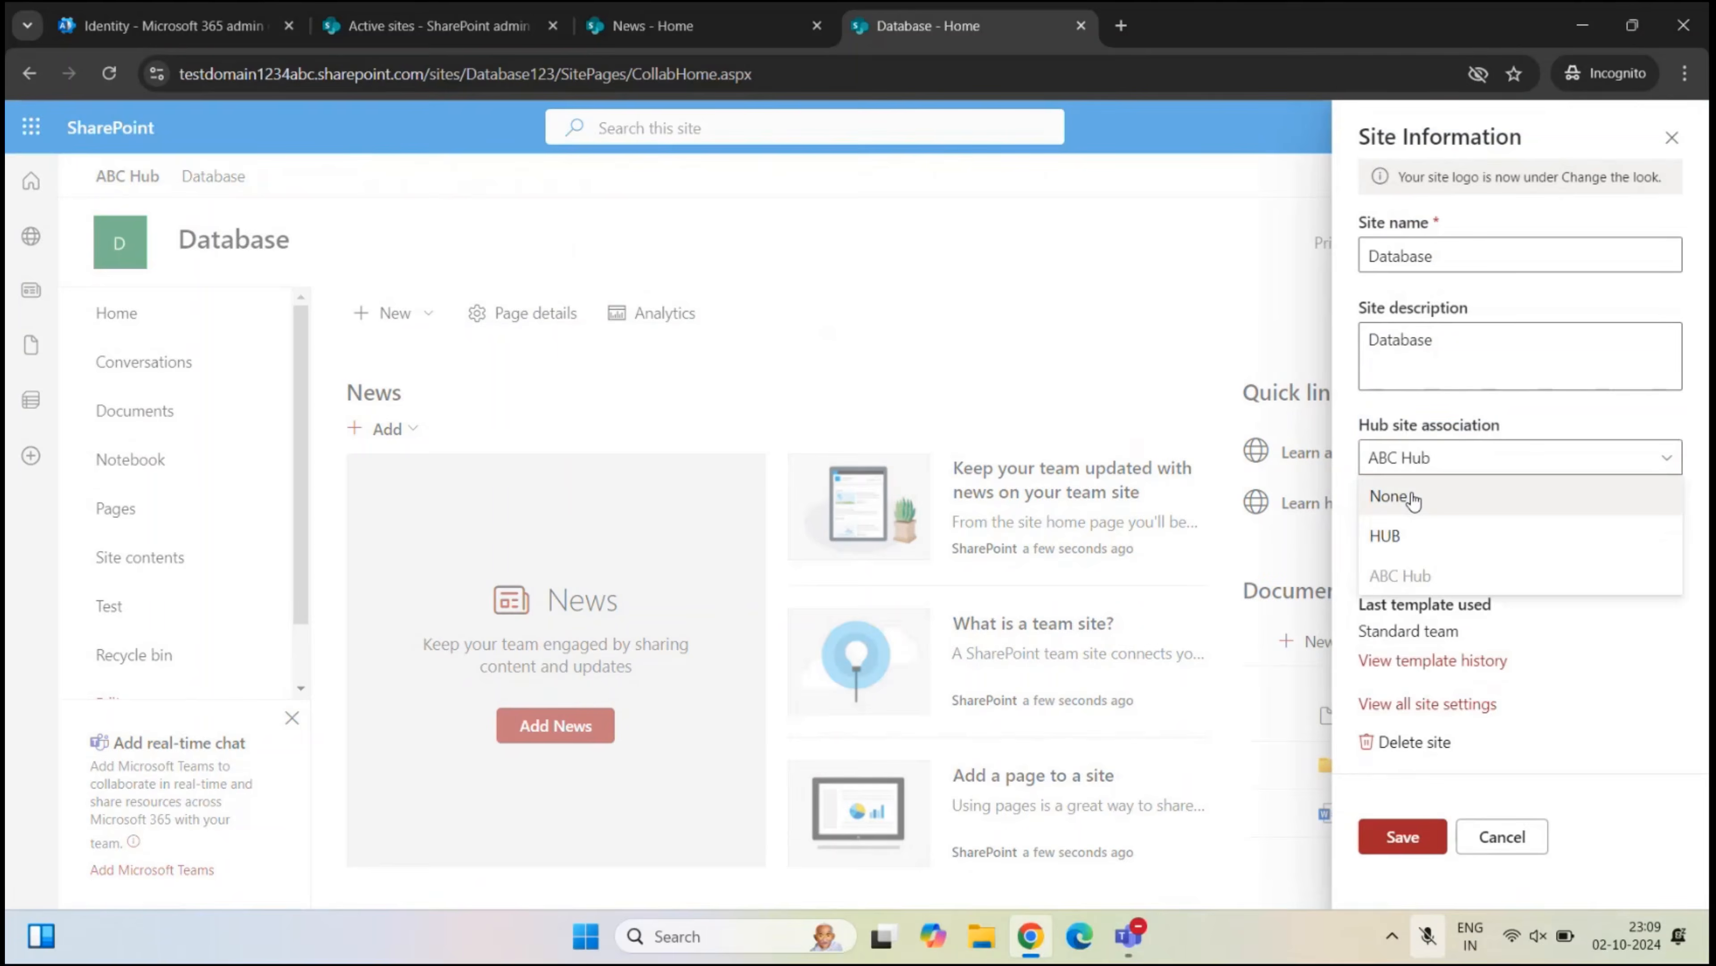
{"action": "left_click", "coordinate": [1413, 499]}
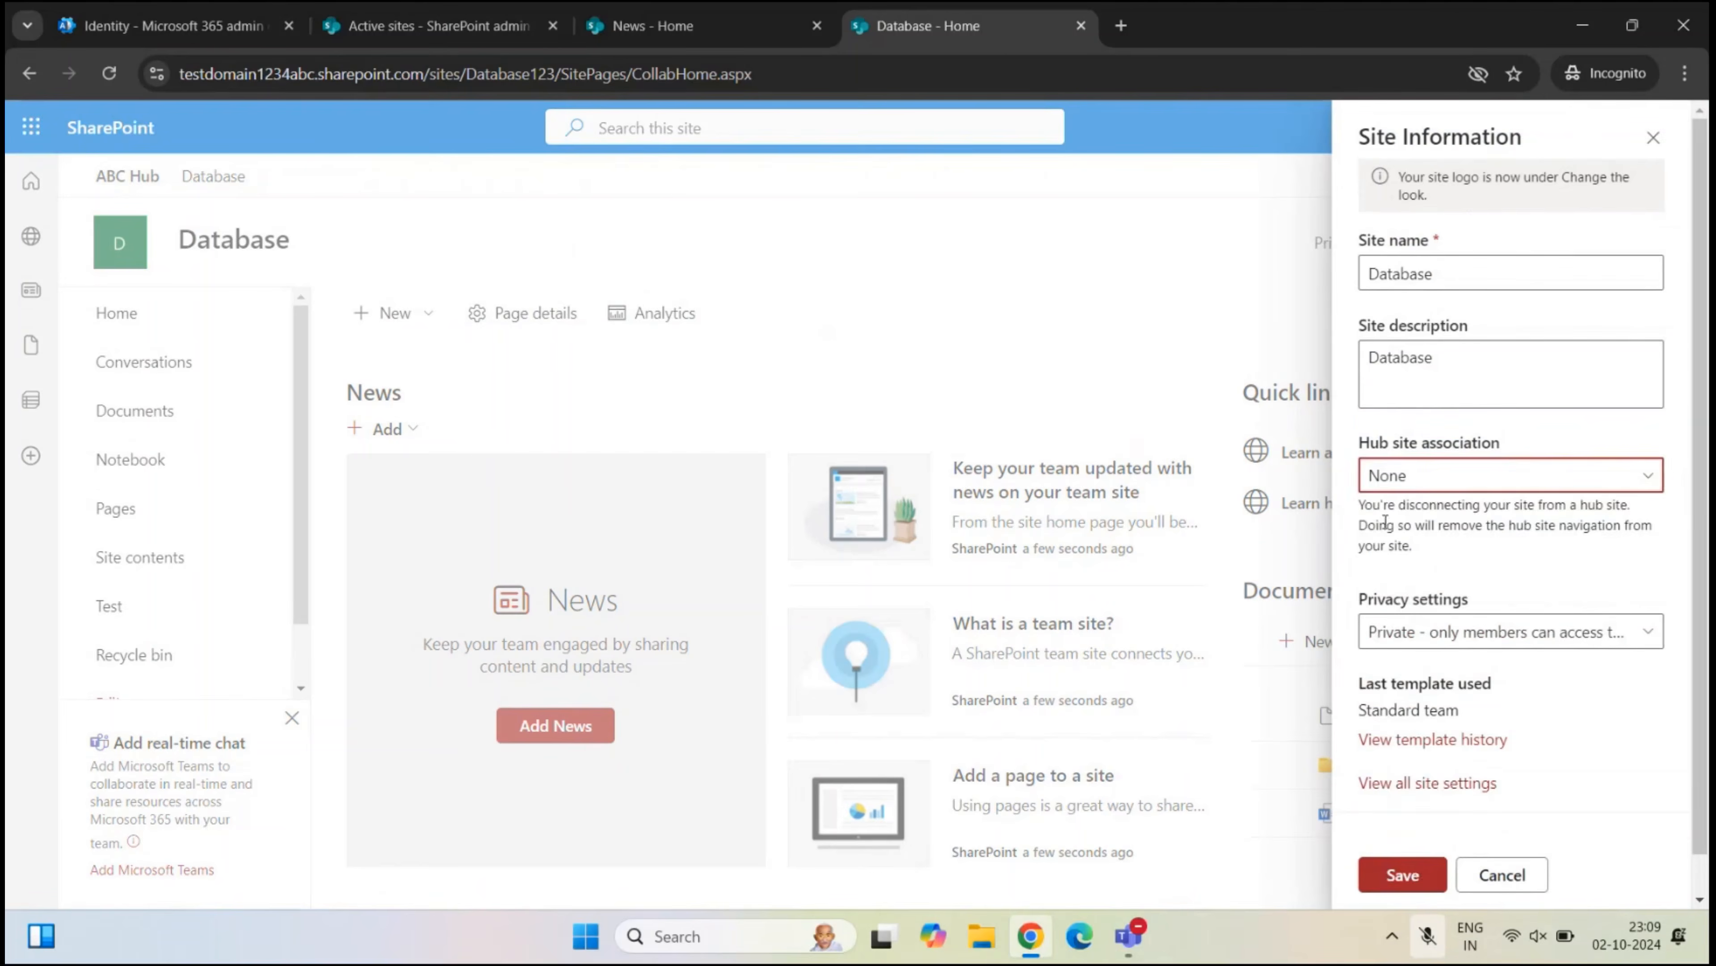
{"action": "left_click", "coordinate": [1410, 877]}
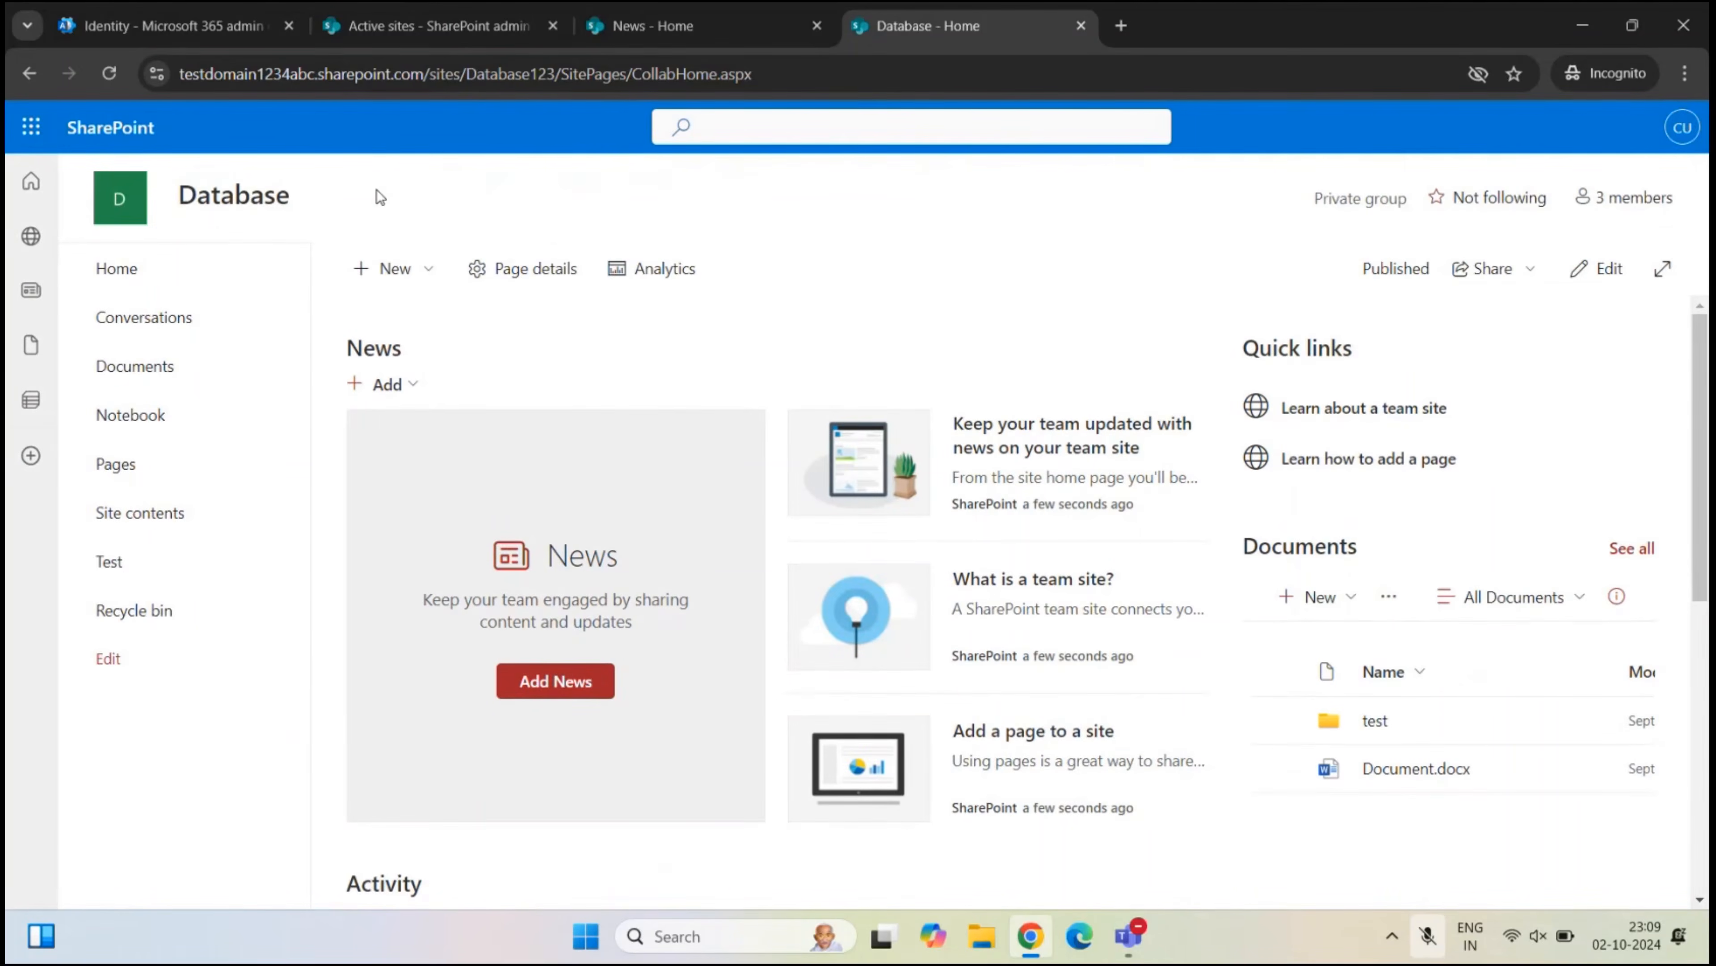
- Delete the News communication site from the active sites in the admin center and close the confirmation
{"action": "left_click", "coordinate": [454, 27]}
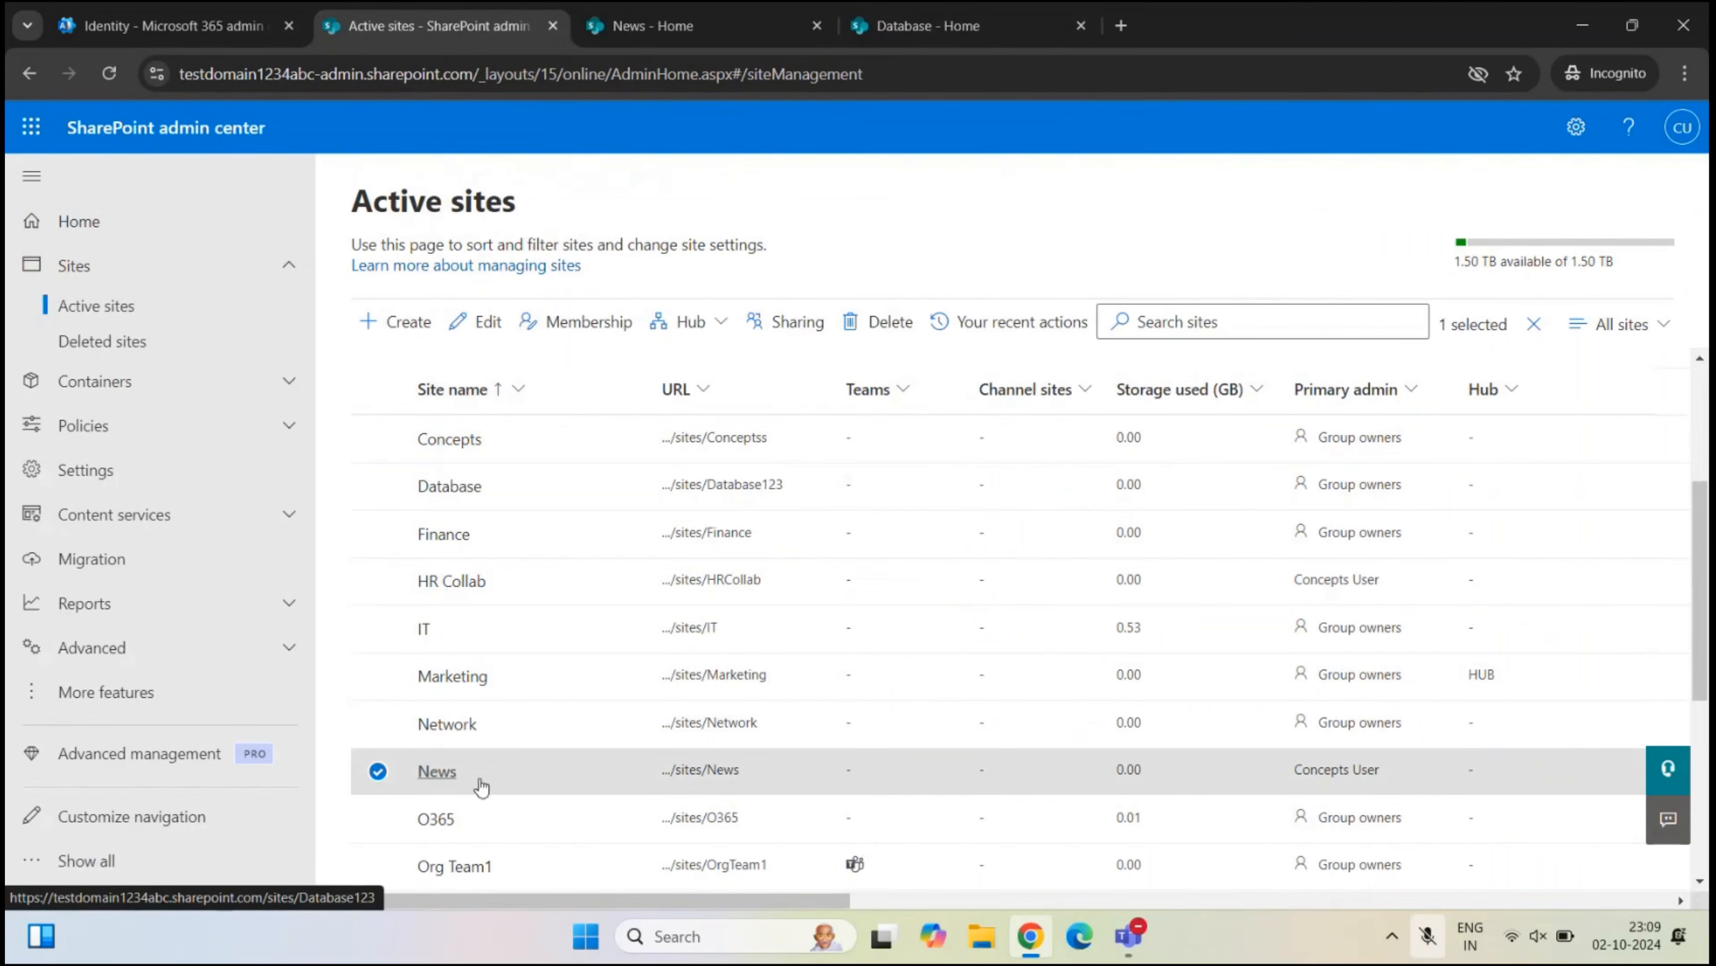
{"action": "left_click", "coordinate": [874, 329]}
{"action": "left_click", "coordinate": [756, 877]}
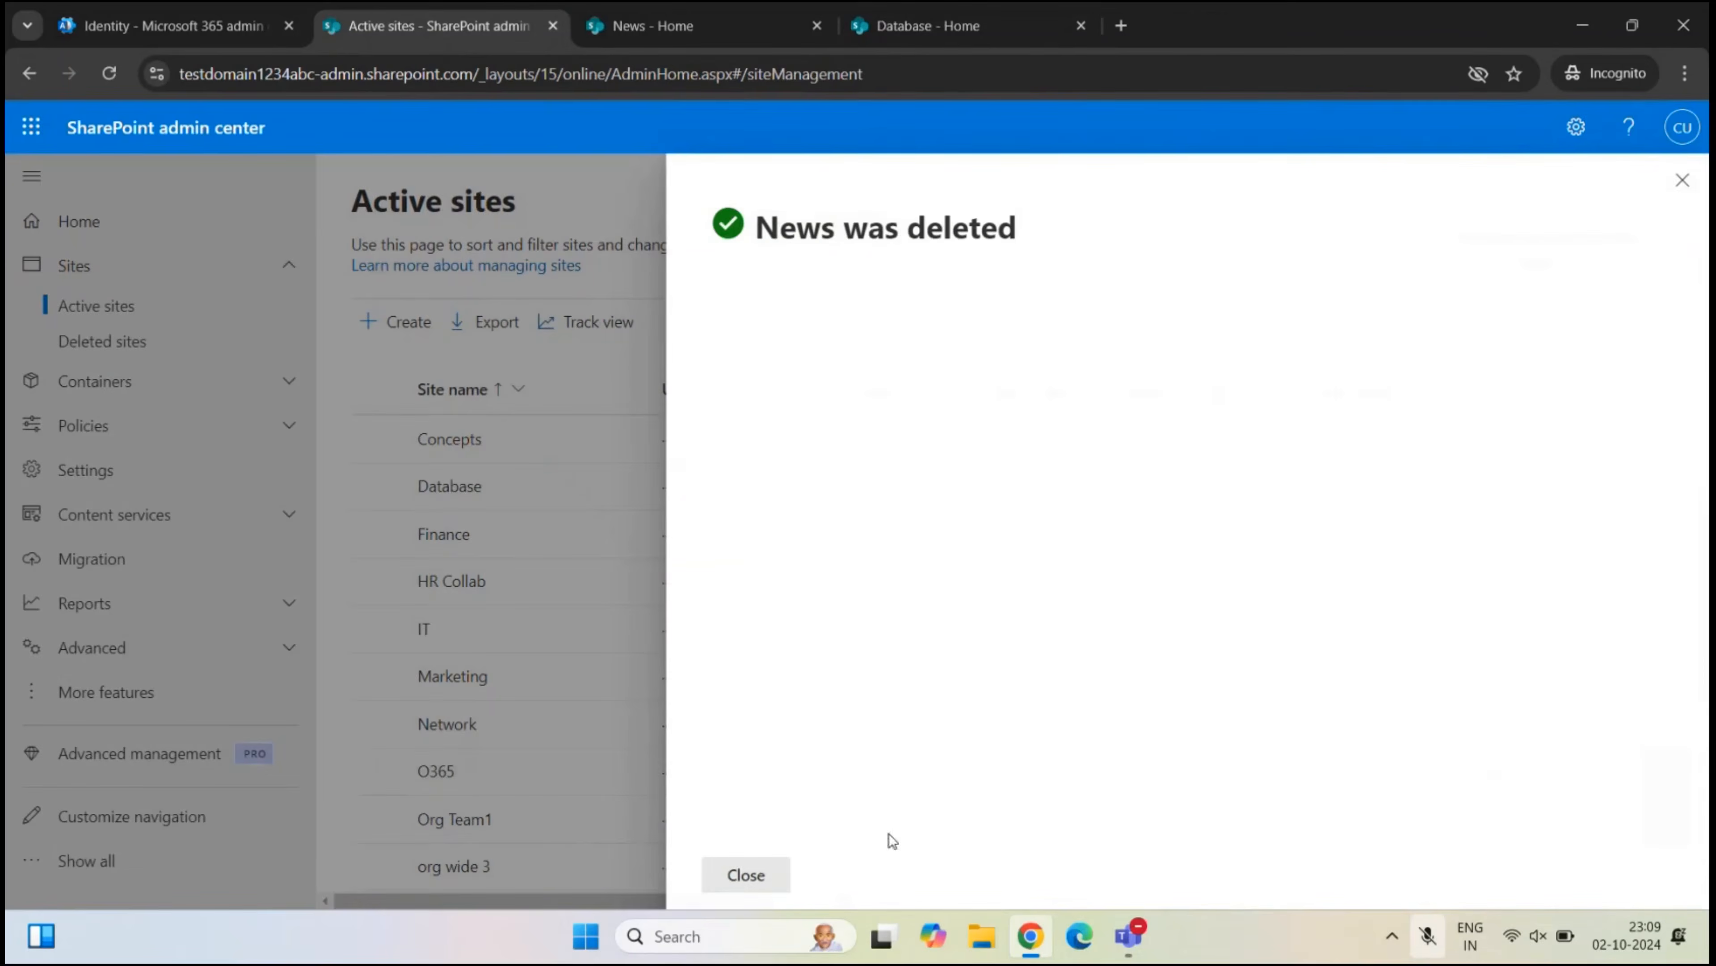
{"action": "left_click", "coordinate": [768, 875]}
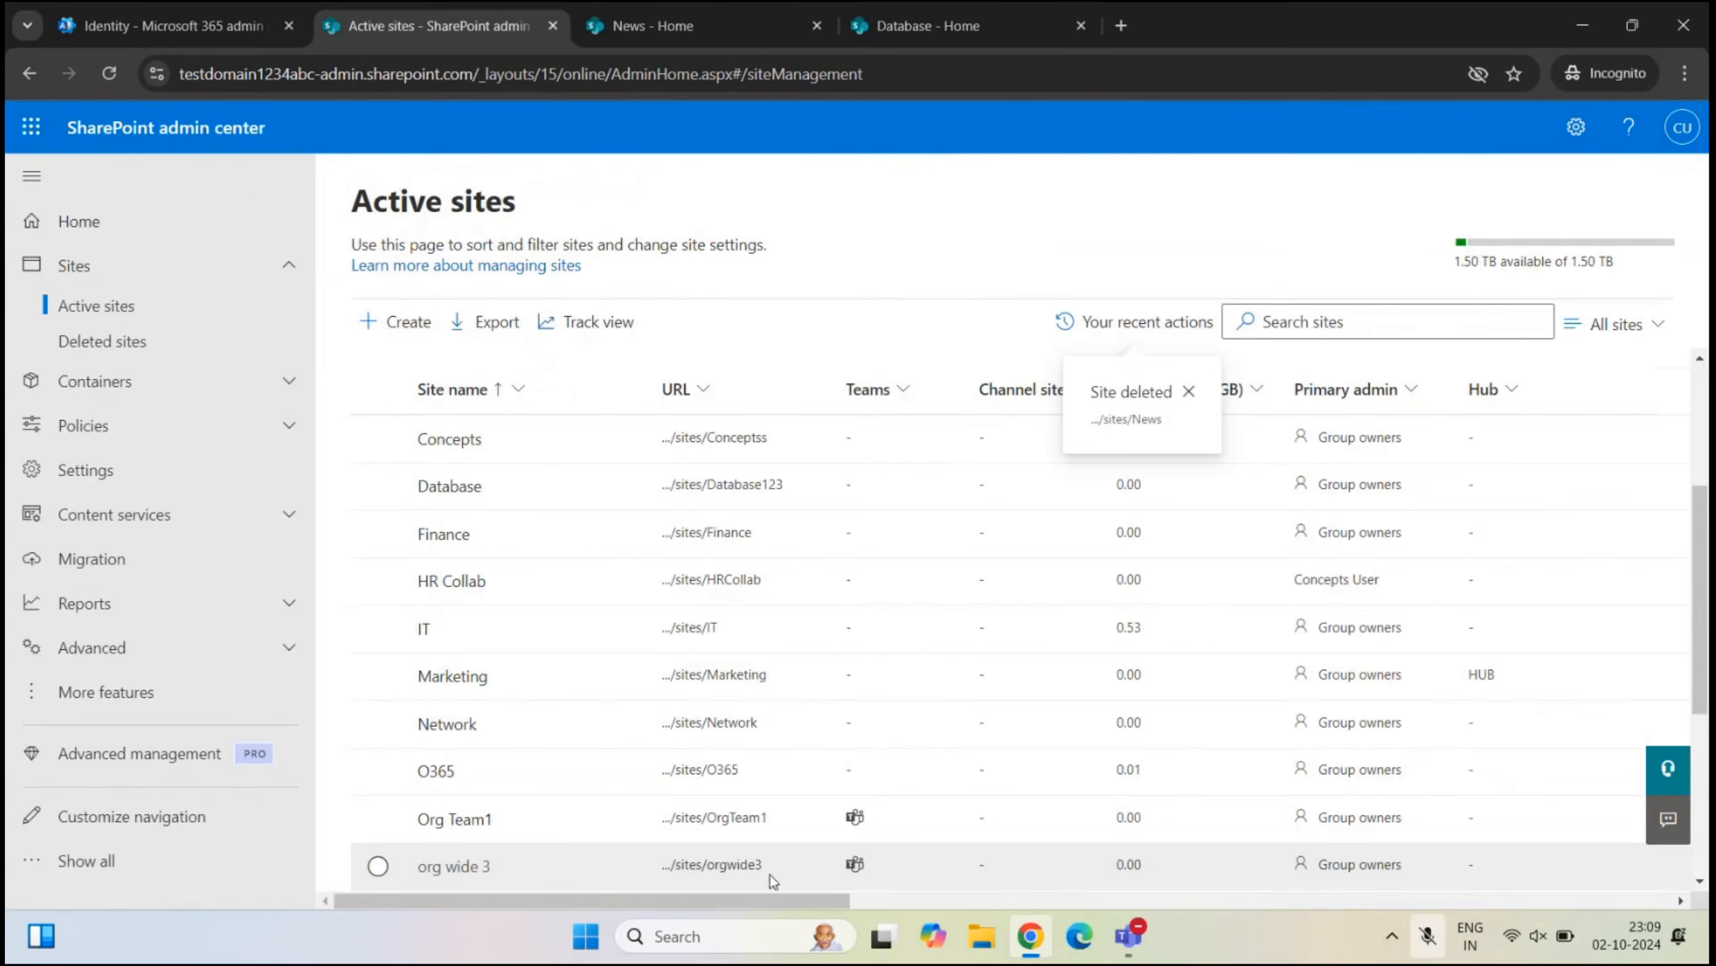
- Permanently delete the HR site from the deleted sites, and select ABC Team Site to check its permanent delete option
{"action": "left_click", "coordinate": [148, 344]}
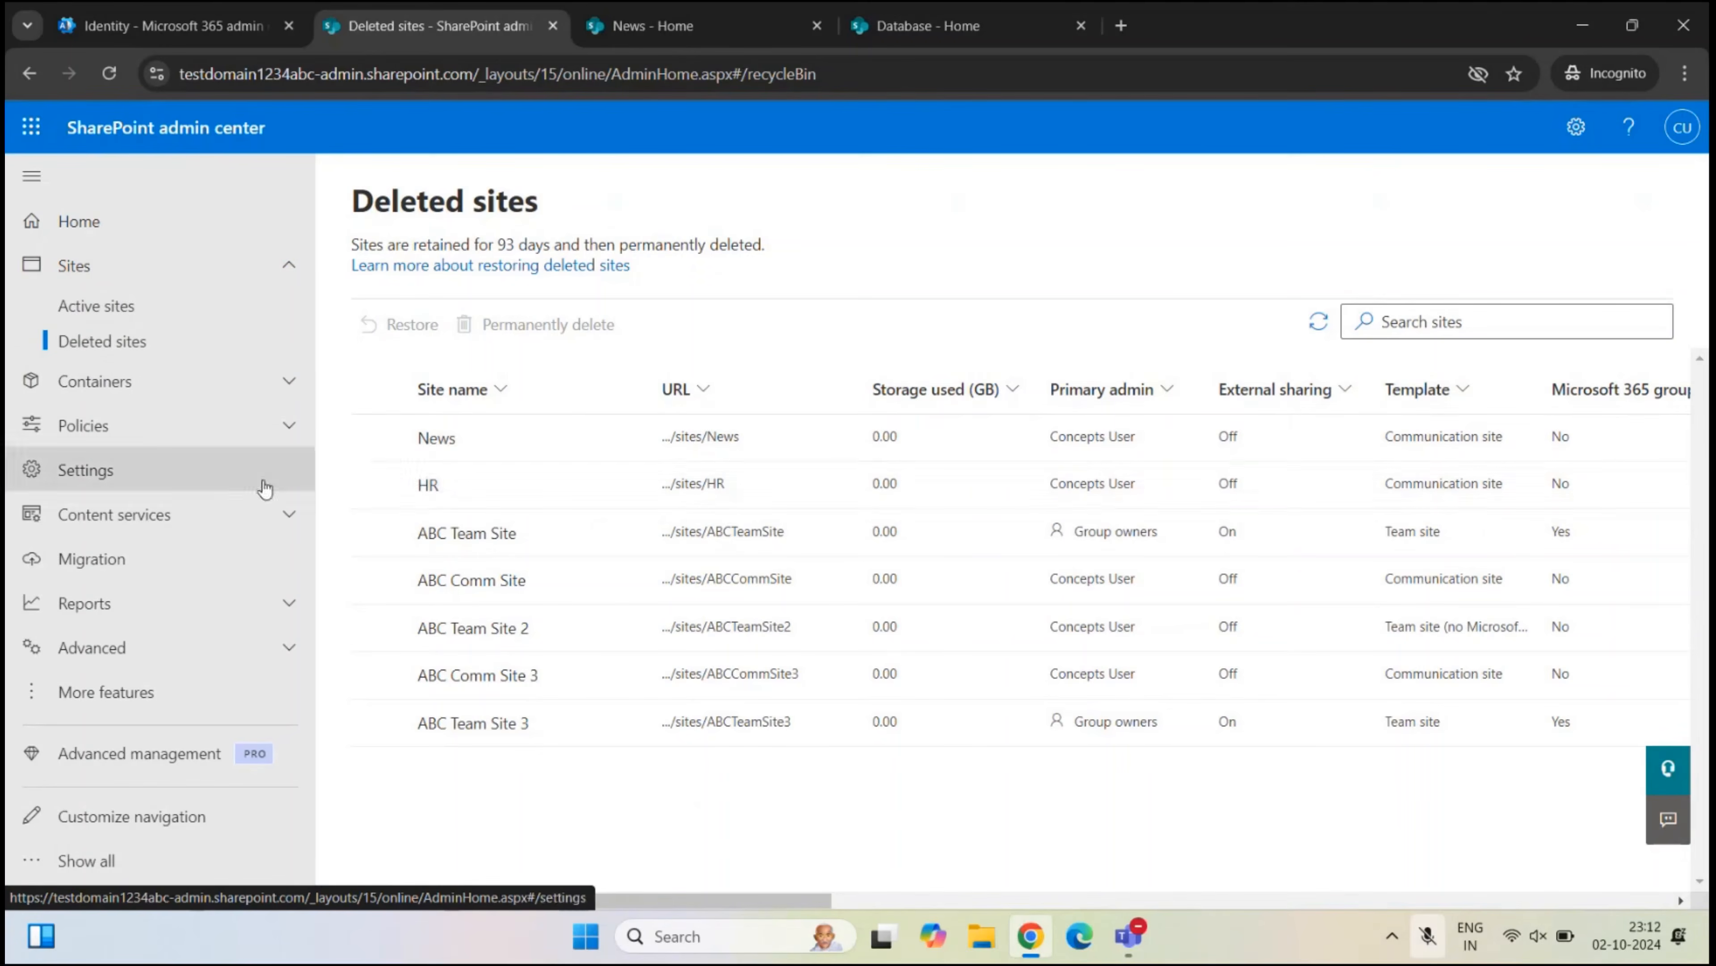
{"action": "left_click", "coordinate": [377, 484]}
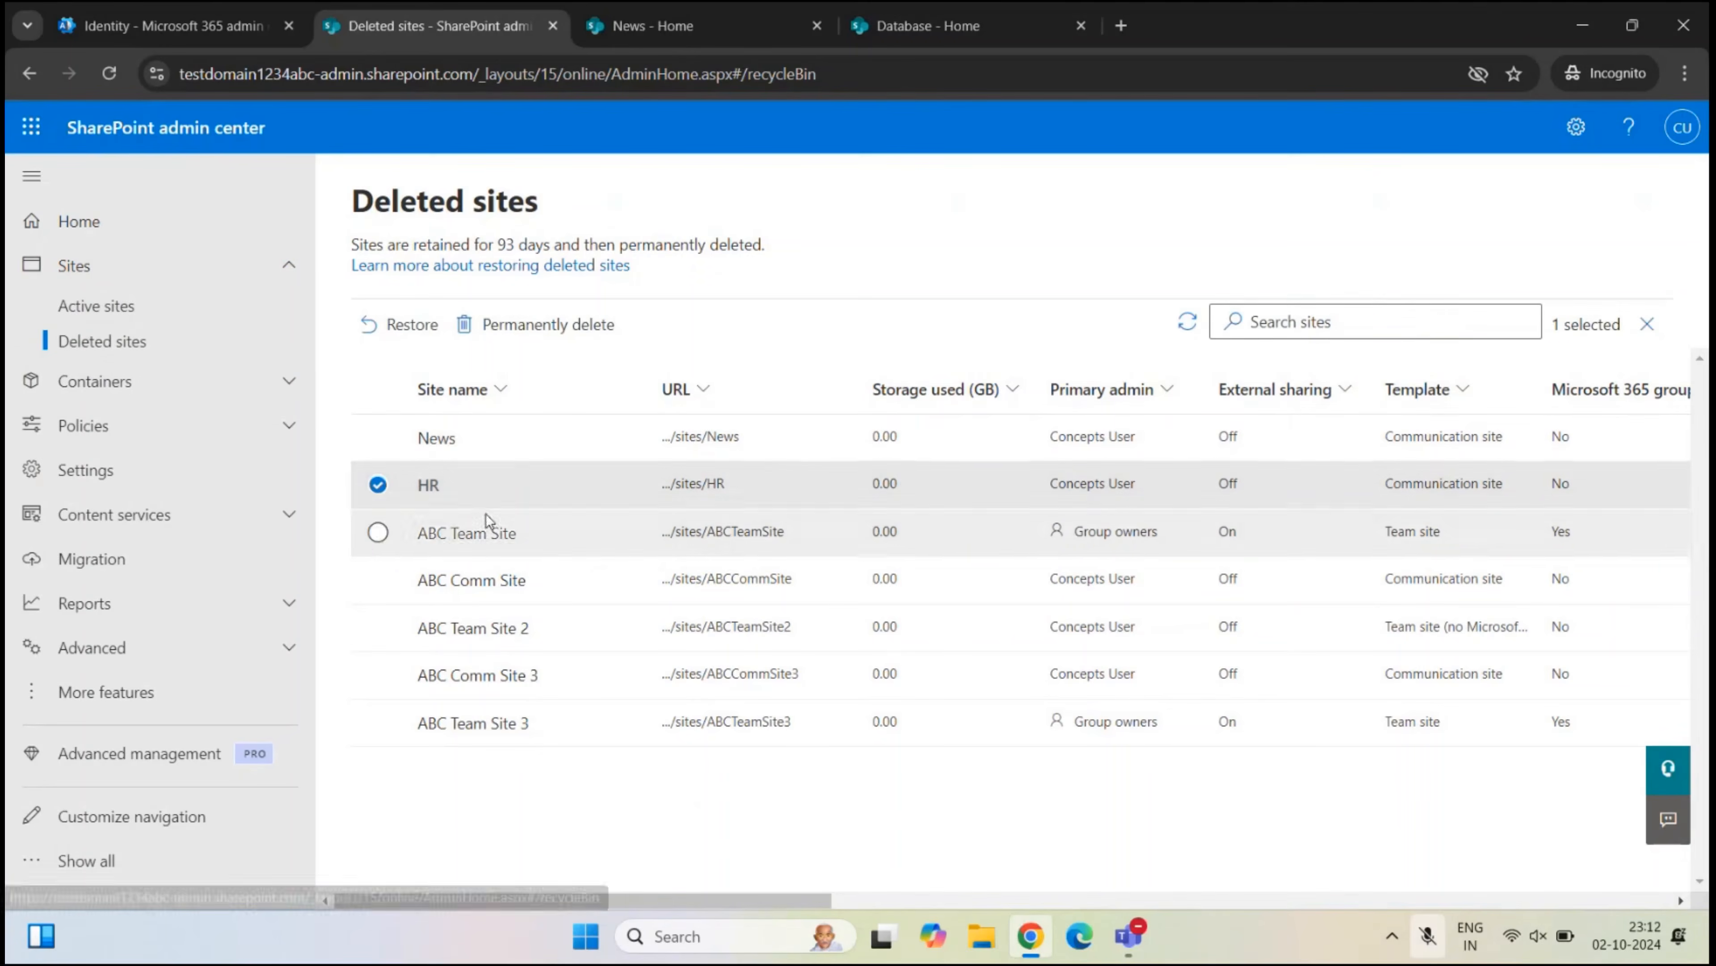
{"action": "left_click", "coordinate": [525, 324]}
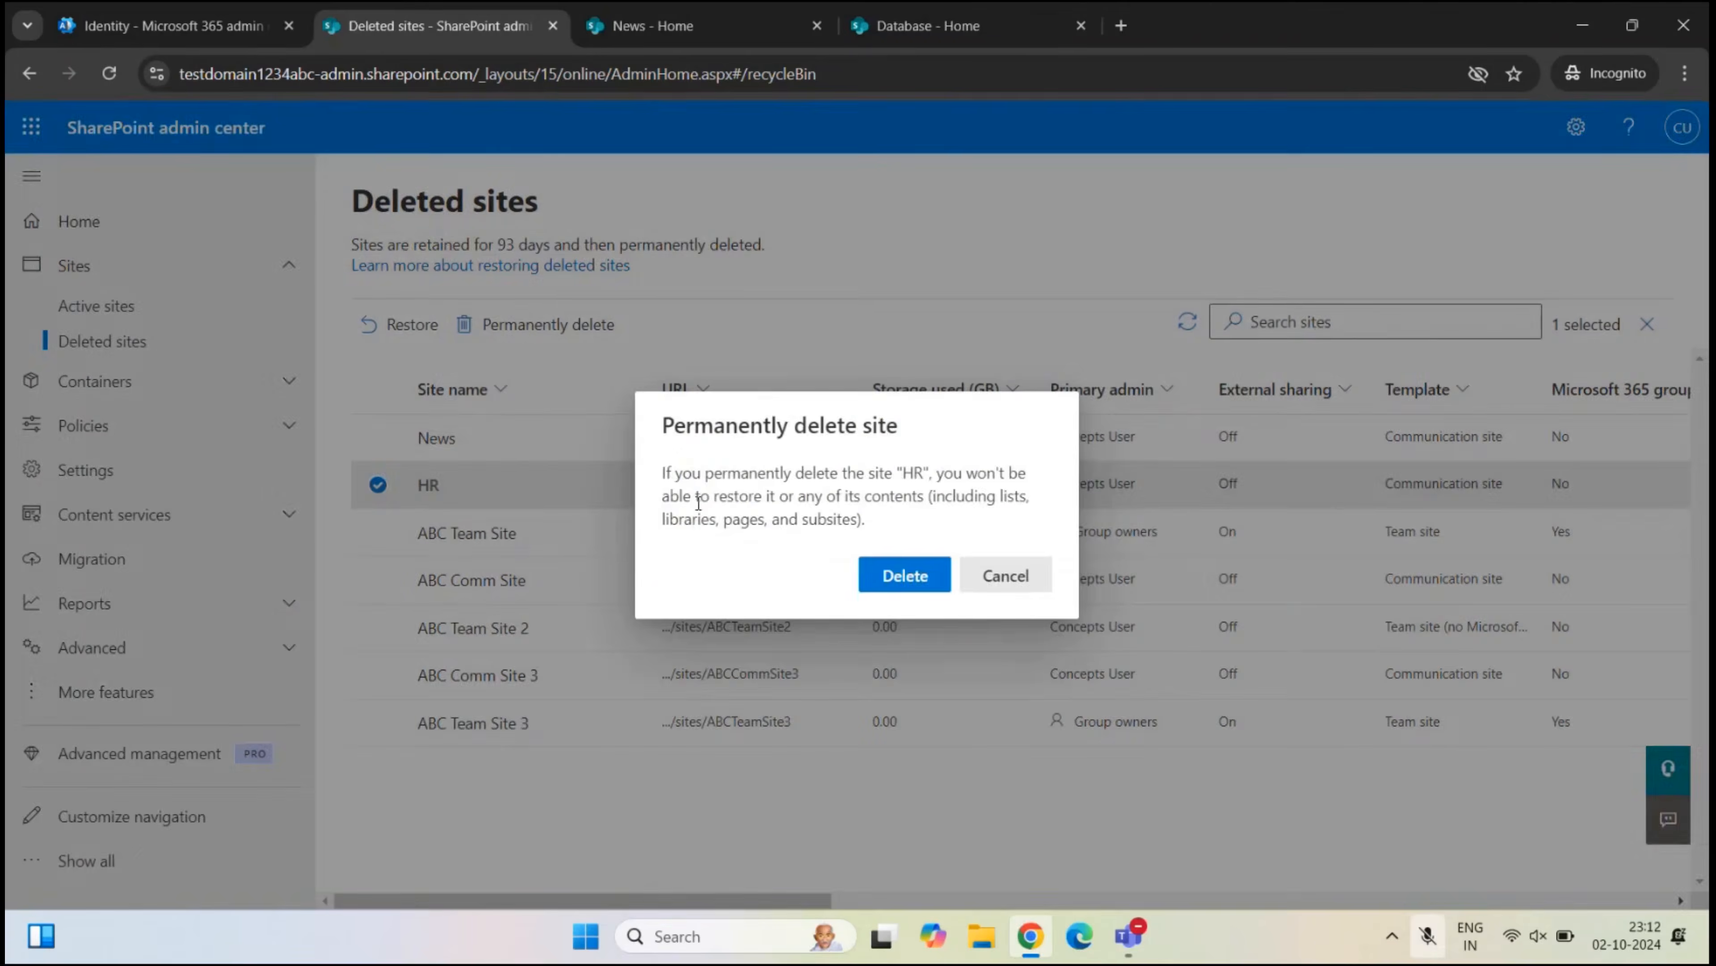
{"action": "left_click", "coordinate": [890, 579]}
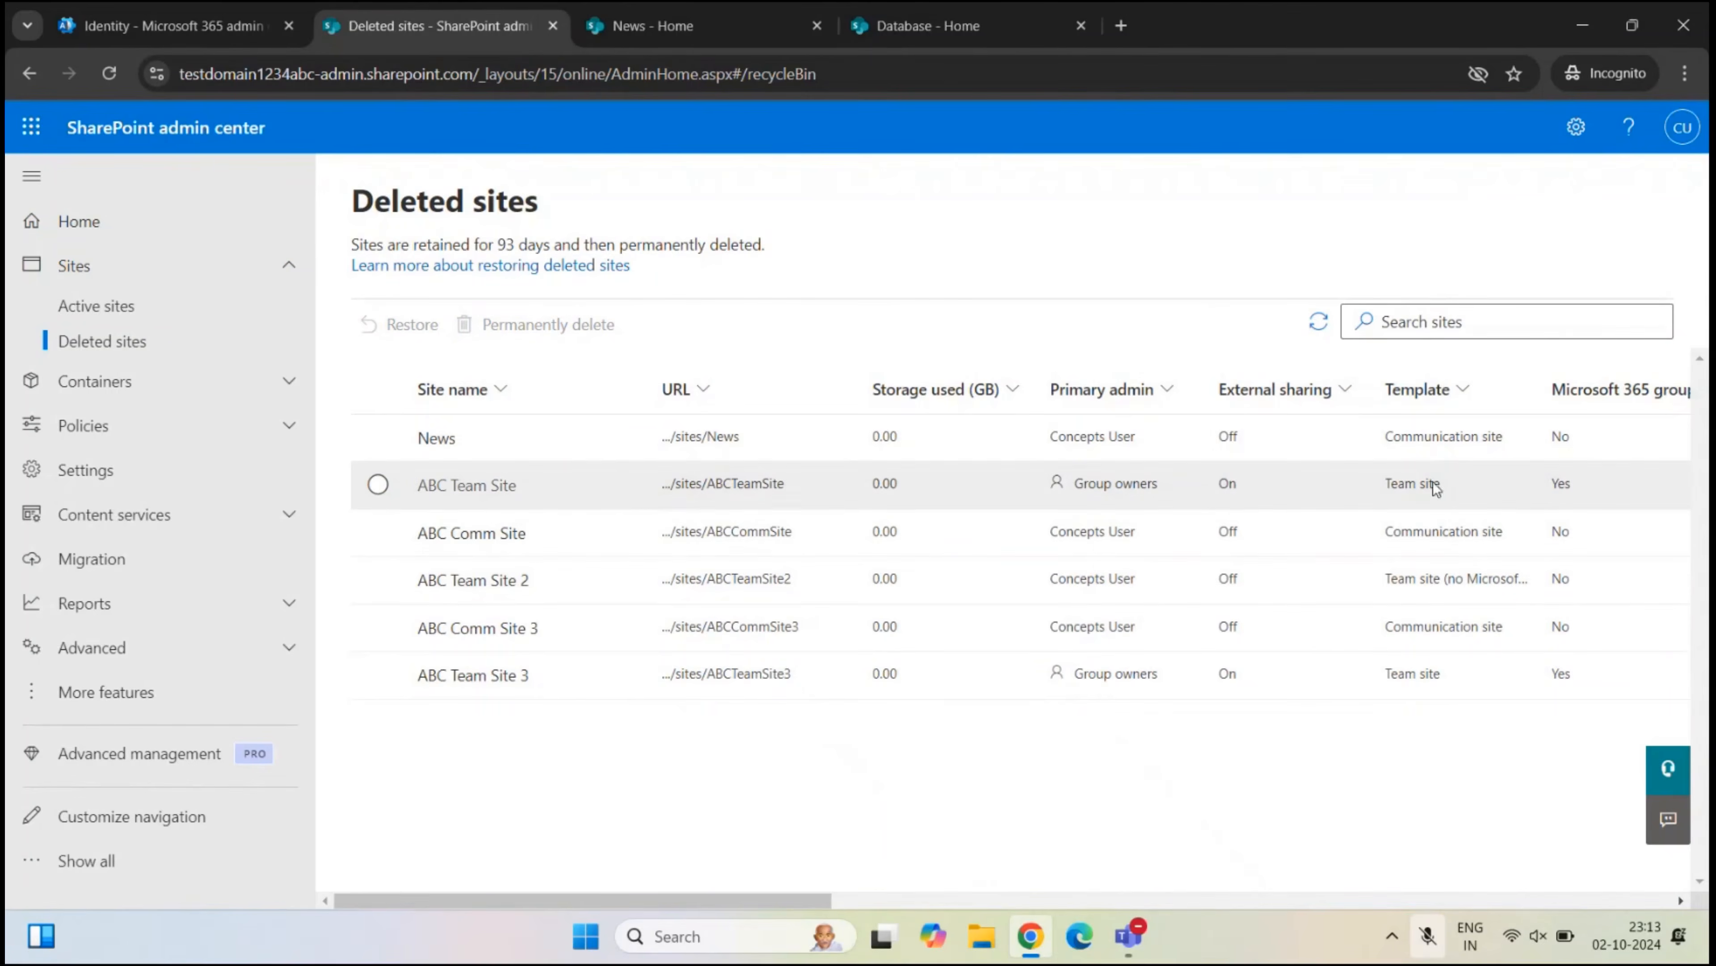
{"action": "left_click", "coordinate": [378, 484]}
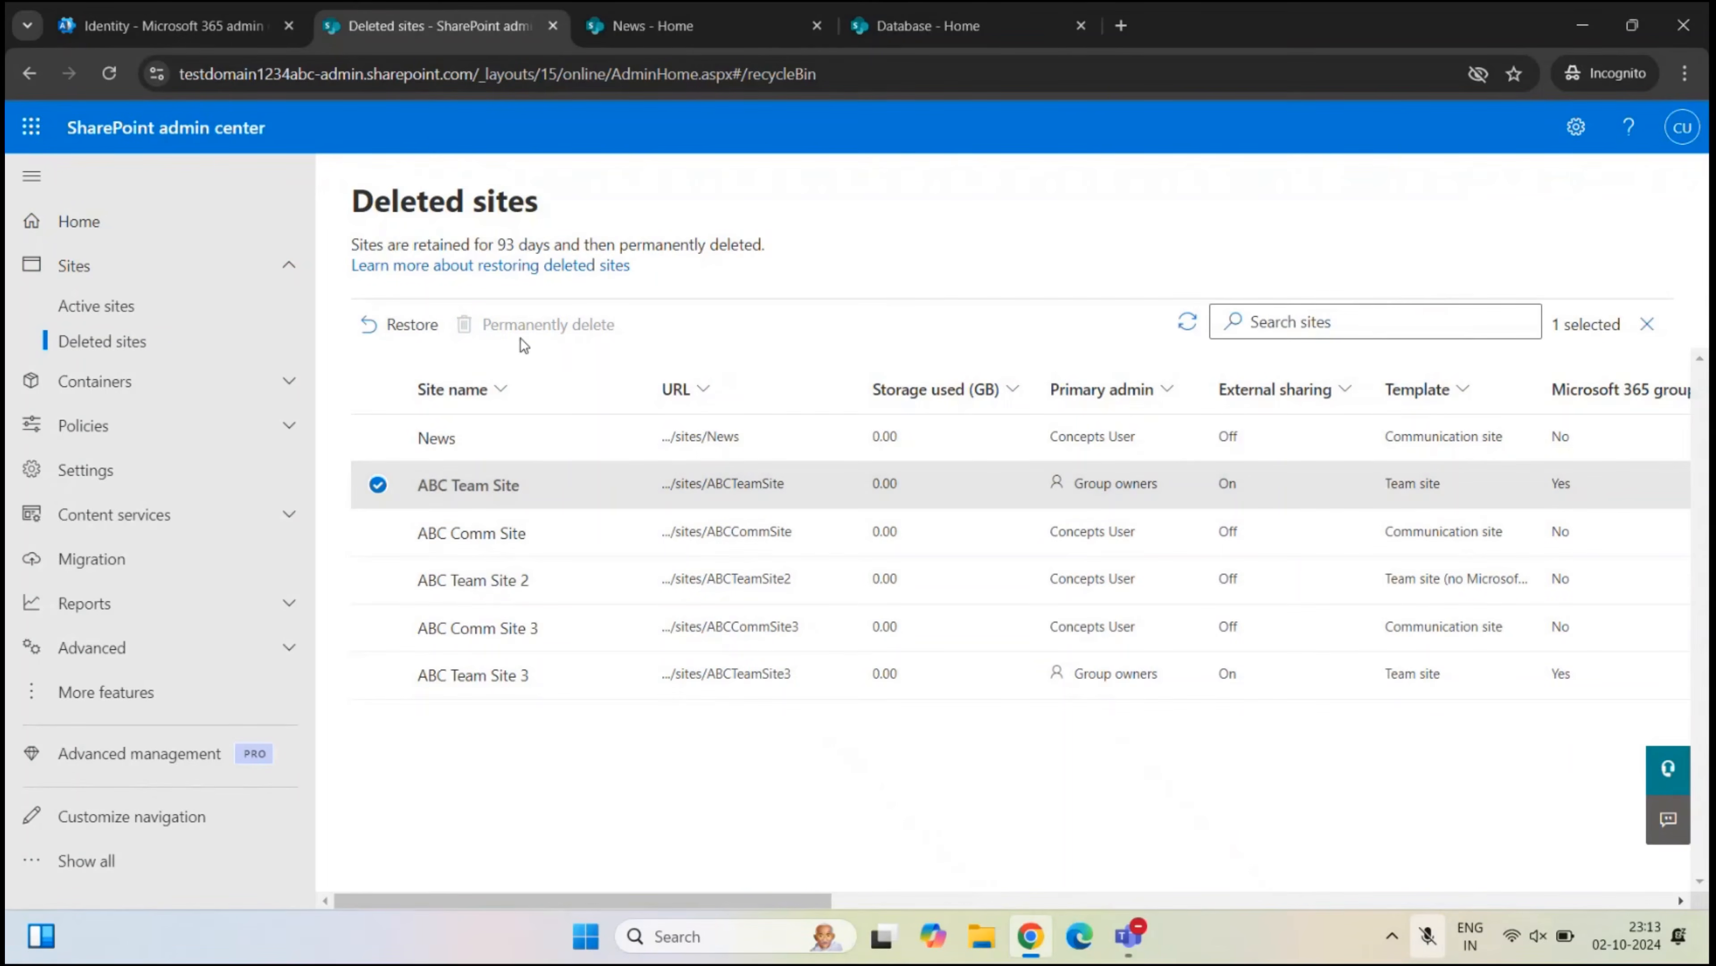
{"action": "mouse_move", "coordinate": [554, 341]}
- Launch Windows PowerShell ISE, change to the root of the C drive and clear the console
{"action": "key", "text": "super"}
{"action": "type", "text": "powersh"}
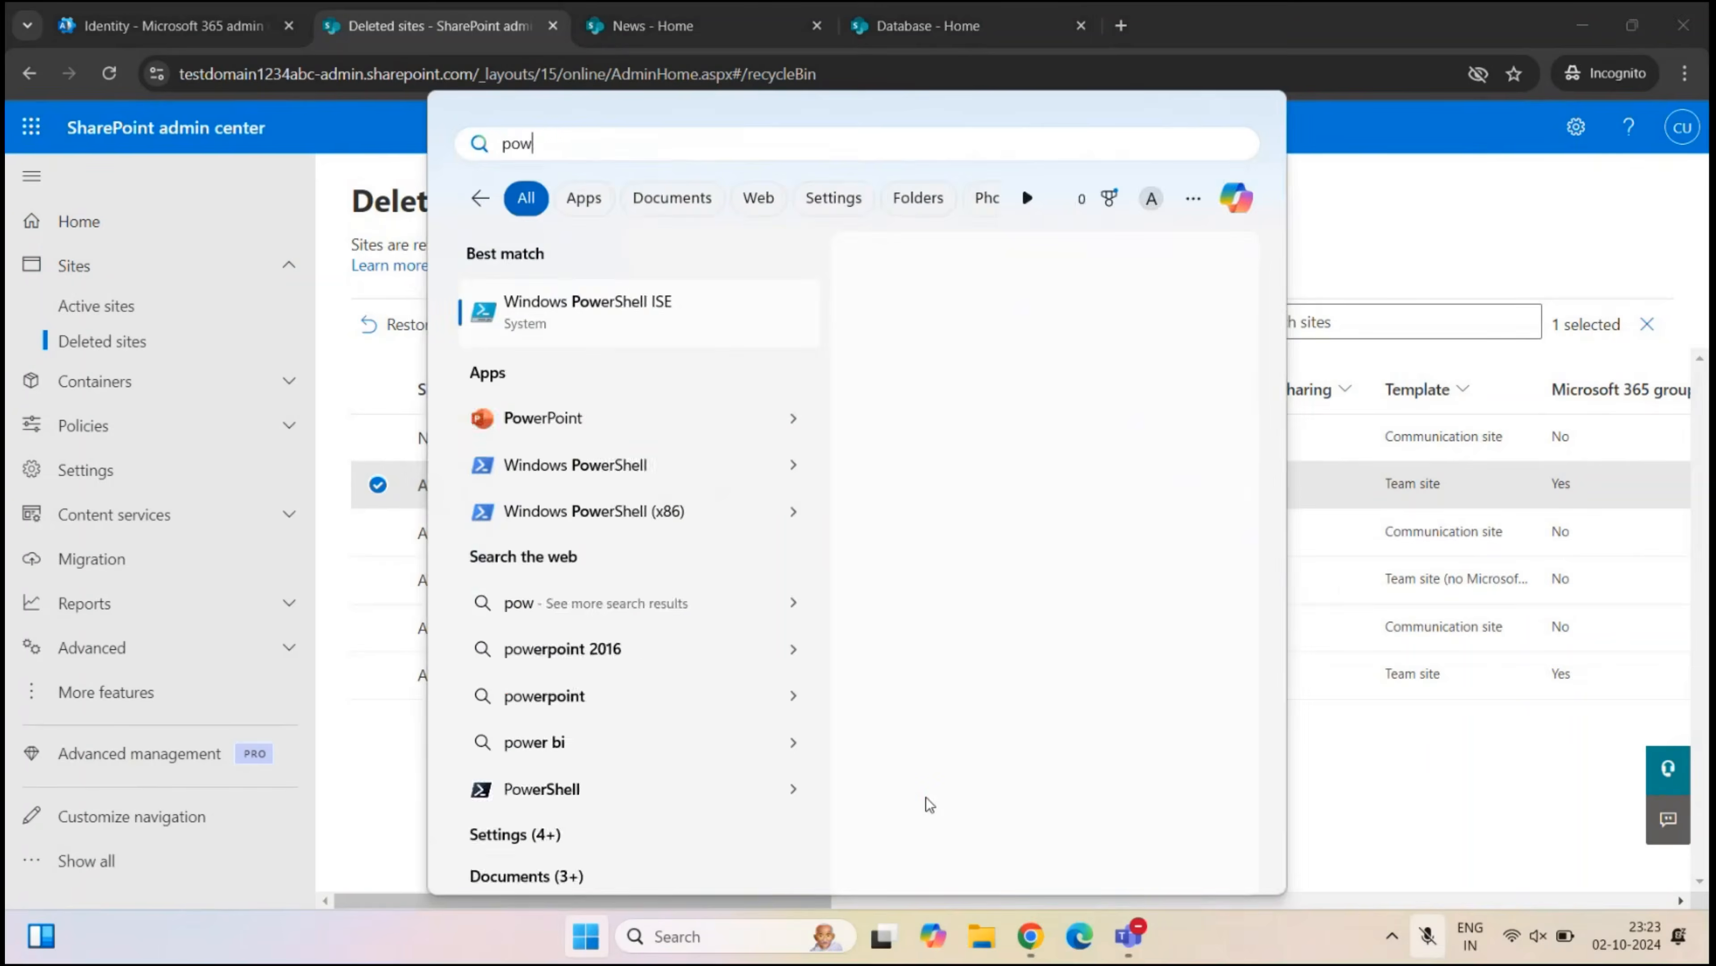
{"action": "type", "text": "ell"}
{"action": "key", "text": "Return"}
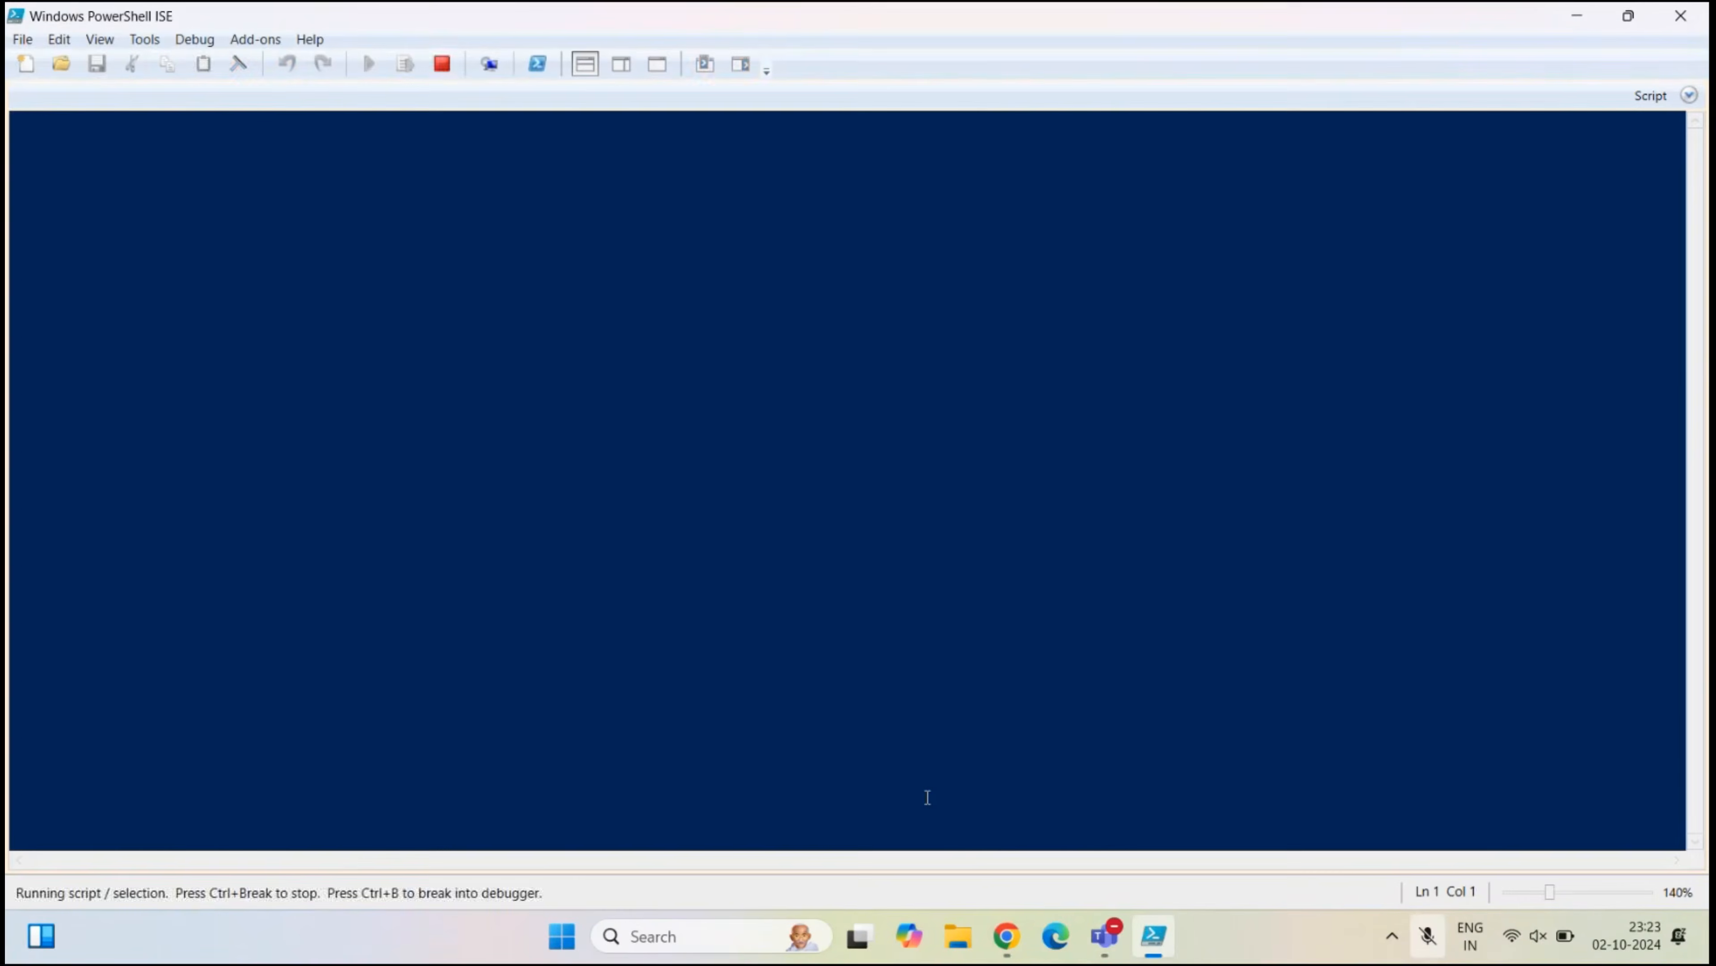
{"action": "type", "text": "cd\\"}
{"action": "key", "text": "Return"}
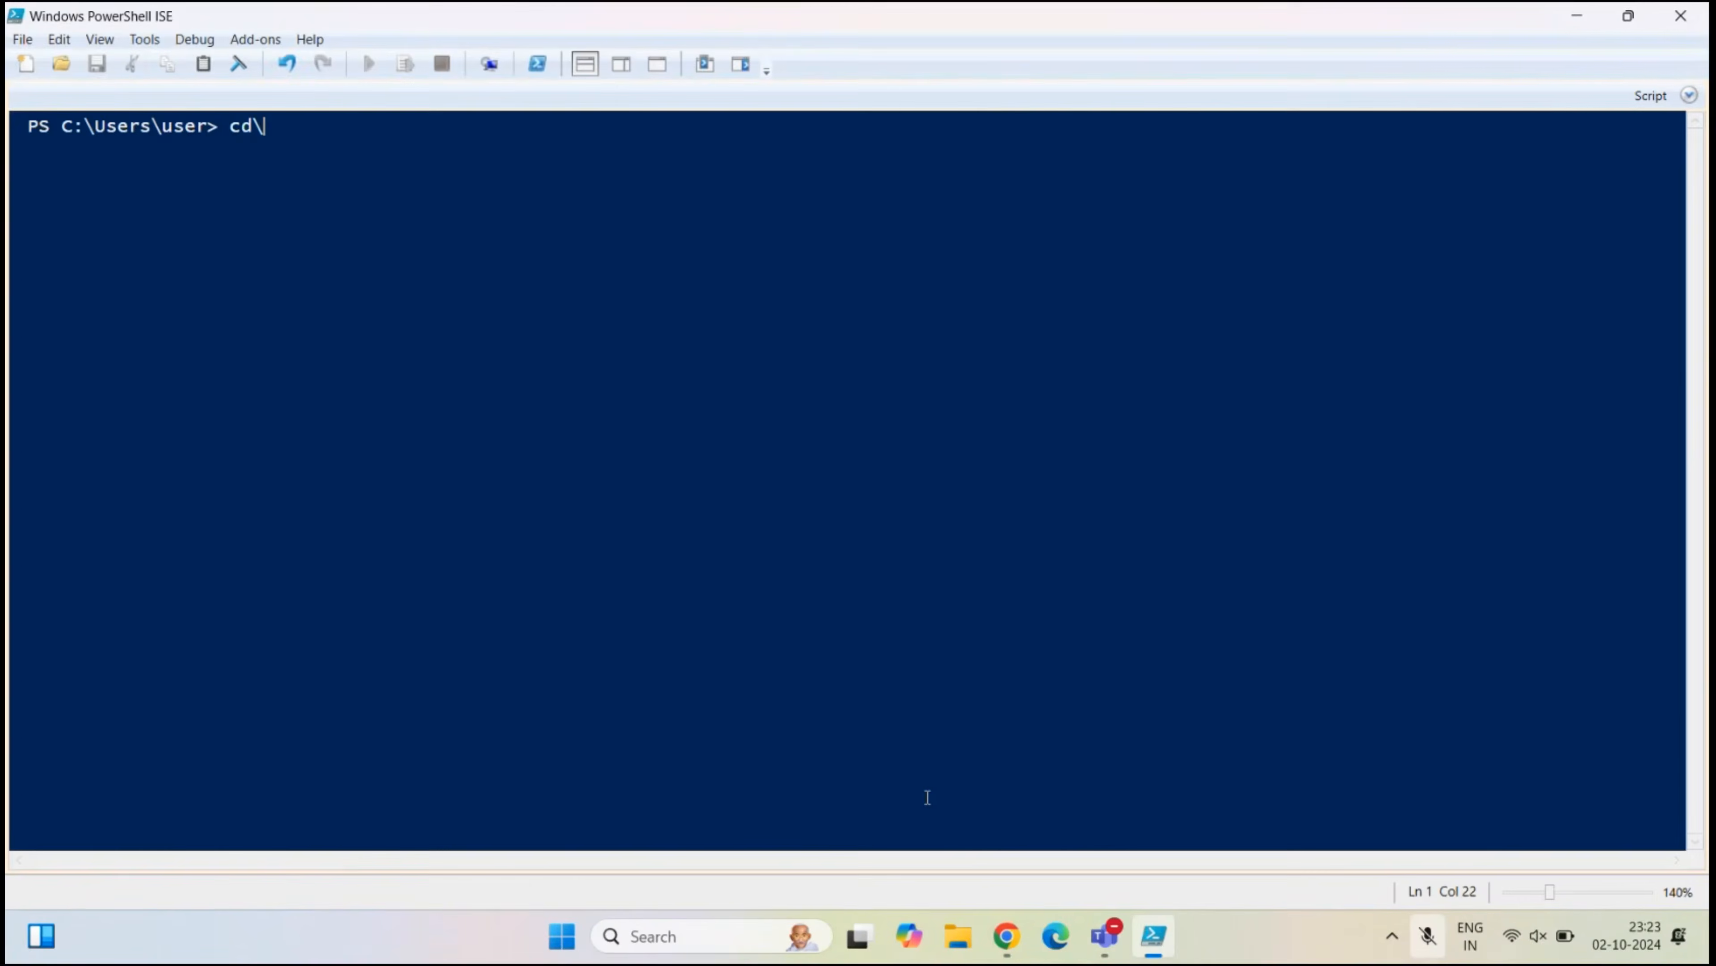
{"action": "type", "text": "cls"}
{"action": "key", "text": "Return"}
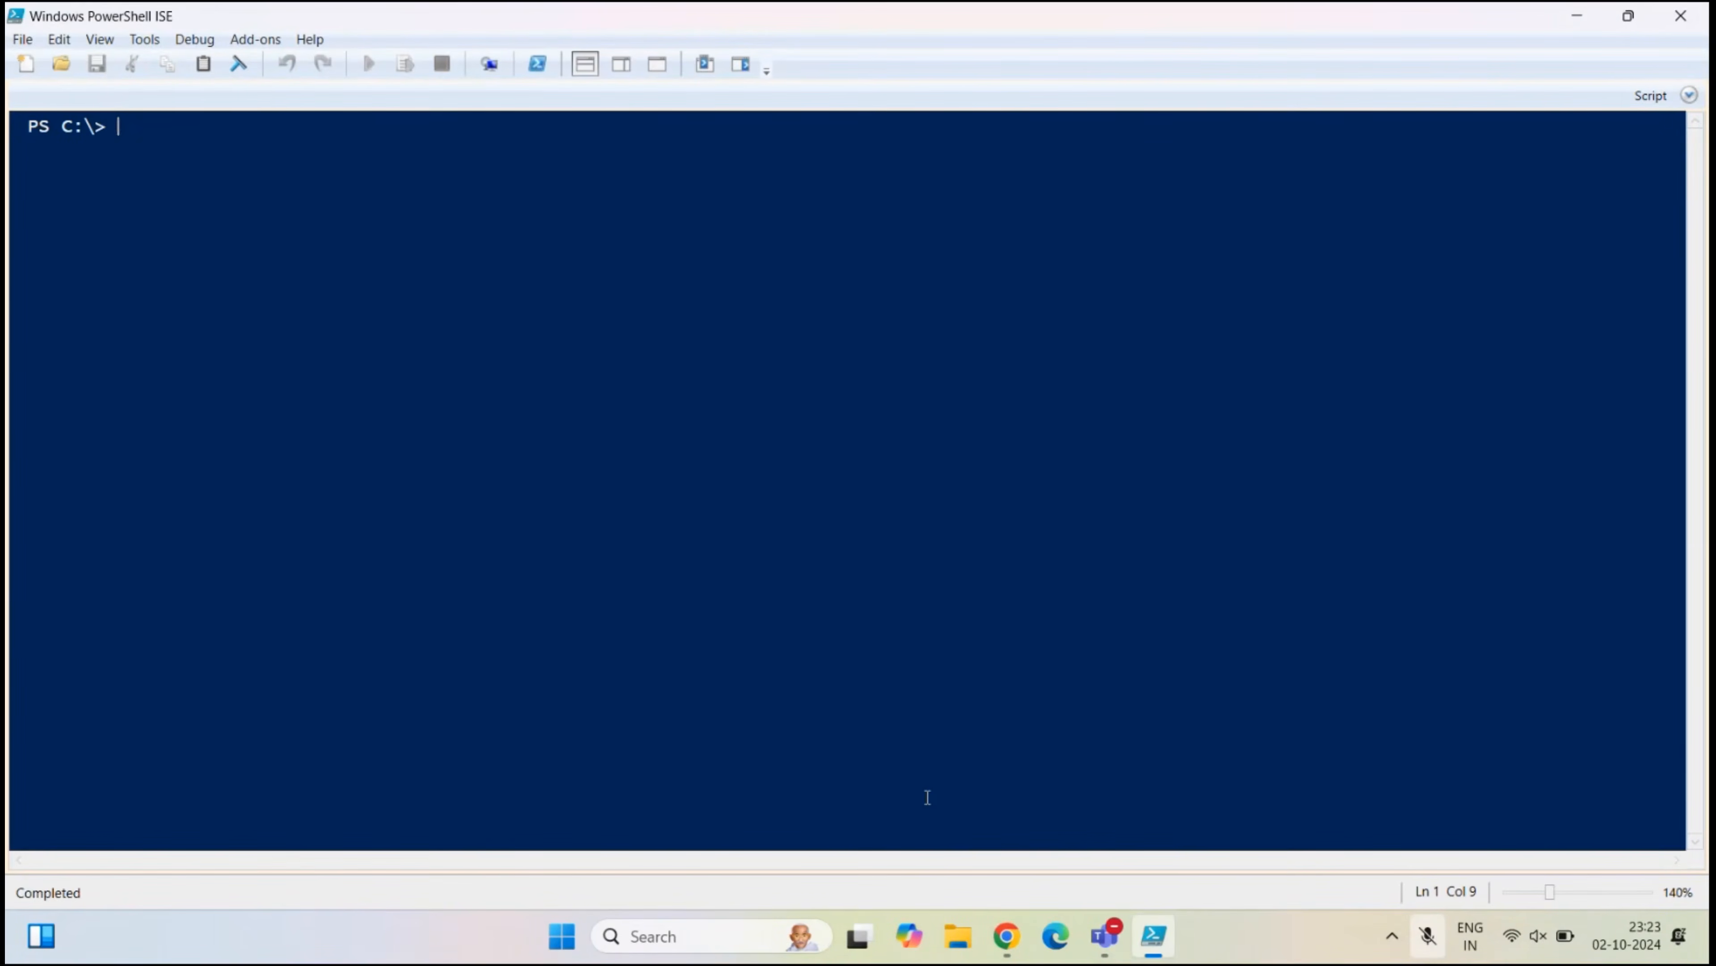
- Enter the Connect-SPOService command with its -Url parameter at the PowerShell prompt
{"action": "type", "text": "connect"}
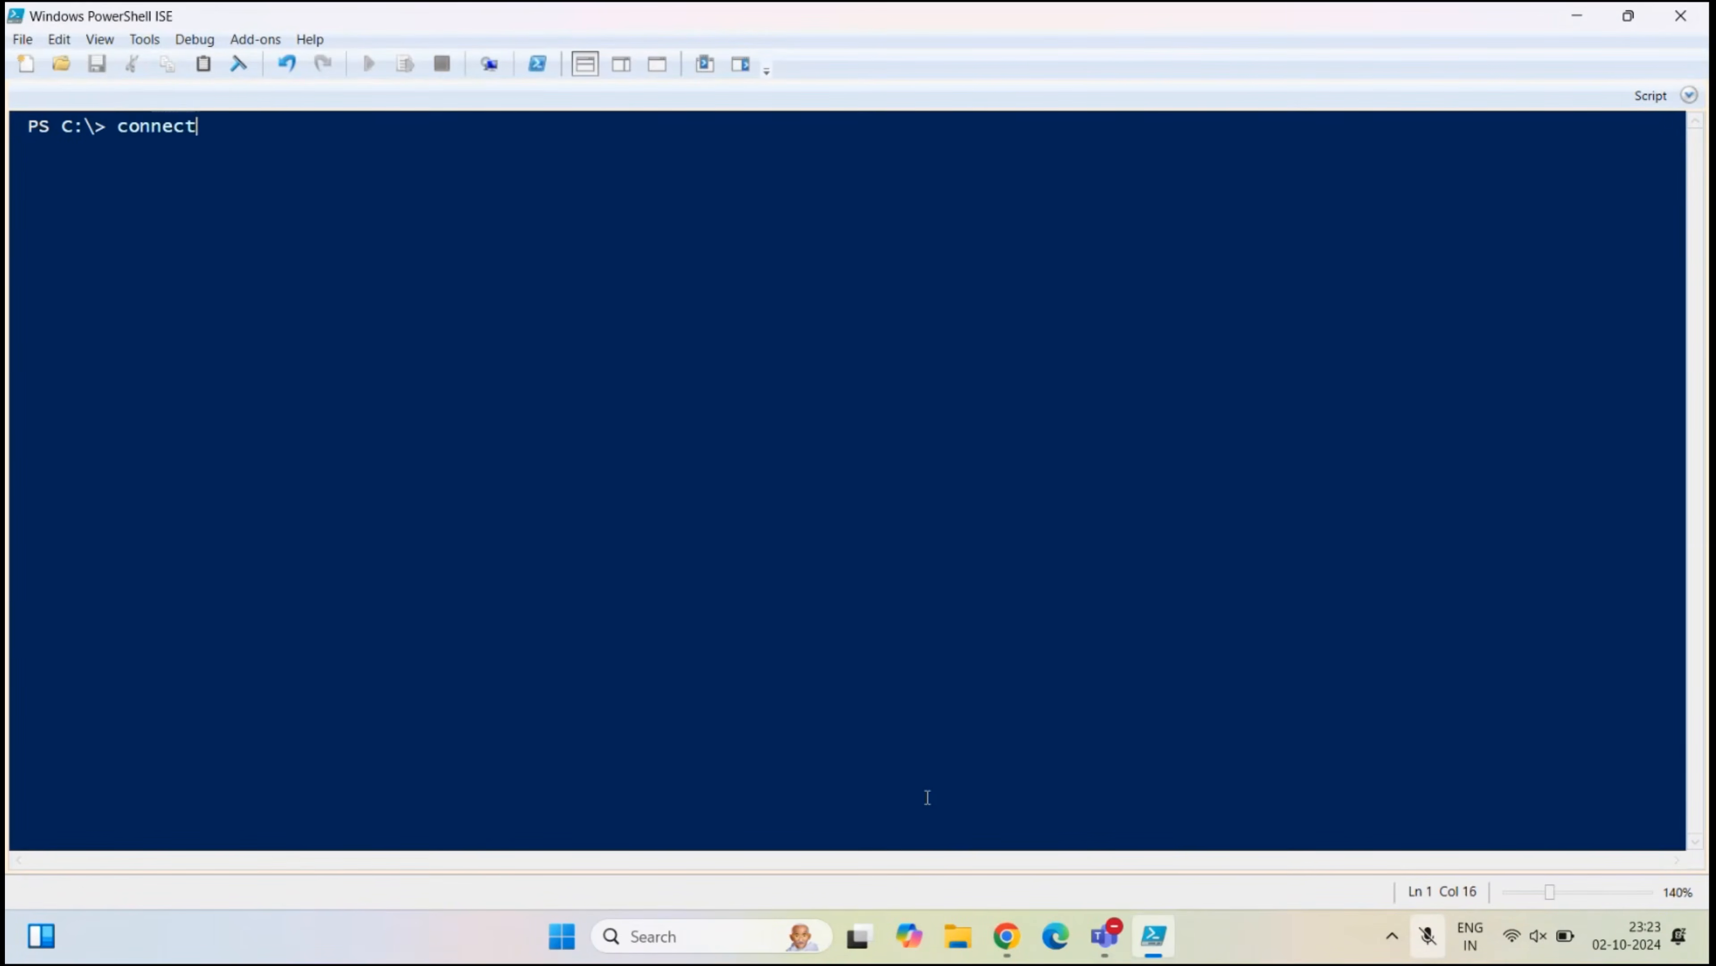
{"action": "type", "text": "-sposer"}
{"action": "key", "text": "Tab"}
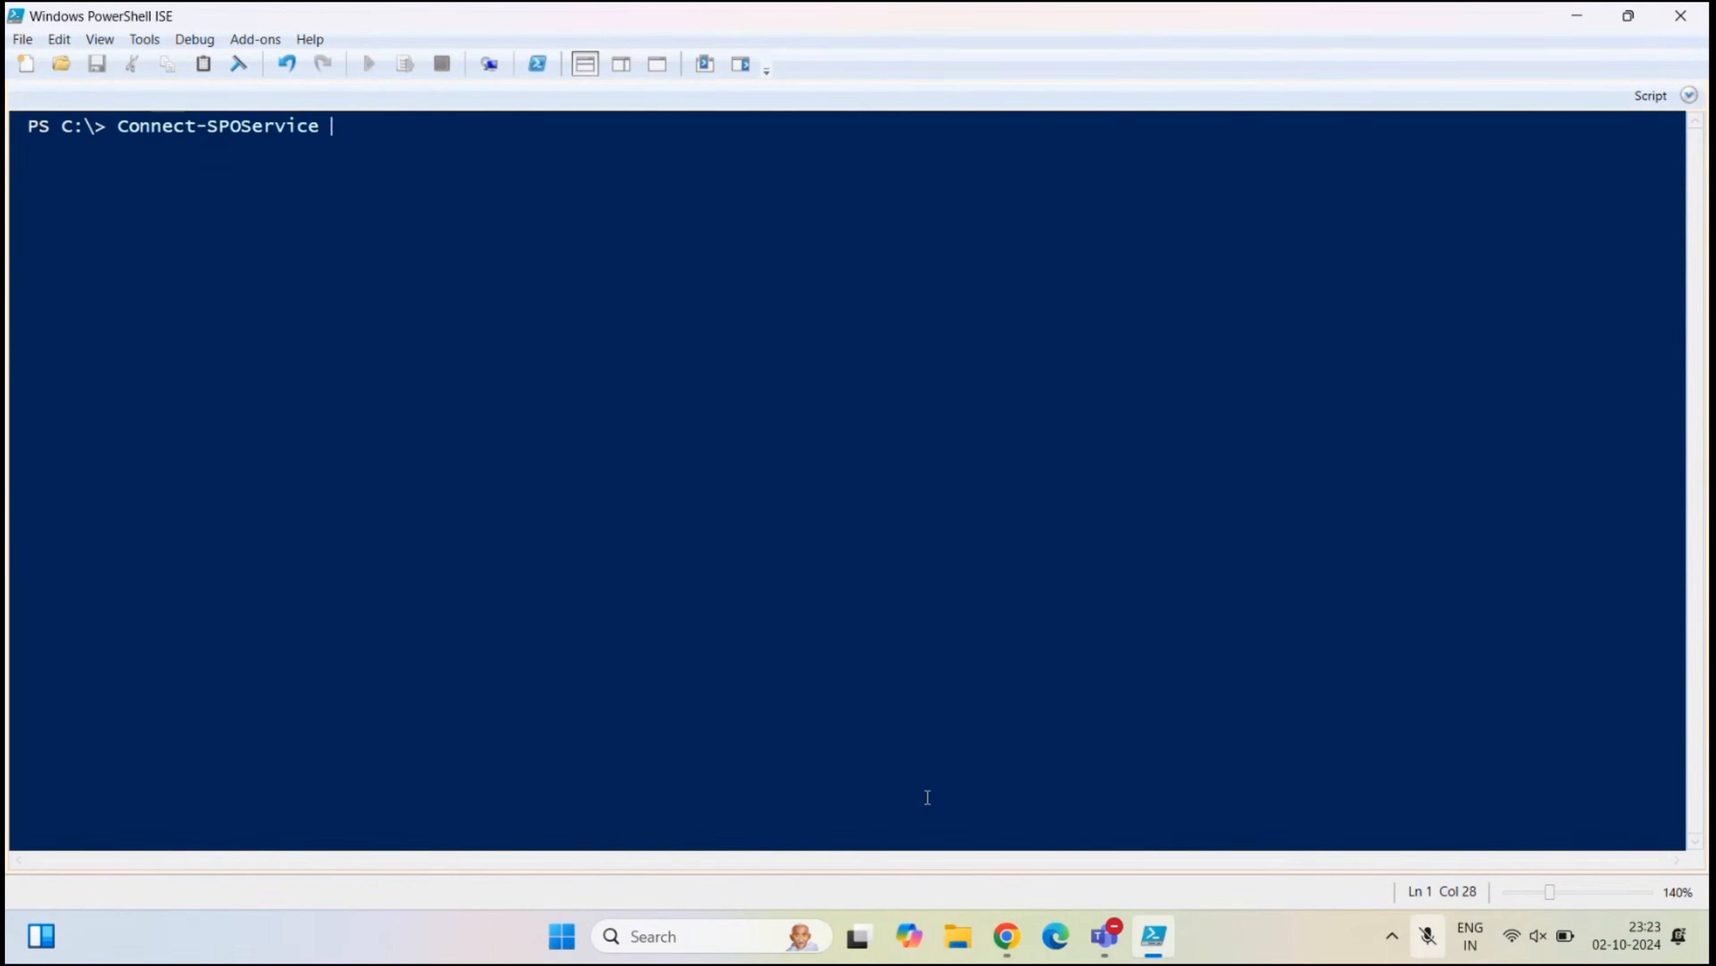
{"action": "type", "text": "-url"}
{"action": "key", "text": "Tab"}
{"action": "left_click", "coordinate": [1007, 935]}
{"action": "left_click", "coordinate": [344, 77]}
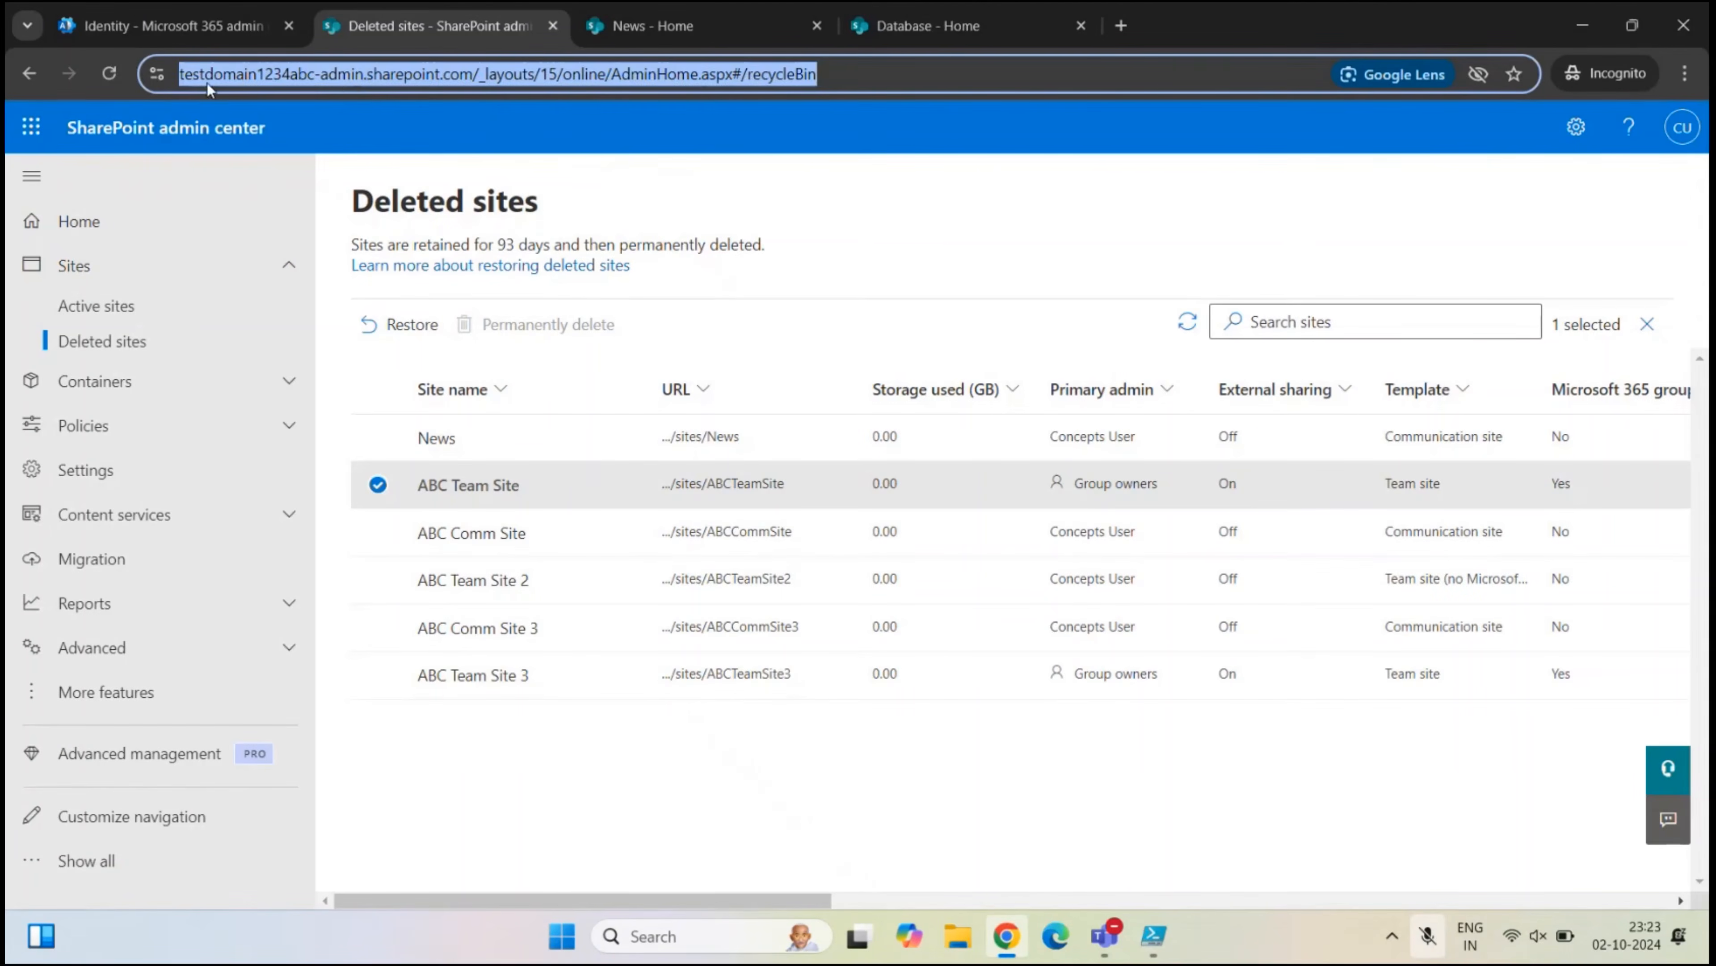
{"action": "left_click", "coordinate": [467, 78]}
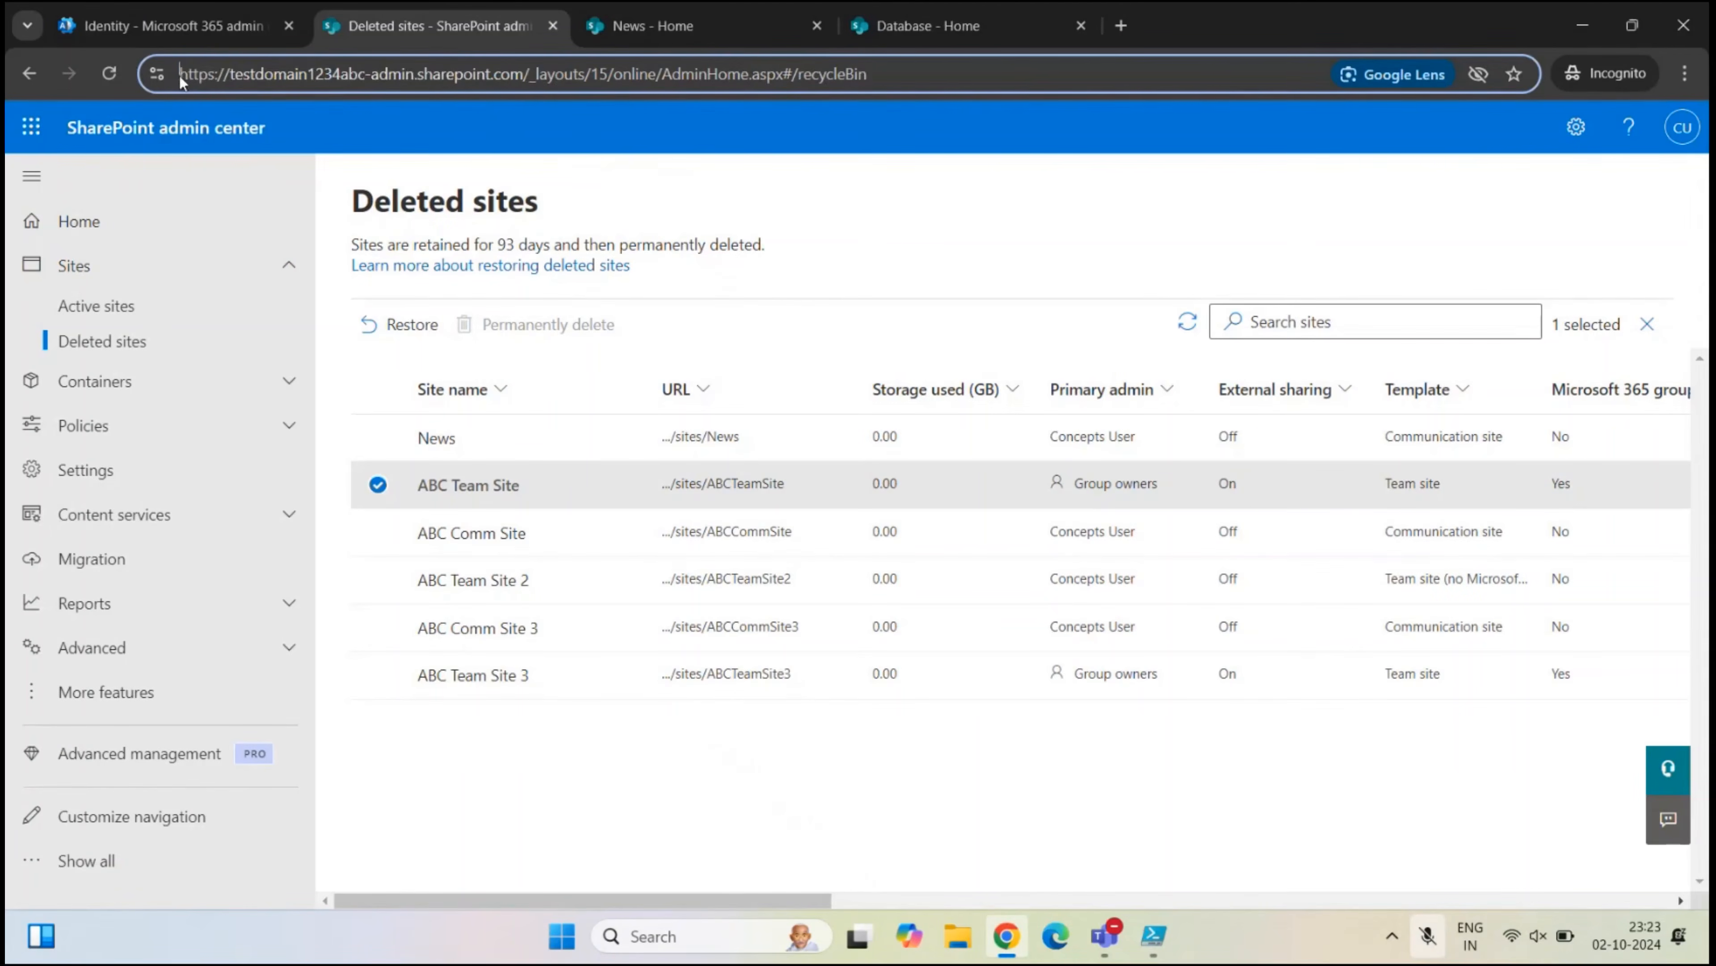
{"action": "left_click_drag", "start_coordinate": [255, 74], "coordinate": [481, 72]}
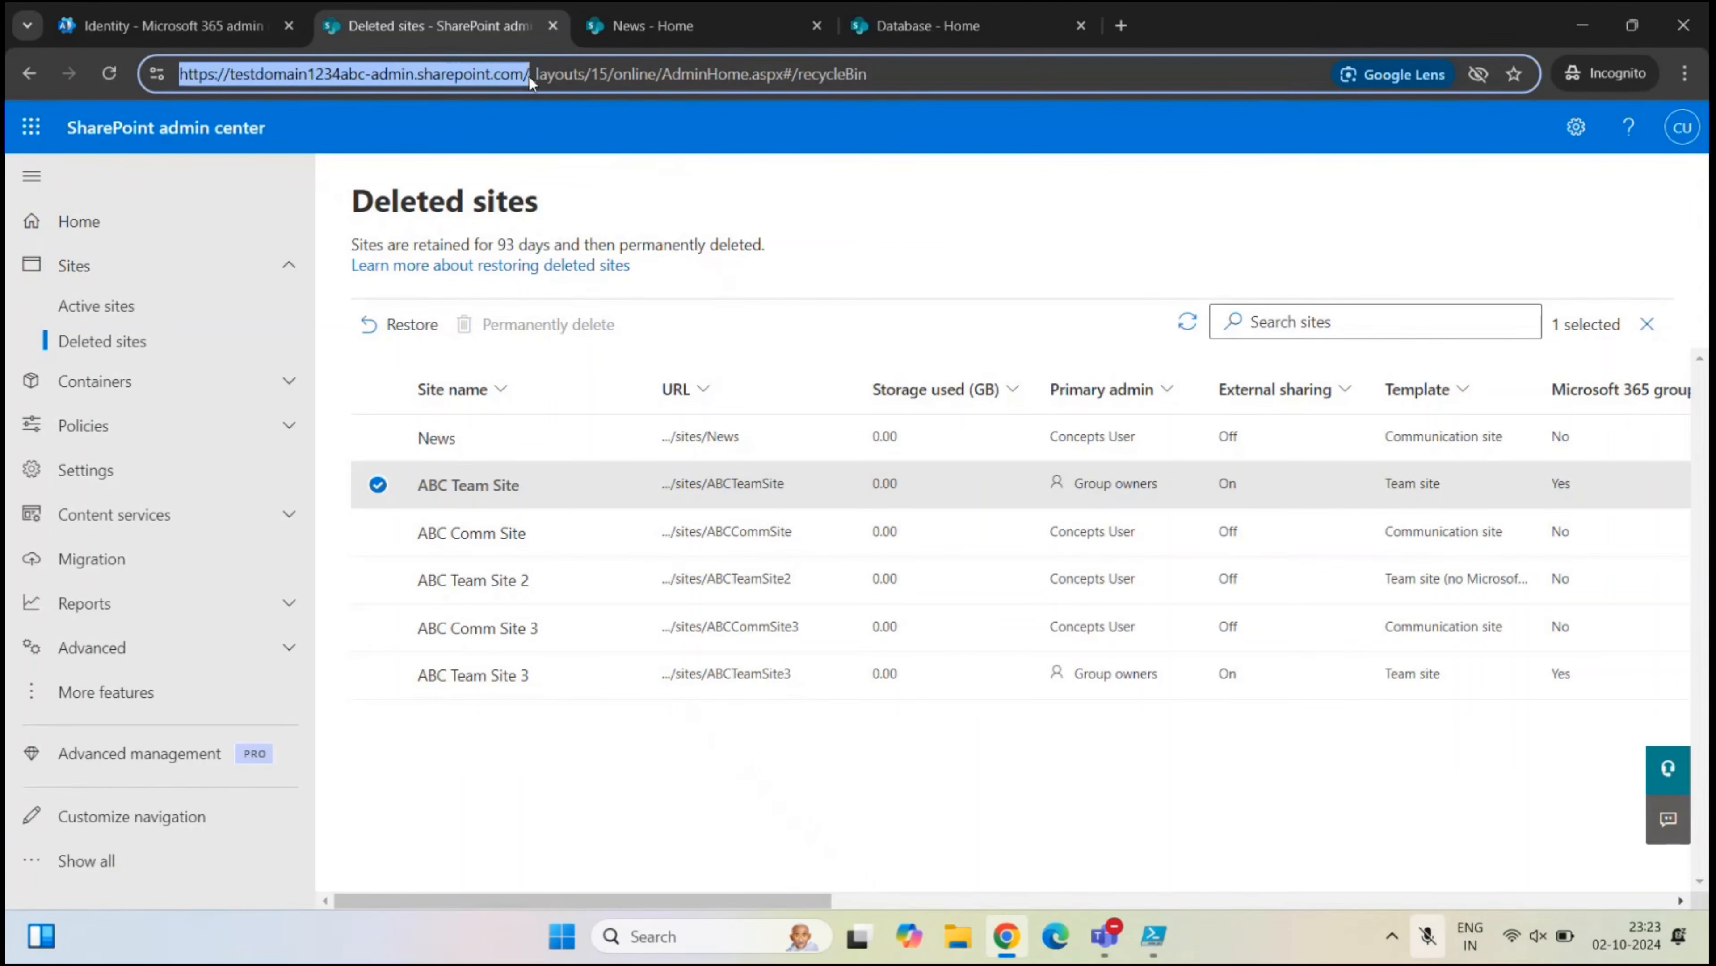
{"action": "key", "text": "ctrl+c"}
{"action": "key", "text": "alt+Tab"}
{"action": "key", "text": "ctrl+v"}
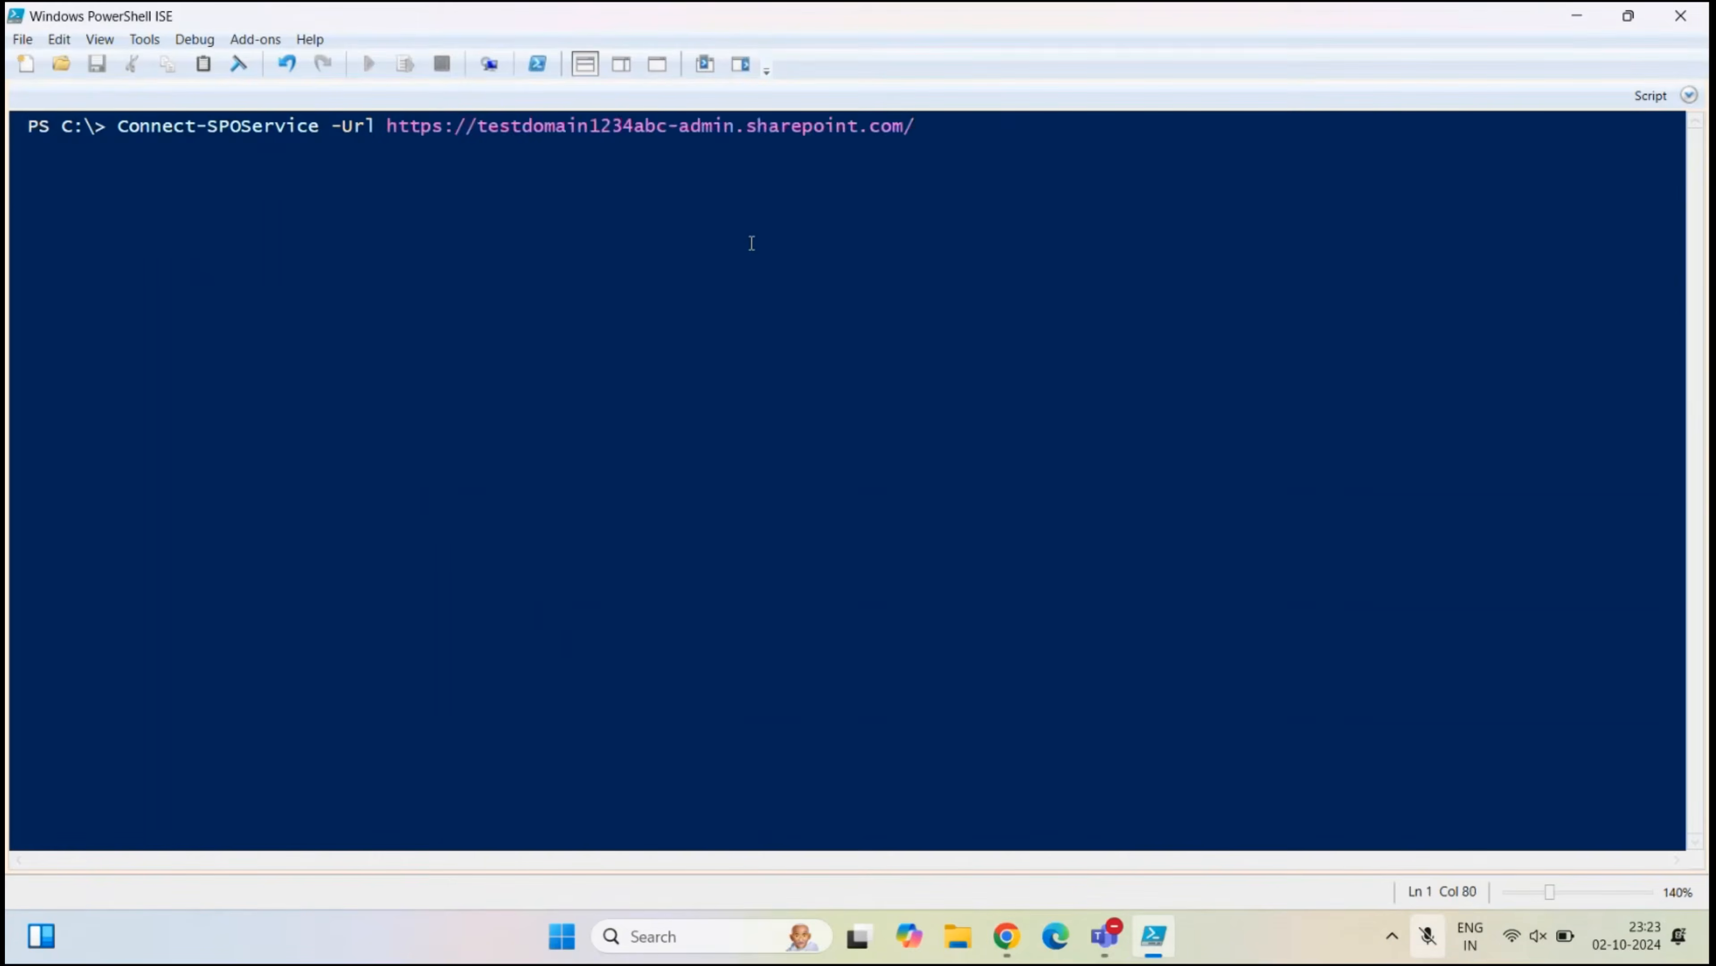
{"action": "key", "text": "Return"}
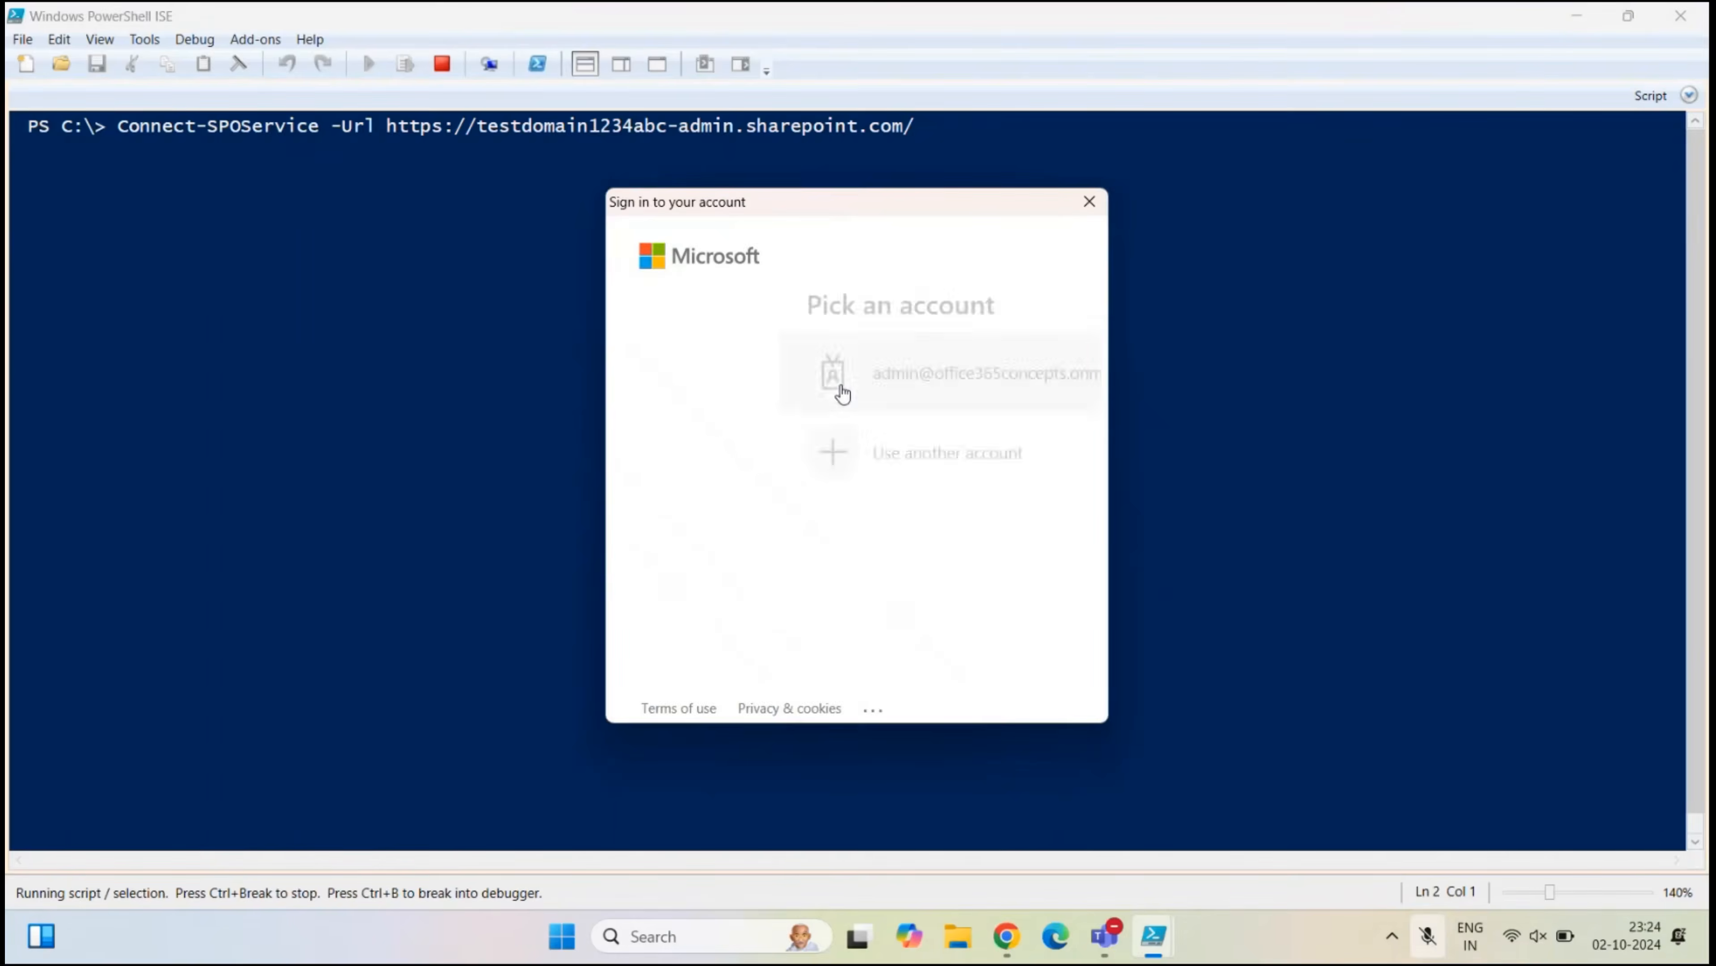
- Sign in to the SharePoint Online connection with the listed admin account and its password
{"action": "left_click", "coordinate": [842, 392]}
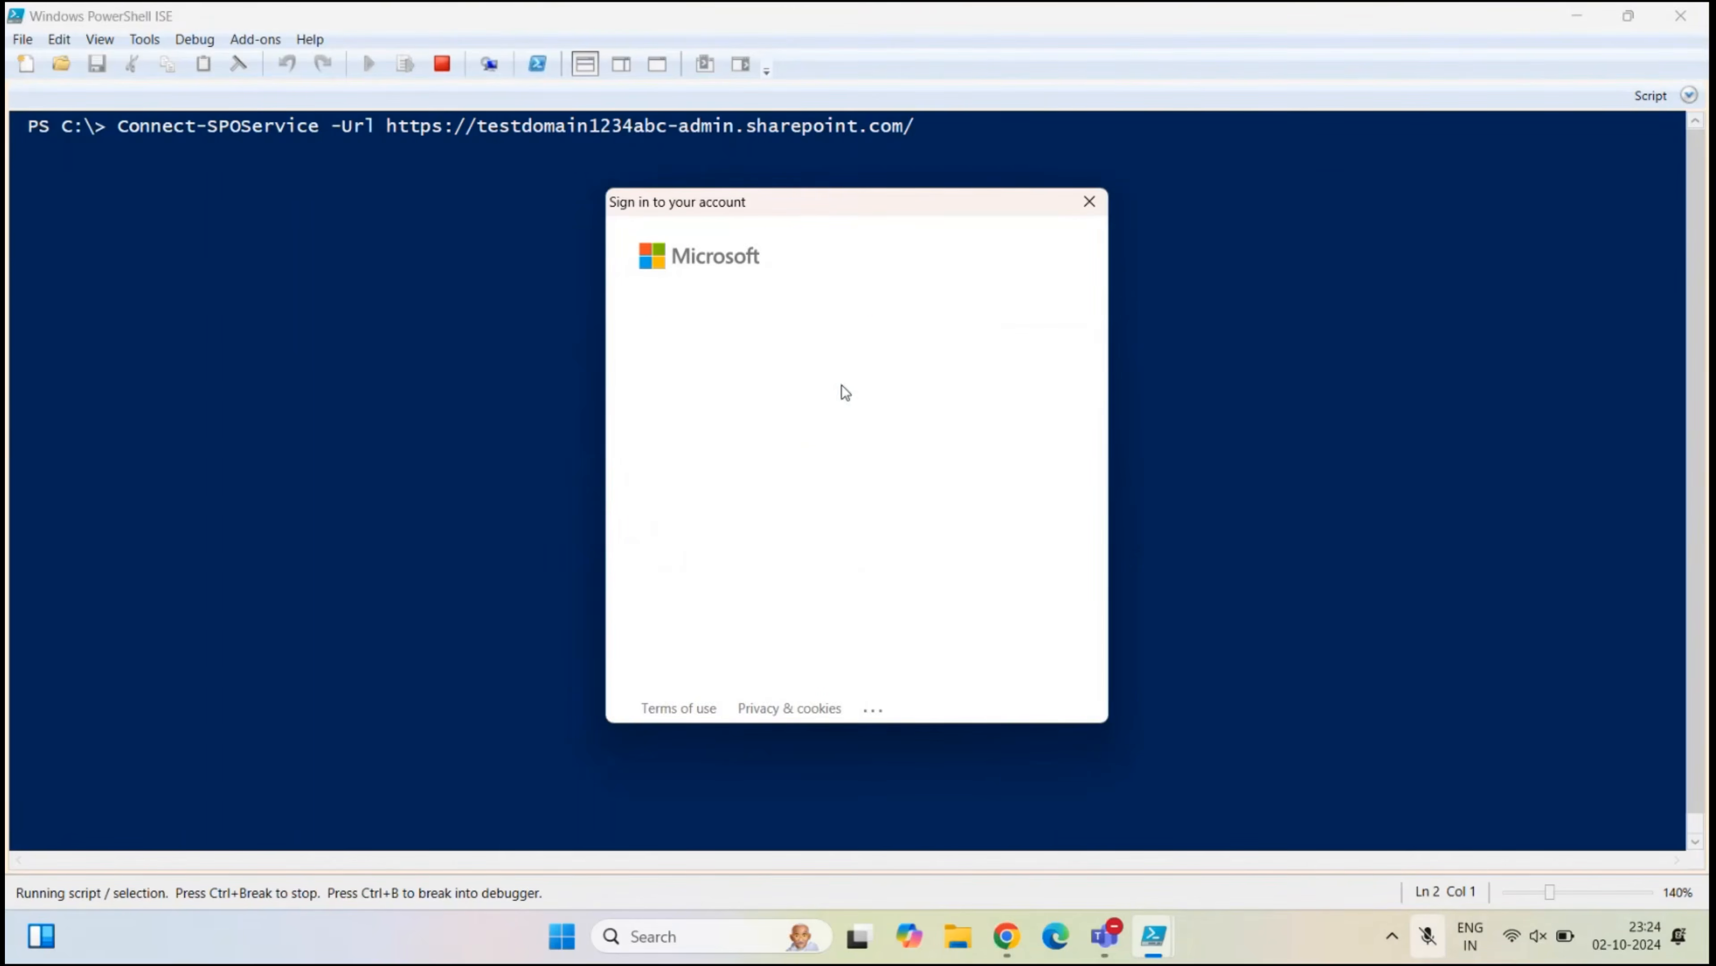
{"action": "type", "text": "•••••••"}
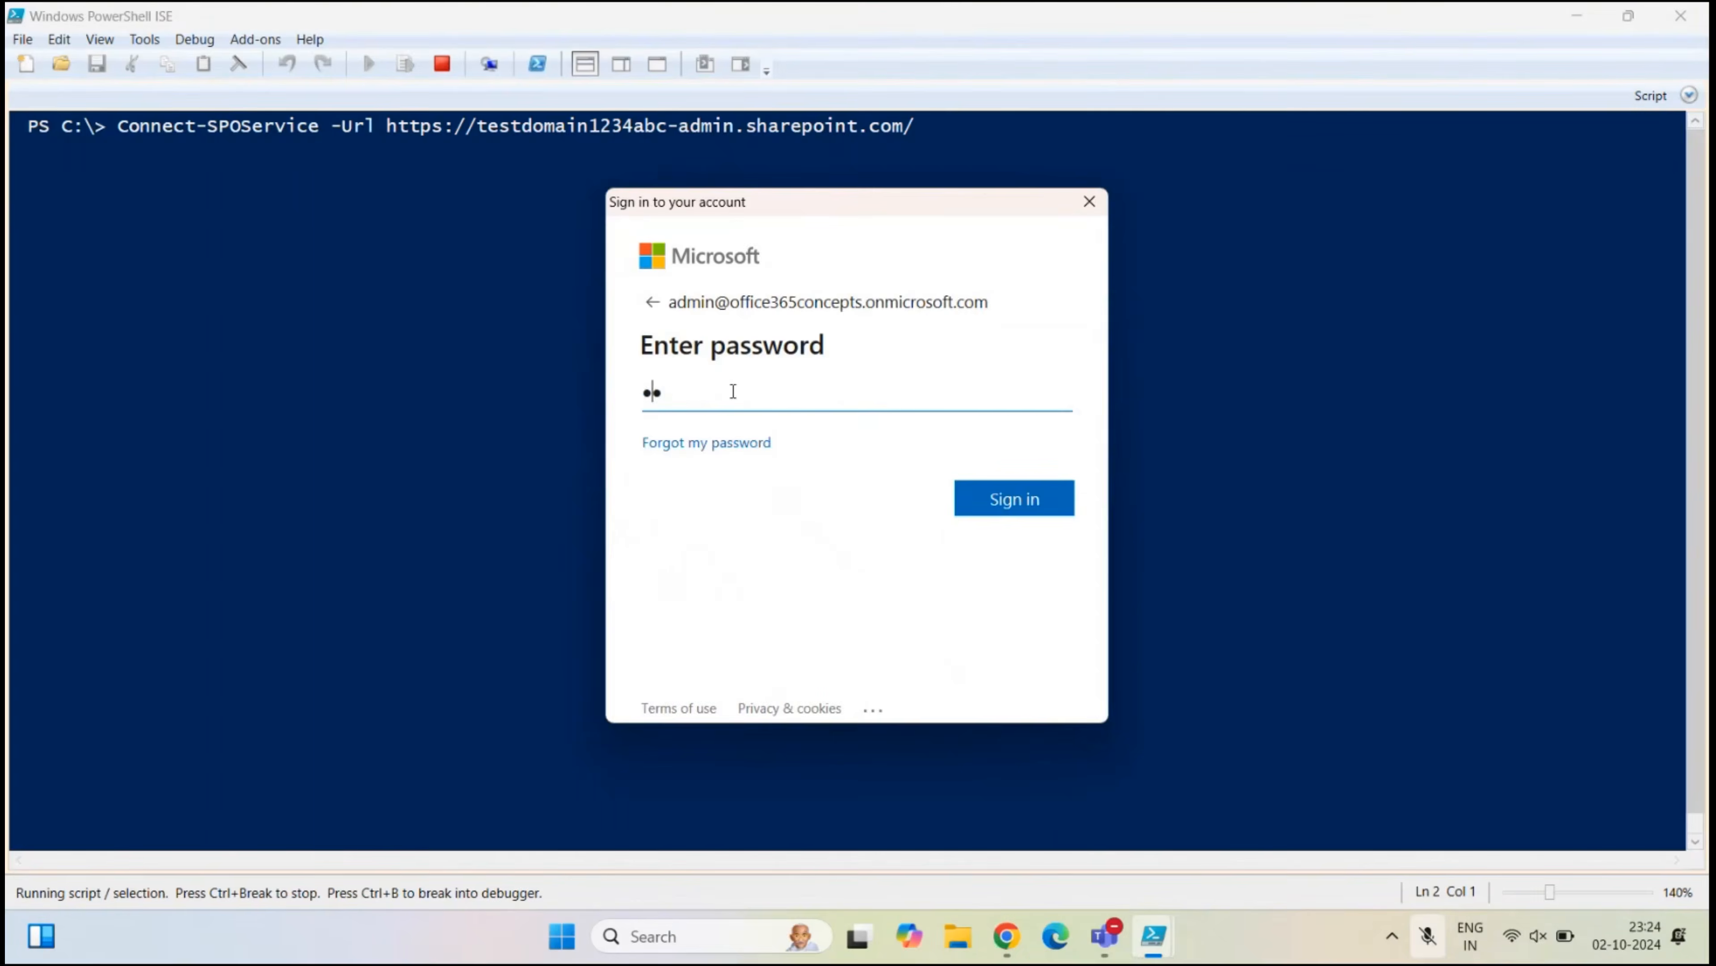
{"action": "type", "text": "•••"}
{"action": "key", "text": "Return"}
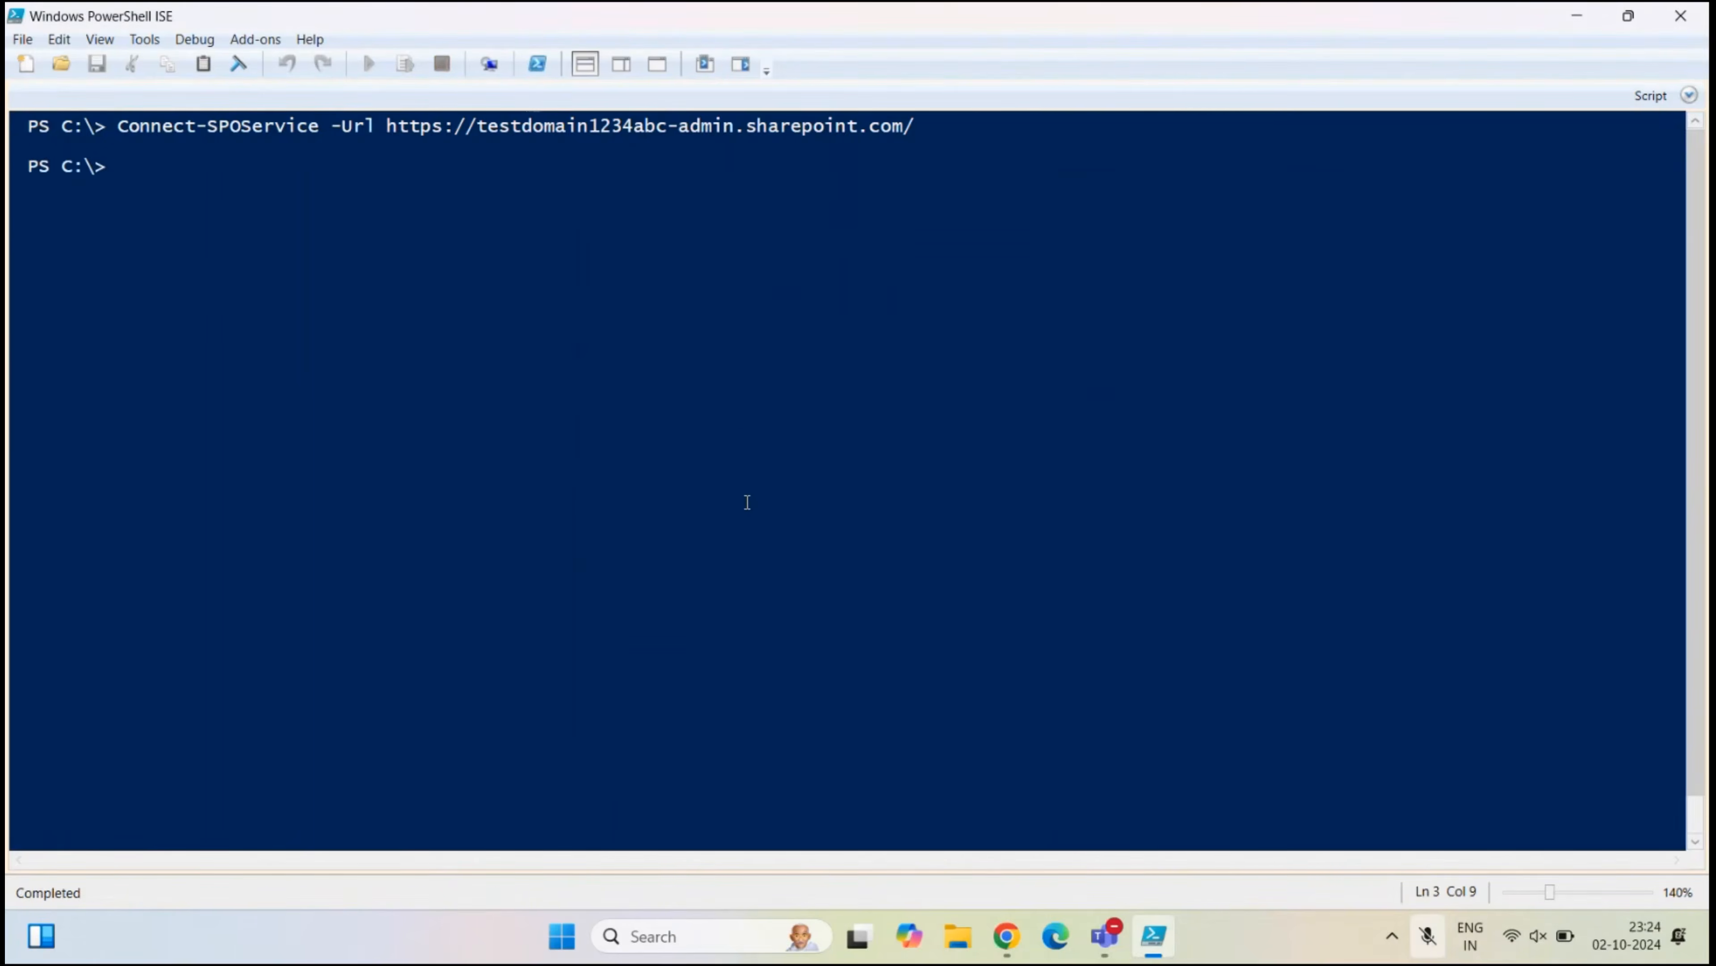
- Run get-sposite to list the tenant's sites, review the listed URLs and clear the console
{"action": "type", "text": "get"}
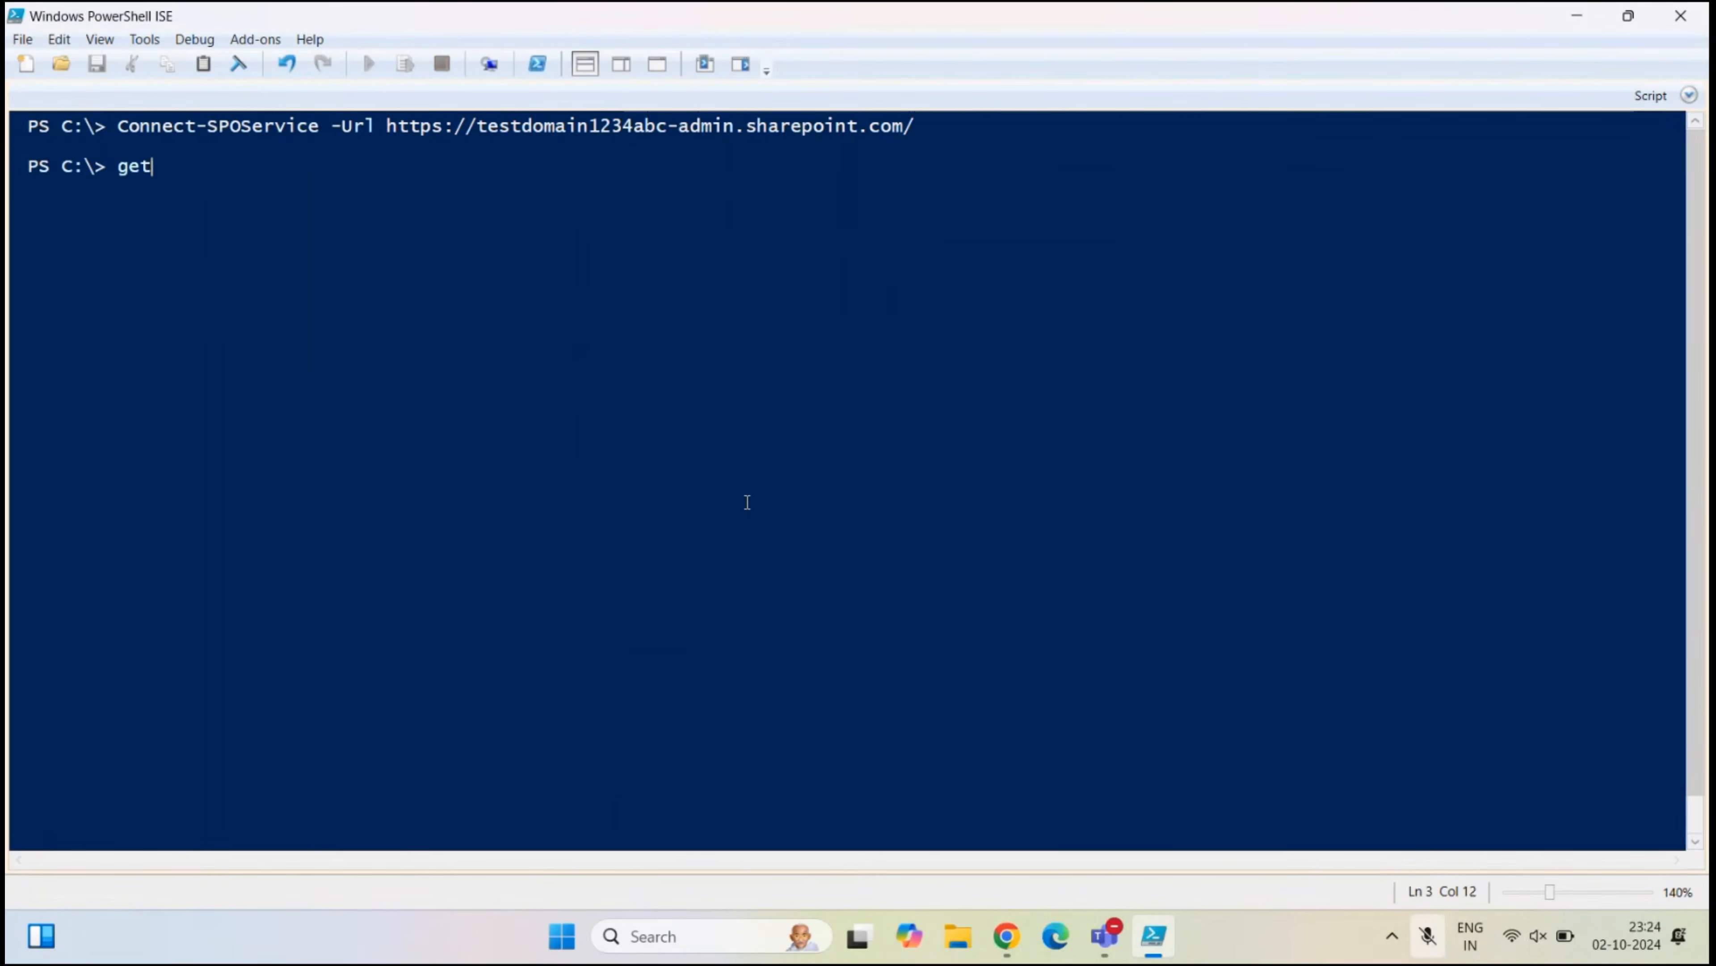
{"action": "type", "text": "-sposite"}
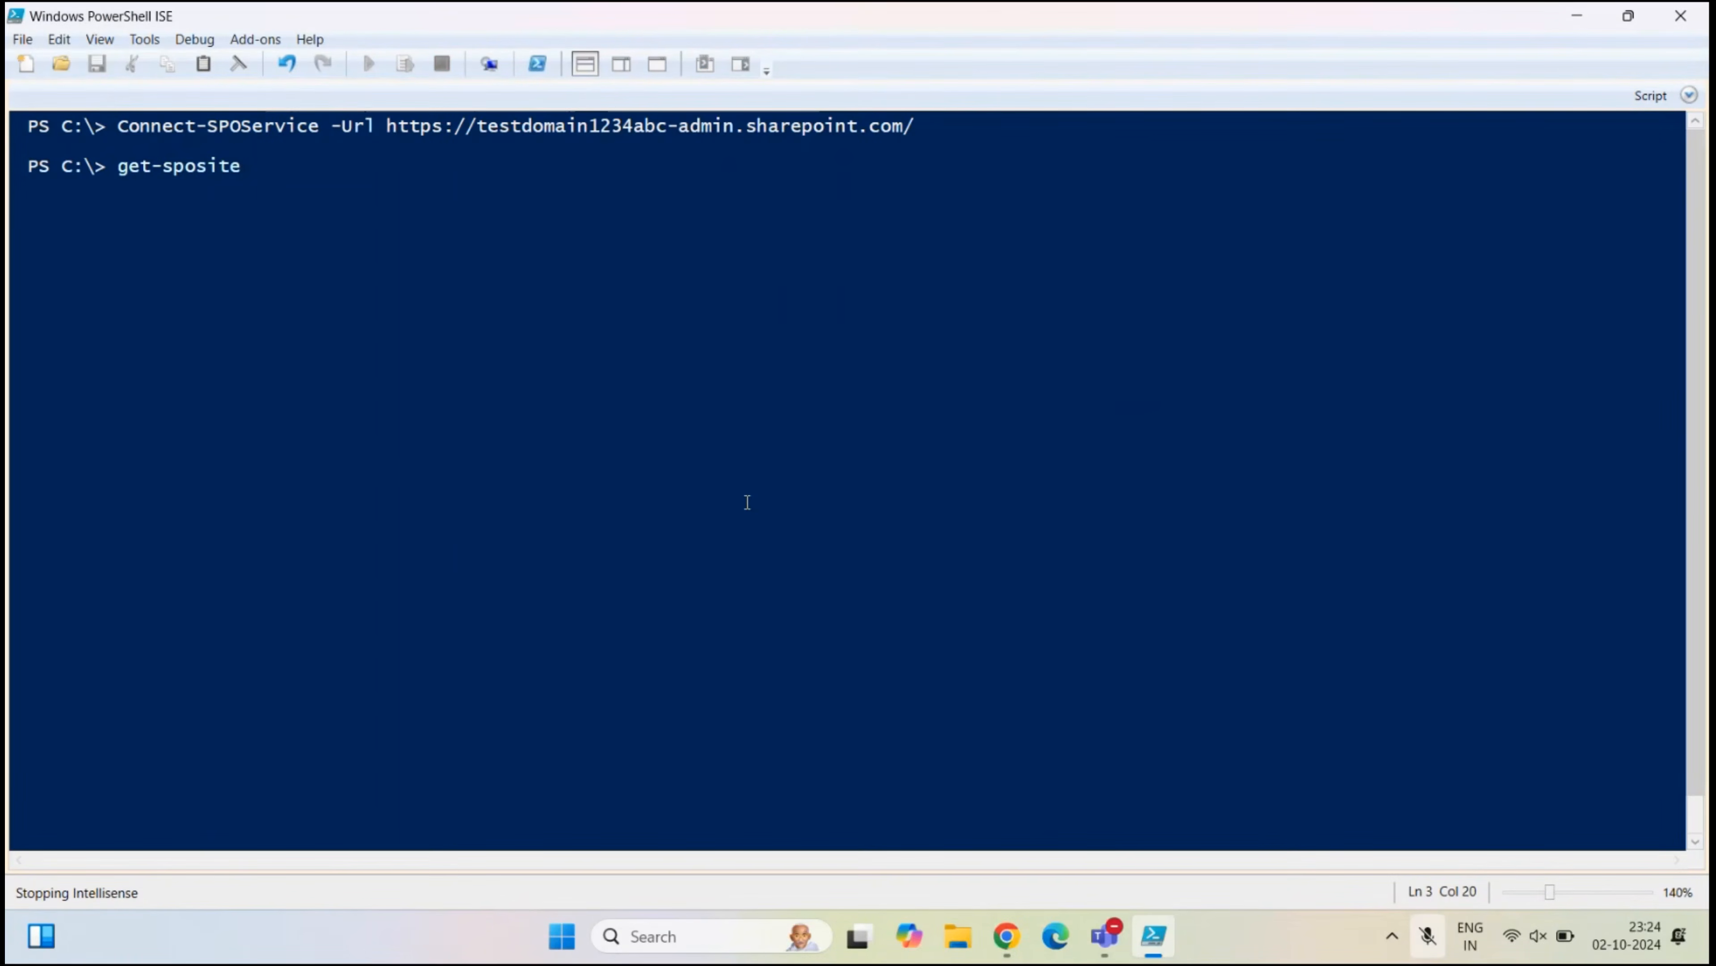
{"action": "key", "text": "Return"}
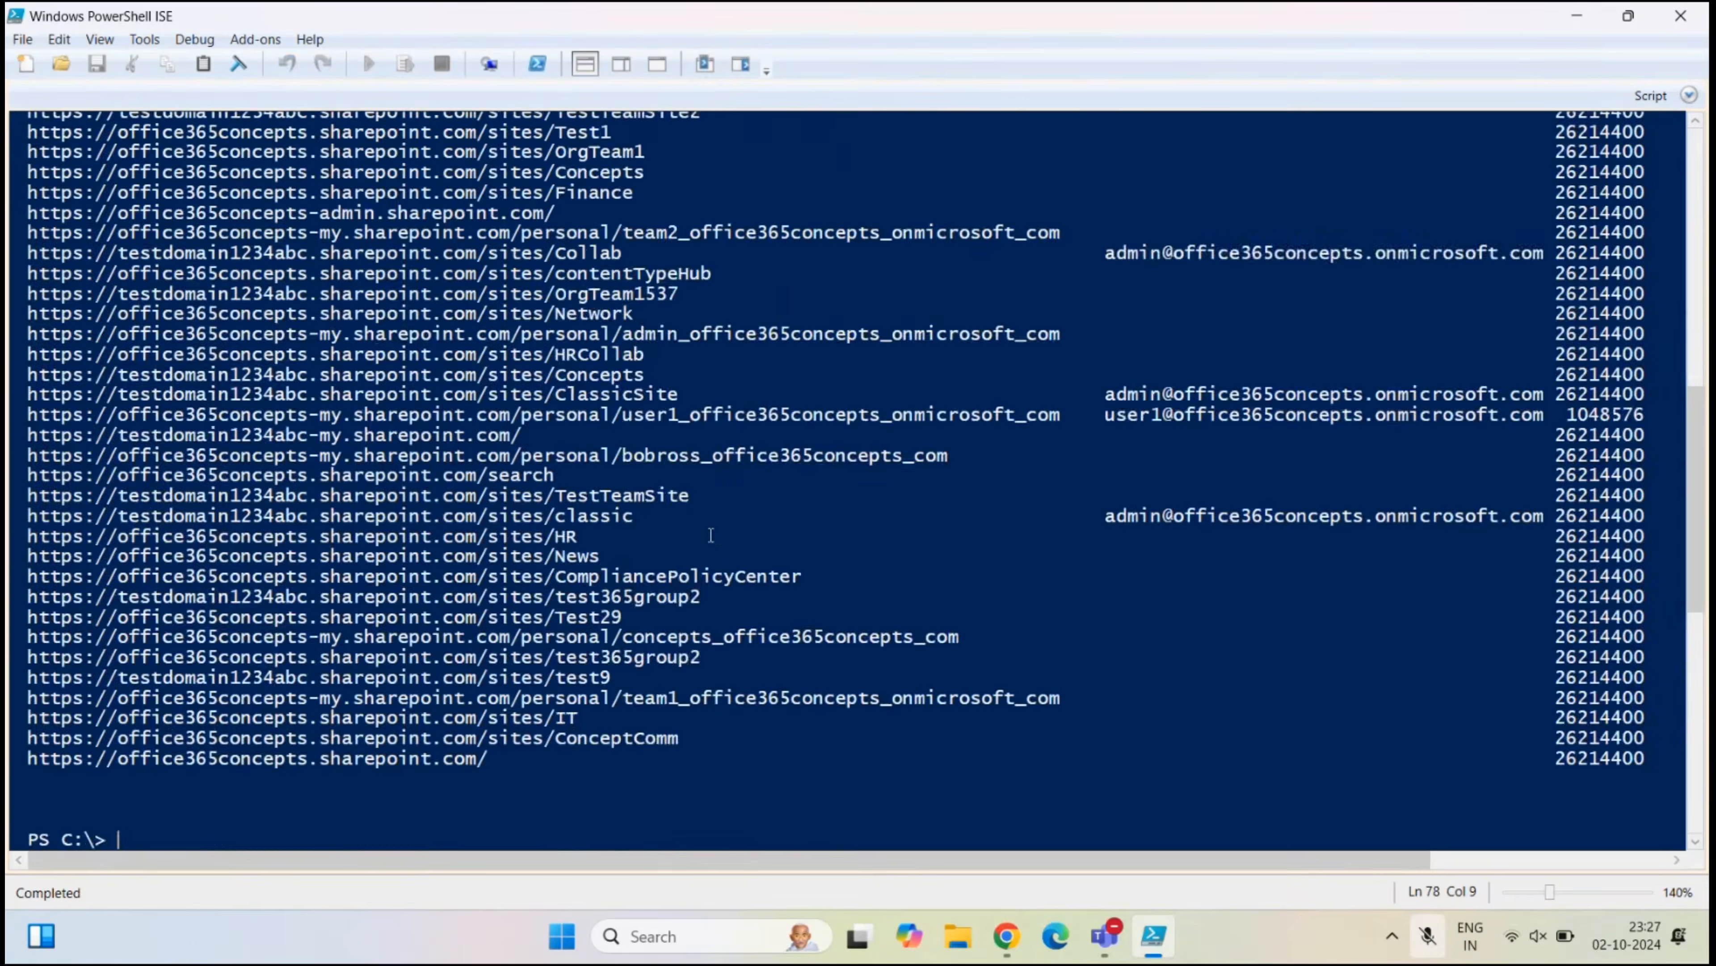
{"action": "scroll", "coordinate": [711, 536], "scroll_direction": "up", "scroll_amount": 2}
{"action": "scroll", "coordinate": [541, 503], "scroll_direction": "down", "scroll_amount": 5}
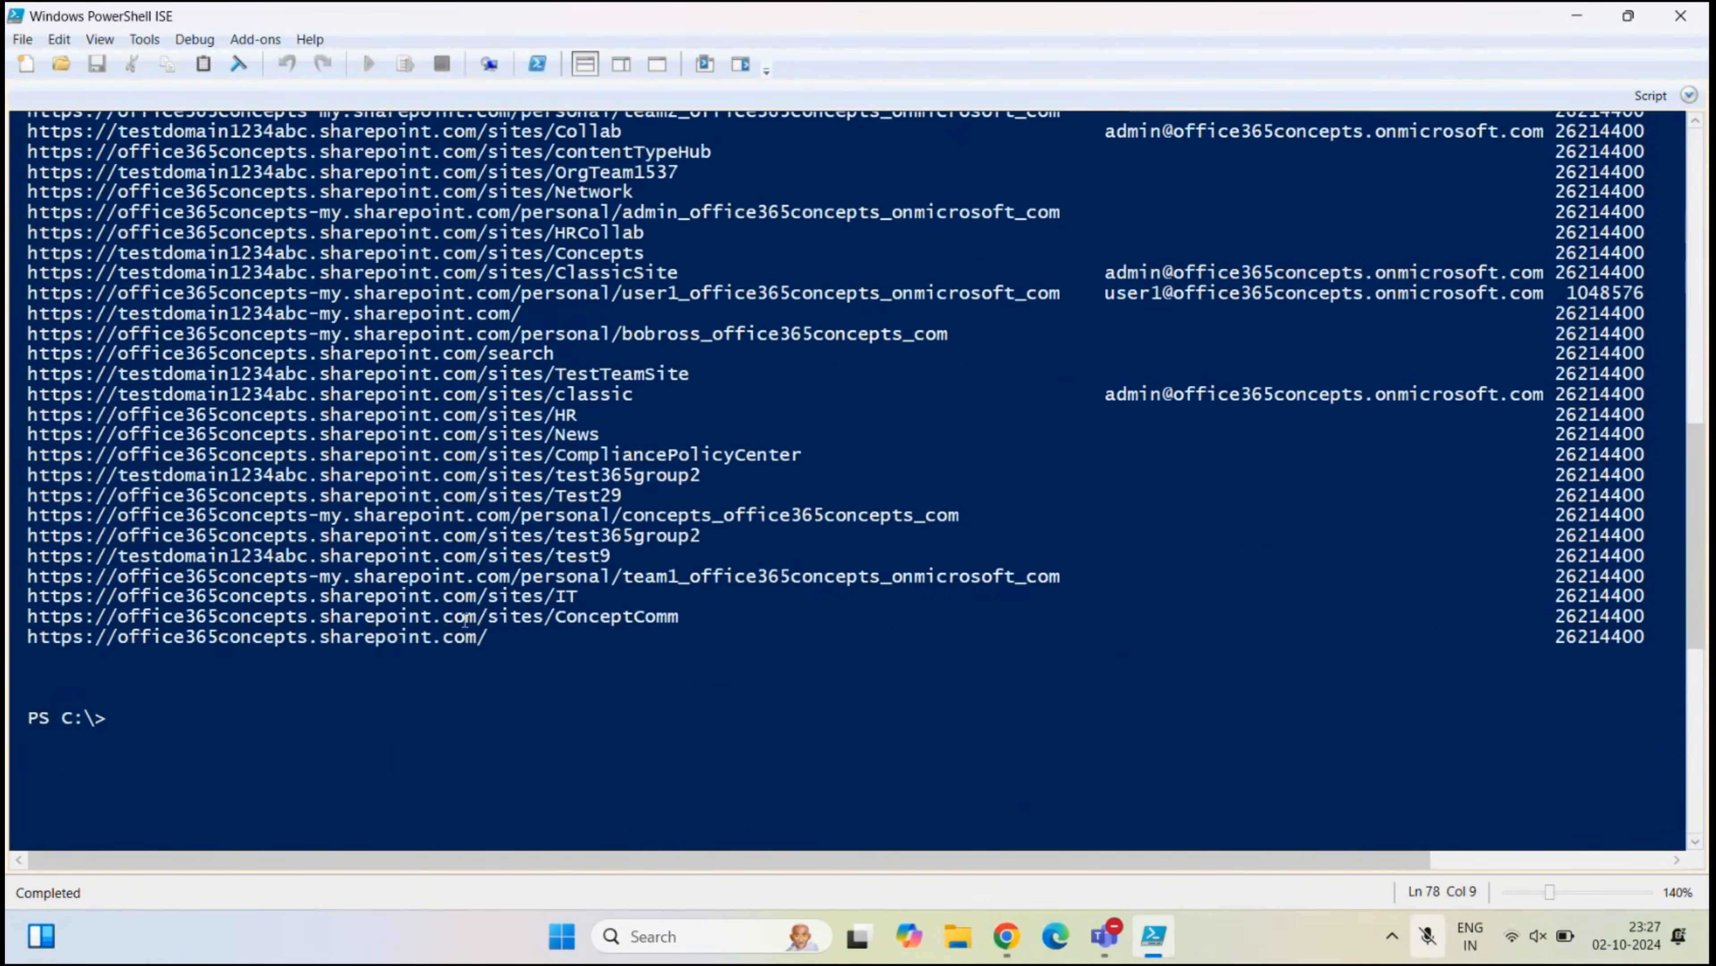
{"action": "scroll", "coordinate": [360, 680], "scroll_direction": "down", "scroll_amount": 1}
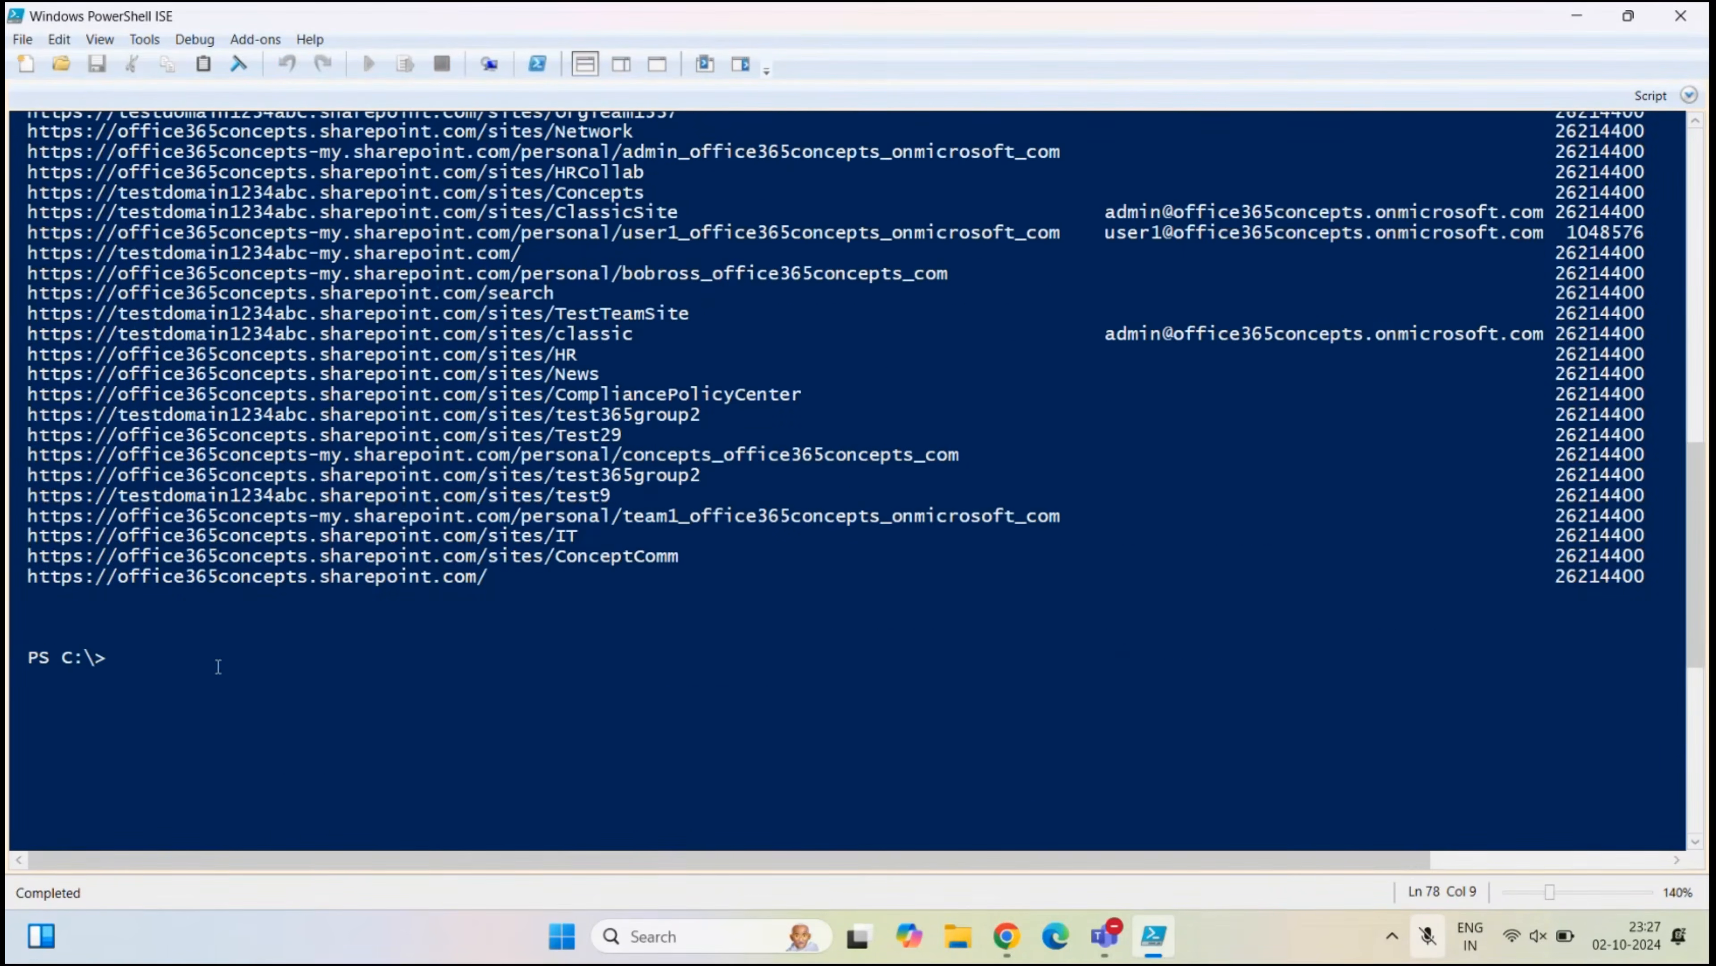
{"action": "type", "text": "cls"}
{"action": "key", "text": "Return"}
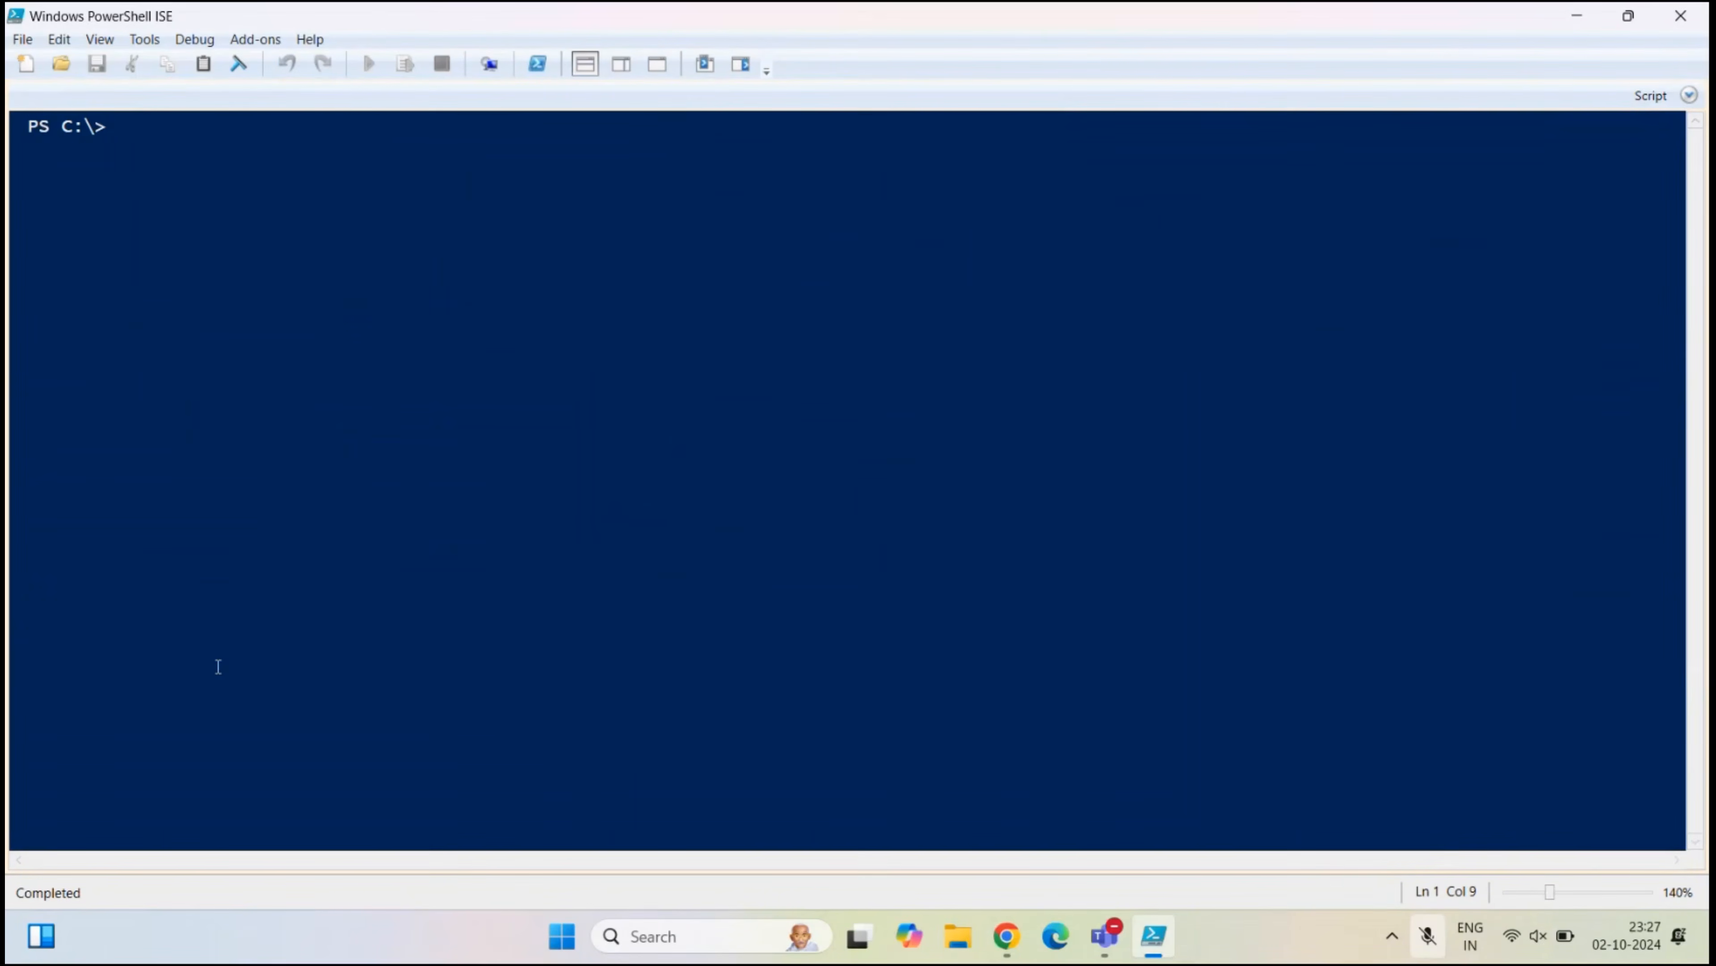
- Enter the Remove-SPODeletedSite command with its -Identity parameter at the PowerShell prompt
{"action": "type", "text": "remove-"}
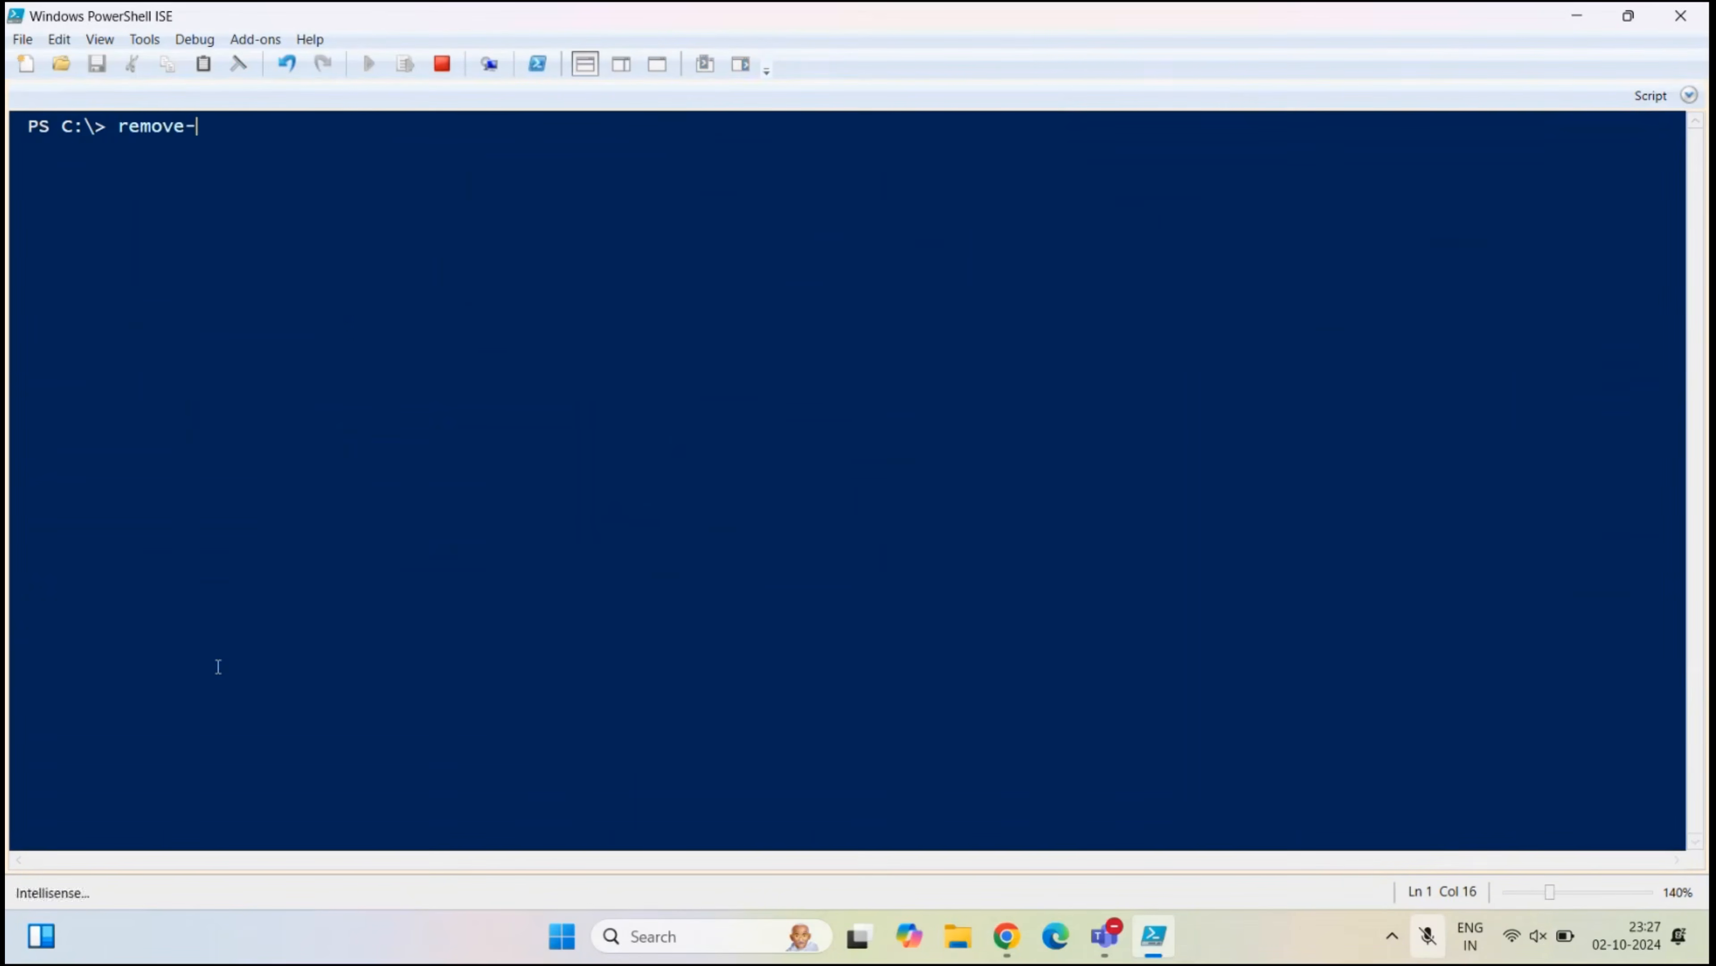
{"action": "type", "text": "spodeletedsi"}
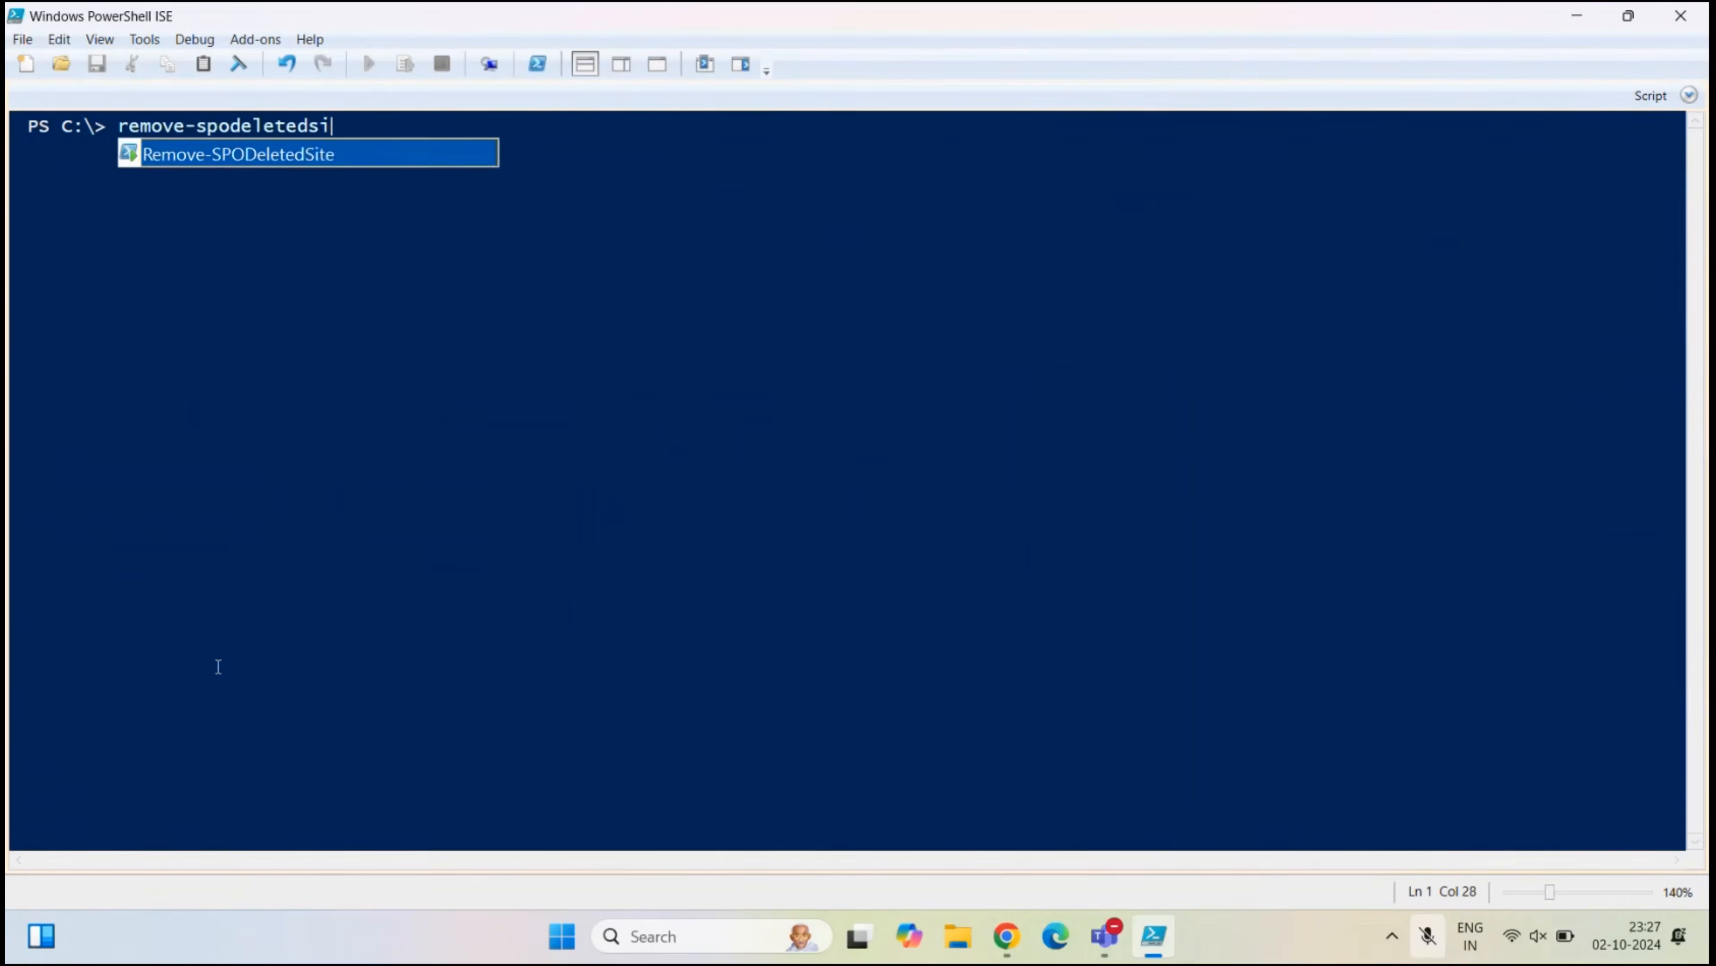
{"action": "key", "text": "Tab"}
{"action": "type", "text": "-id"}
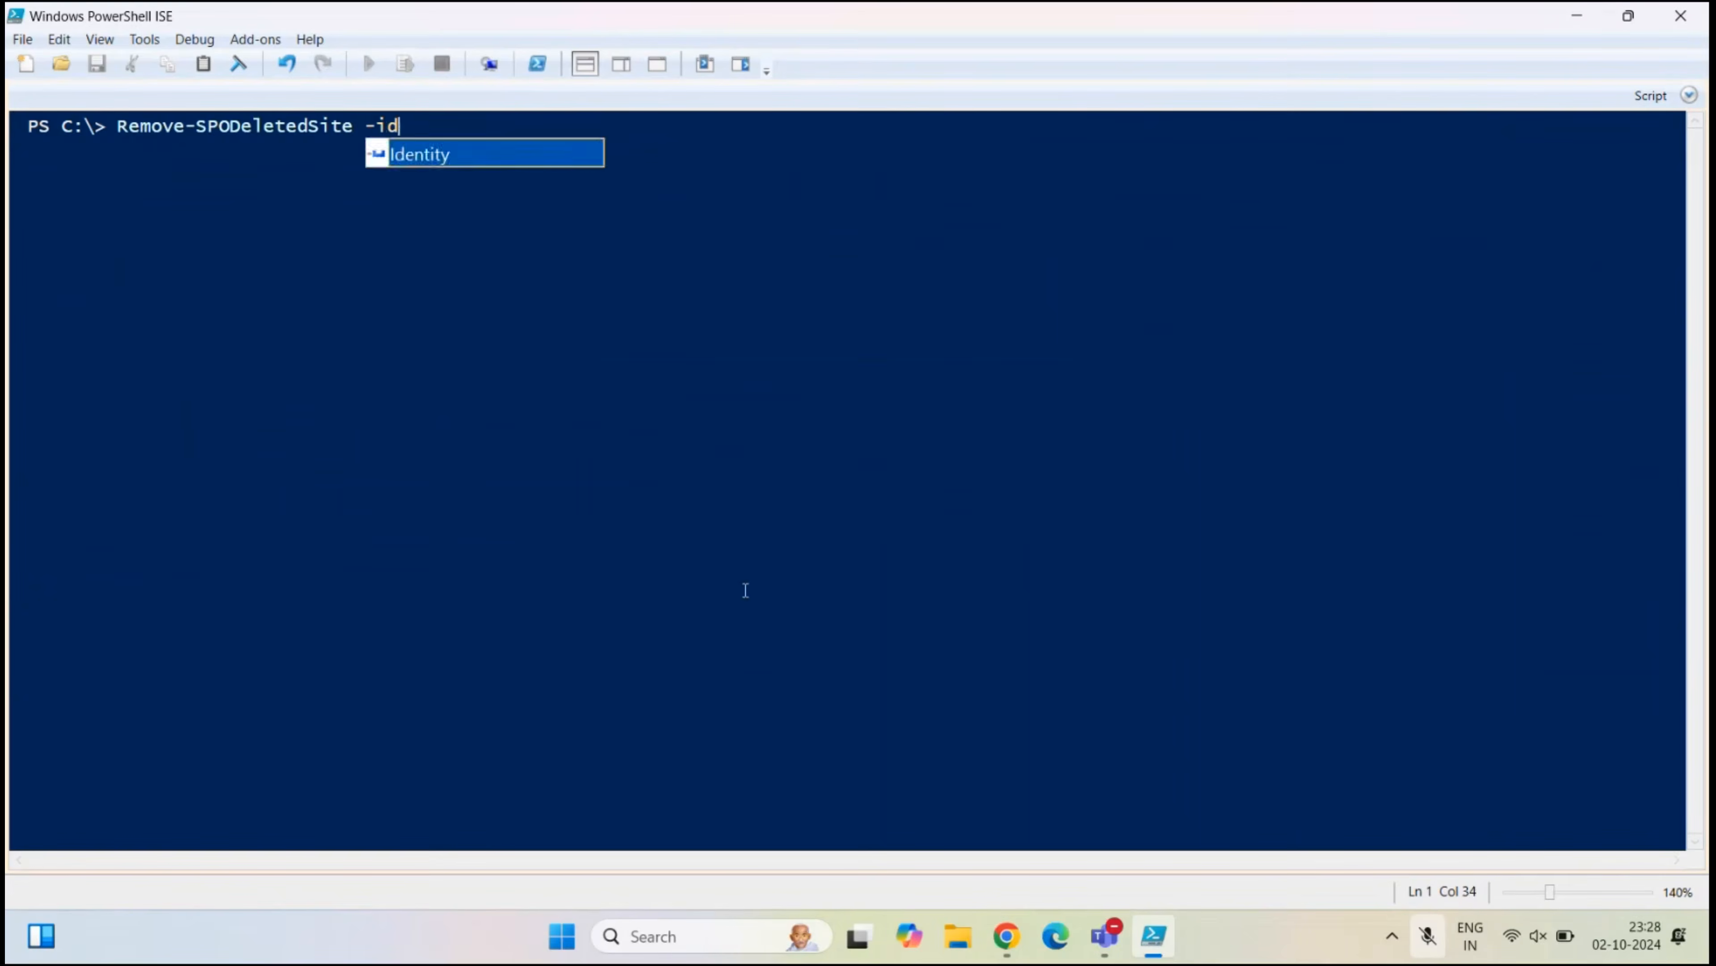
{"action": "key", "text": "Tab"}
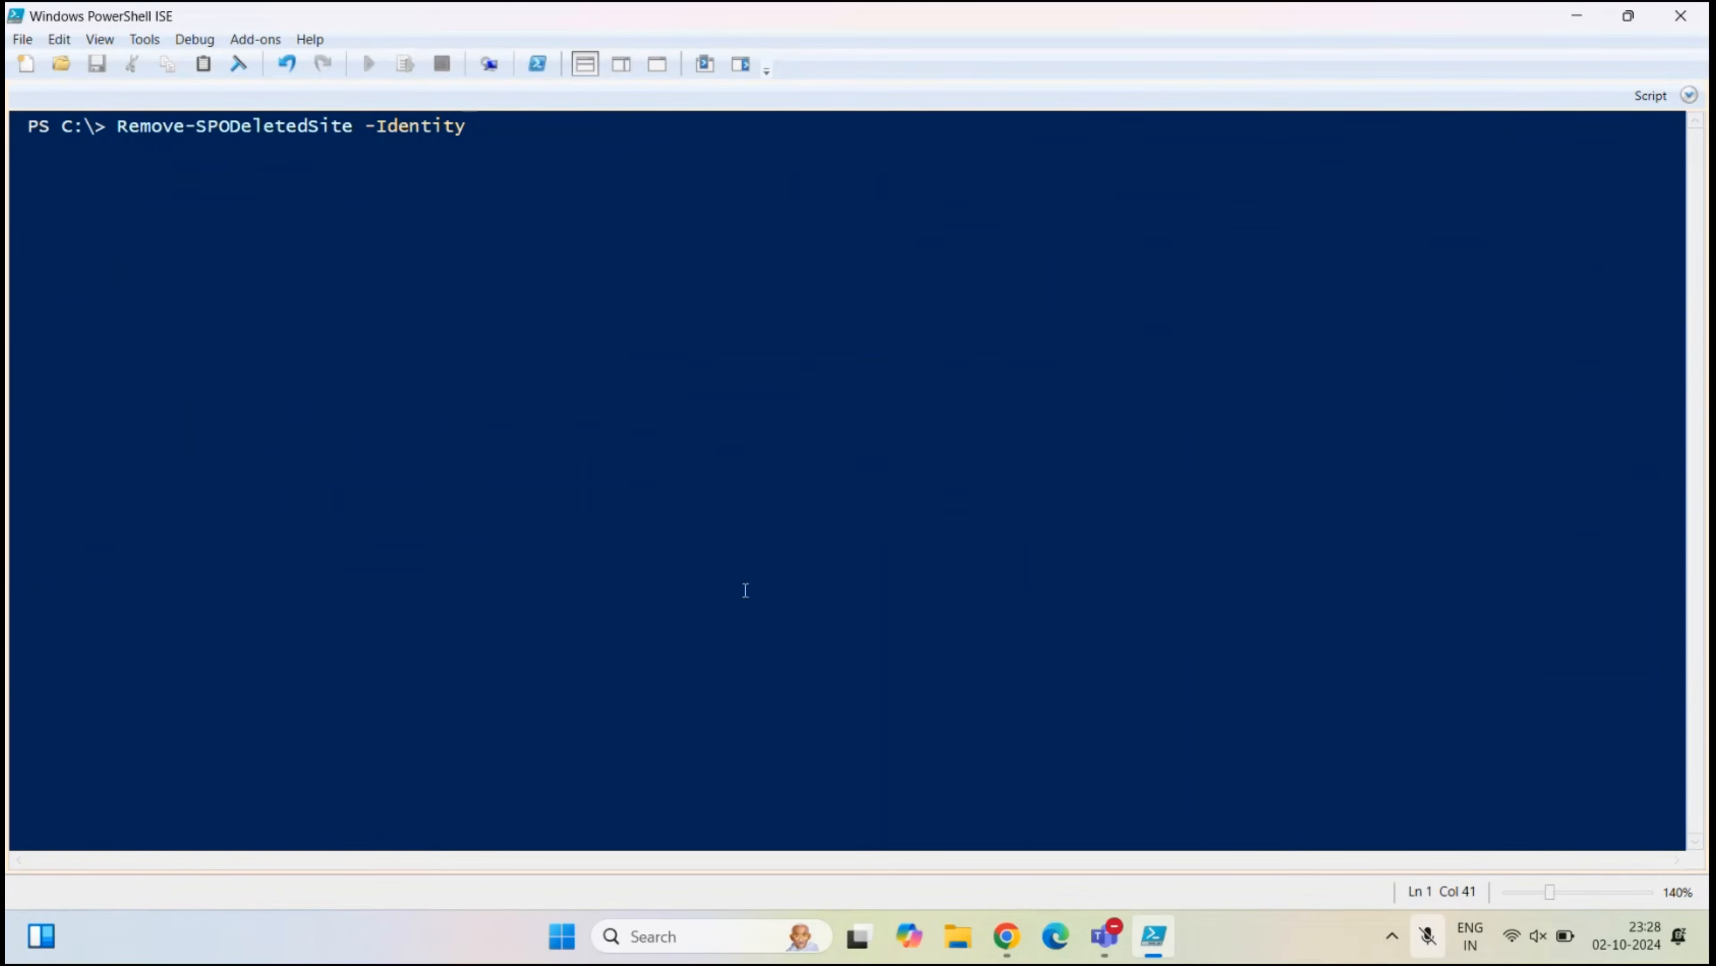
- Copy ABC Team Site's URL from the deleted sites in the browser into the PowerShell command as its identity value
{"action": "left_click", "coordinate": [1008, 947]}
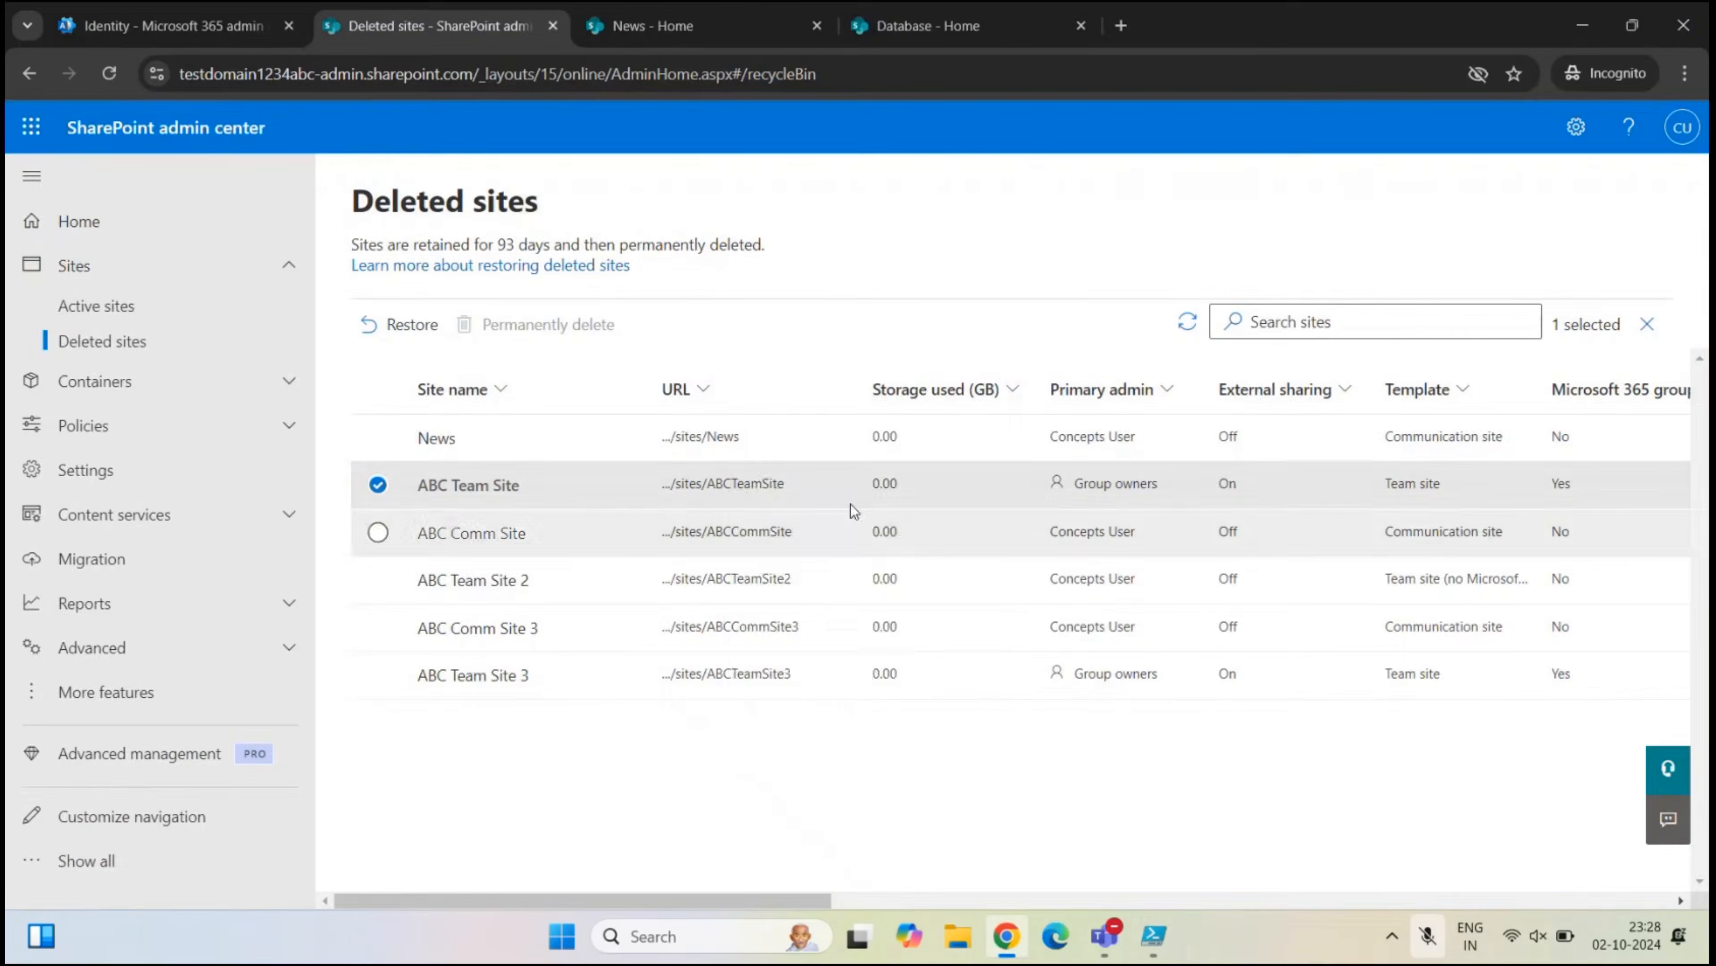
{"action": "right_click", "coordinate": [732, 481]}
{"action": "left_click", "coordinate": [808, 658]}
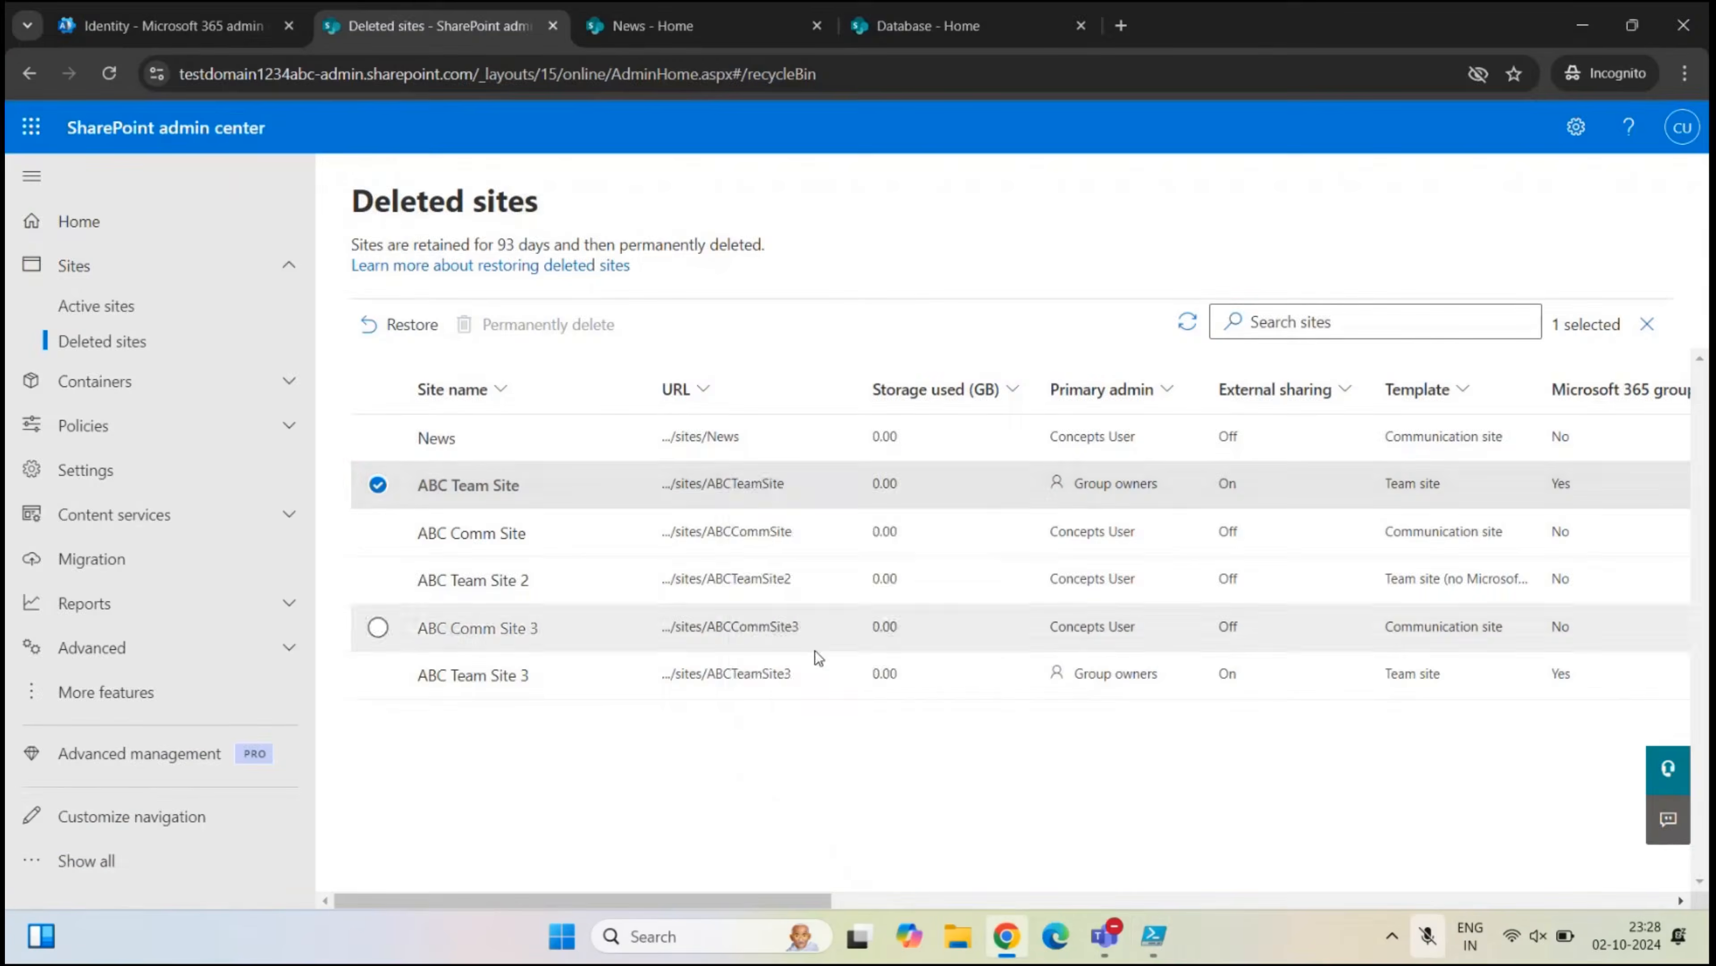
{"action": "key", "text": "alt+Tab"}
{"action": "key", "text": "ctrl+v"}
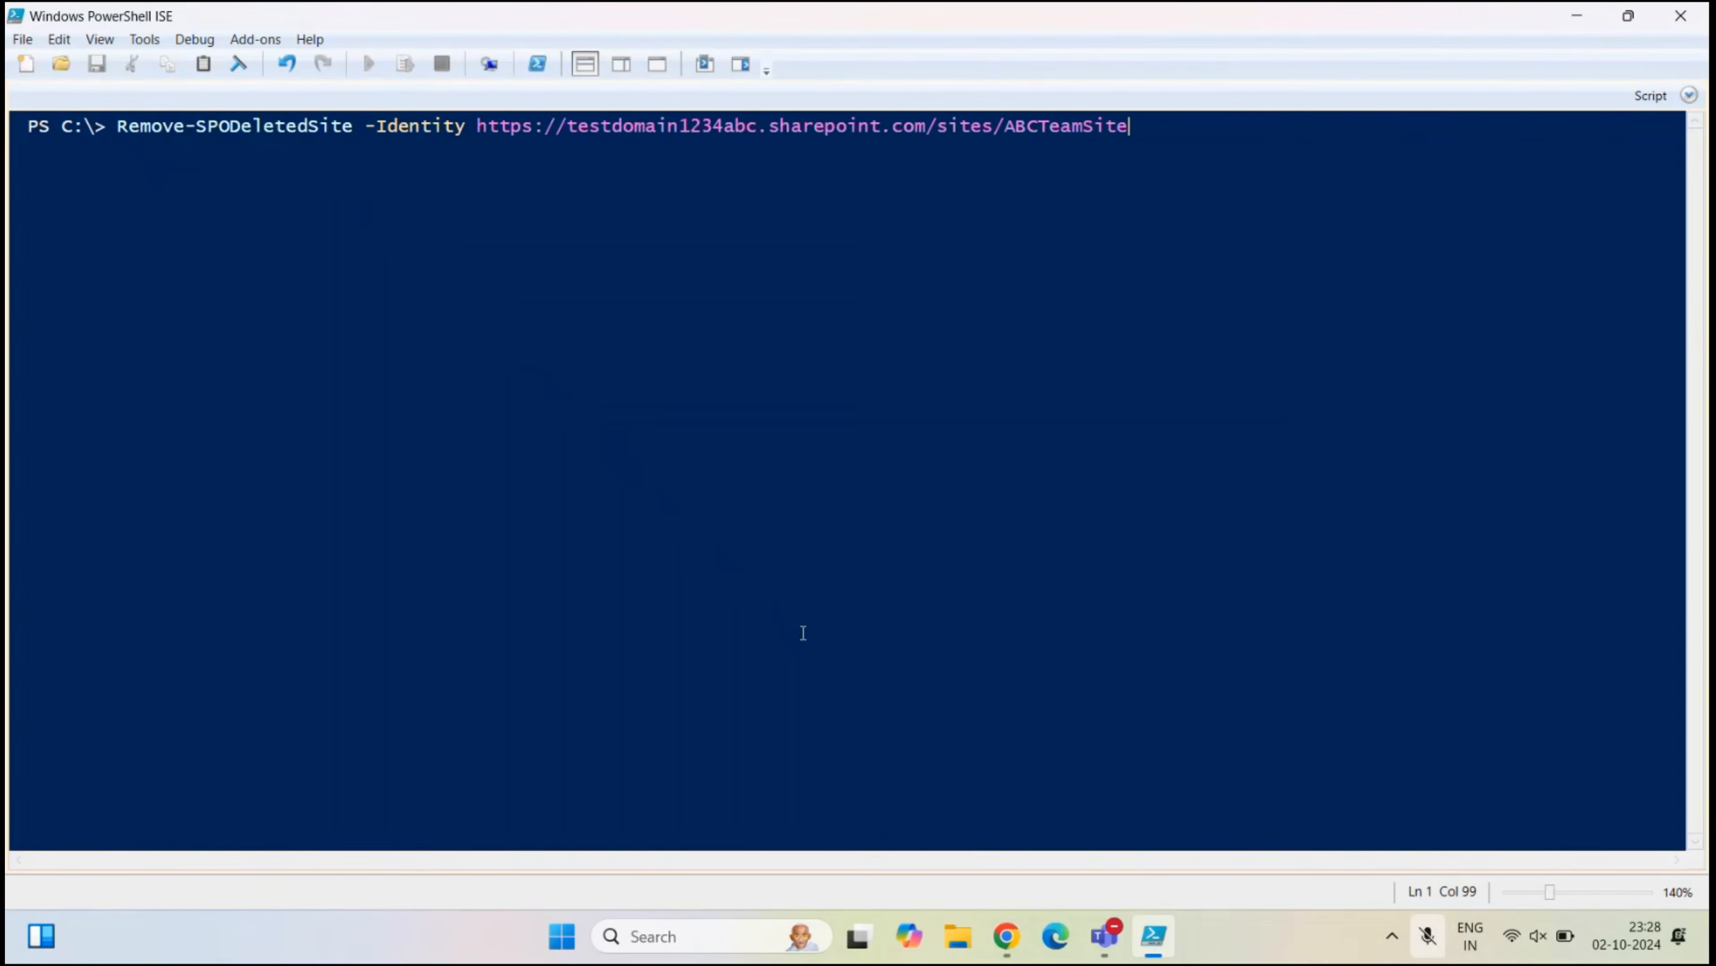
- Run the ABCTeamSite removal, confirming with Yes to All, and reload the deleted sites page in the browser
{"action": "key", "text": "Return"}
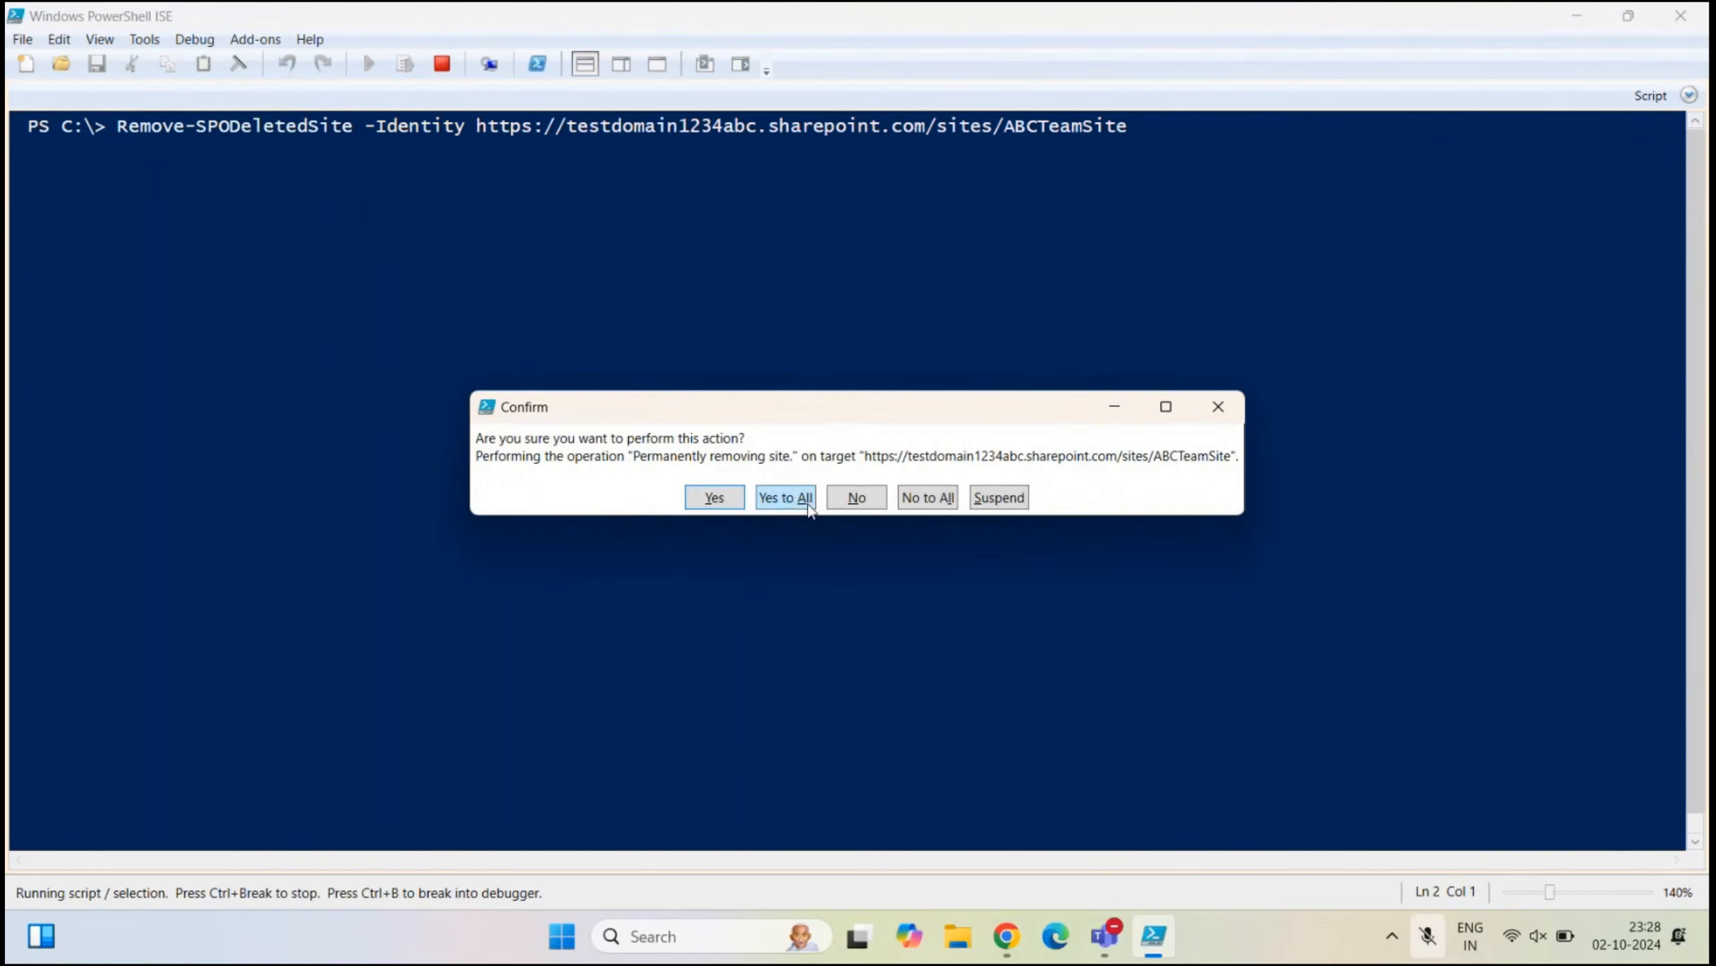
{"action": "left_click", "coordinate": [794, 499]}
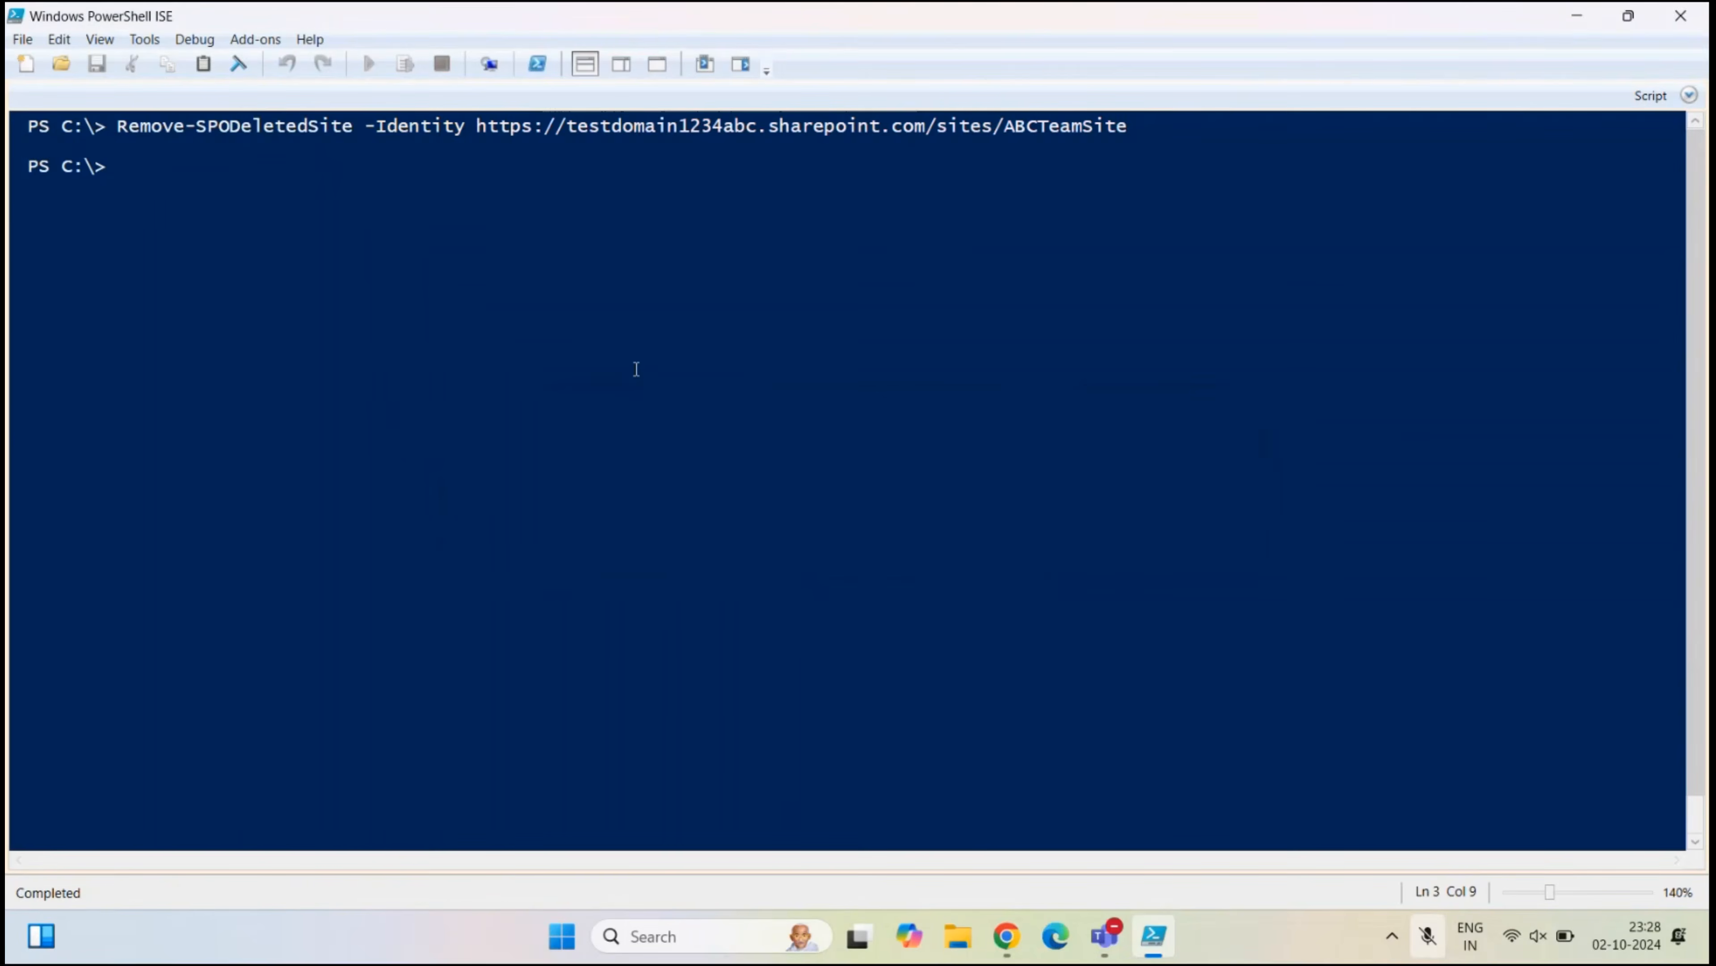
{"action": "left_click", "coordinate": [1000, 945]}
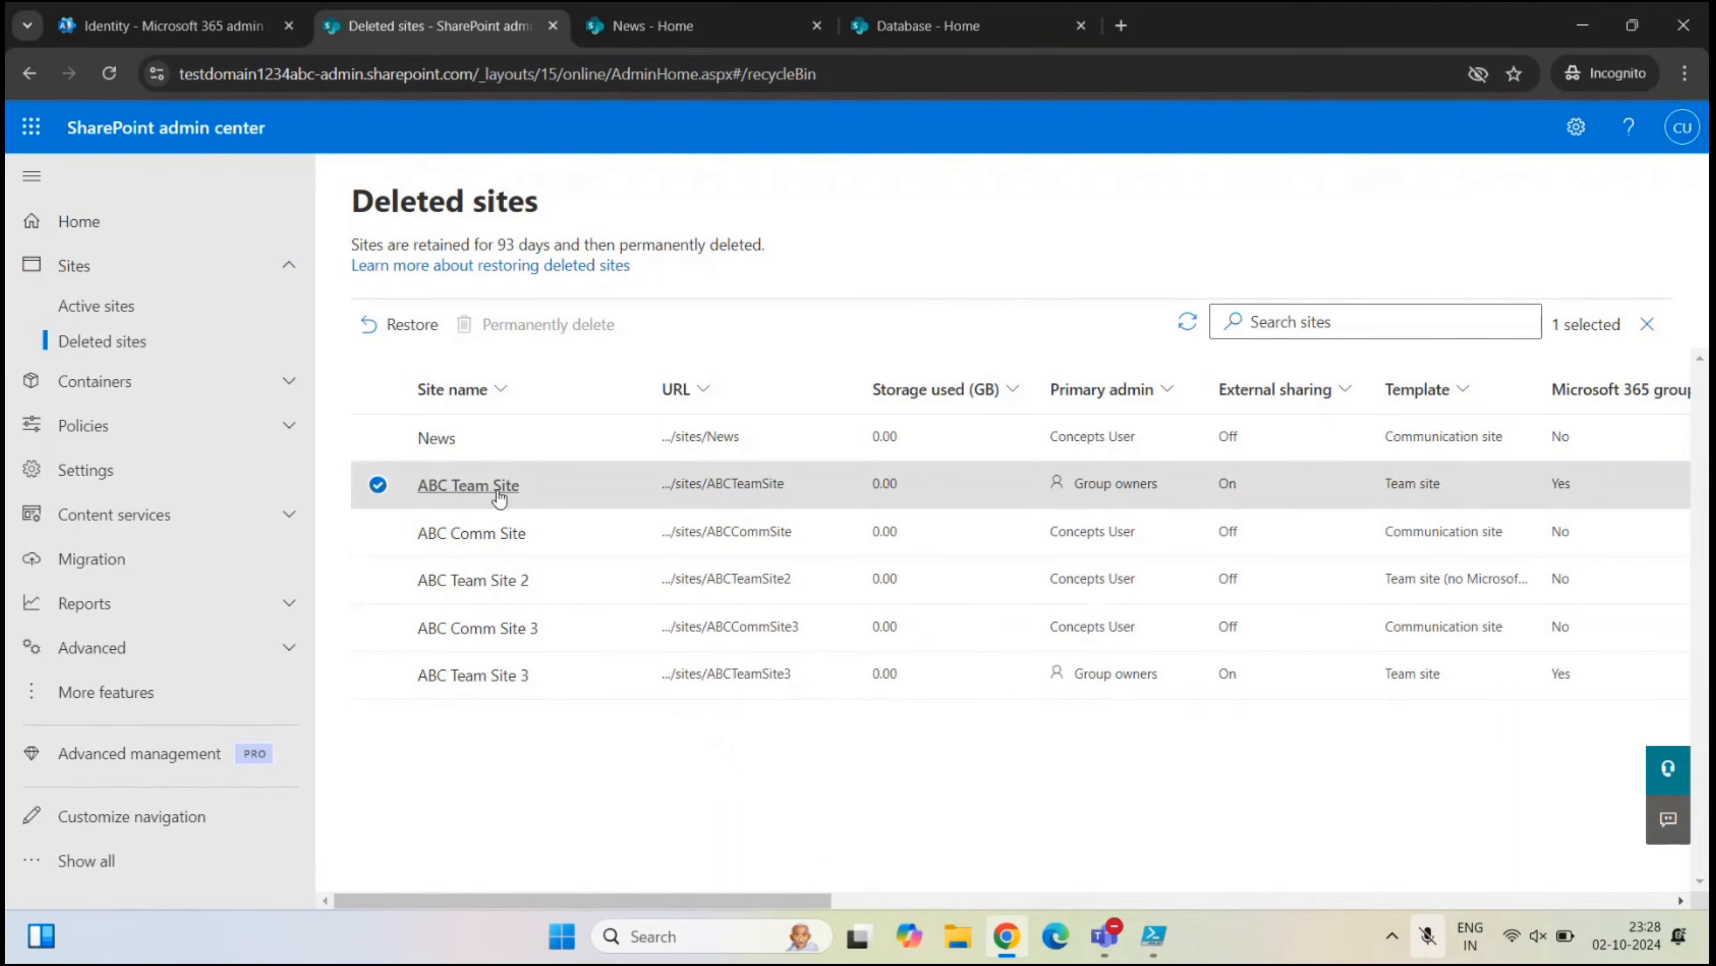
{"action": "left_click", "coordinate": [110, 74]}
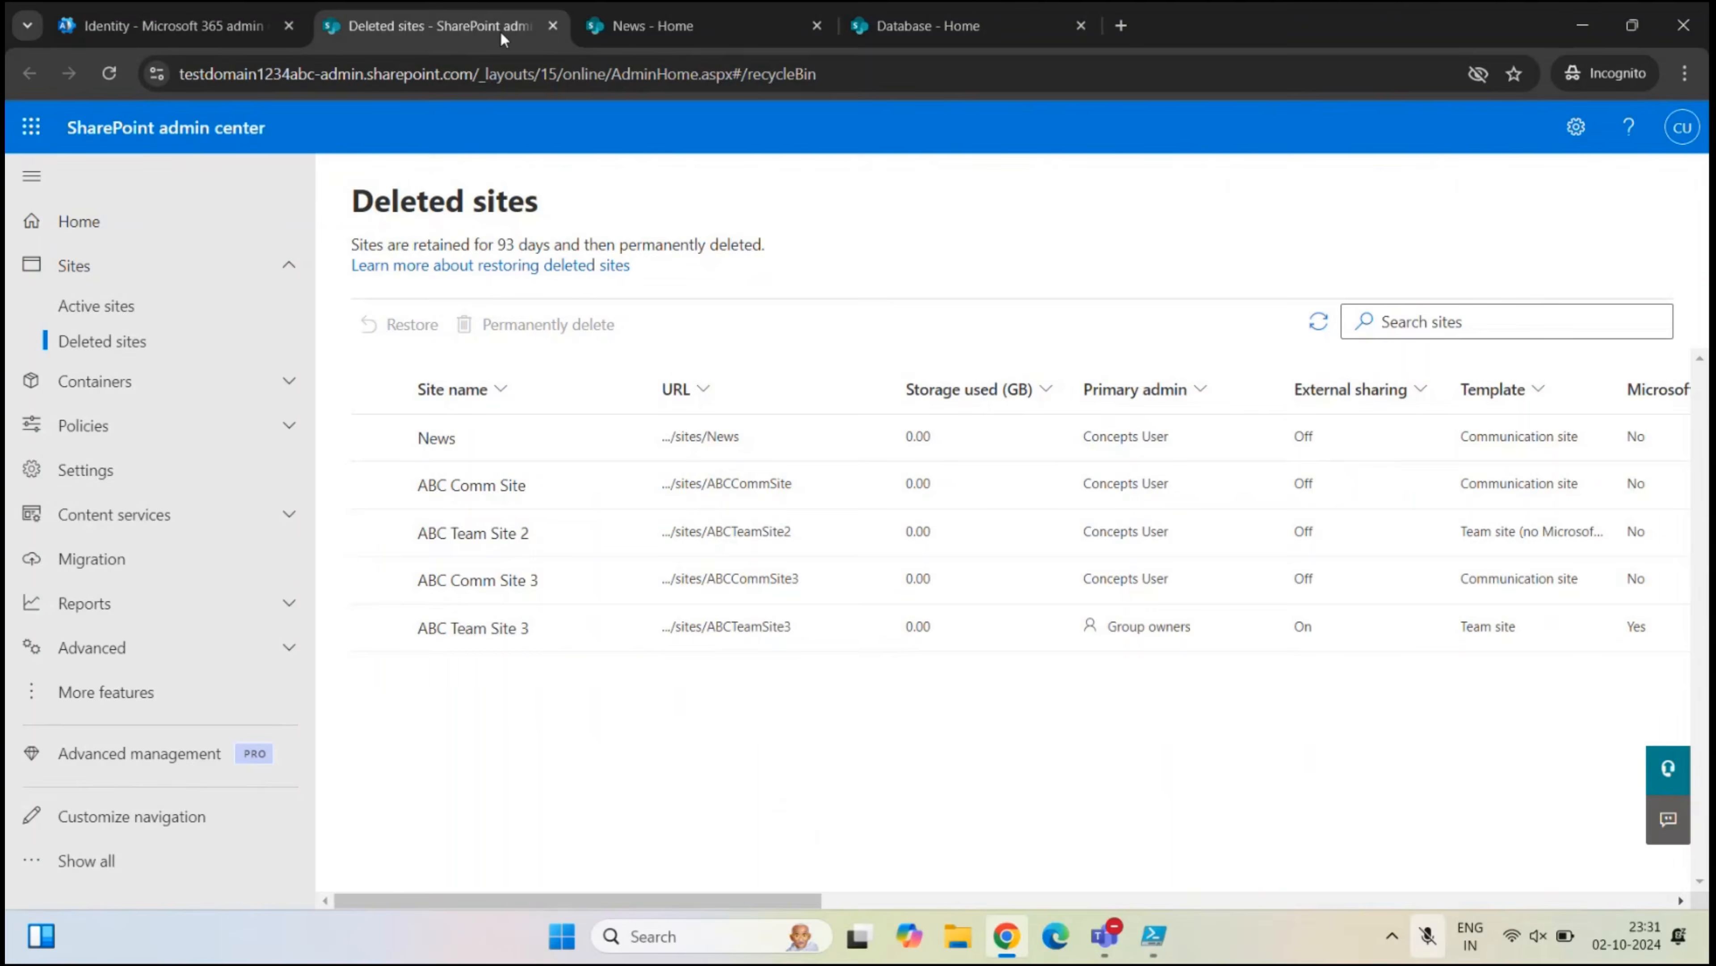
- From the Microsoft 365 admin center, open the Identity admin center and show its deleted groups
{"action": "left_click", "coordinate": [176, 28]}
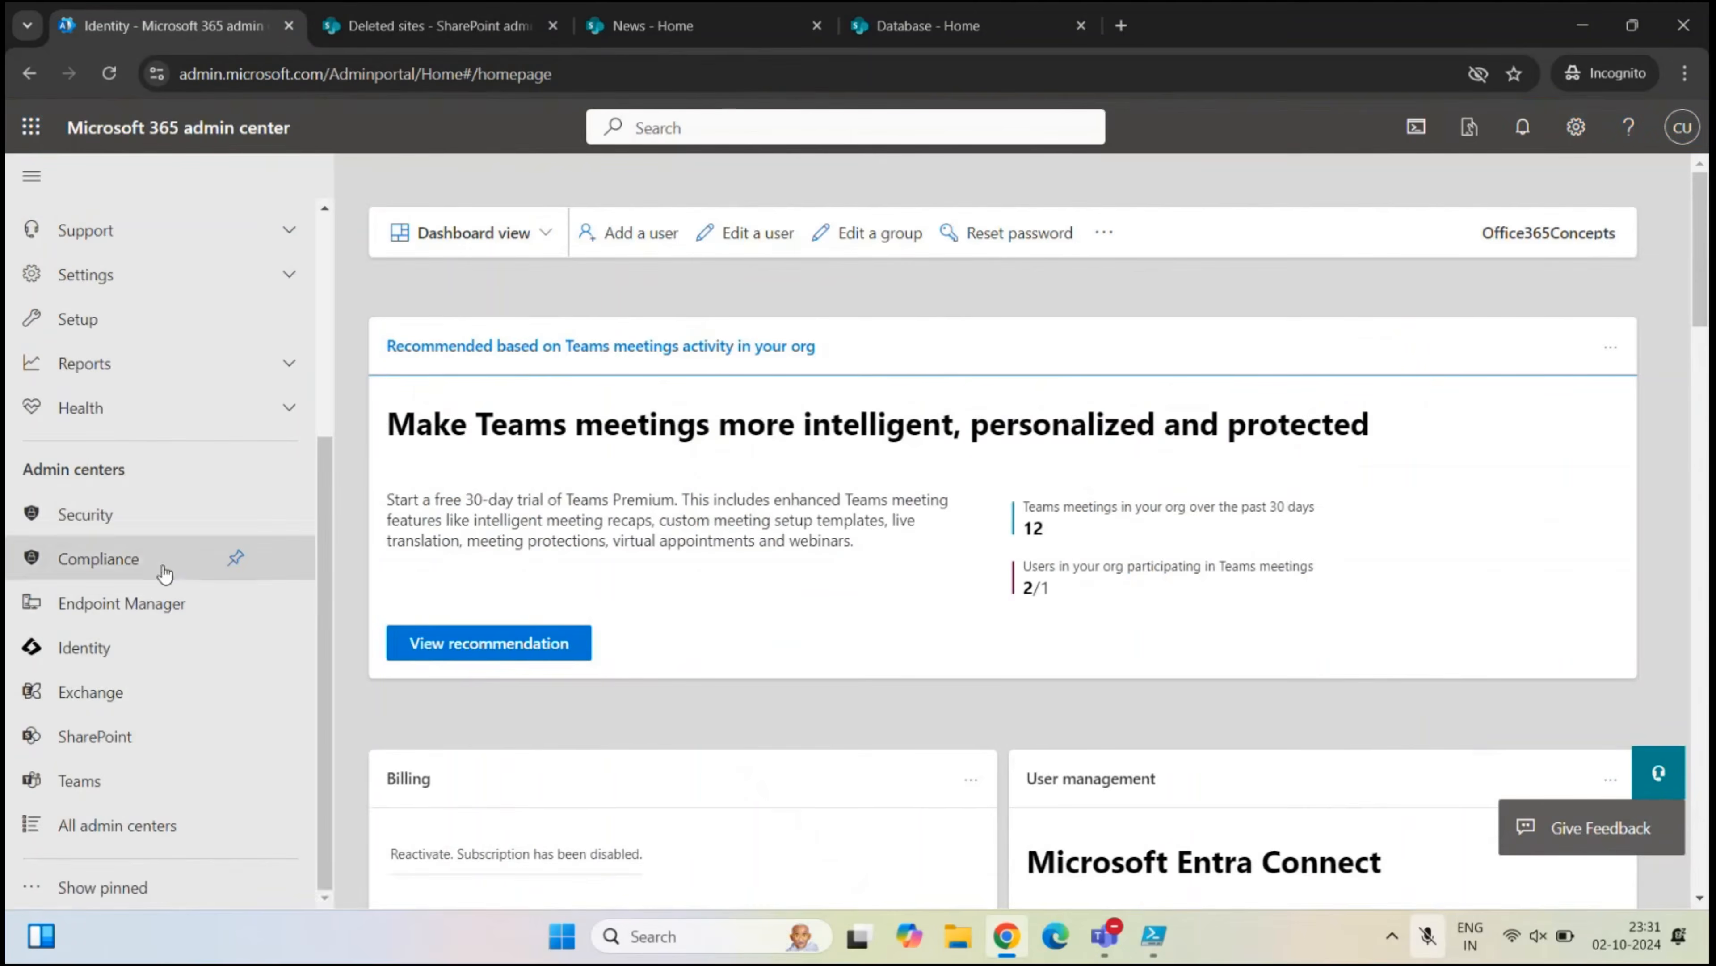
{"action": "left_click", "coordinate": [104, 647]}
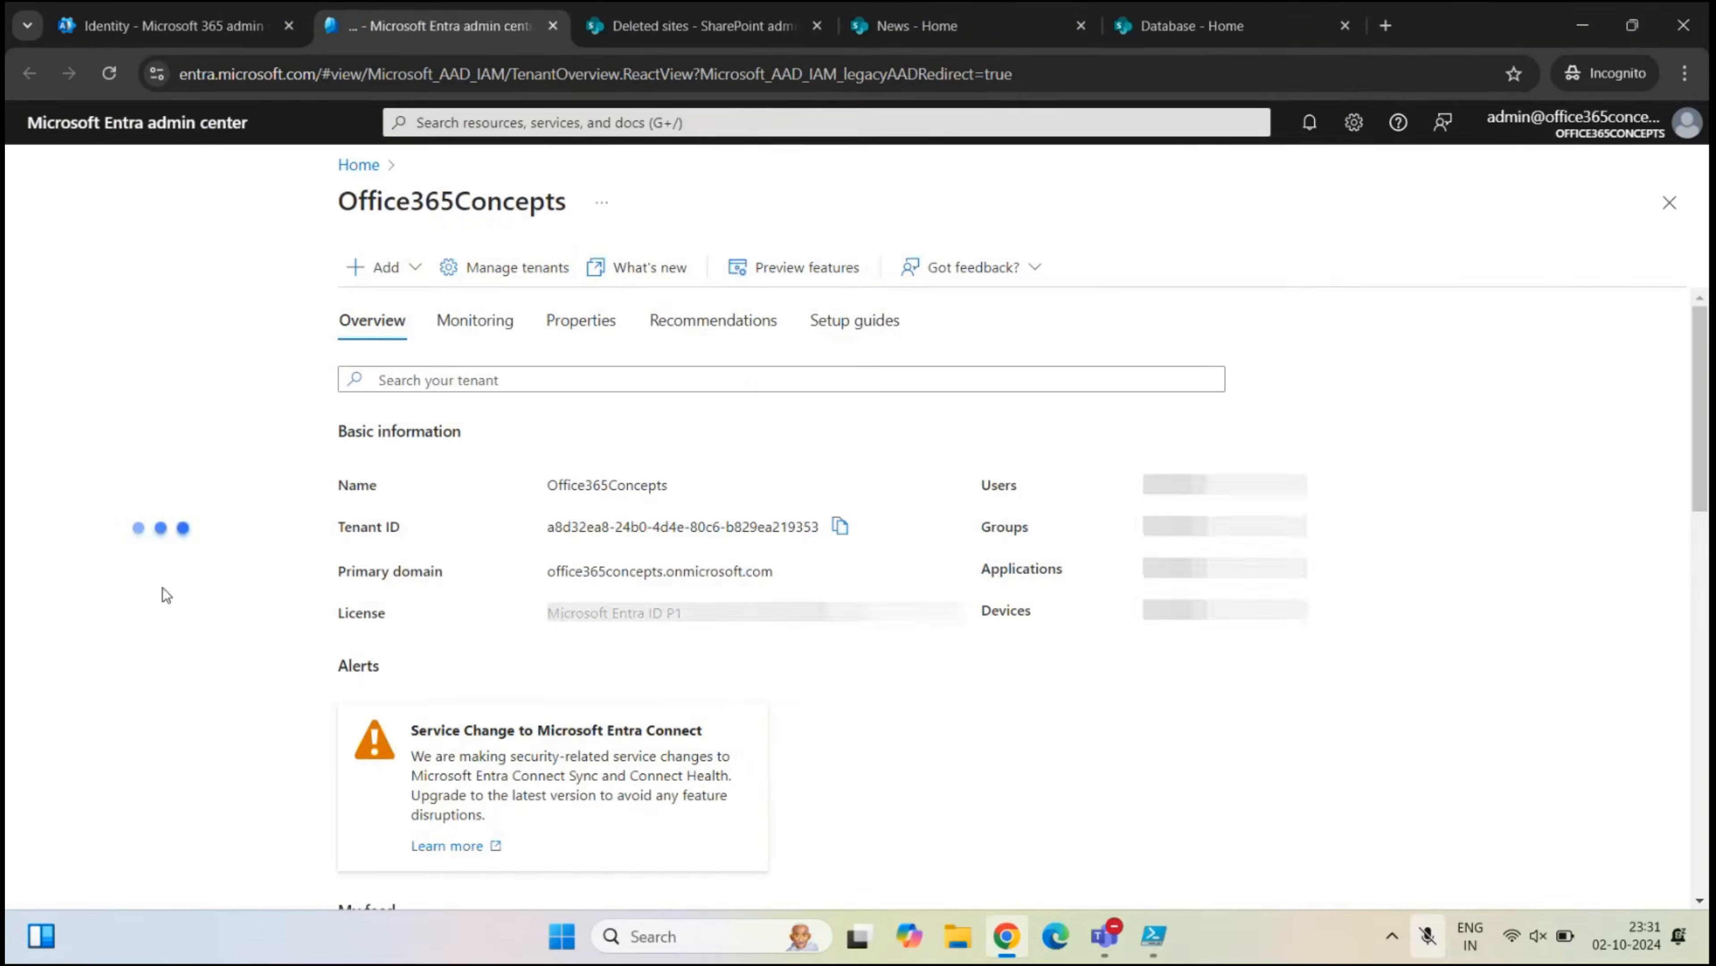
{"action": "left_click", "coordinate": [135, 531]}
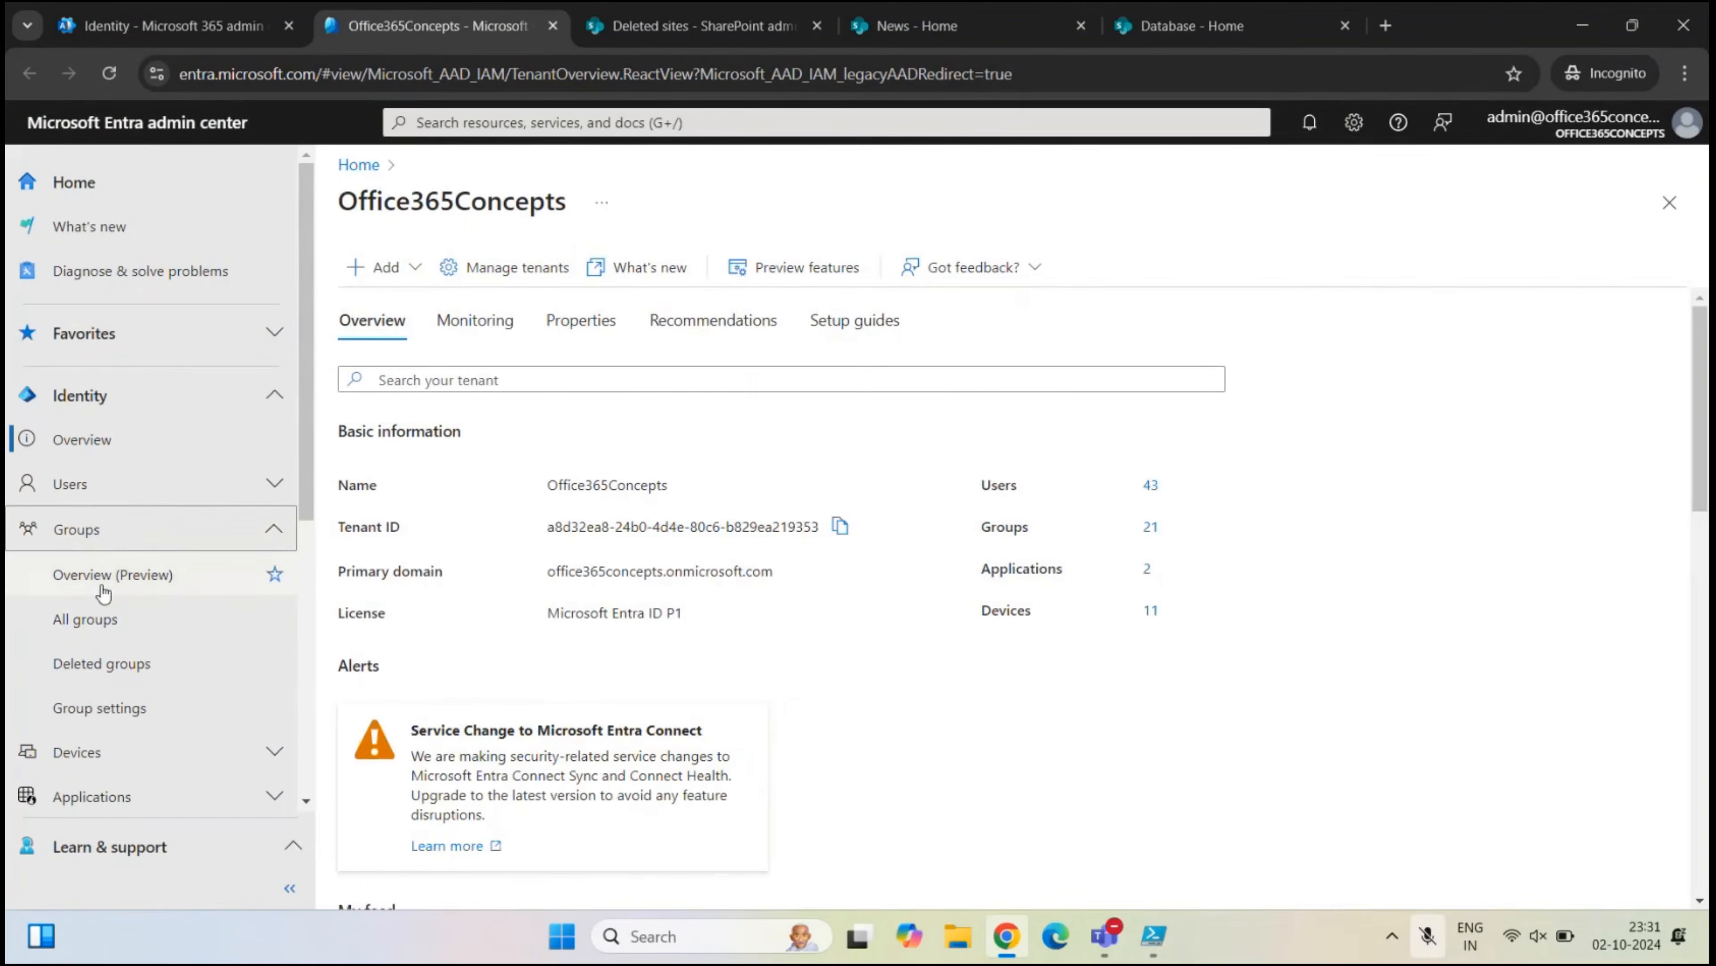
{"action": "left_click", "coordinate": [103, 664]}
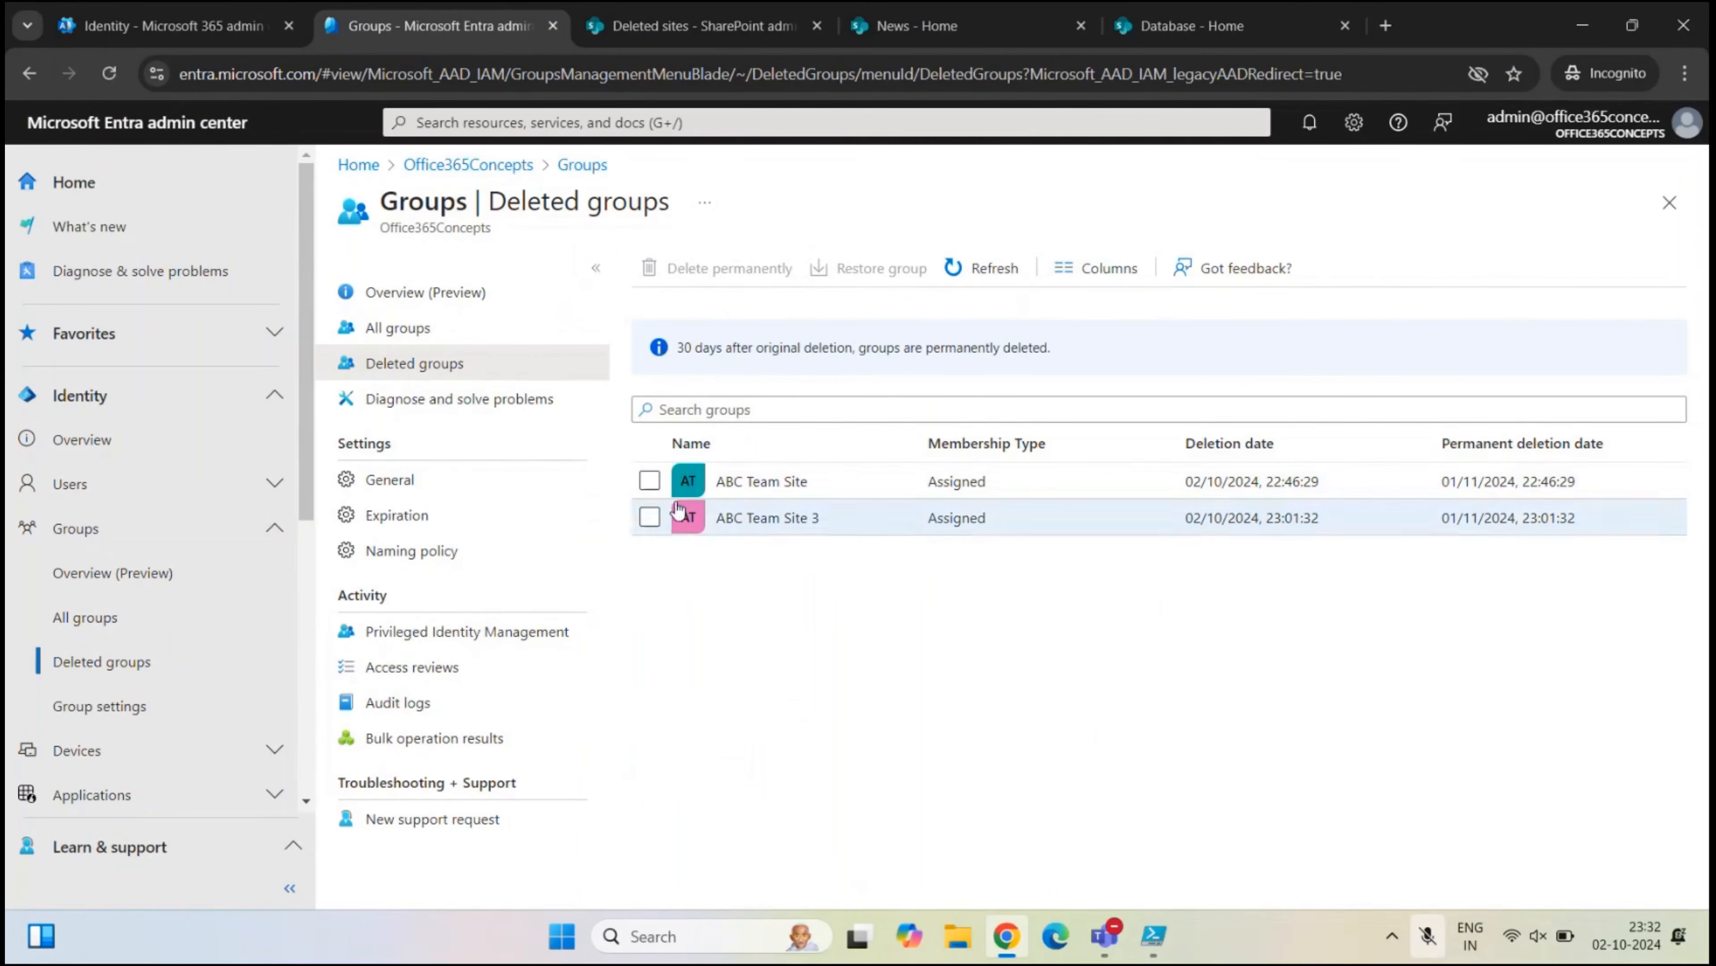
- Select the ABC Team Site 3 group among the deleted groups for permanent deletion
{"action": "left_click", "coordinate": [649, 518]}
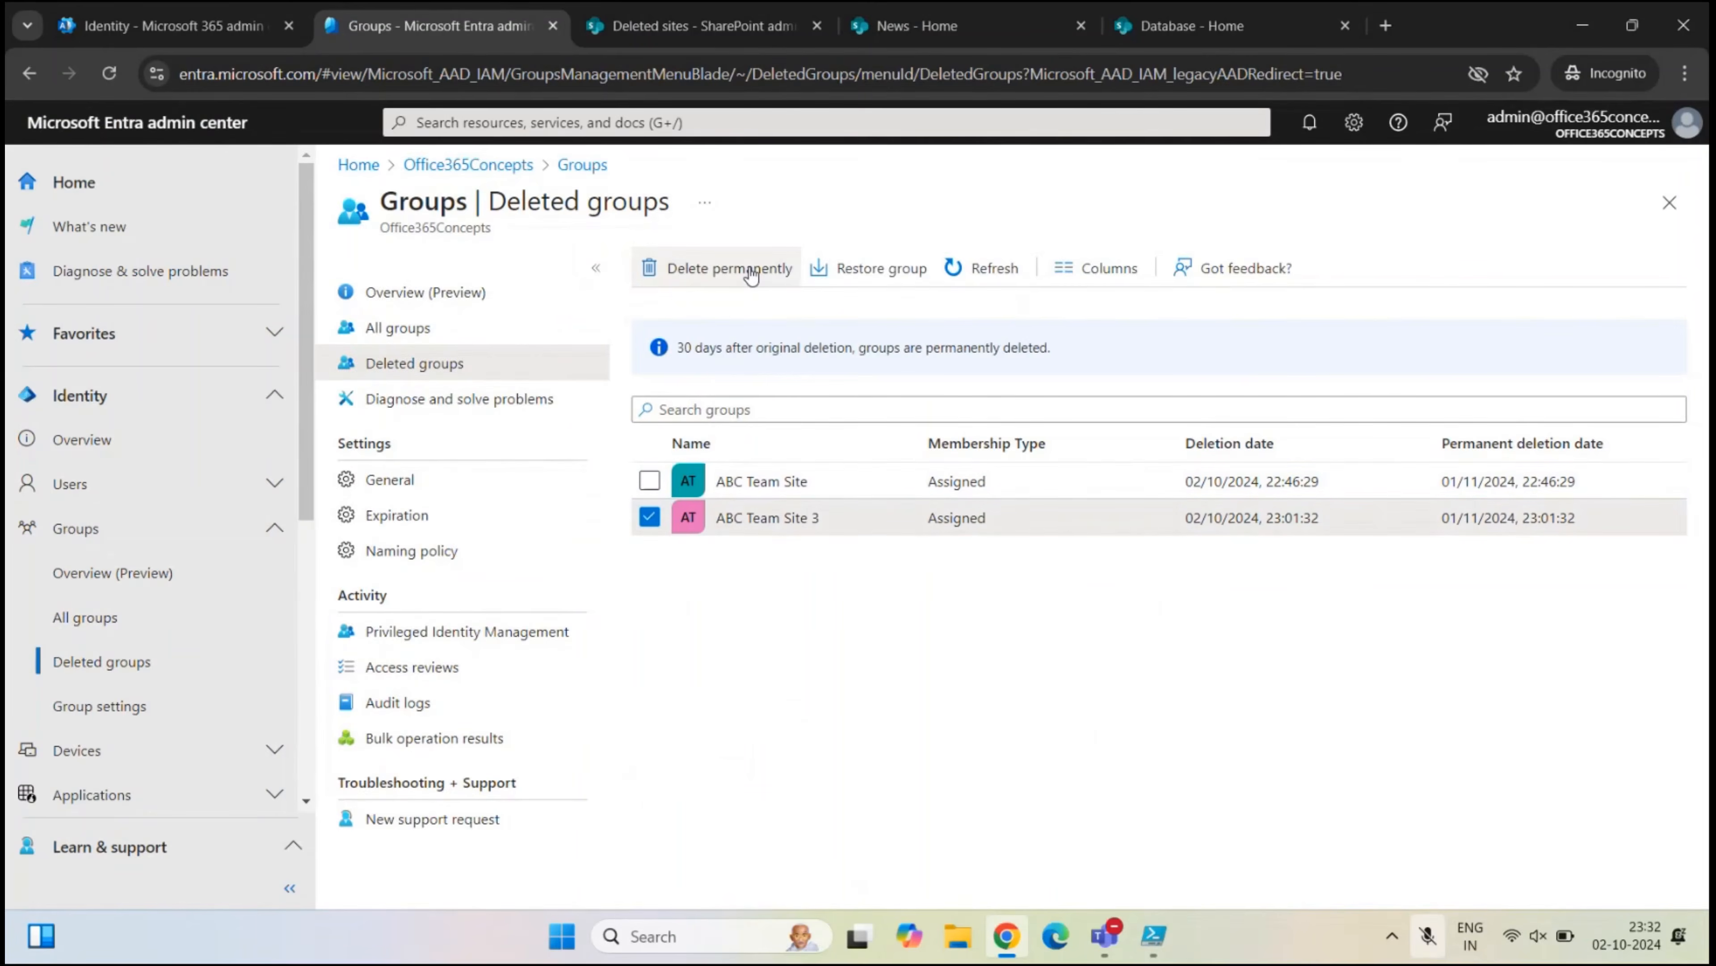